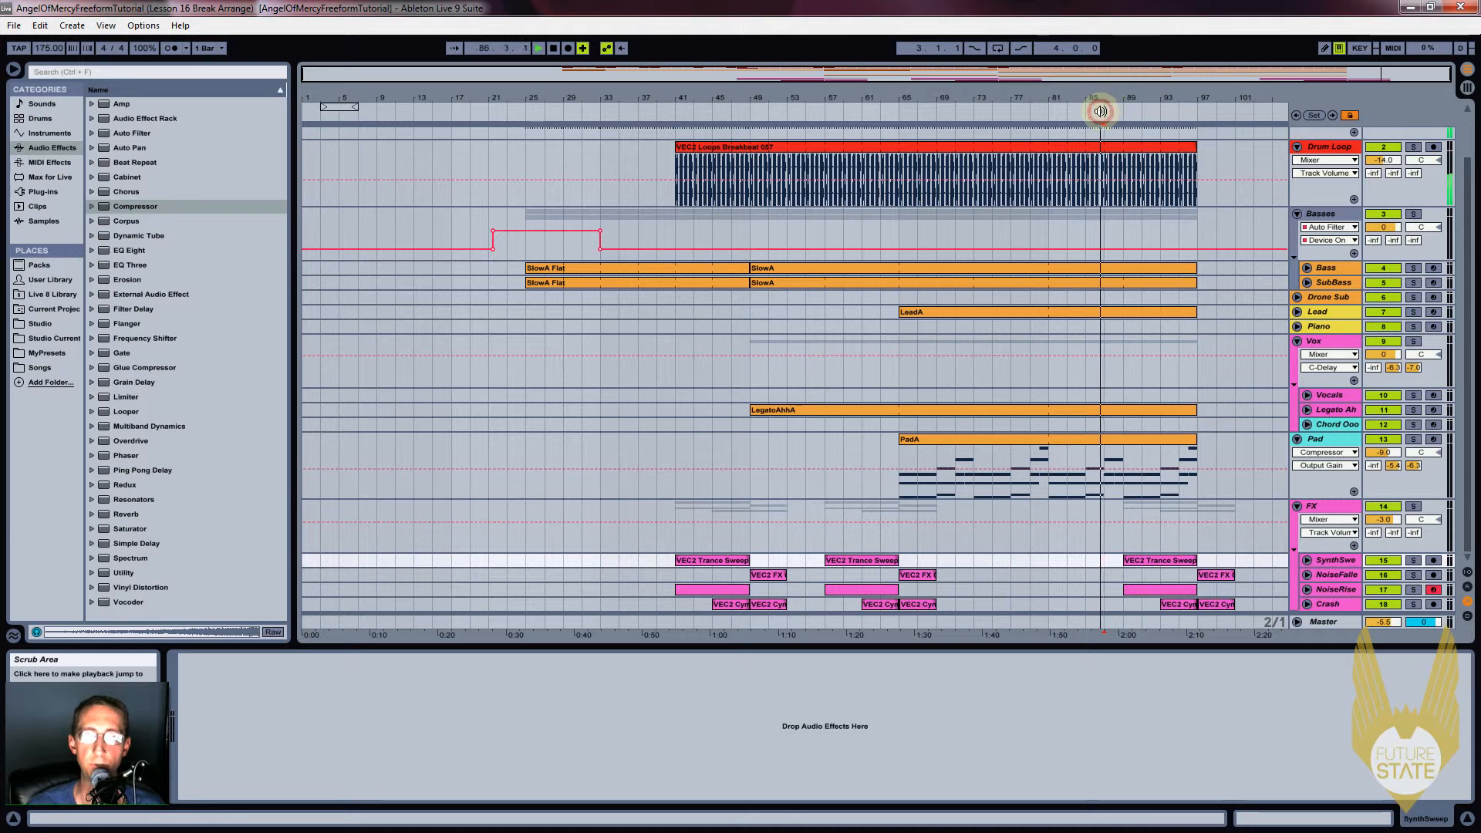
Listen to the arrangement leading up to the end of the clips at bar 97 and stop playback just after it
left_click_drag(1153, 93, 1135, 93)
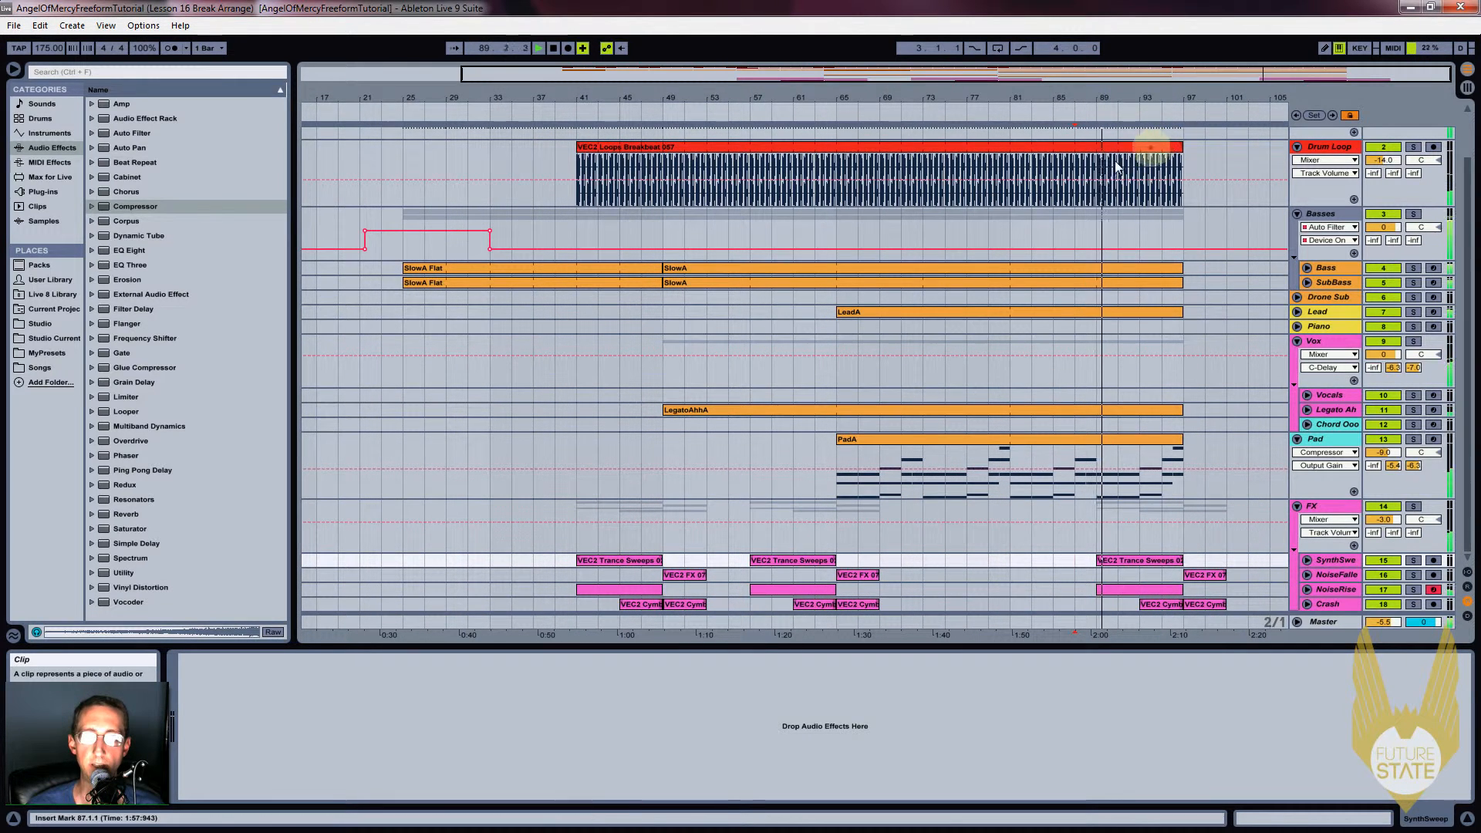
left_click(1097, 185)
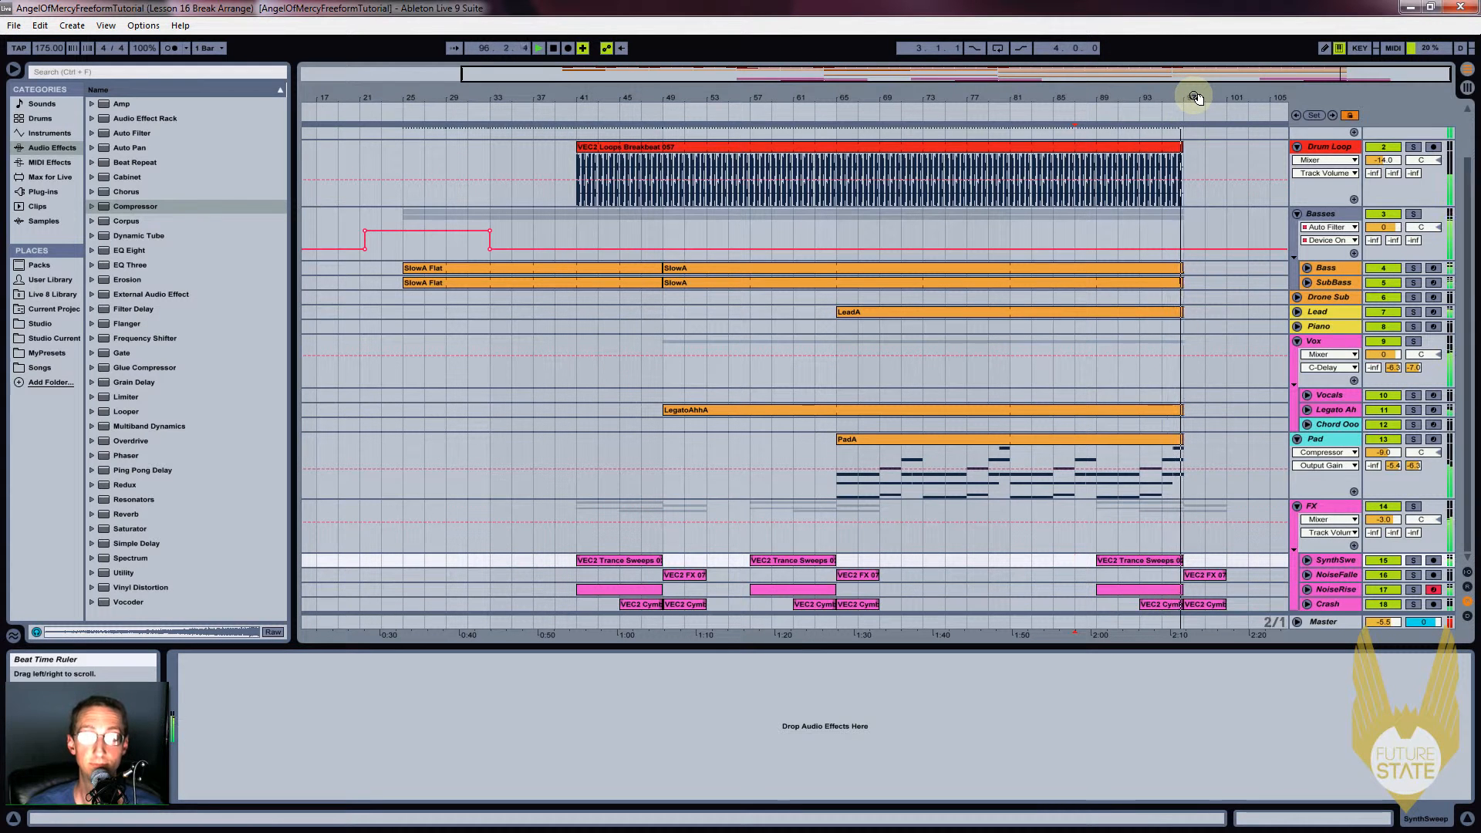
left_click_drag(1187, 94, 1247, 95)
key("space")
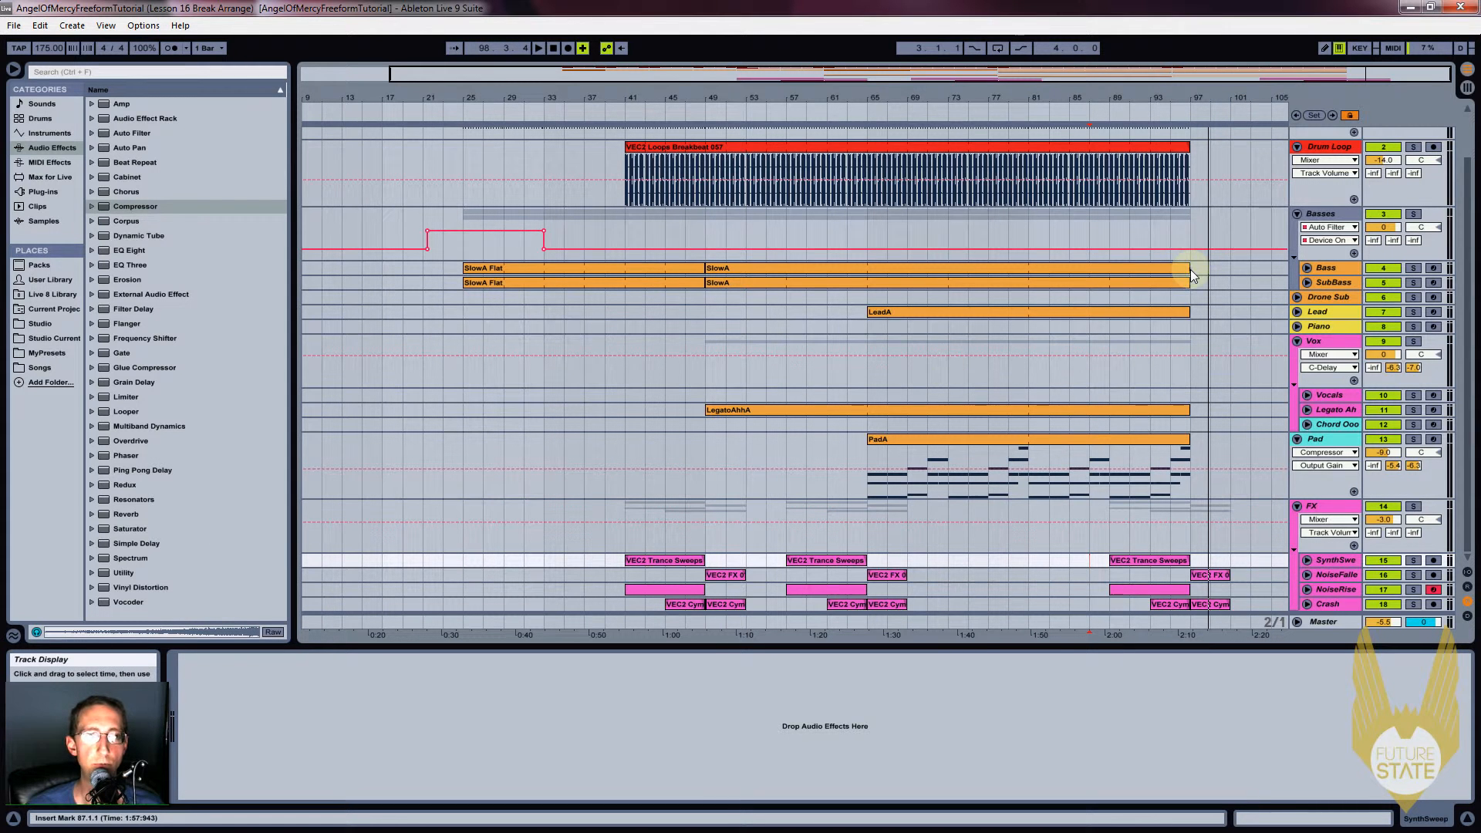
left_click_drag(728, 284, 1212, 286)
left_click_drag(1193, 93, 913, 95)
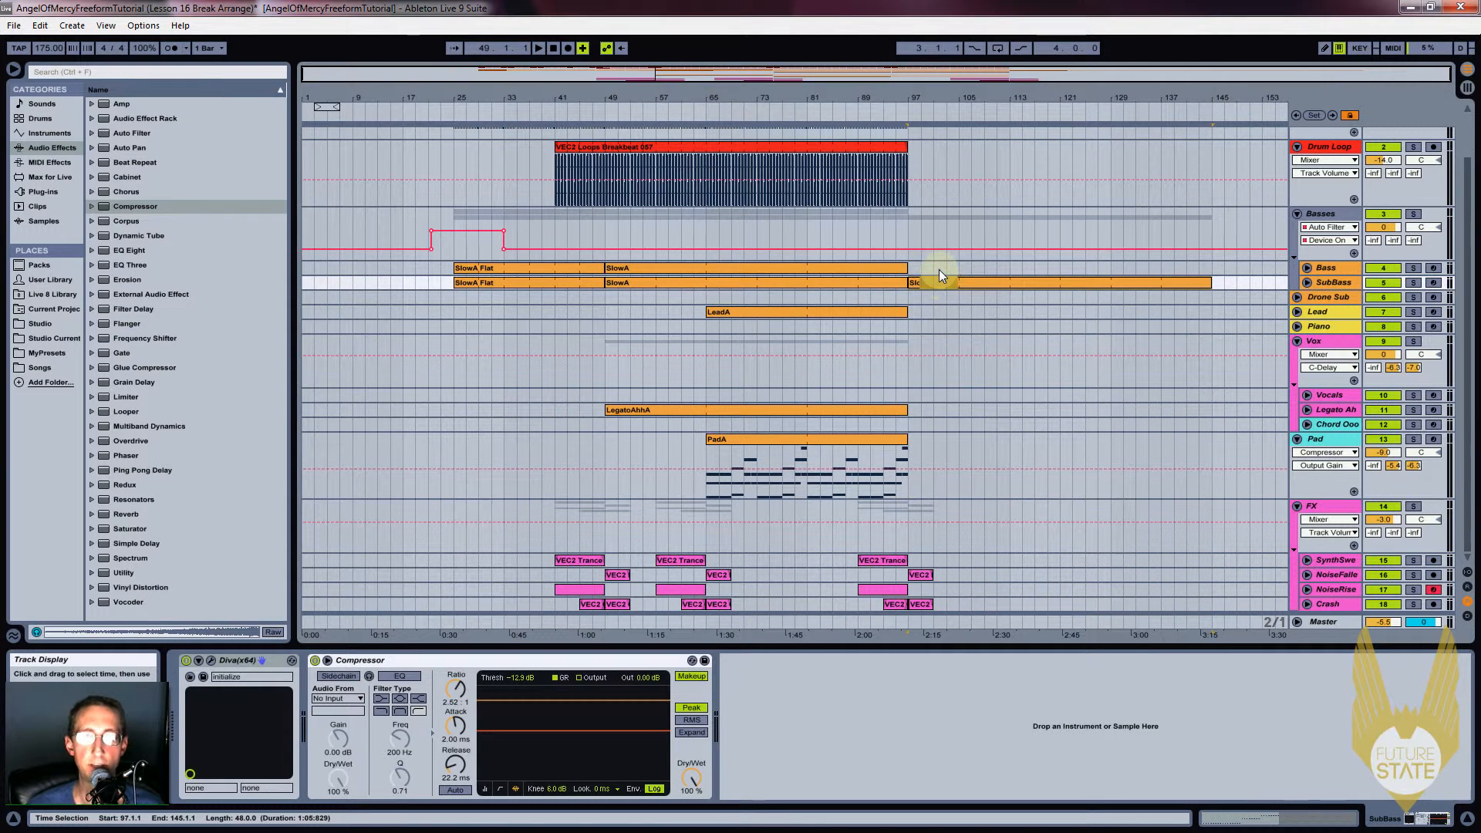
key("Delete")
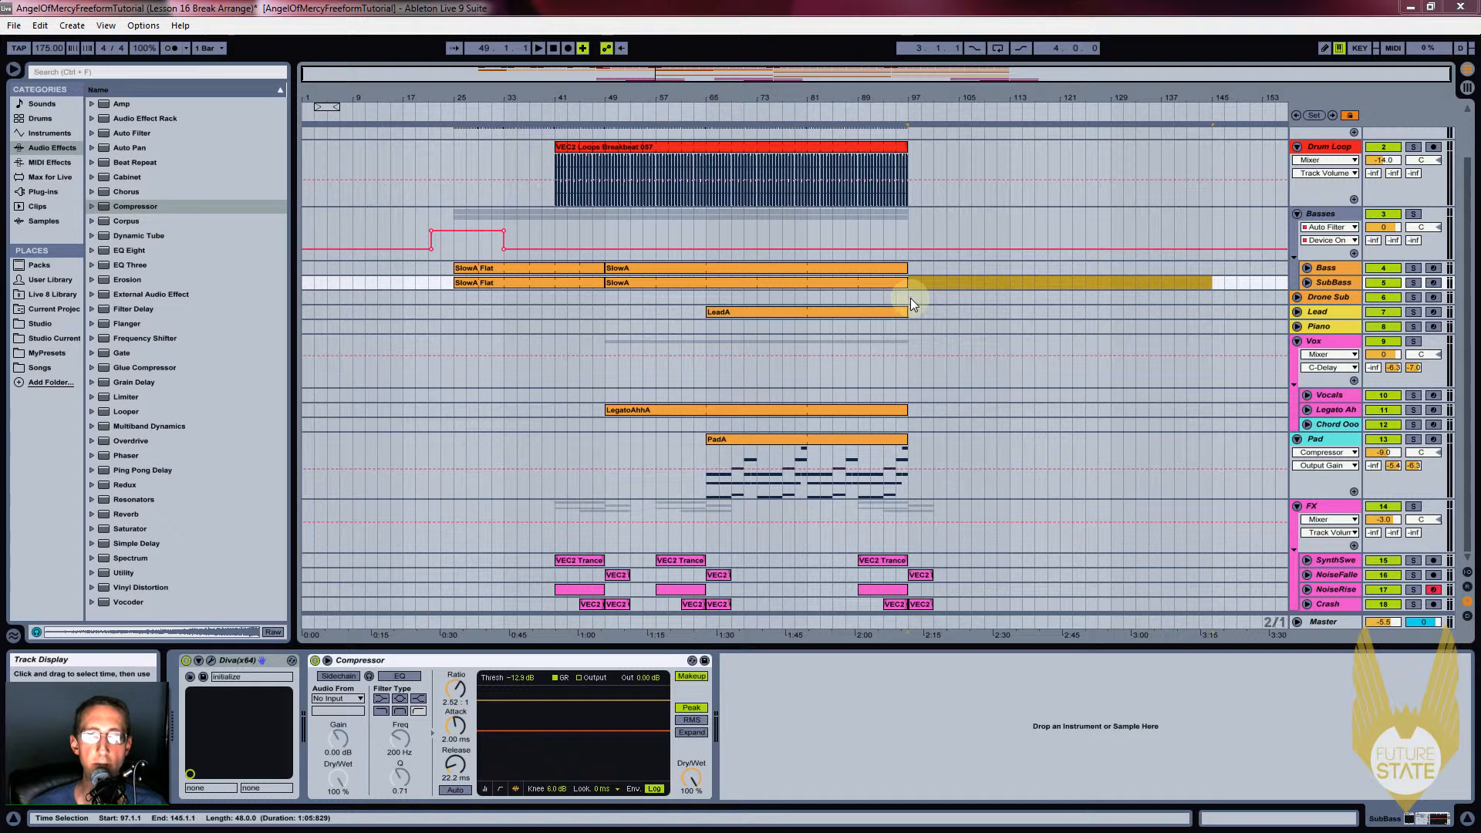
Copy the scene 2 SlowA clip of the Drone Sub track into the arrangement at bar 97
key("Tab")
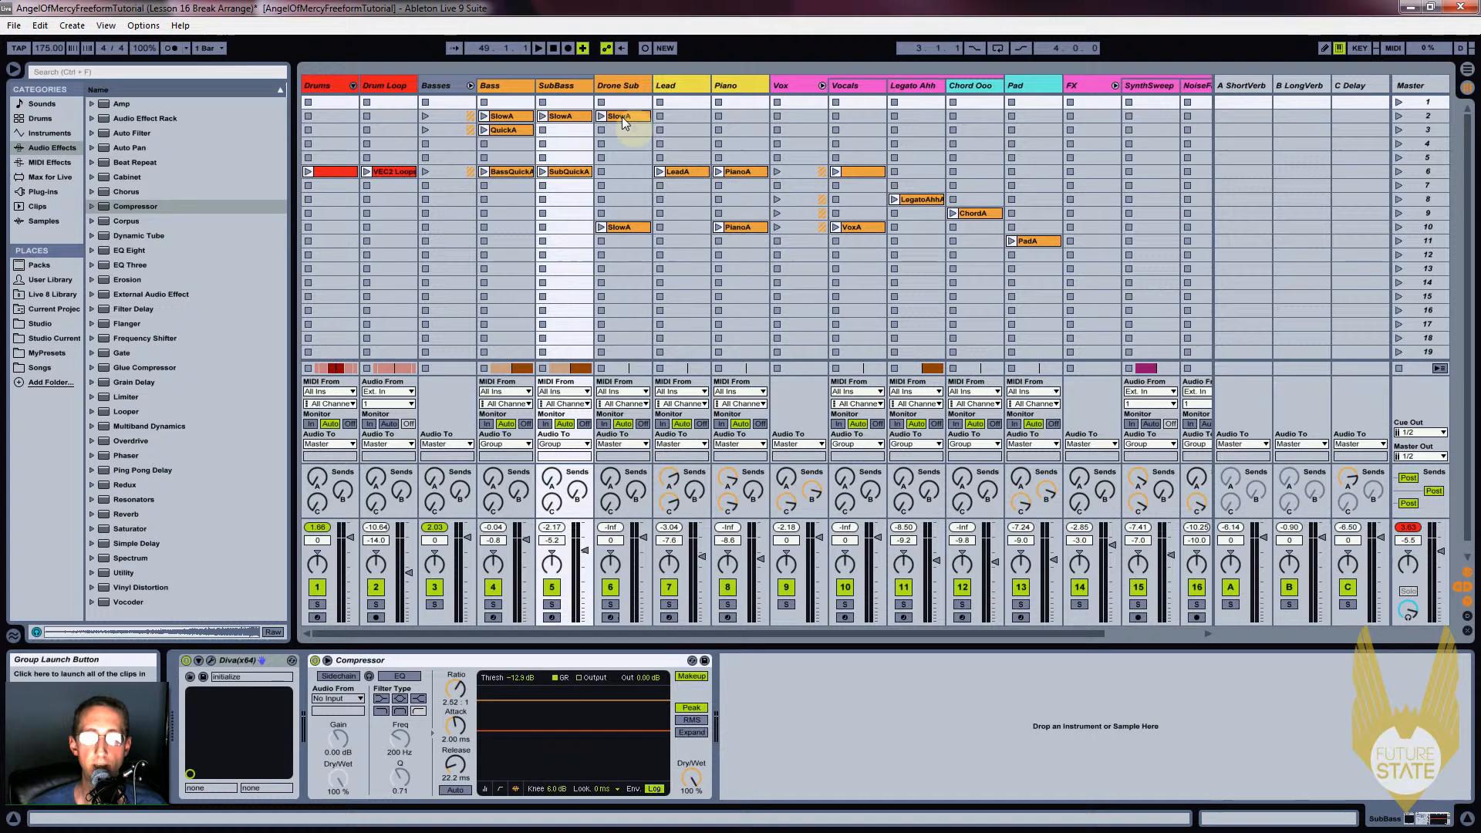
key("Tab")
left_click_drag(623, 129, 914, 300)
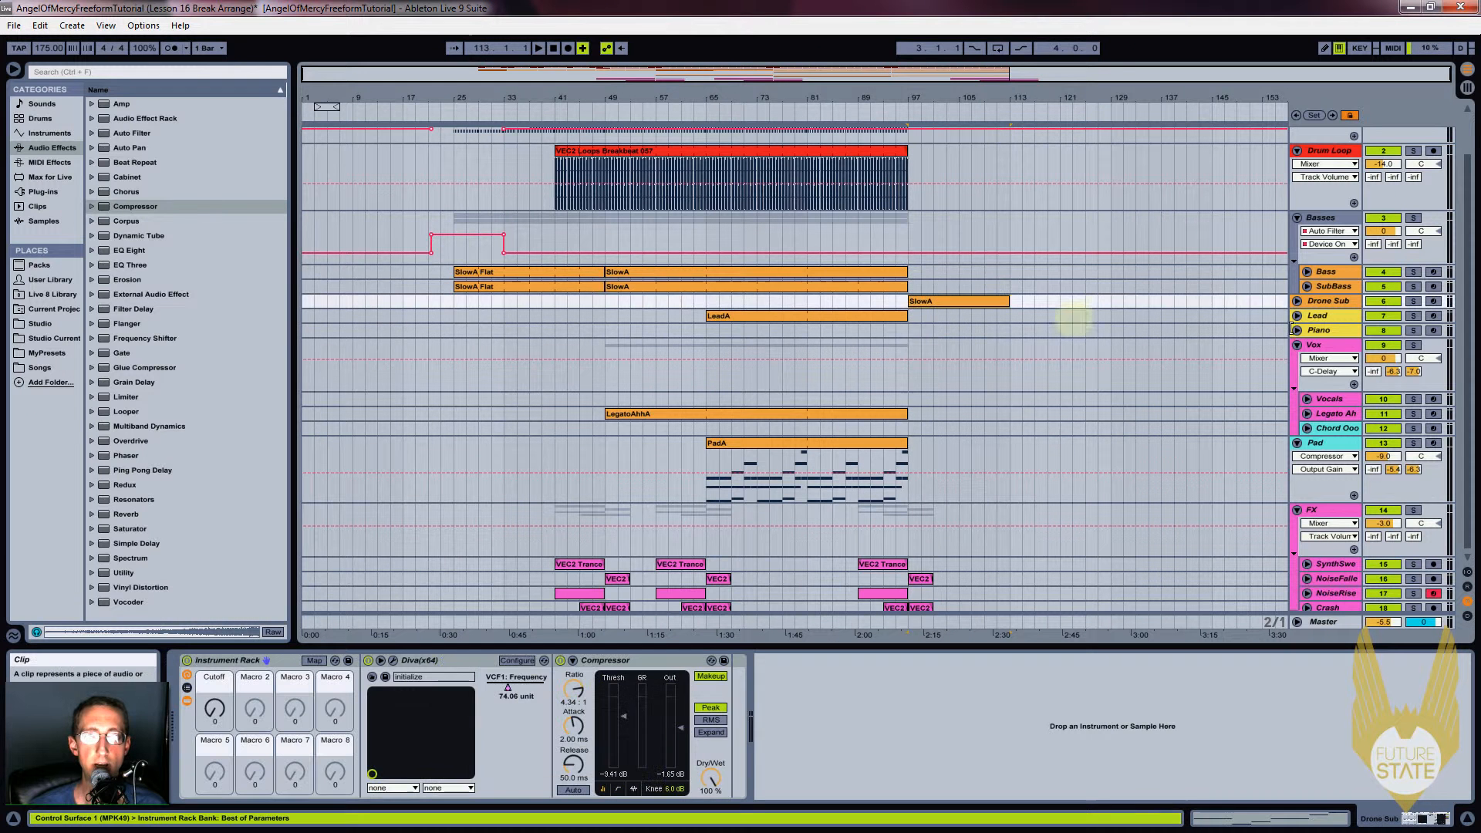
Unfold the Drone Sub track and replace its clip at bar 97 with the track's SlowA clip from scene 10
left_click(1297, 303)
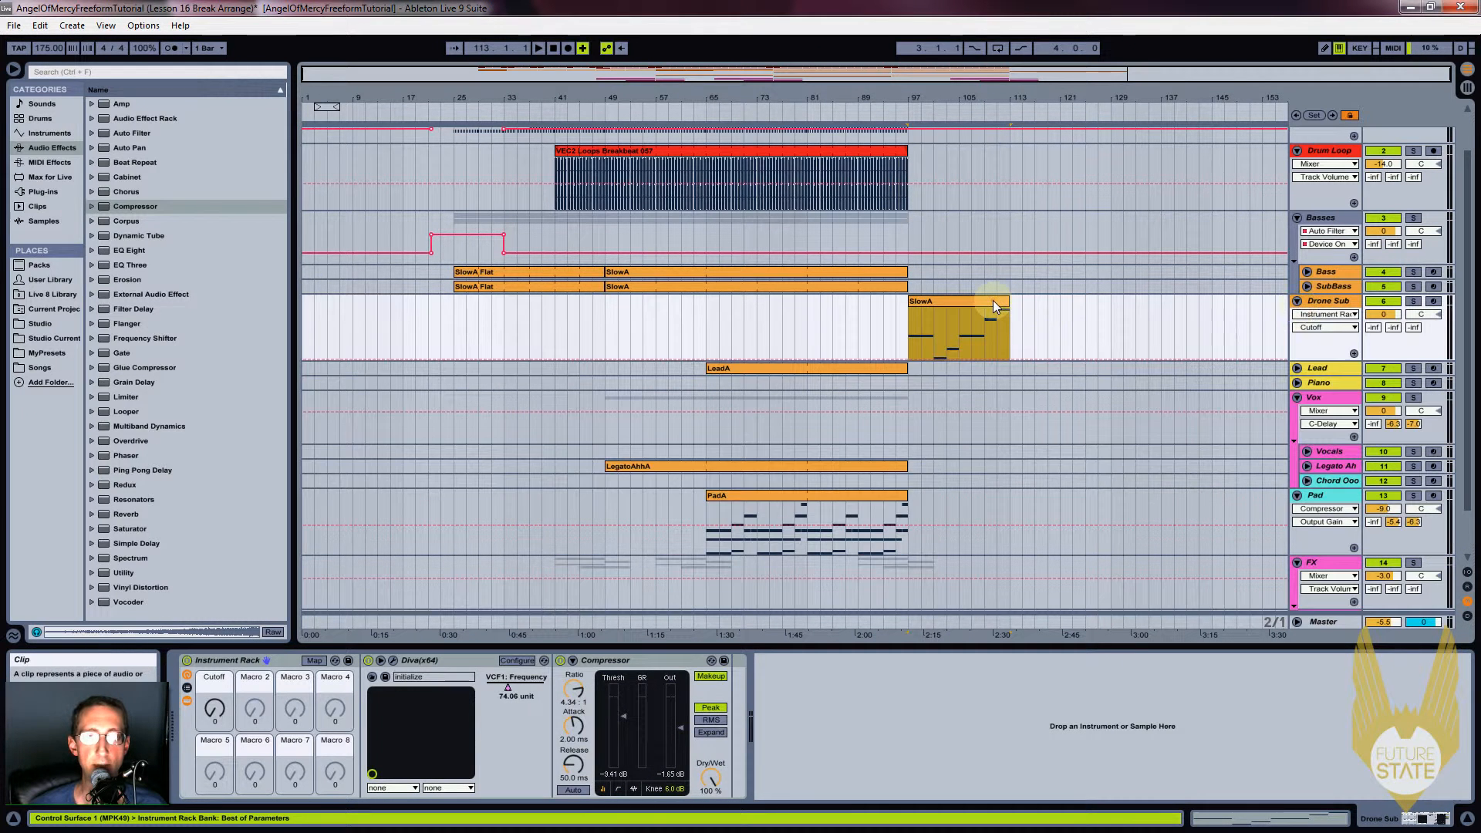
double_click(993, 303)
key("Tab")
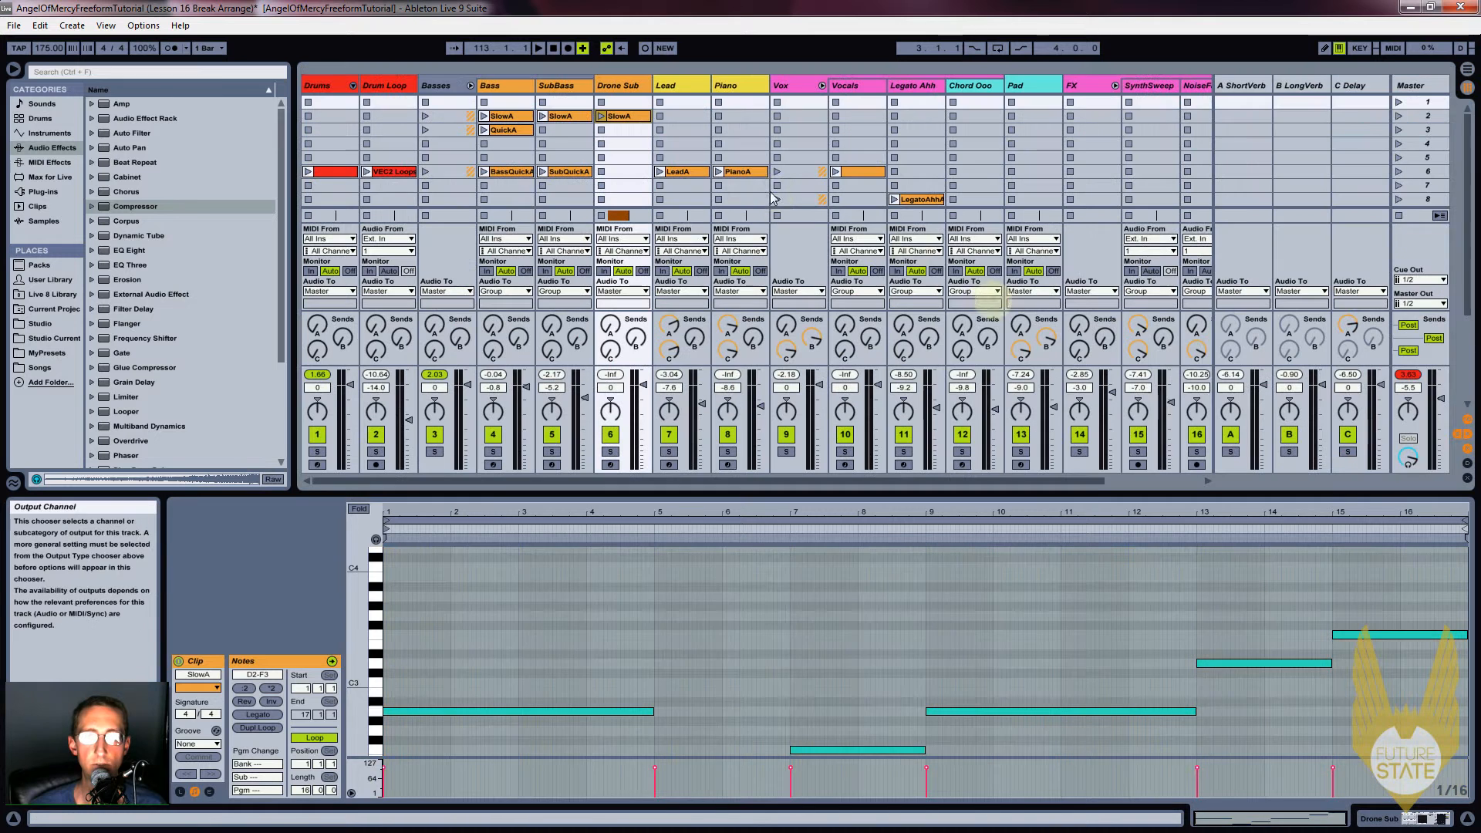
left_click_drag(617, 116, 914, 342)
key("Tab")
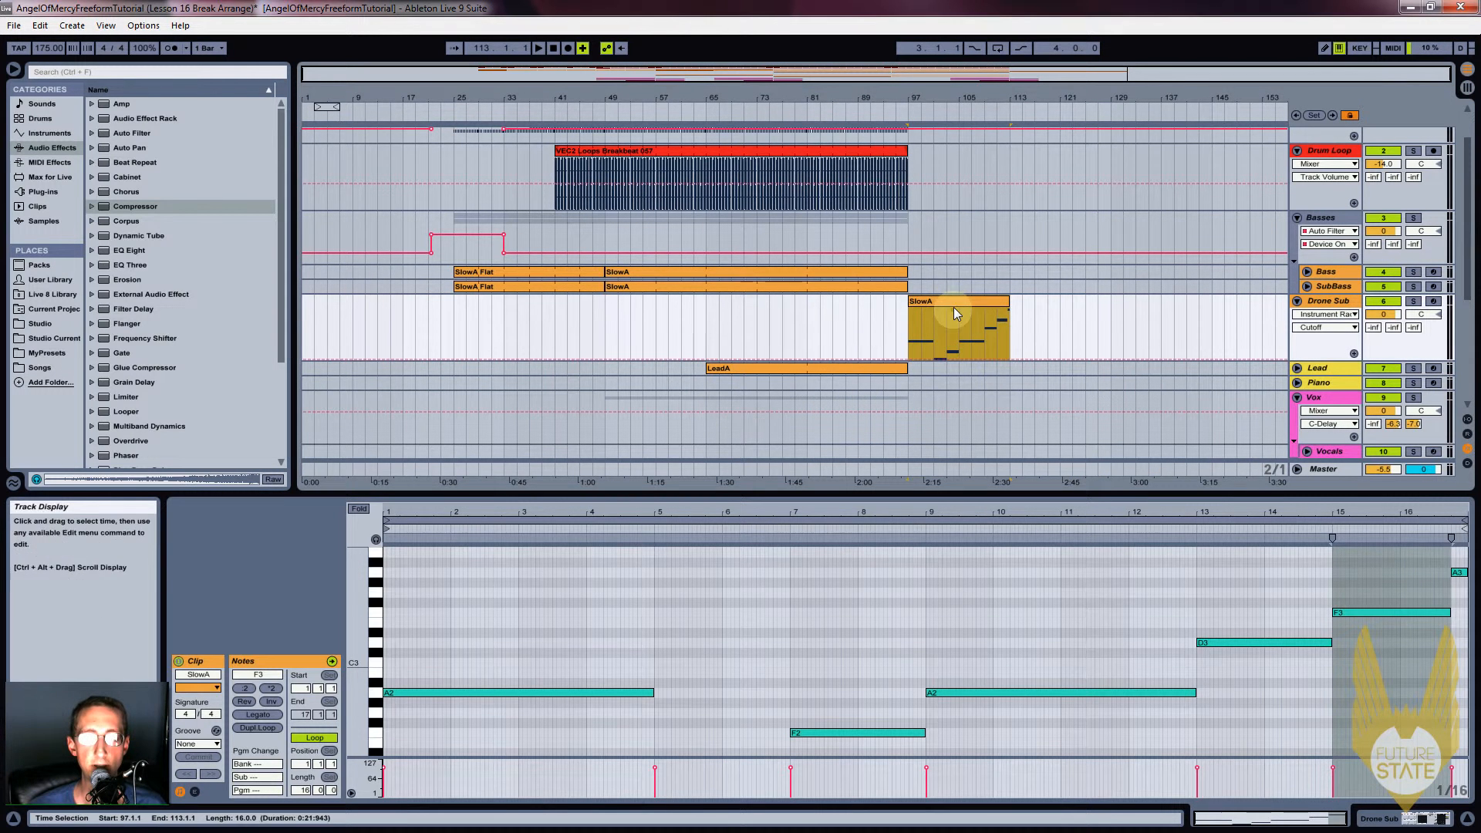
During playback from bar 93, place the PianoA clip on the Piano track at bar 97 and extend it to bar 113
left_click(887, 322)
key("space")
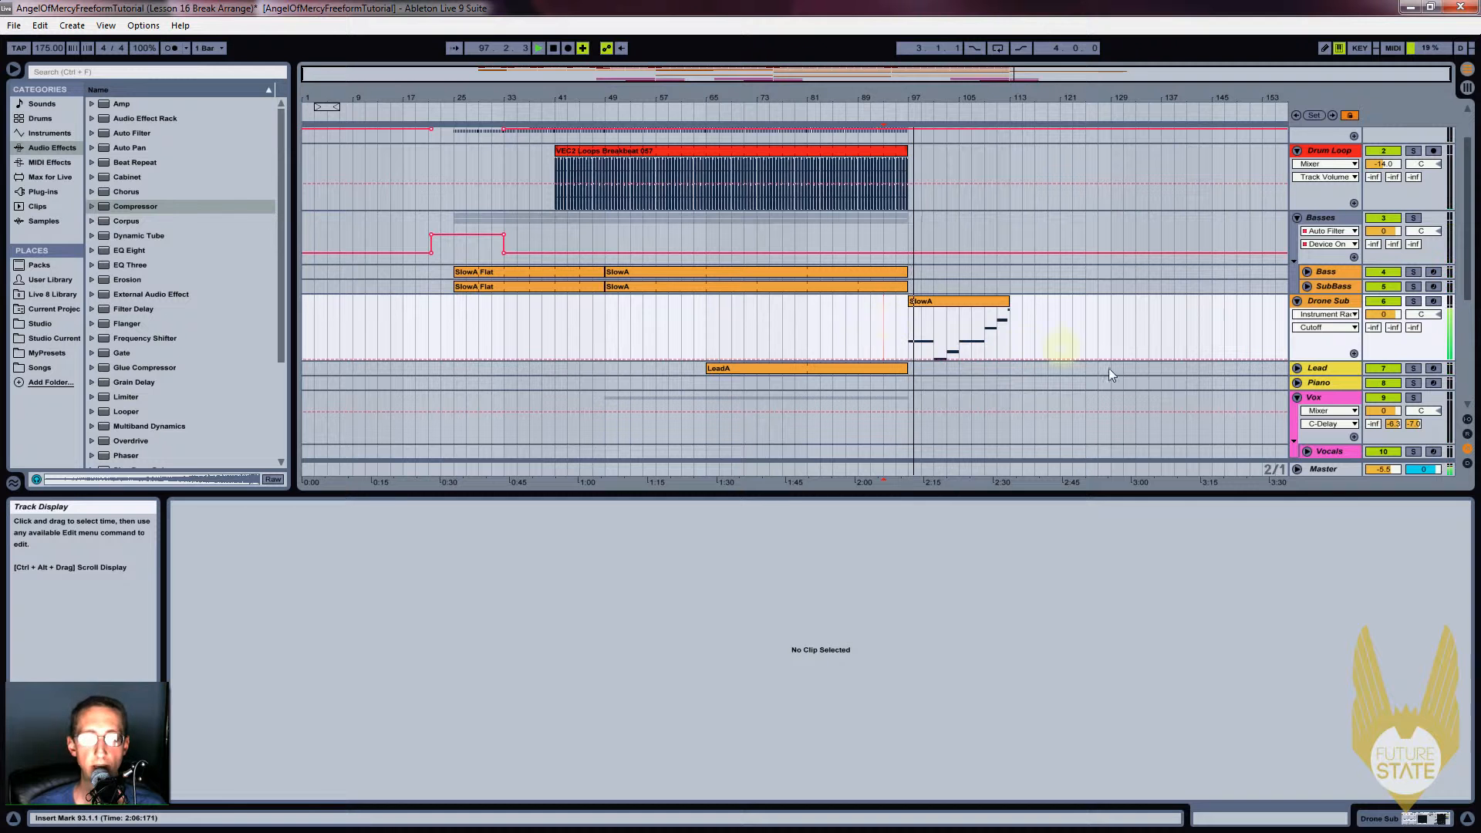
key("Tab")
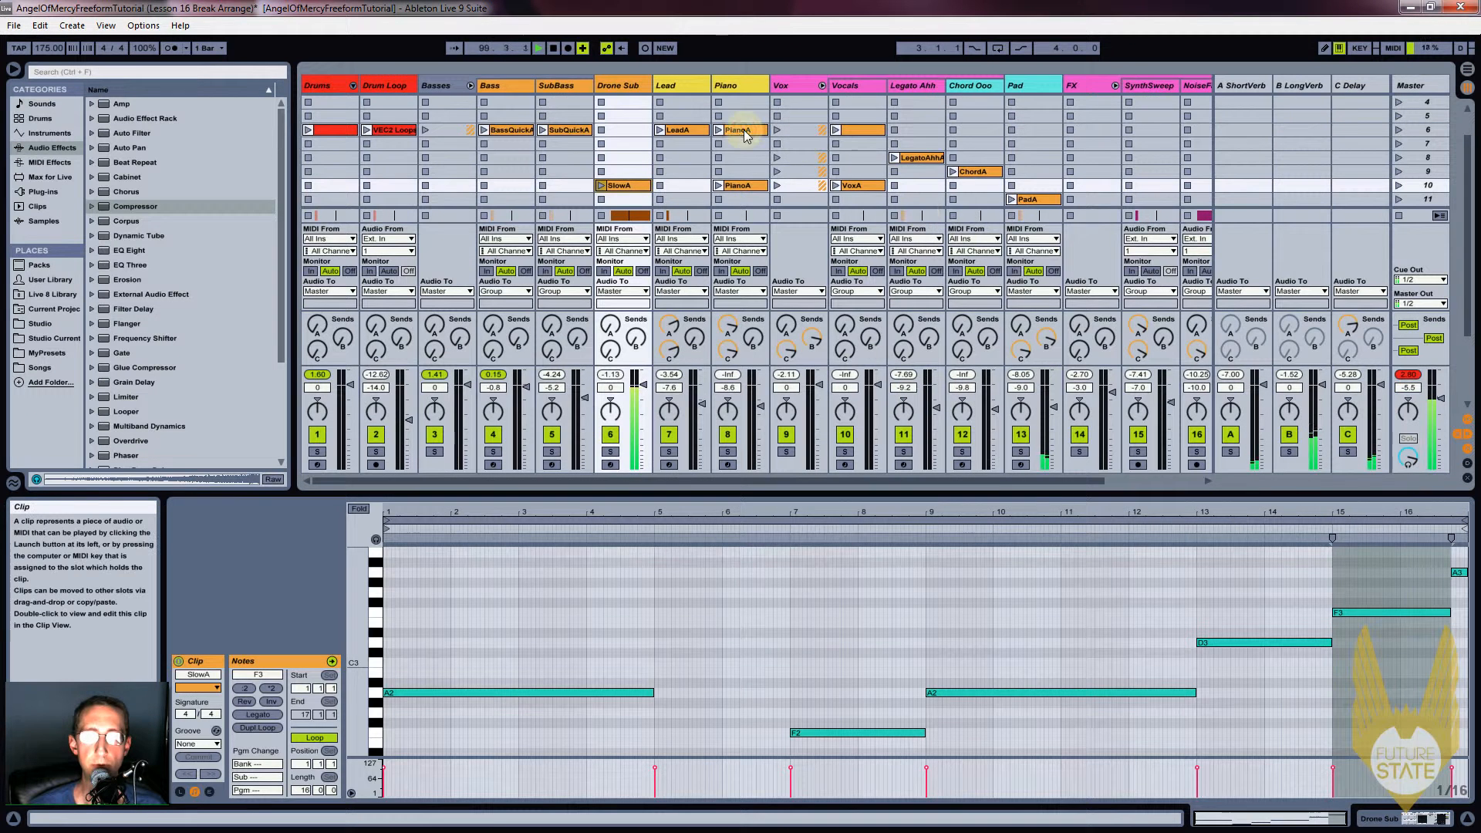
key("Tab")
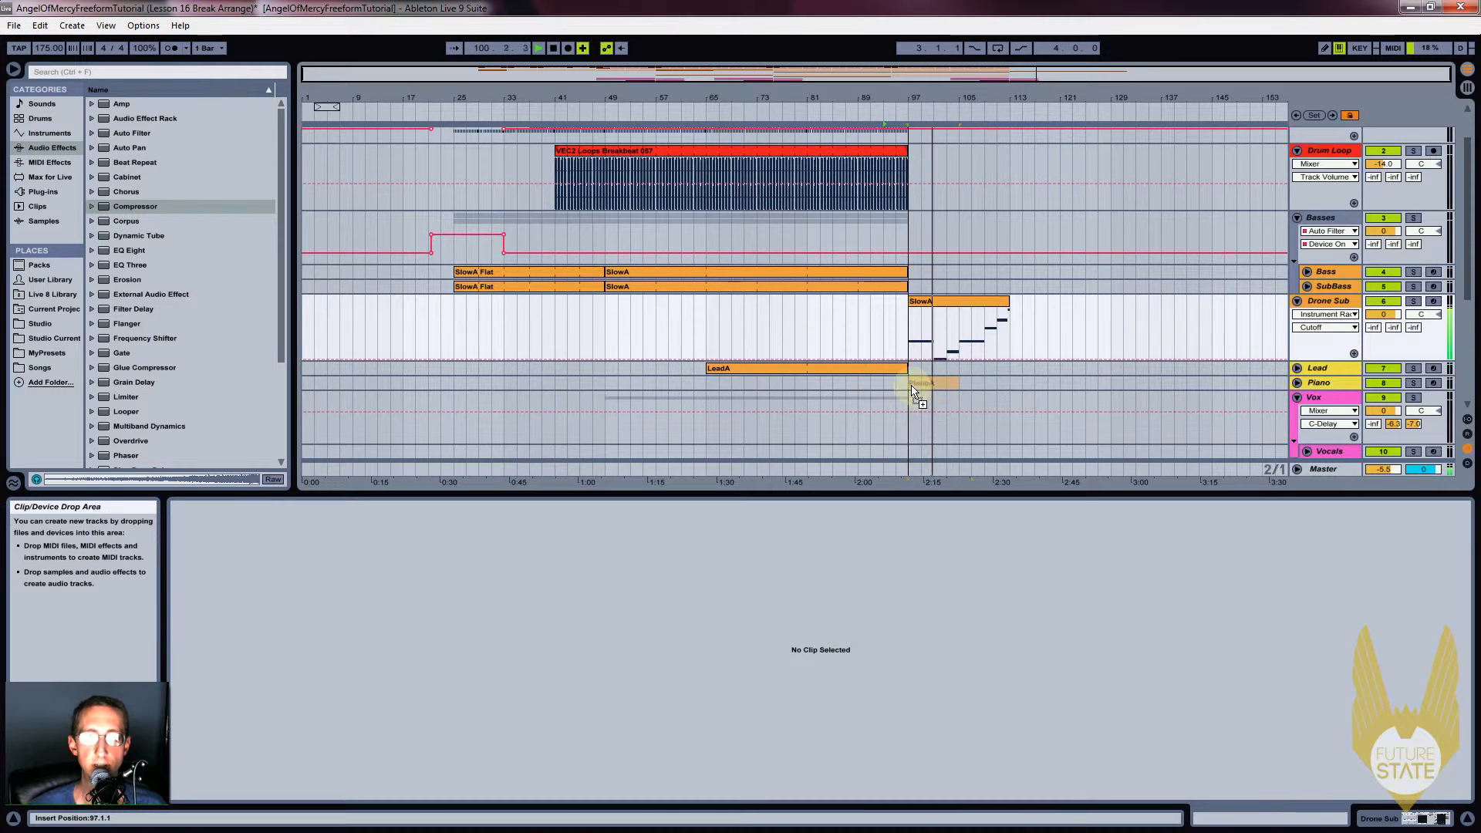
left_click(914, 384)
left_click_drag(960, 384, 1011, 390)
Copy the ChordA session clip onto the Chord Ooo track in the arrangement at bar 113
scroll(1057, 312, "down", 2)
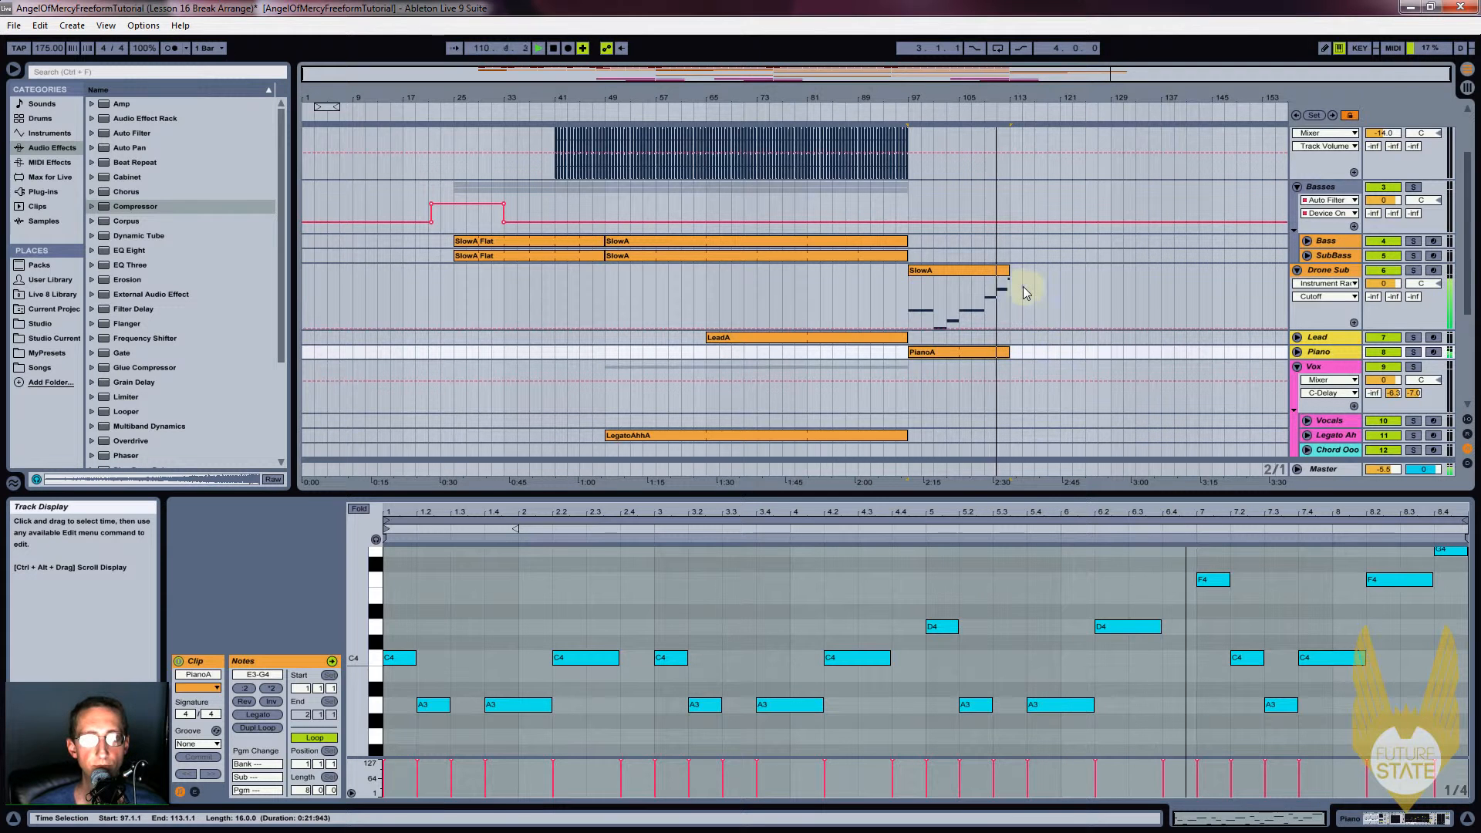
key("Tab")
left_click_drag(974, 170, 1017, 396)
key("Tab")
Extend the Drone Sub SlowA clip and the PianoA clip together to bar 129
left_click(992, 300)
left_click(1001, 218, "shift")
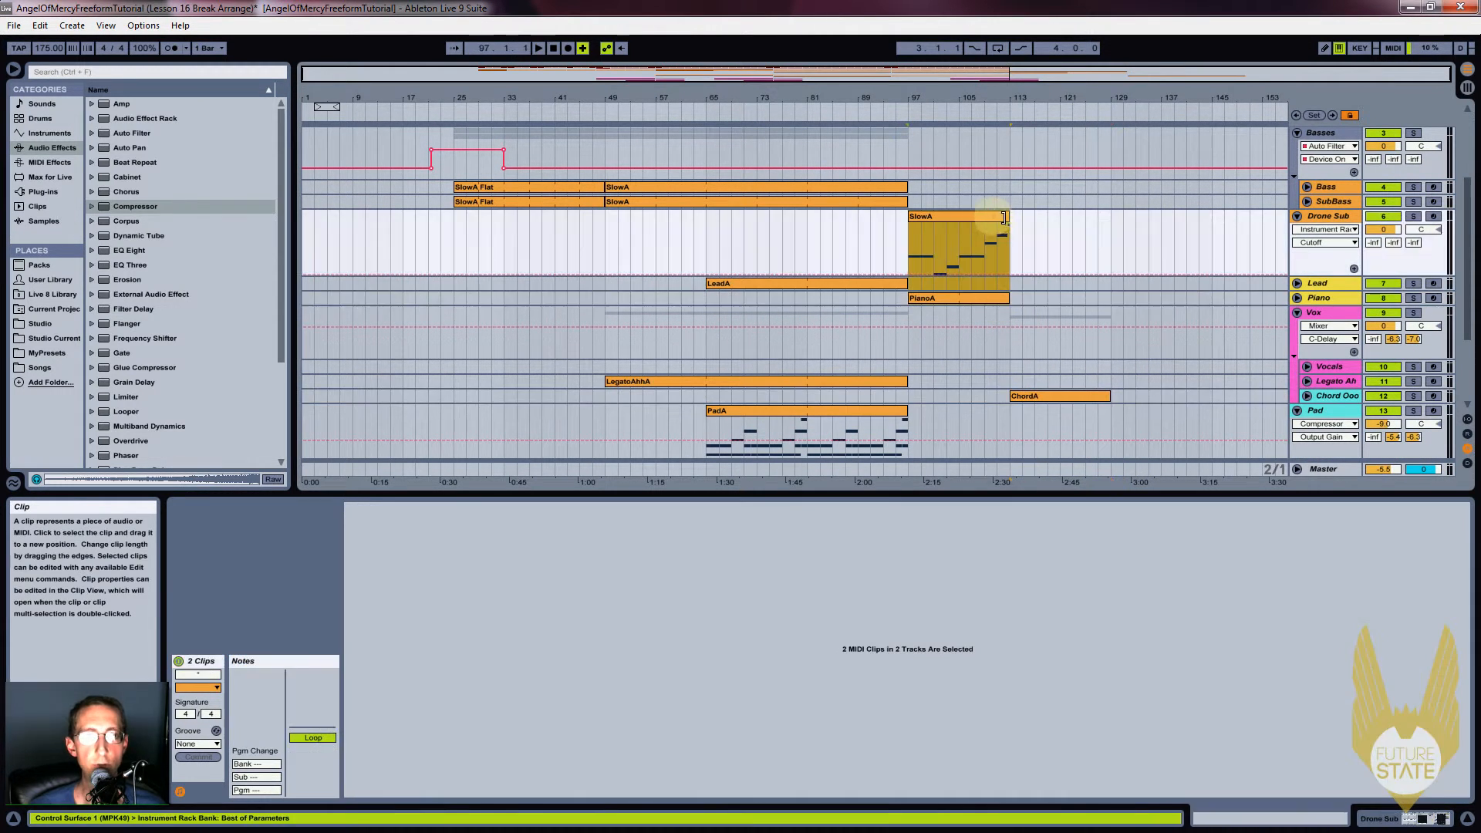
left_click(1008, 219)
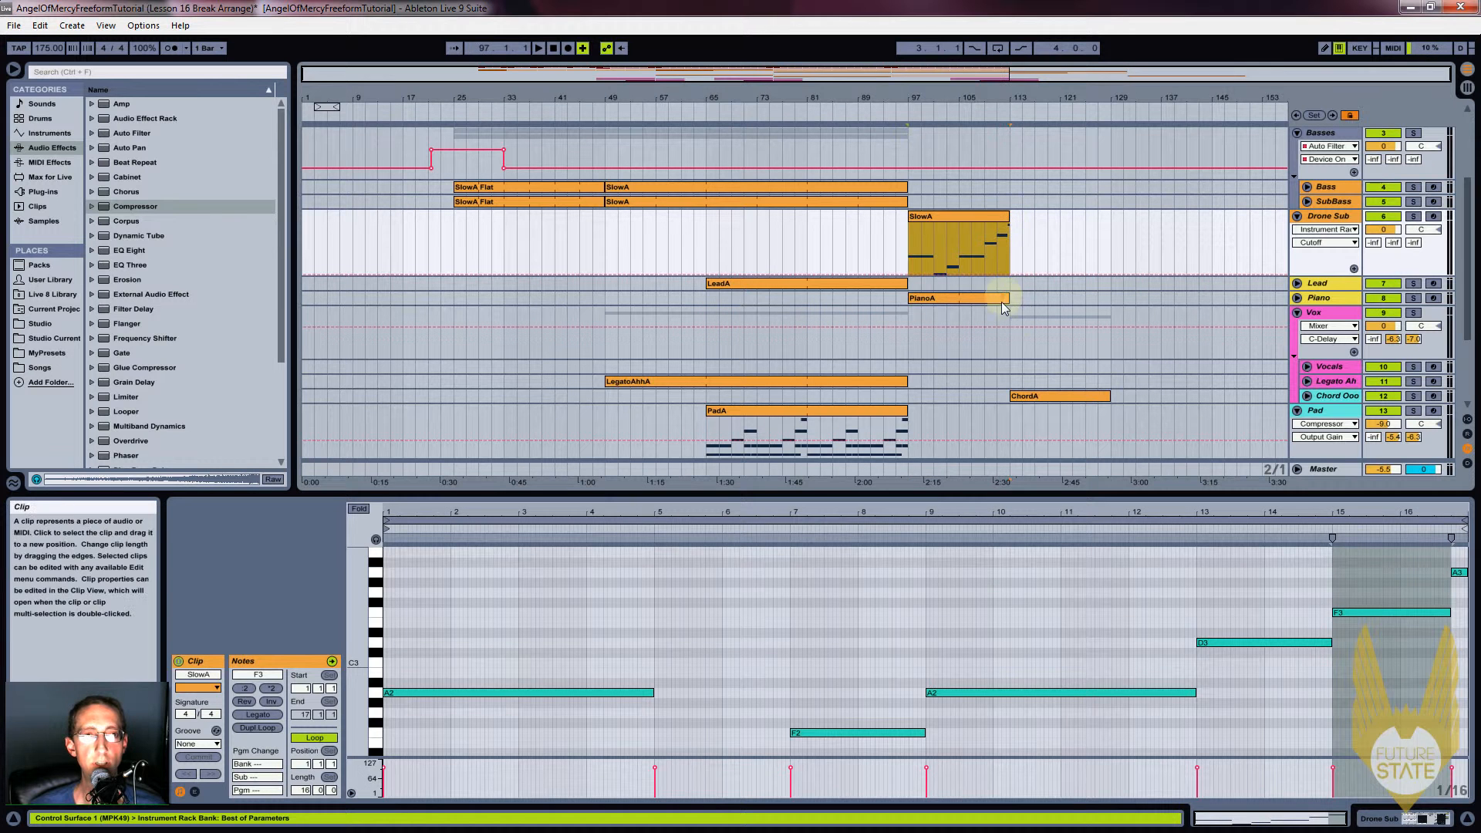
left_click(1005, 299, "shift")
left_click_drag(1010, 299, 1111, 301)
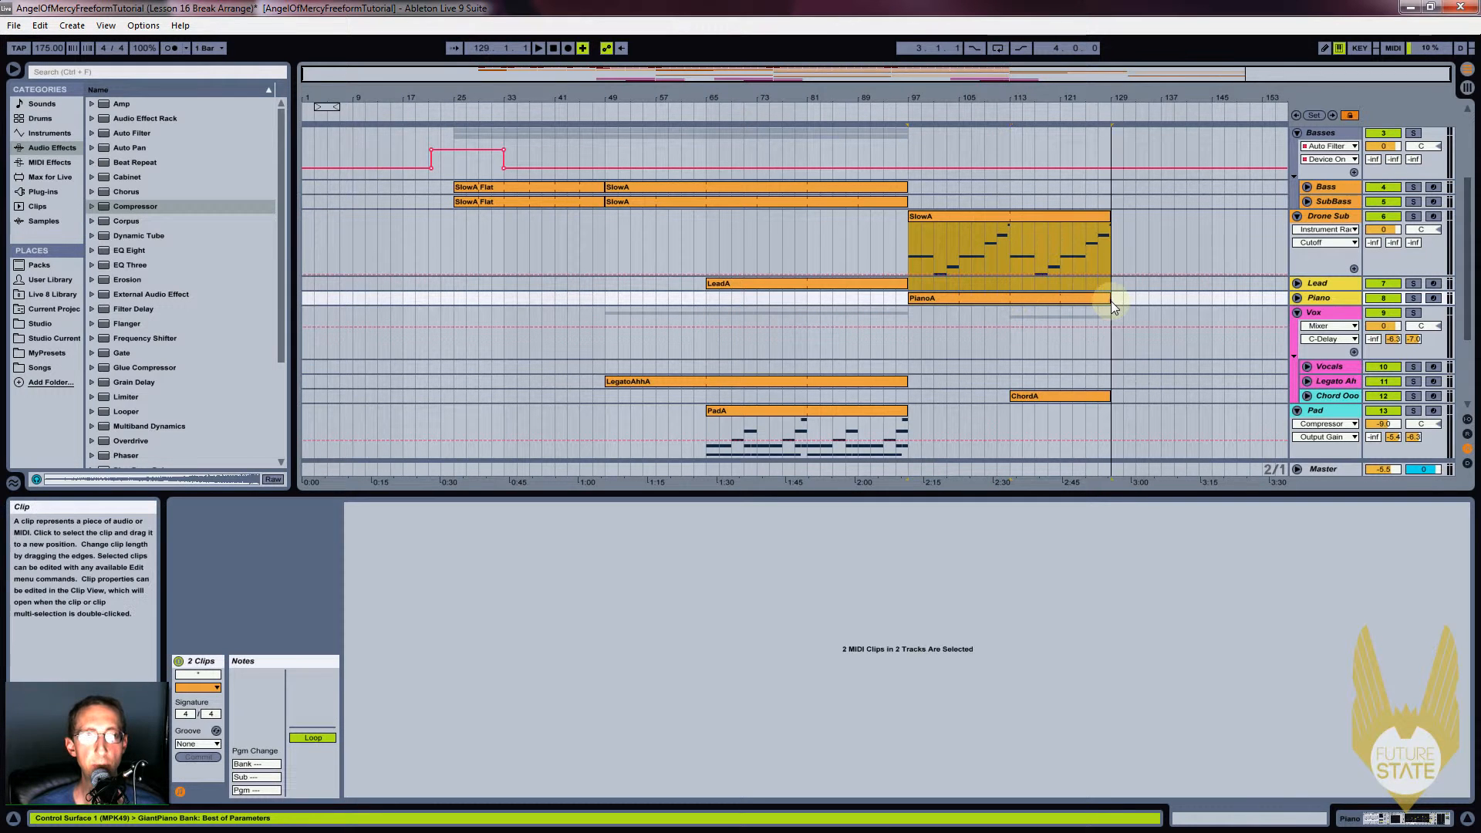
Play the transition into the break from bar 95, select the Piano track and stop playback
left_click(901, 233)
key("space")
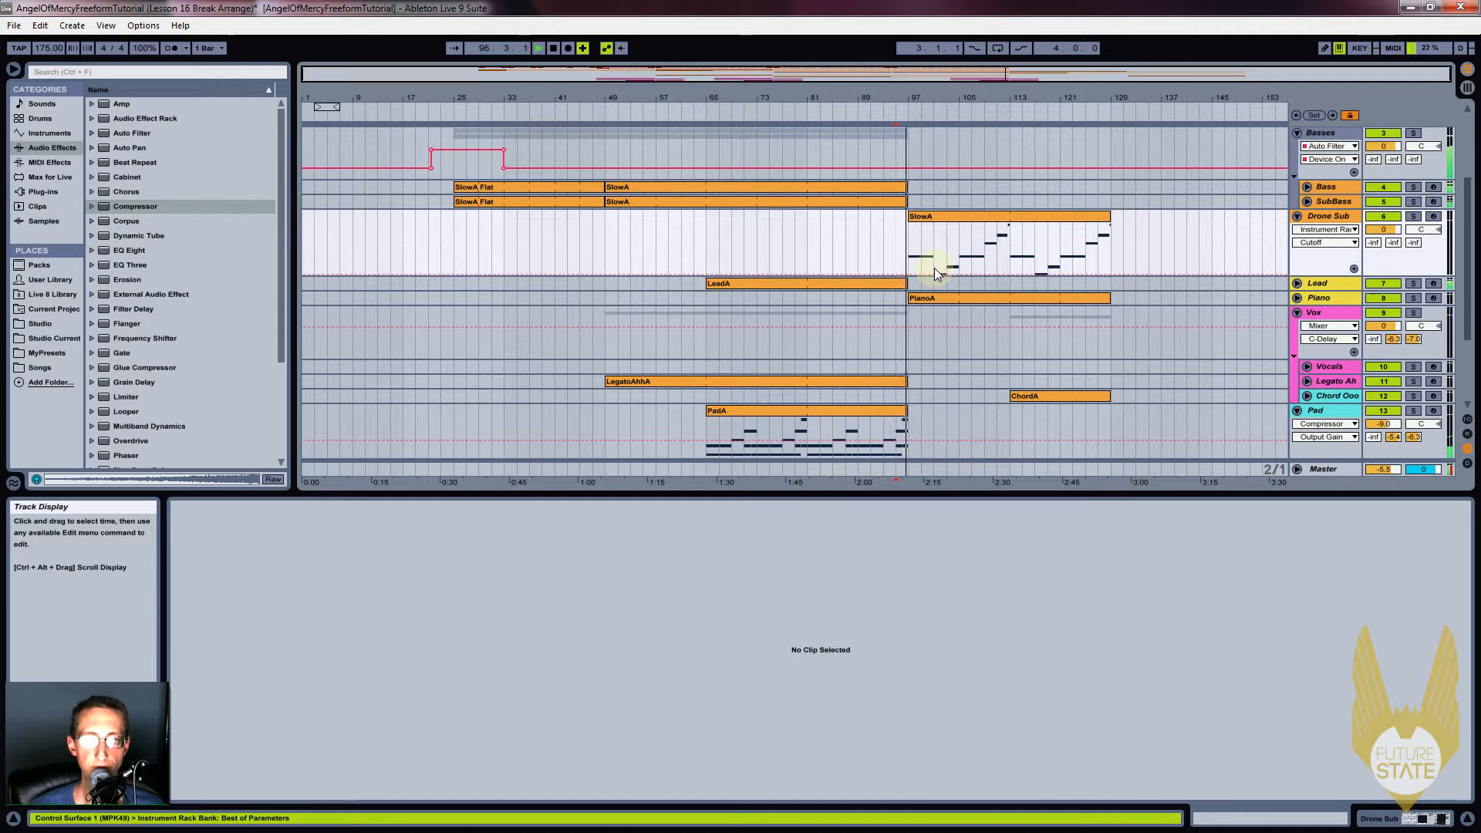
left_click(1316, 301)
key("space")
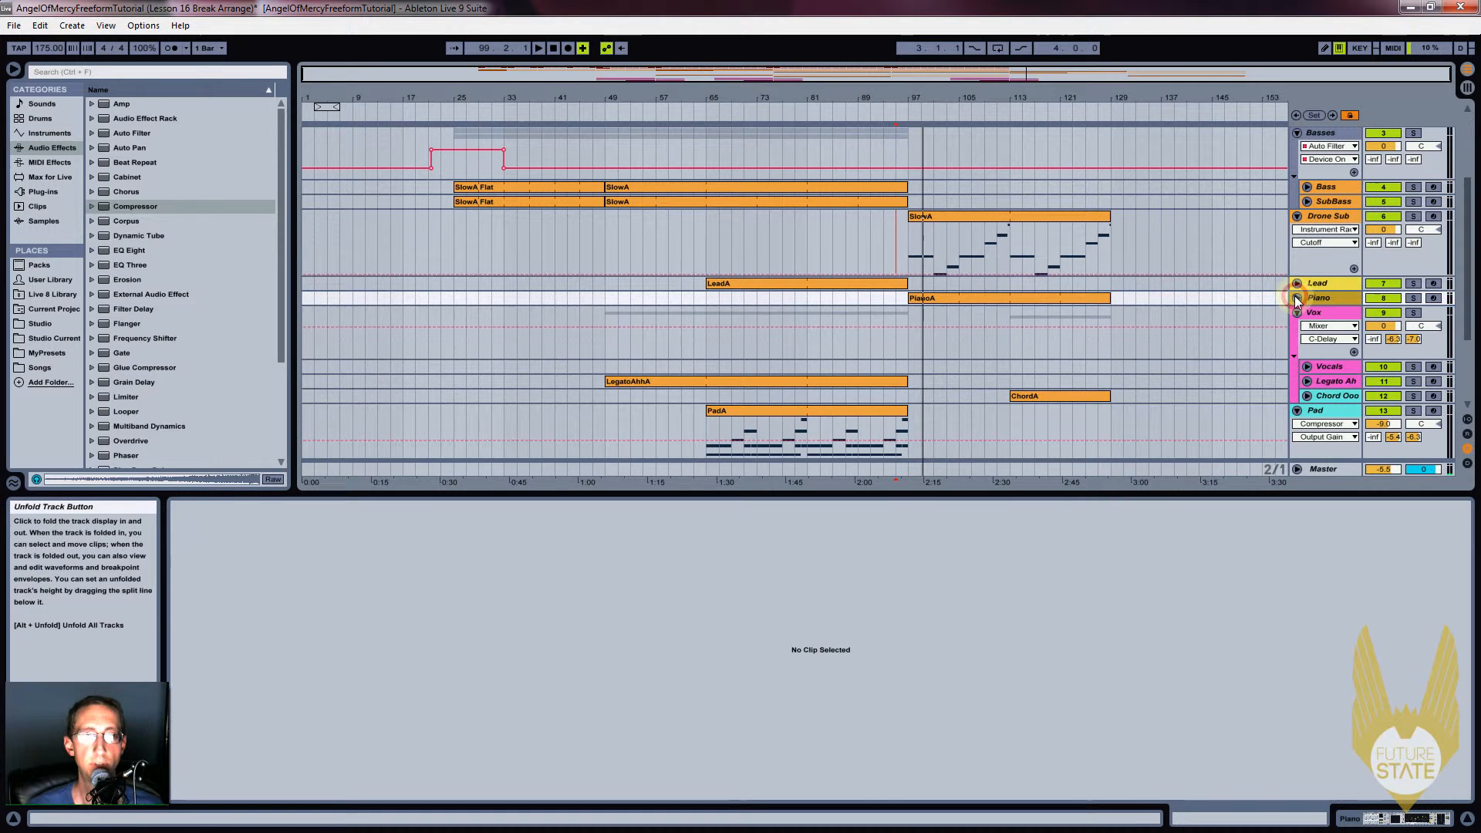
Unfold the Piano track, set its Banginess macro to 53 and automate a ramp up to 110 from bar 97 to bar 113
left_click(1297, 298)
double_click(1339, 305)
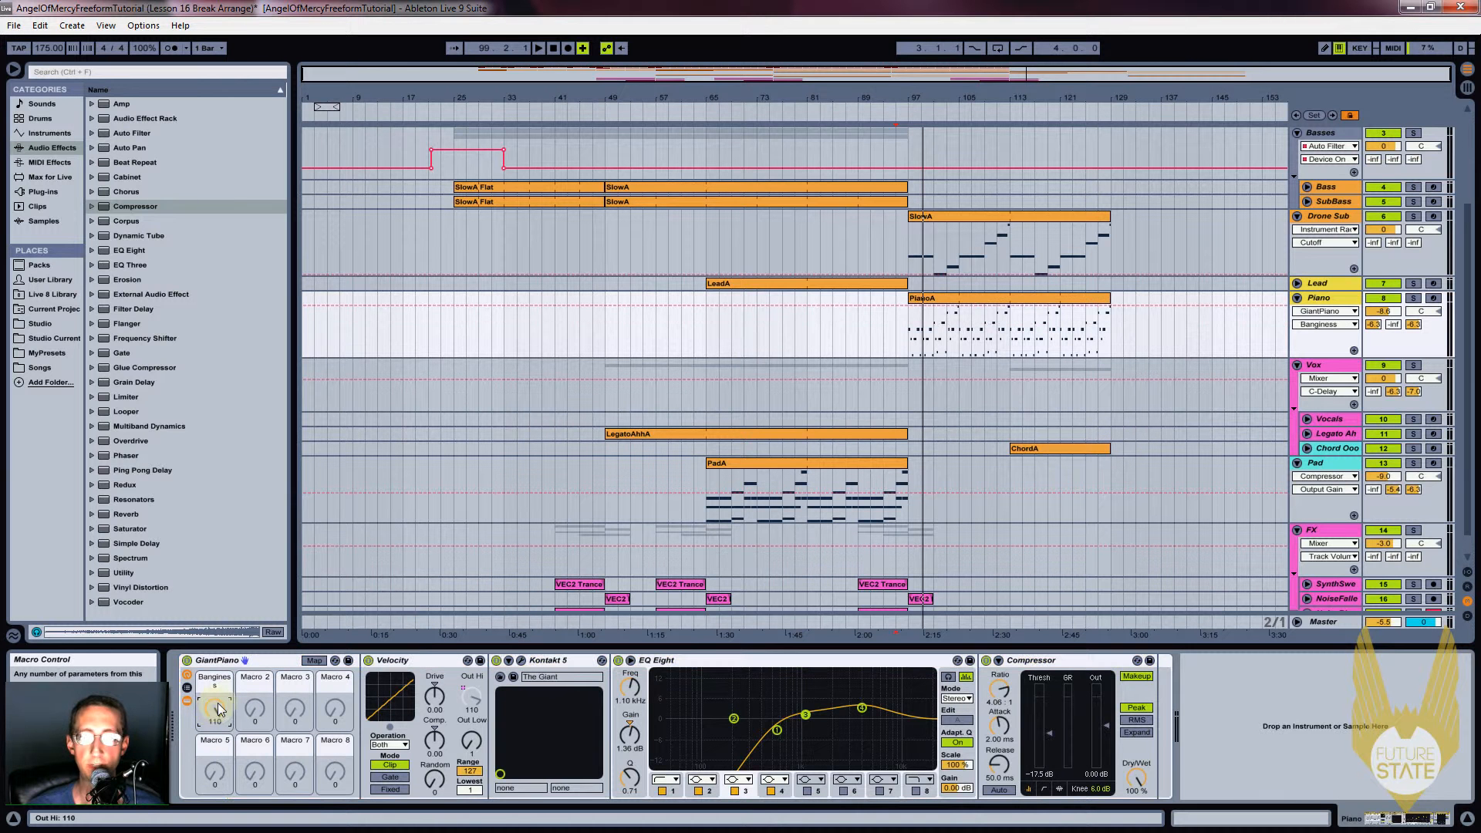
left_click(1000, 404)
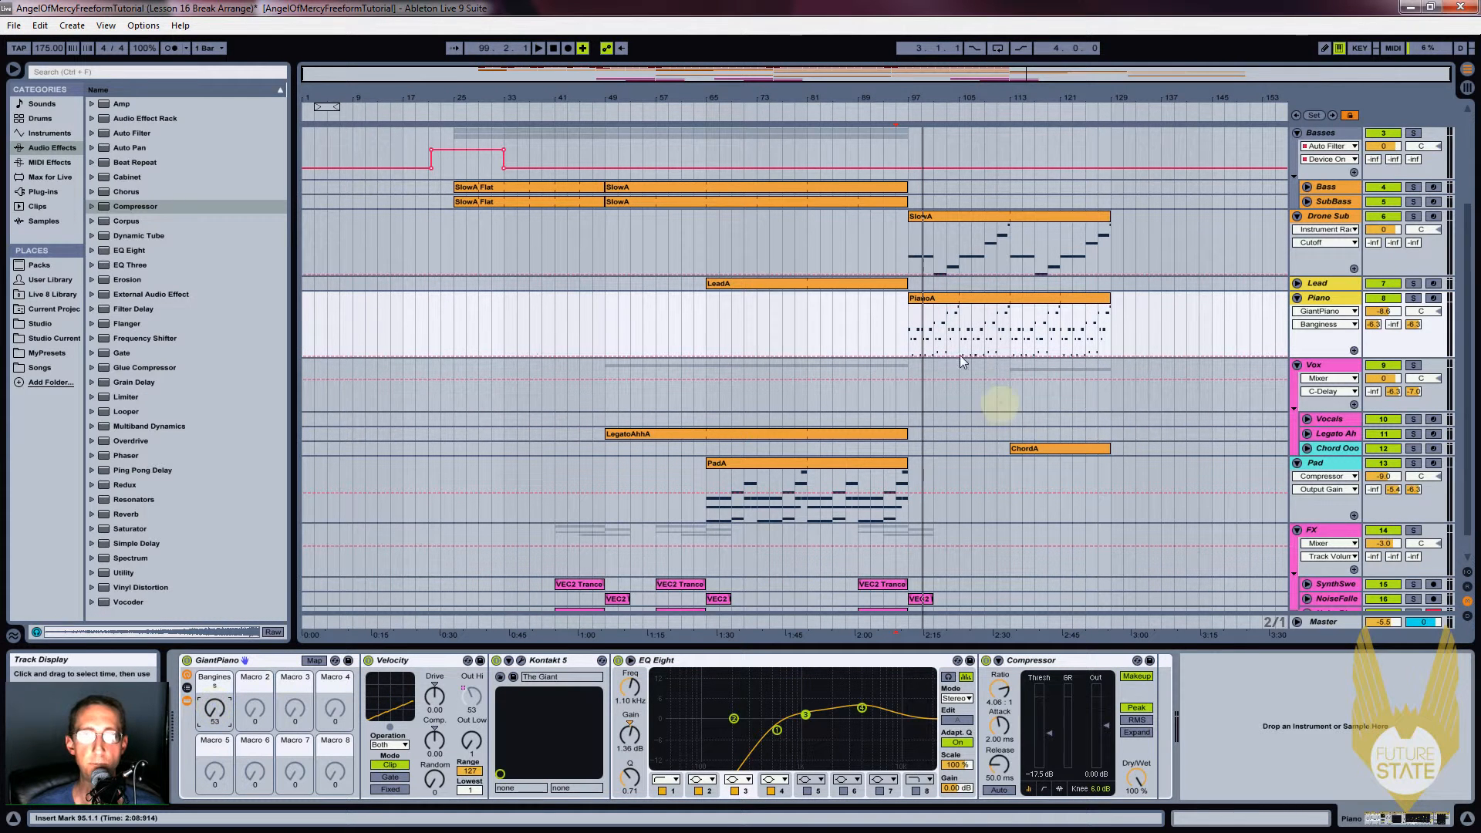
left_click(935, 346)
left_click_drag(922, 357, 1008, 305)
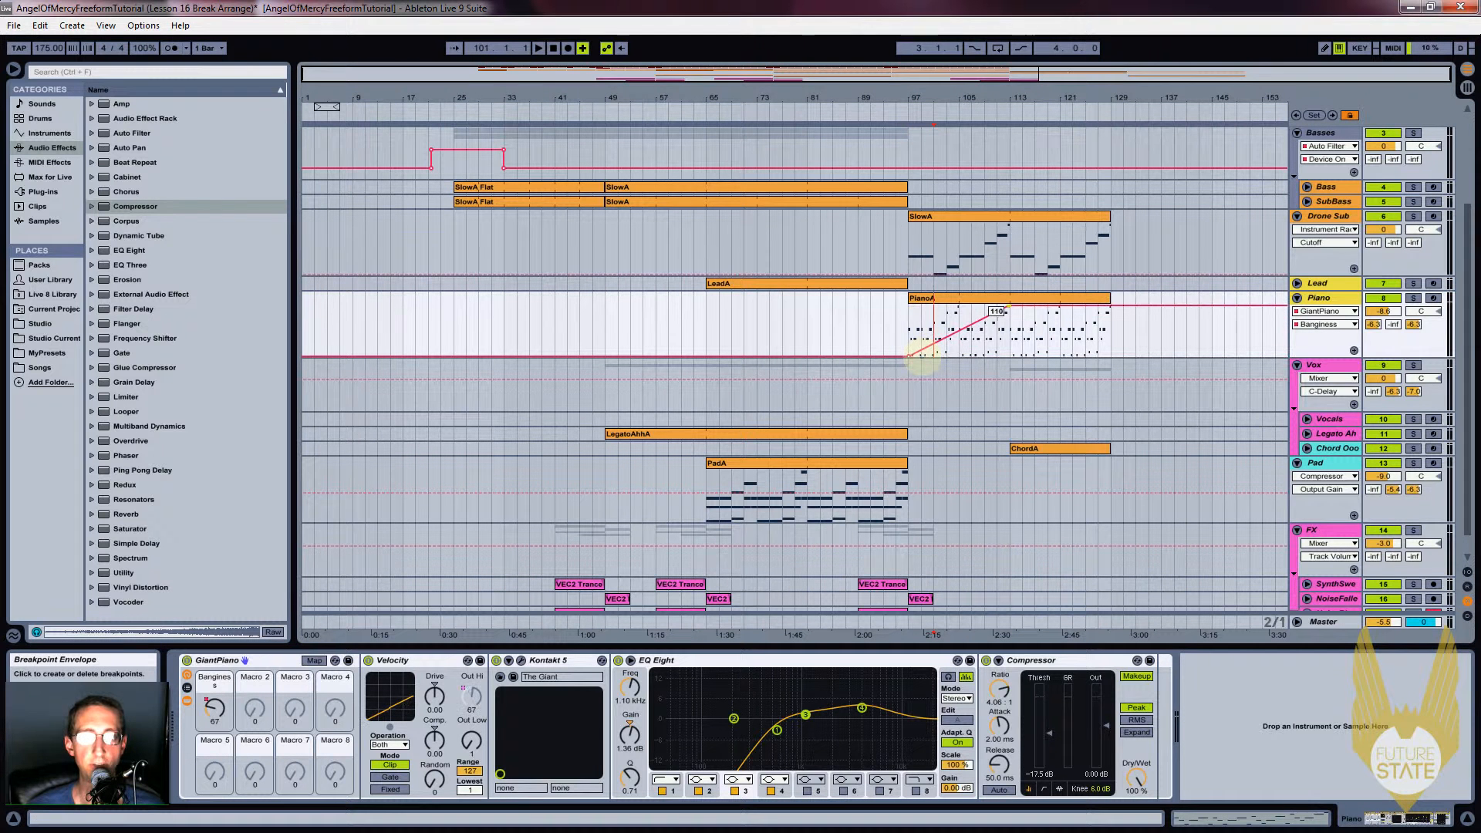
Slightly raise the start point of the Banginess ramp at bar 97 while listening from bar 95
left_click(895, 326)
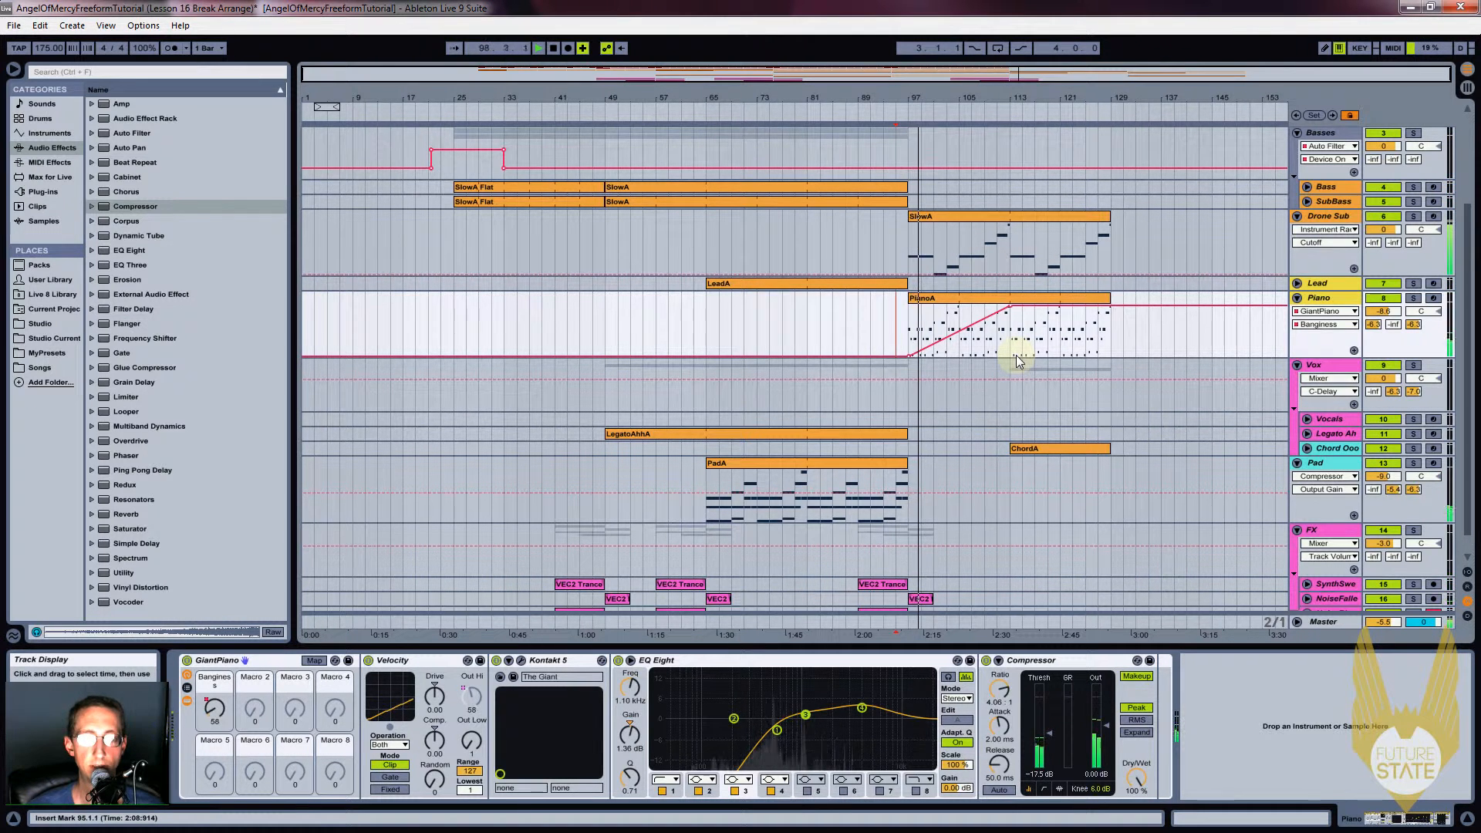
left_click_drag(908, 357, 908, 350)
left_click(897, 328)
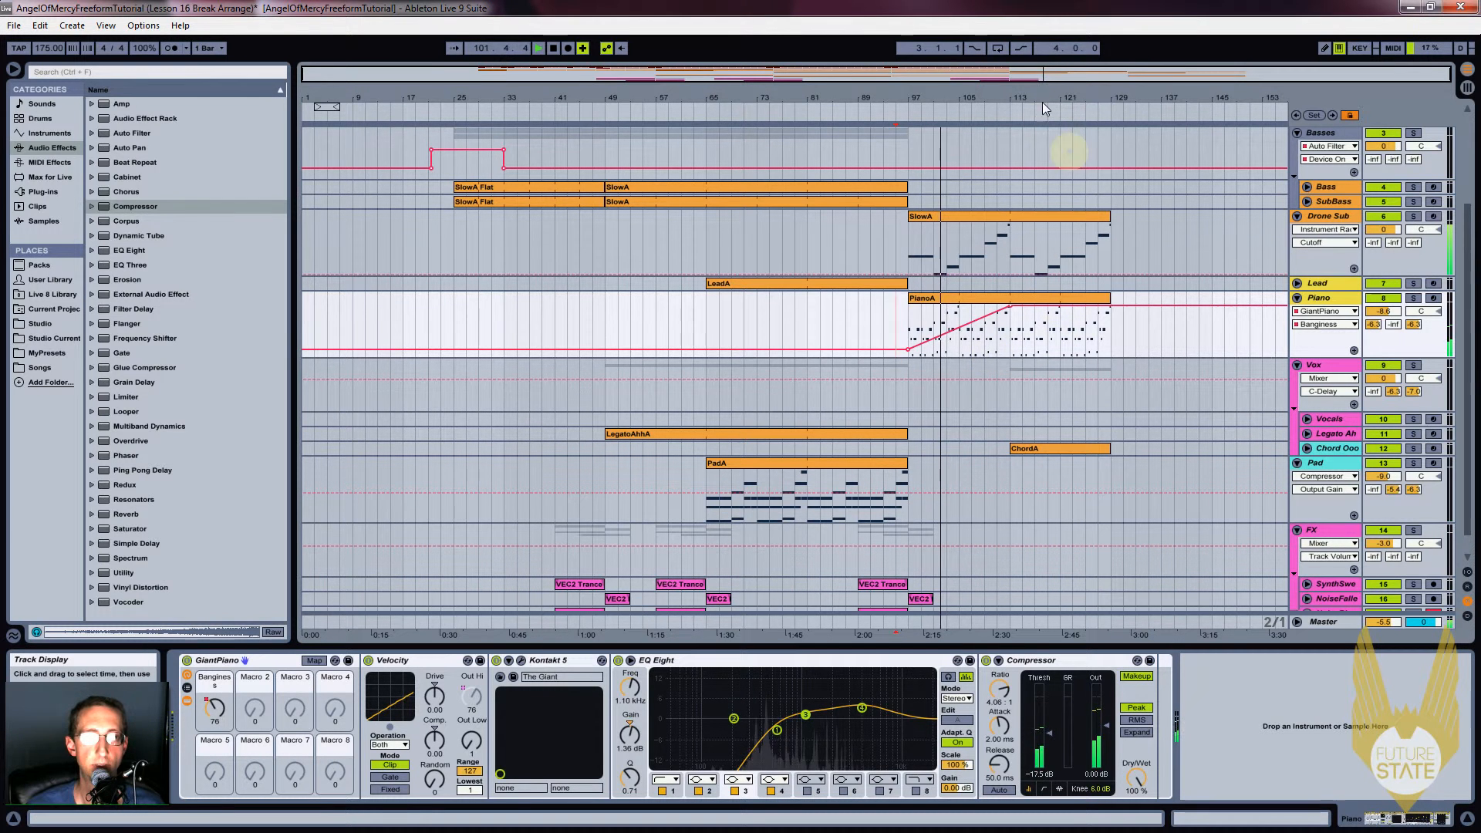
Unfold the Chord Ooo track, turn on looping for the ChordA clip and extend the clip to bar 145
left_click_drag(1046, 94, 1046, 123)
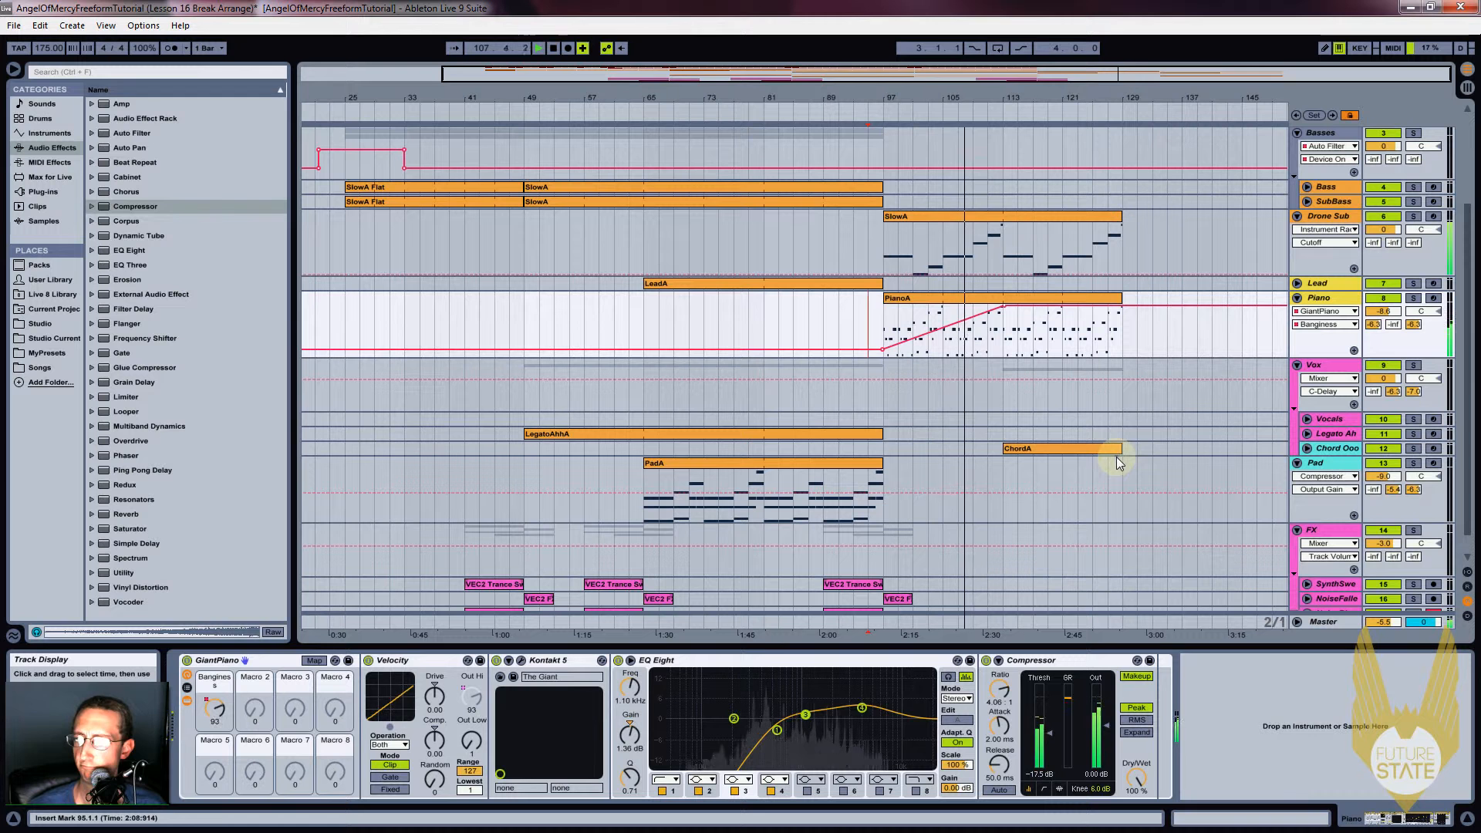
left_click_drag(1118, 448, 1236, 448)
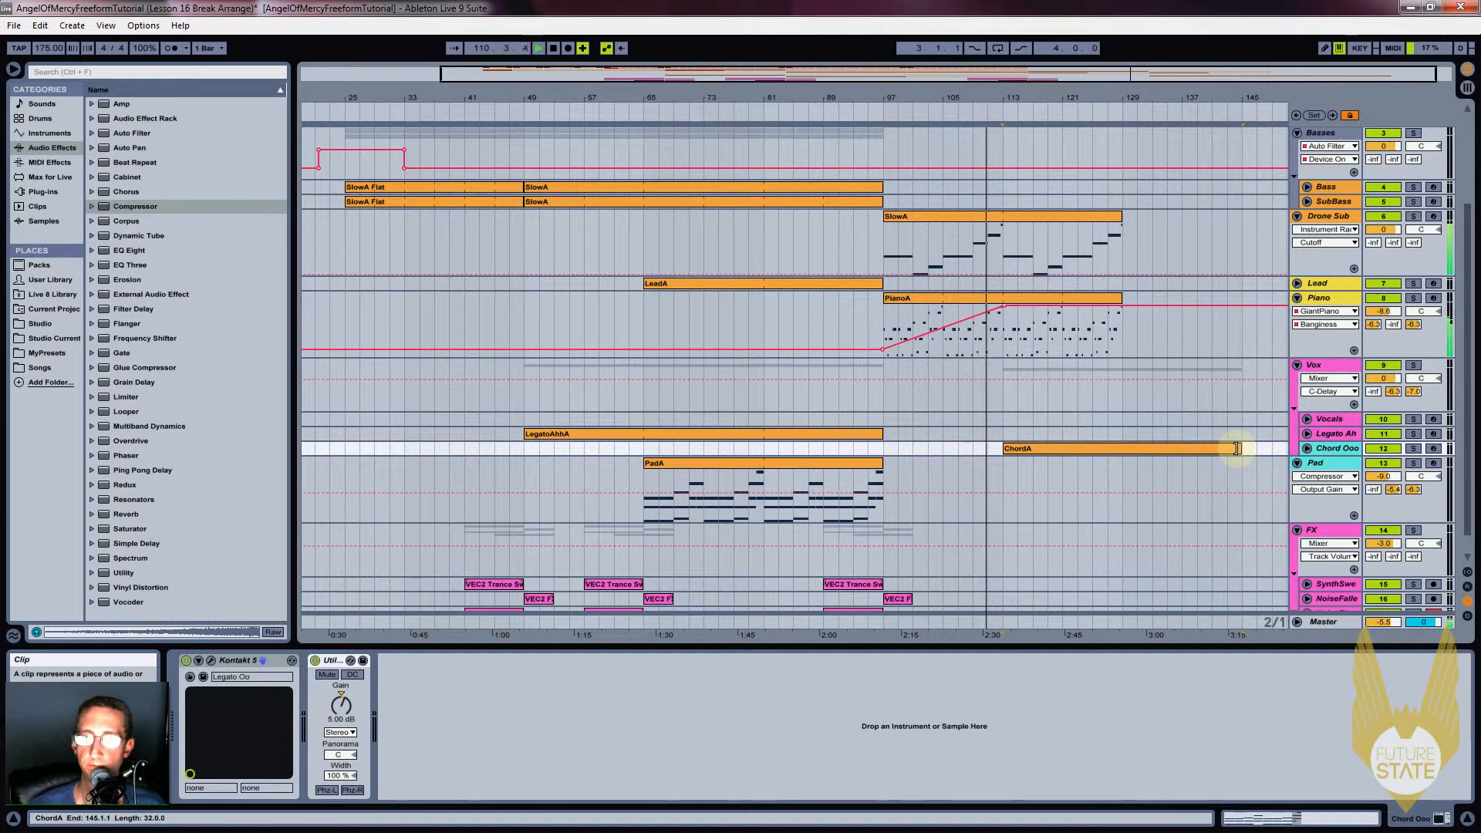
left_click(1308, 449)
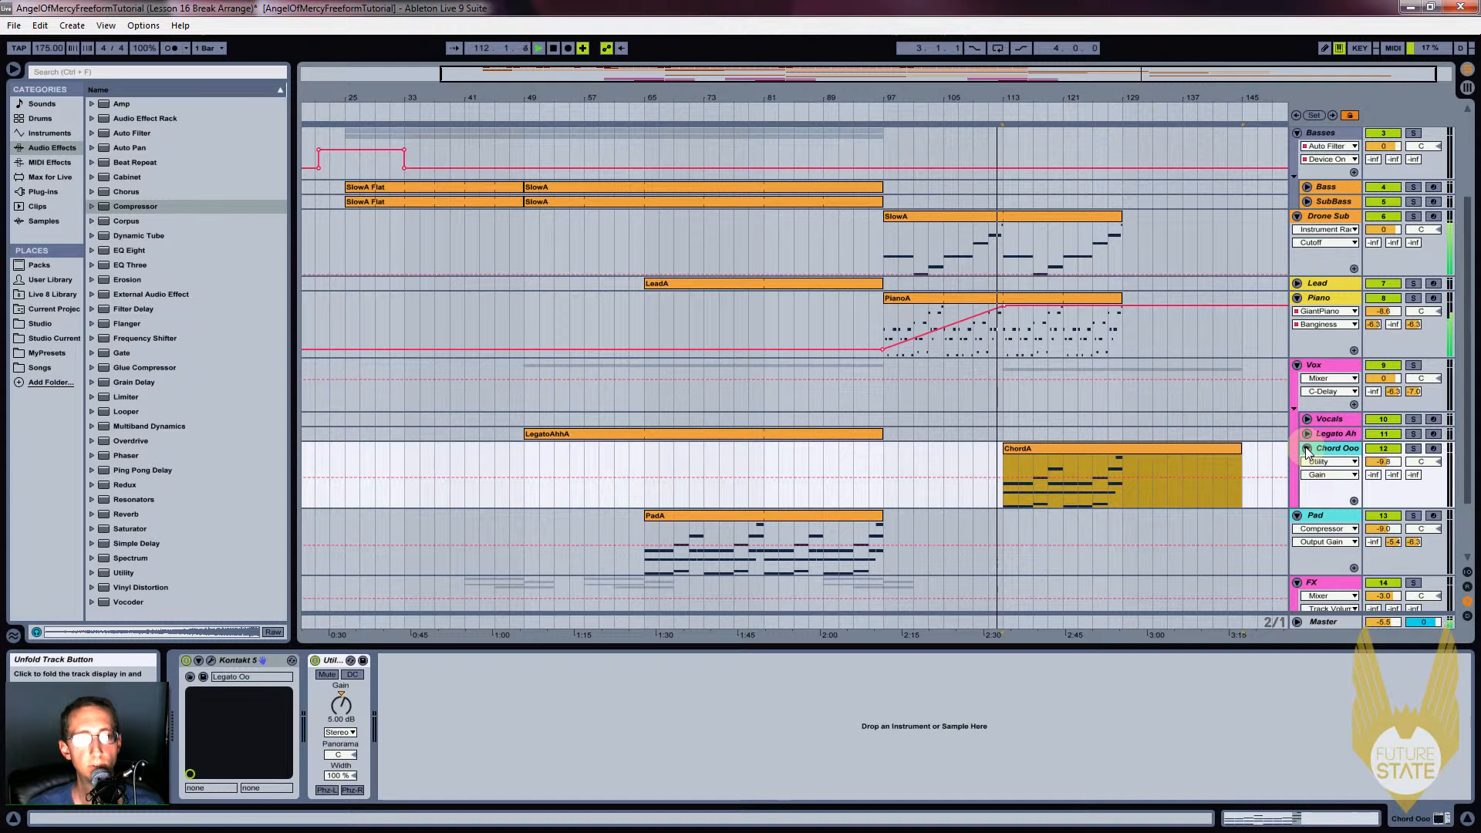
left_click_drag(1238, 450, 1122, 448)
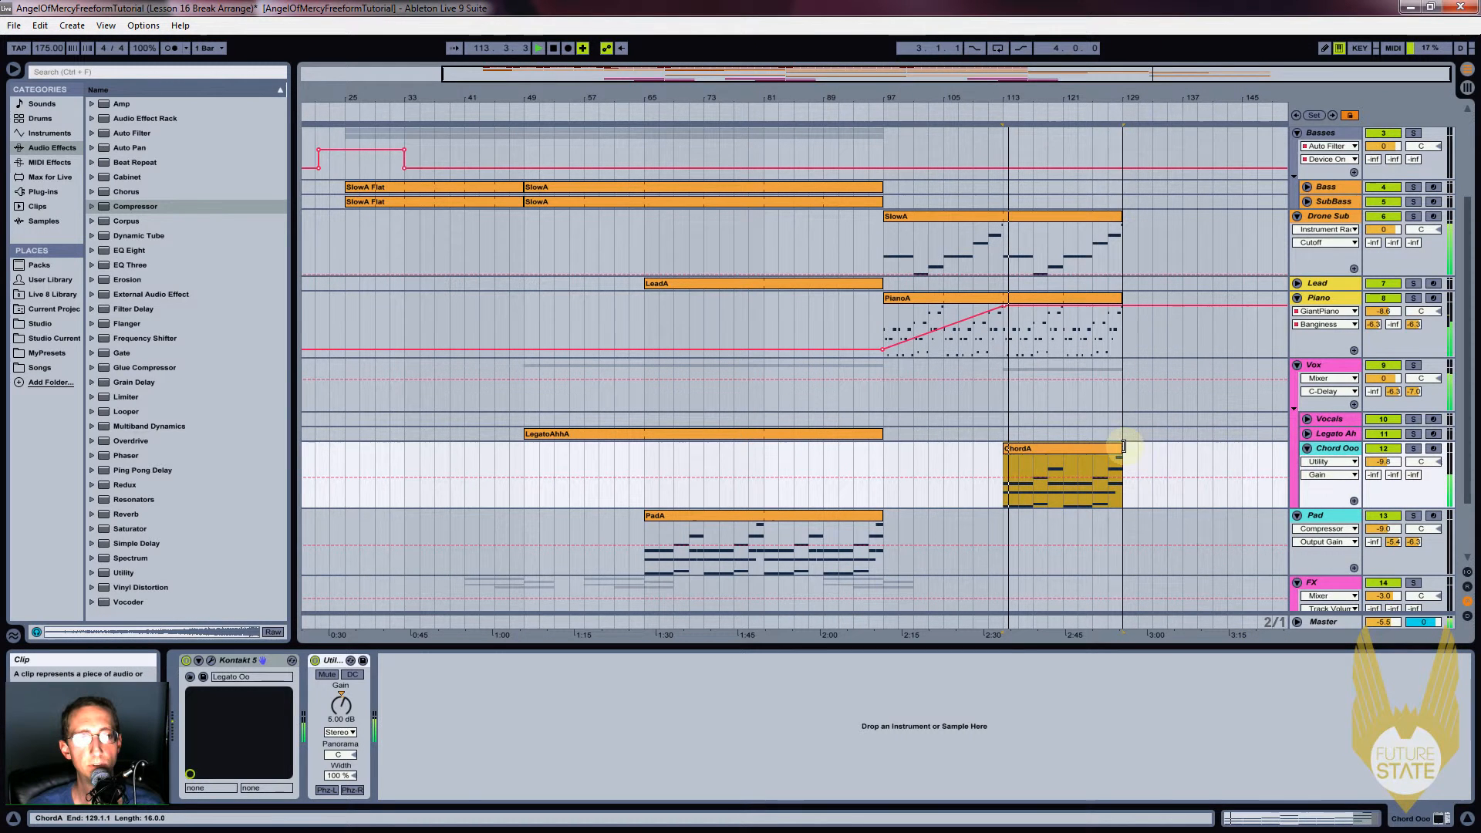
double_click(1085, 447)
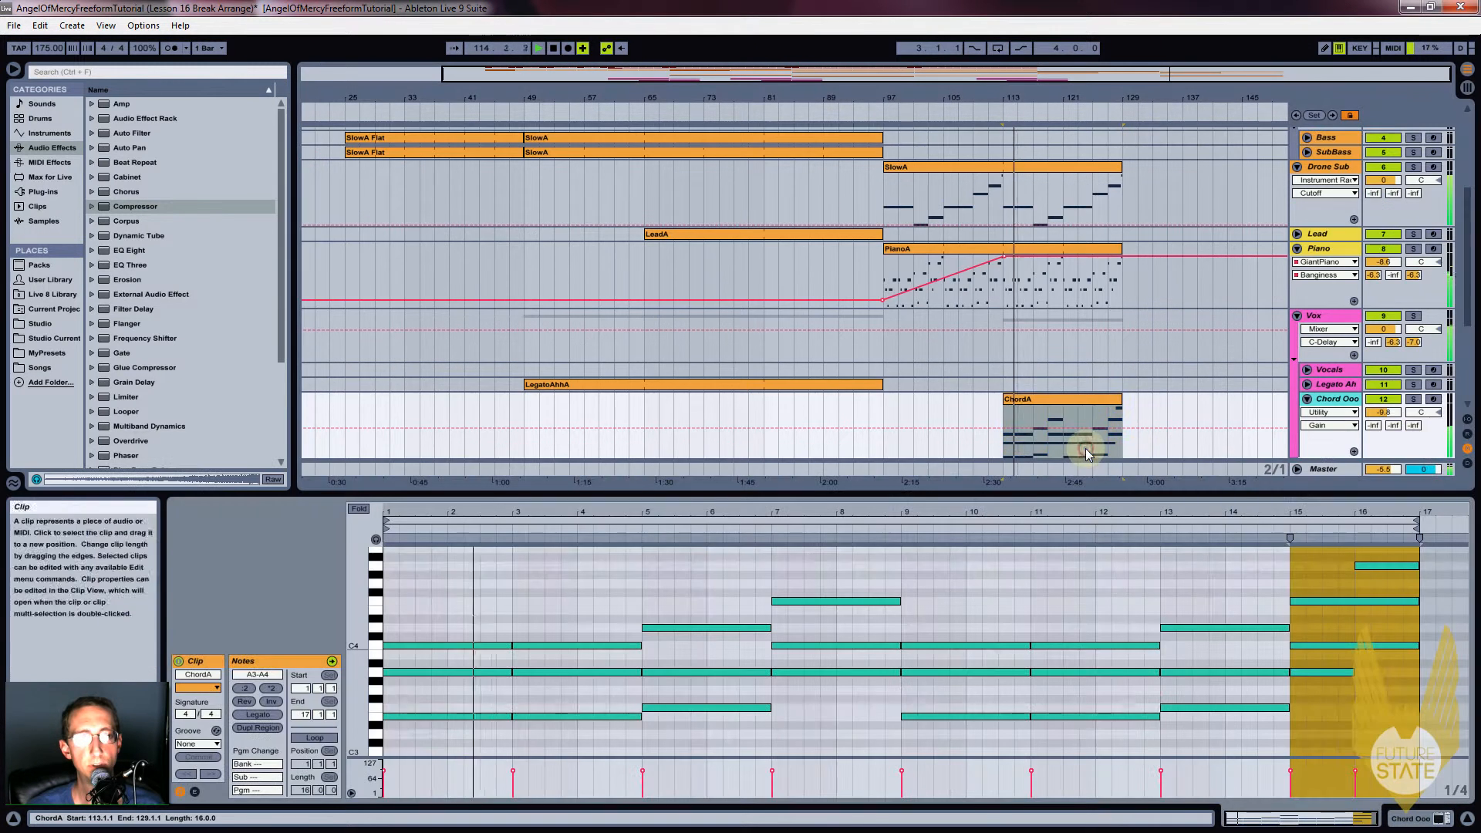
left_click(314, 738)
left_click_drag(1123, 407, 1219, 421)
Extend the PianoA clip and the Drone Sub SlowA clip together to bar 145
left_click(1086, 251)
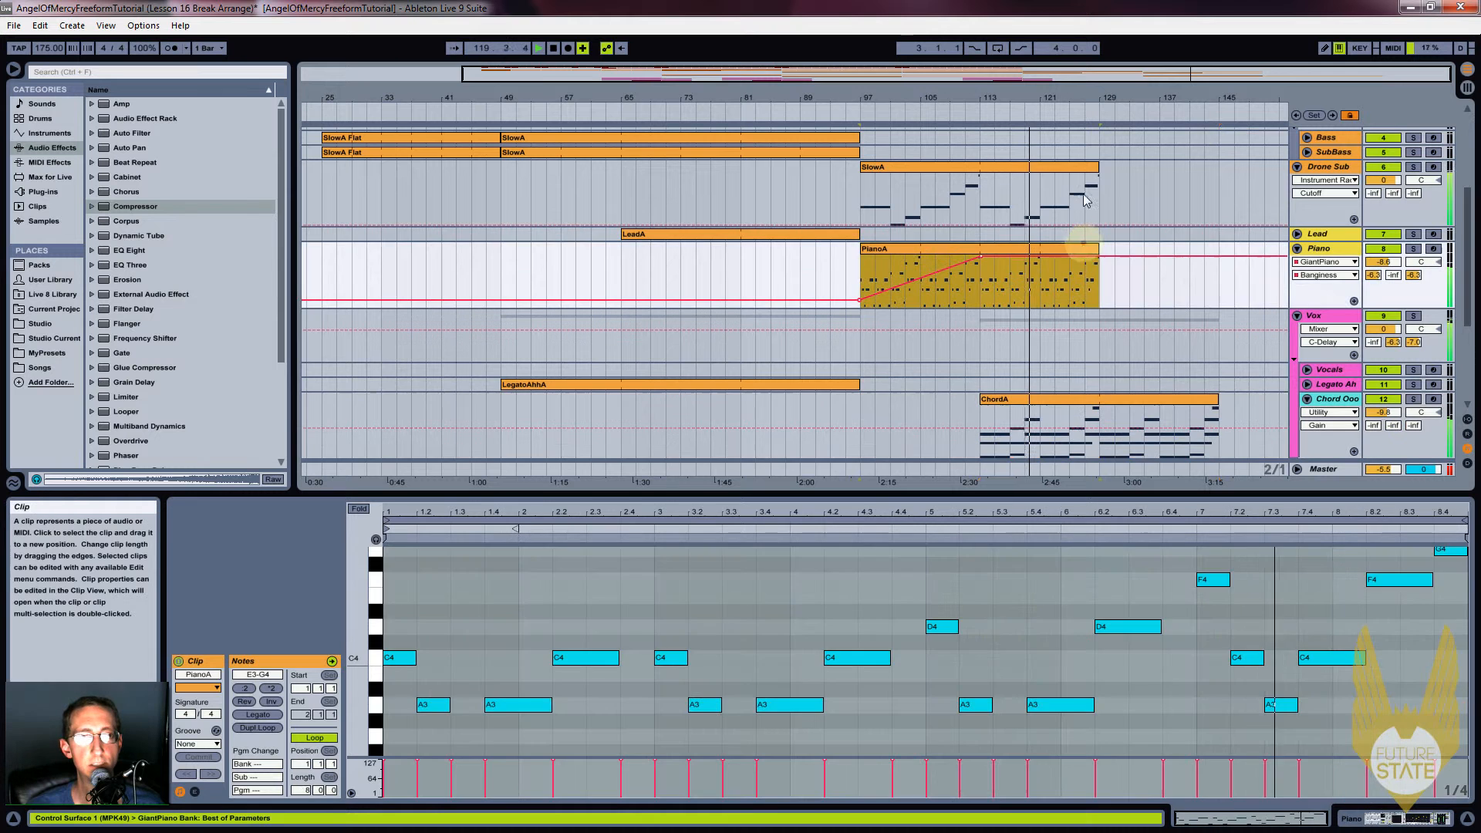
left_click(1085, 167, "shift")
left_click_drag(1097, 166, 1229, 189)
Copy the VoxA session clip onto the Vocals track in the arrangement at bar 129
left_click_drag(1141, 96, 1162, 91)
key("Tab")
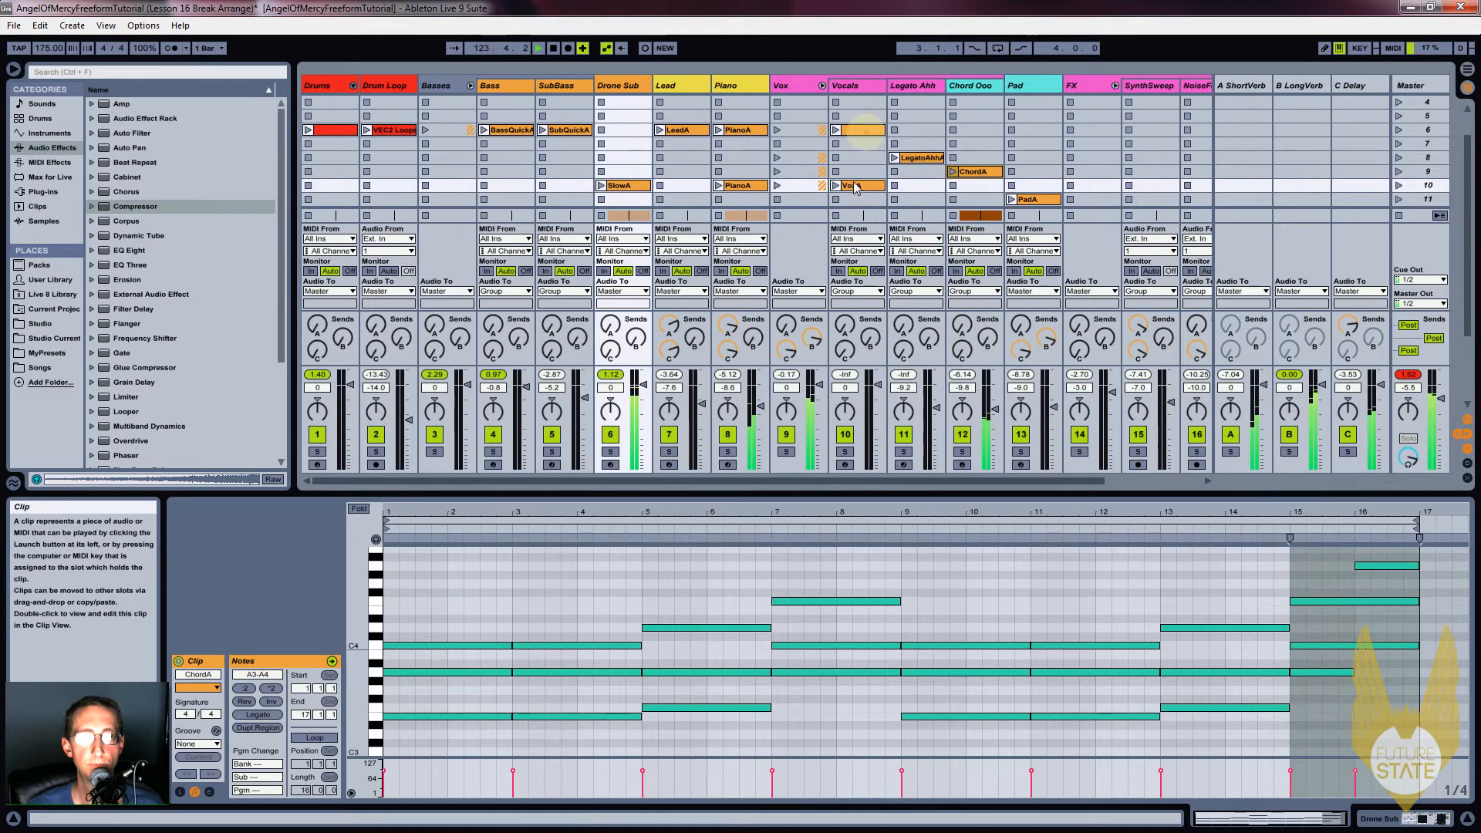
key("Tab")
left_click_drag(848, 185, 1124, 375)
left_click_drag(1188, 97, 1189, 91)
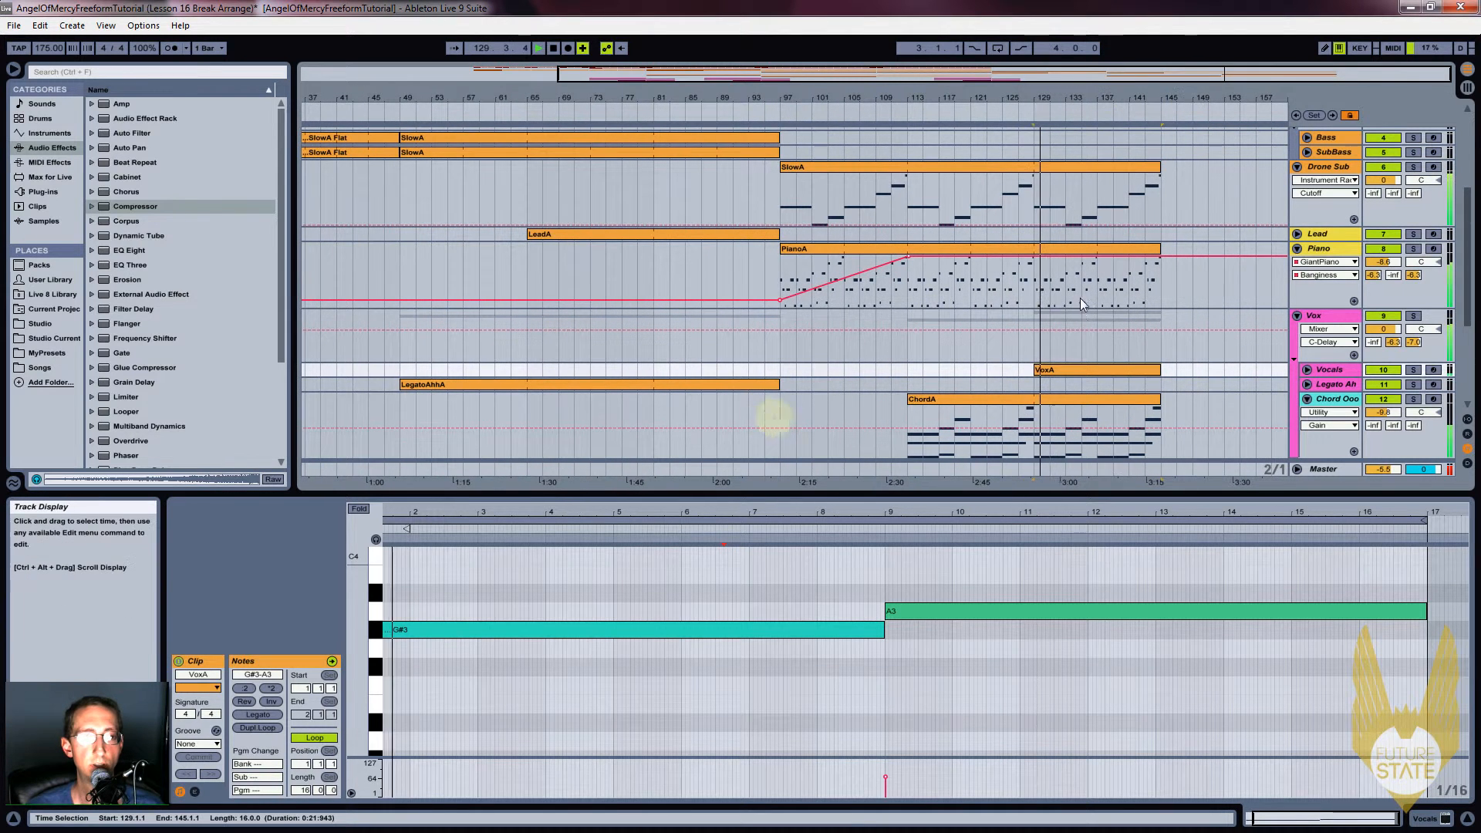
Unfold the Vocals track and show its device chain
scroll(1049, 301, "down", 3)
scroll(1167, 290, "down", 2)
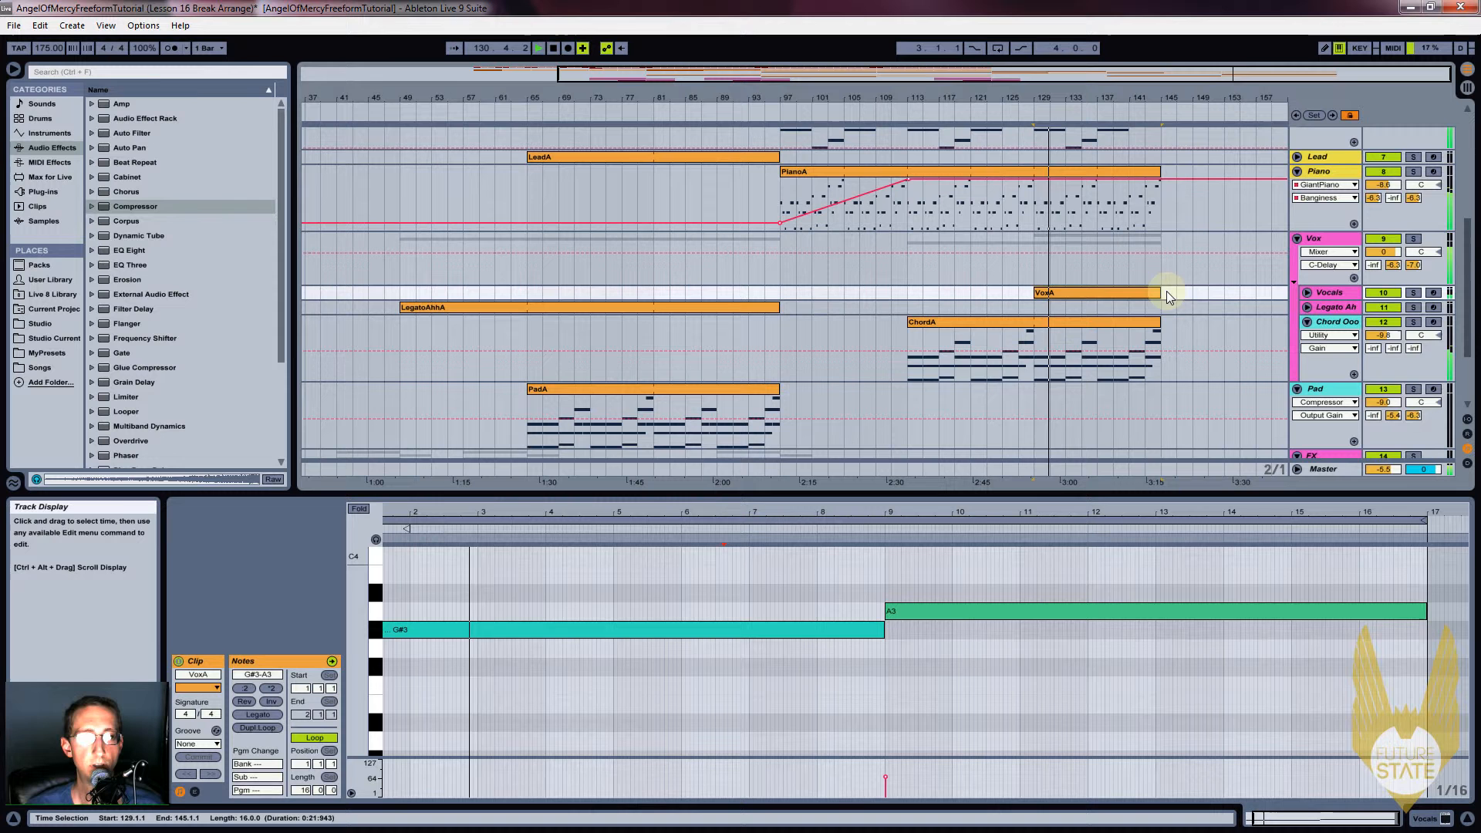
left_click(1307, 294)
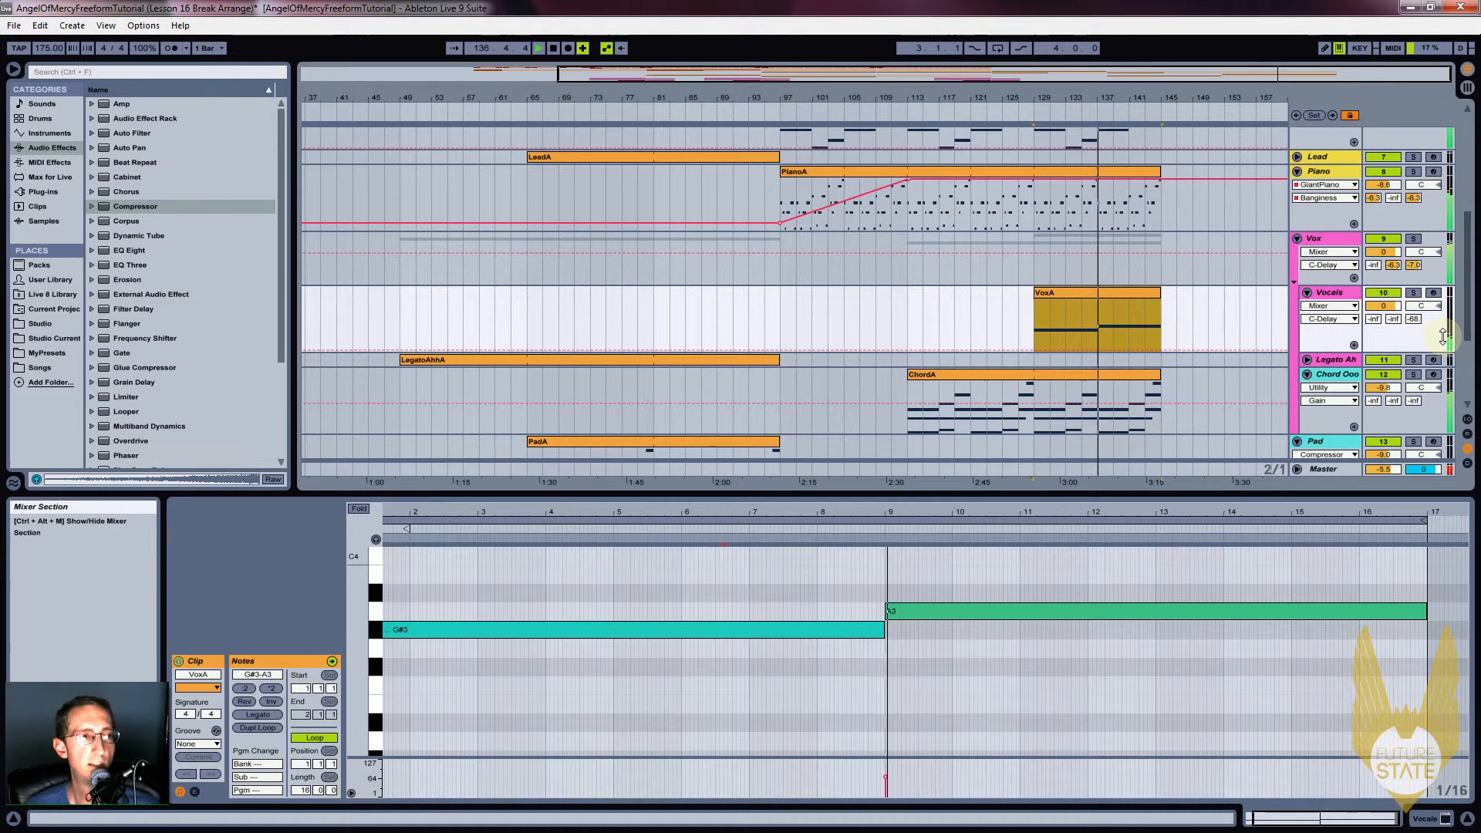
left_click(1346, 300)
double_click(1346, 299)
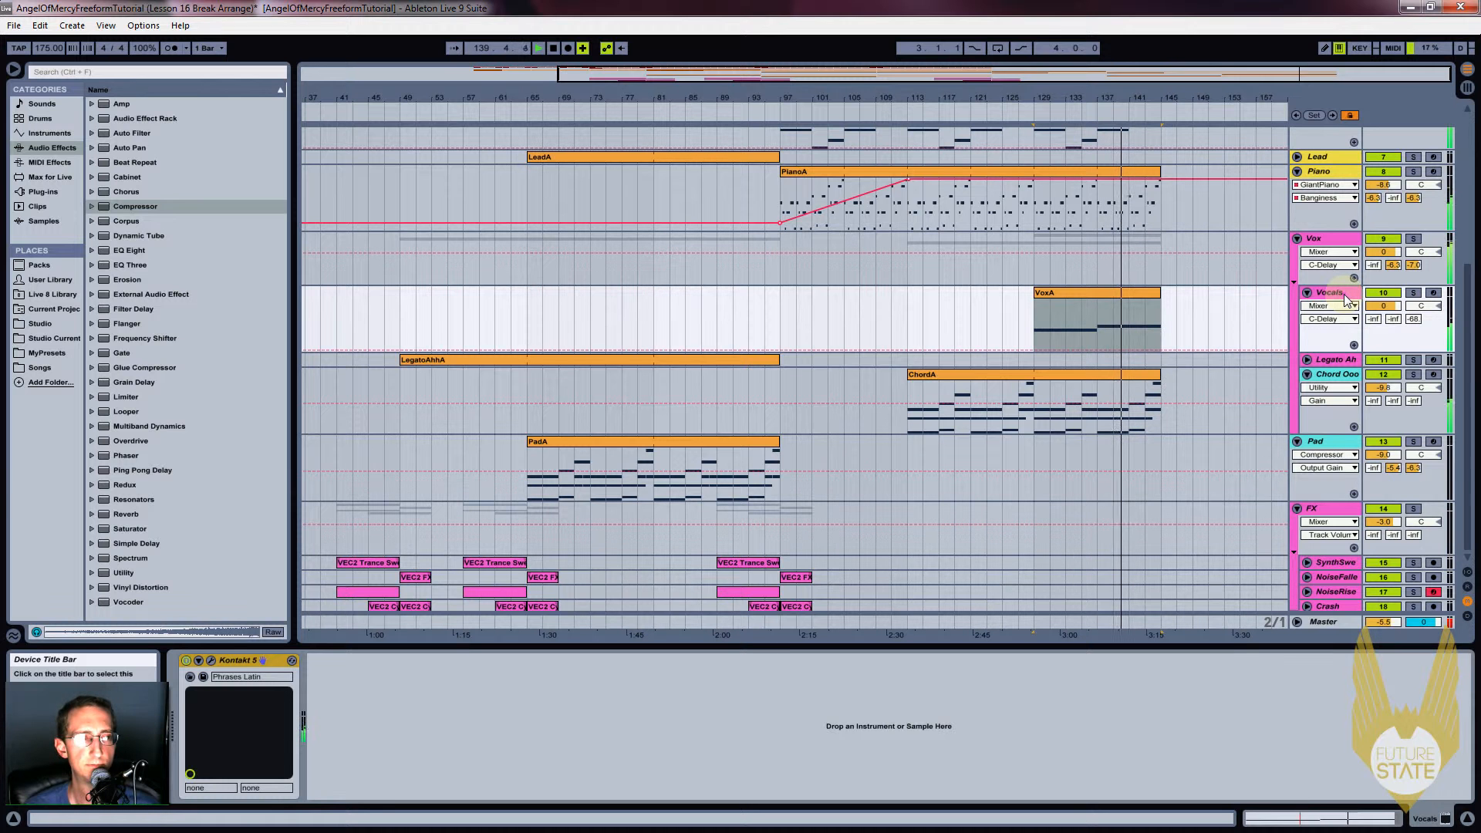
Add a Utility device after Kontakt 5 on the Vocals track and set its gain to 6 dB
key("shift+Tab")
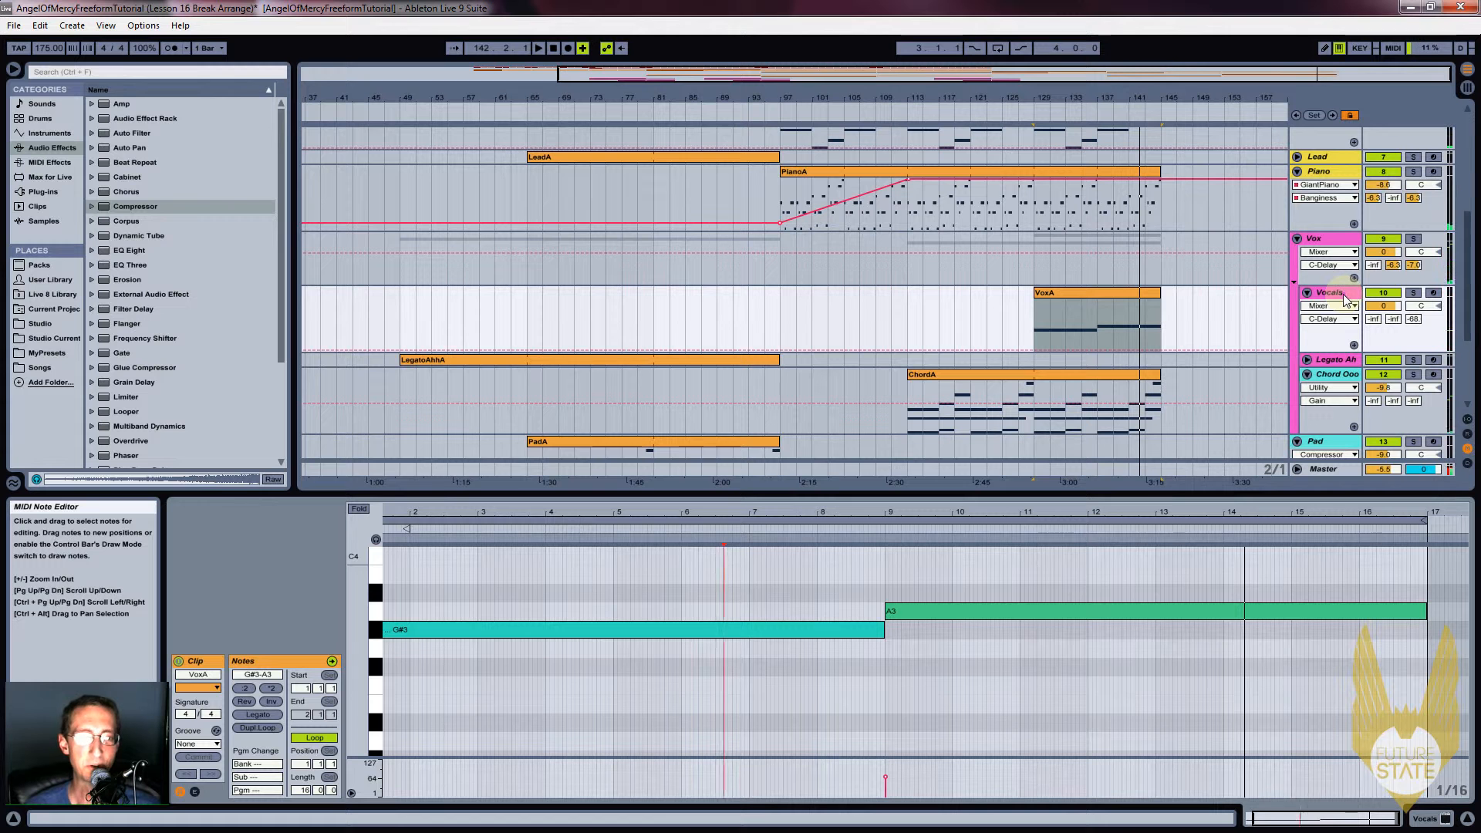
left_click(1342, 297)
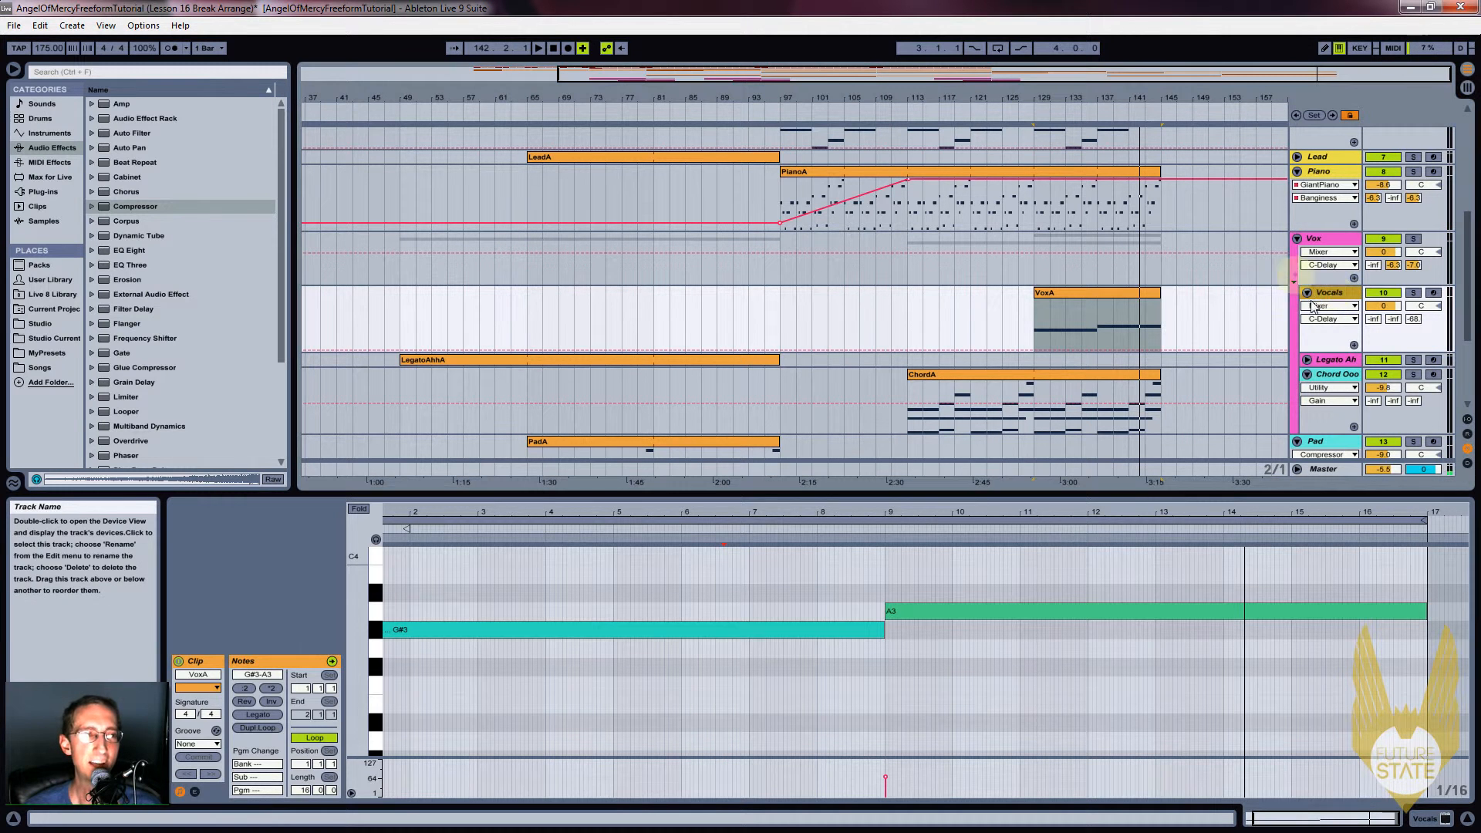
key("shift+Tab")
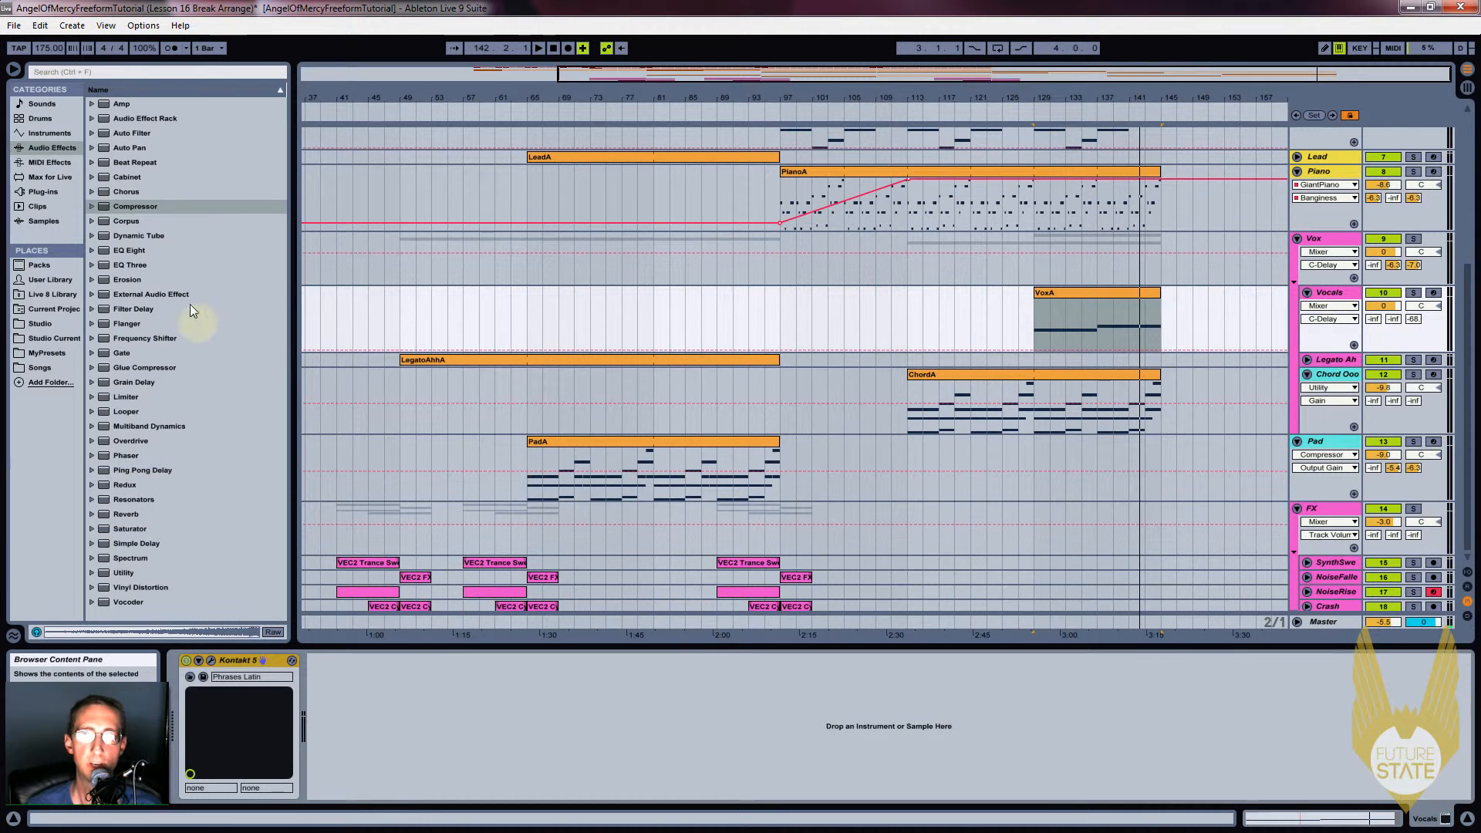
left_click(1323, 244)
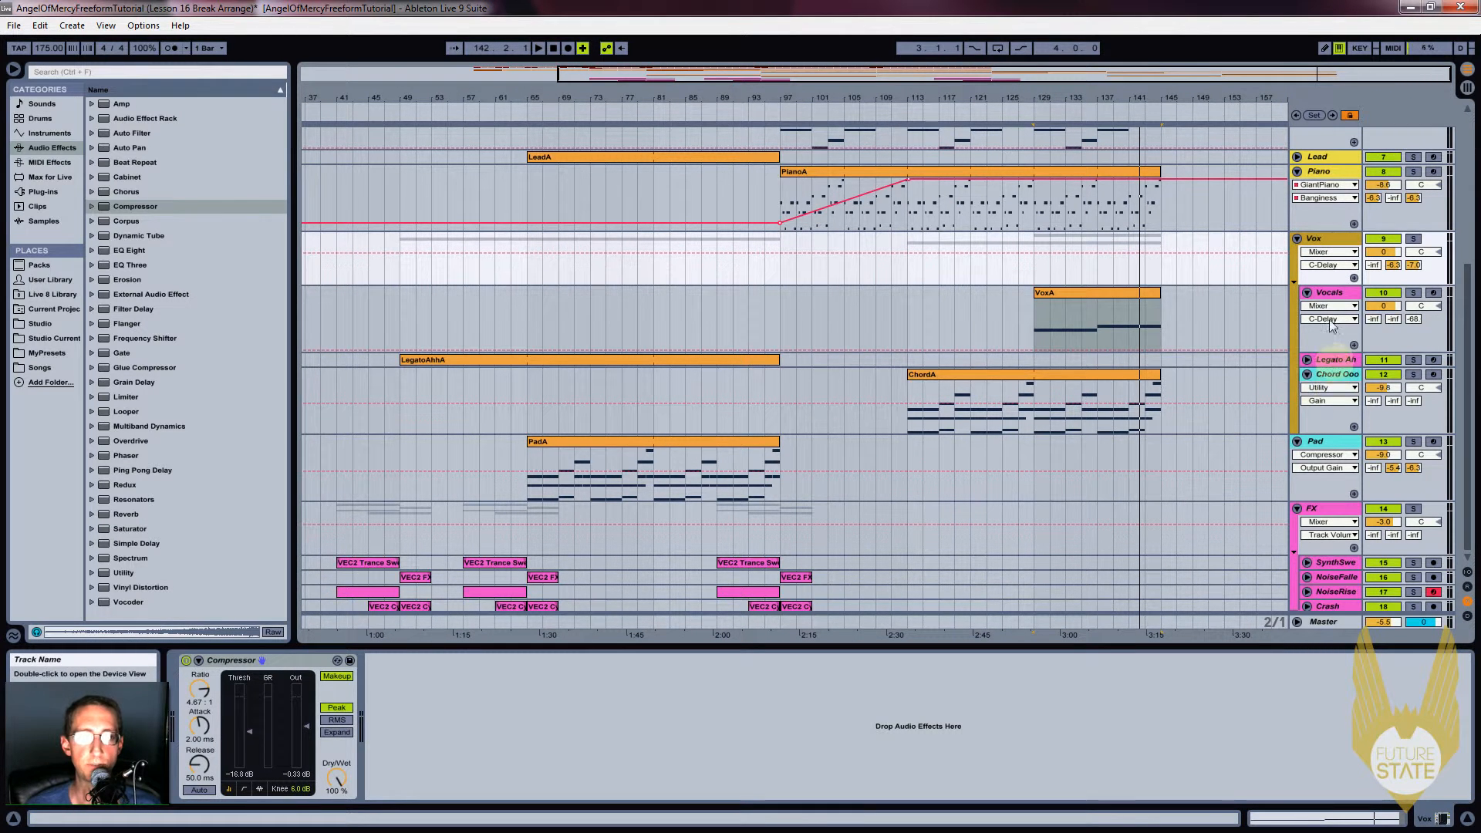
left_click(1328, 296)
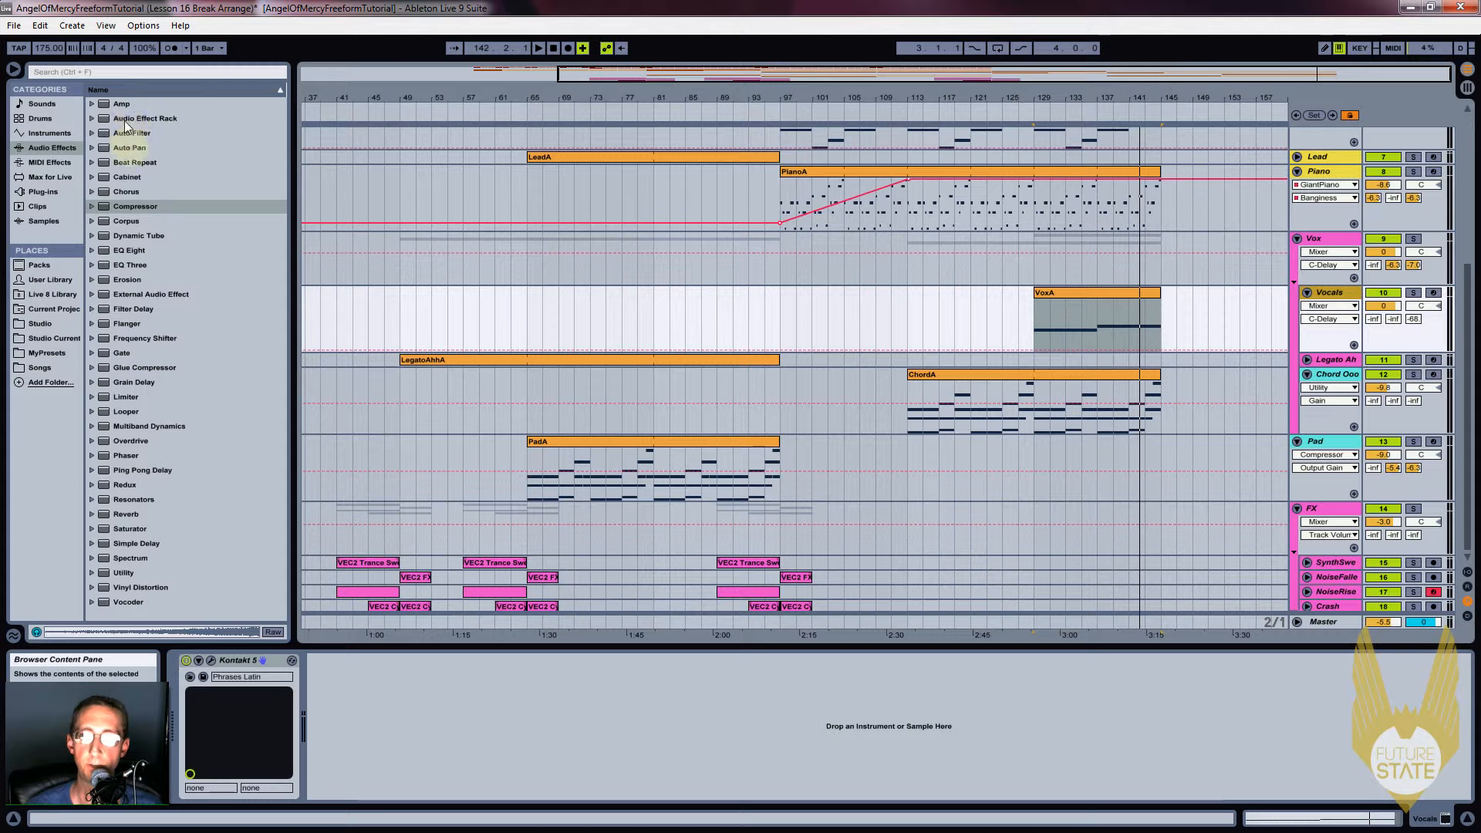
left_click_drag(115, 572, 437, 726)
left_click(344, 710)
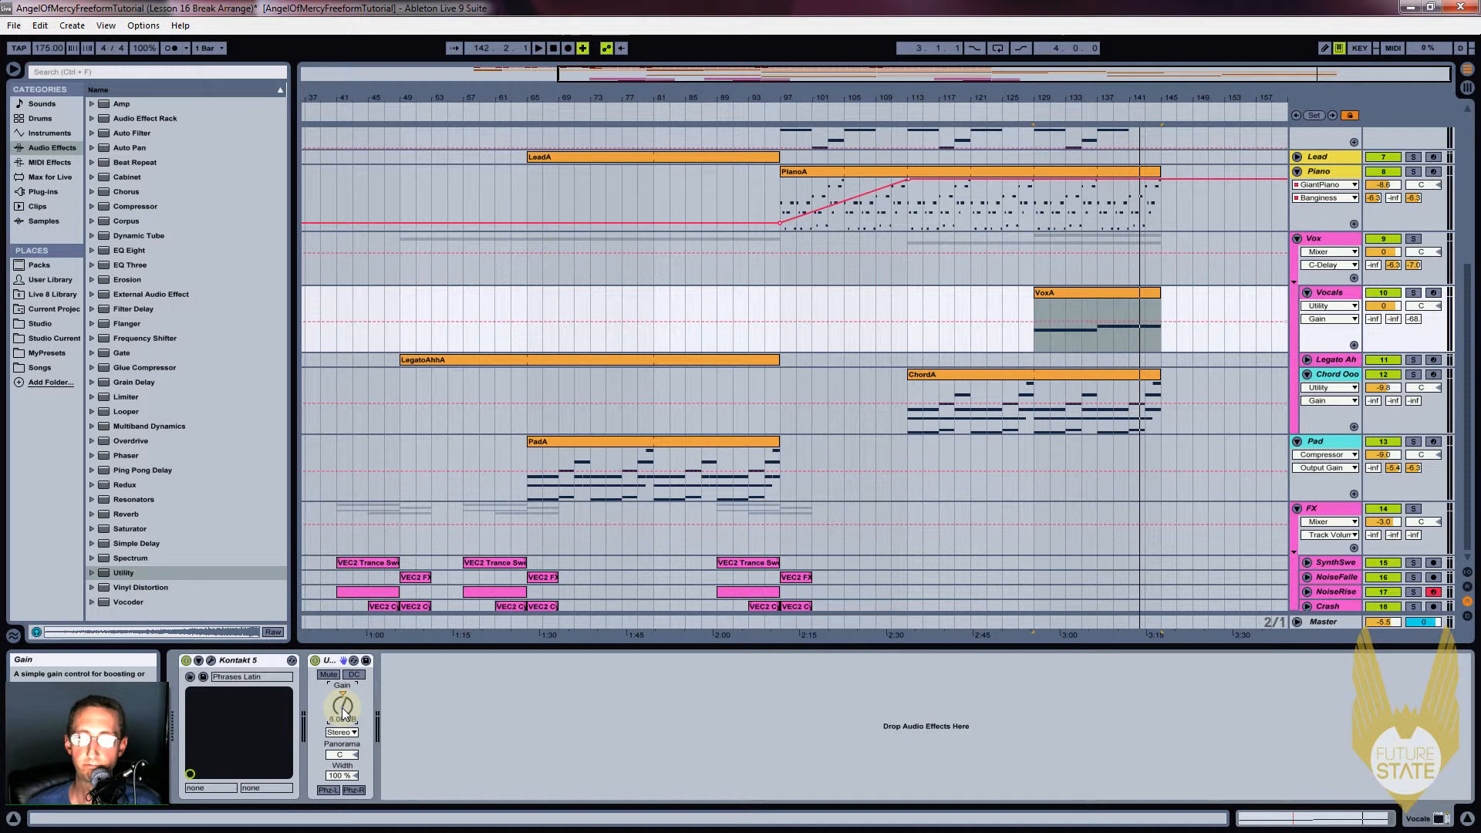
Turn the Vocals track's third send down to -inf and raise its Utility gain to 10 dB during playback from bar 129
left_click(1066, 358)
key("space")
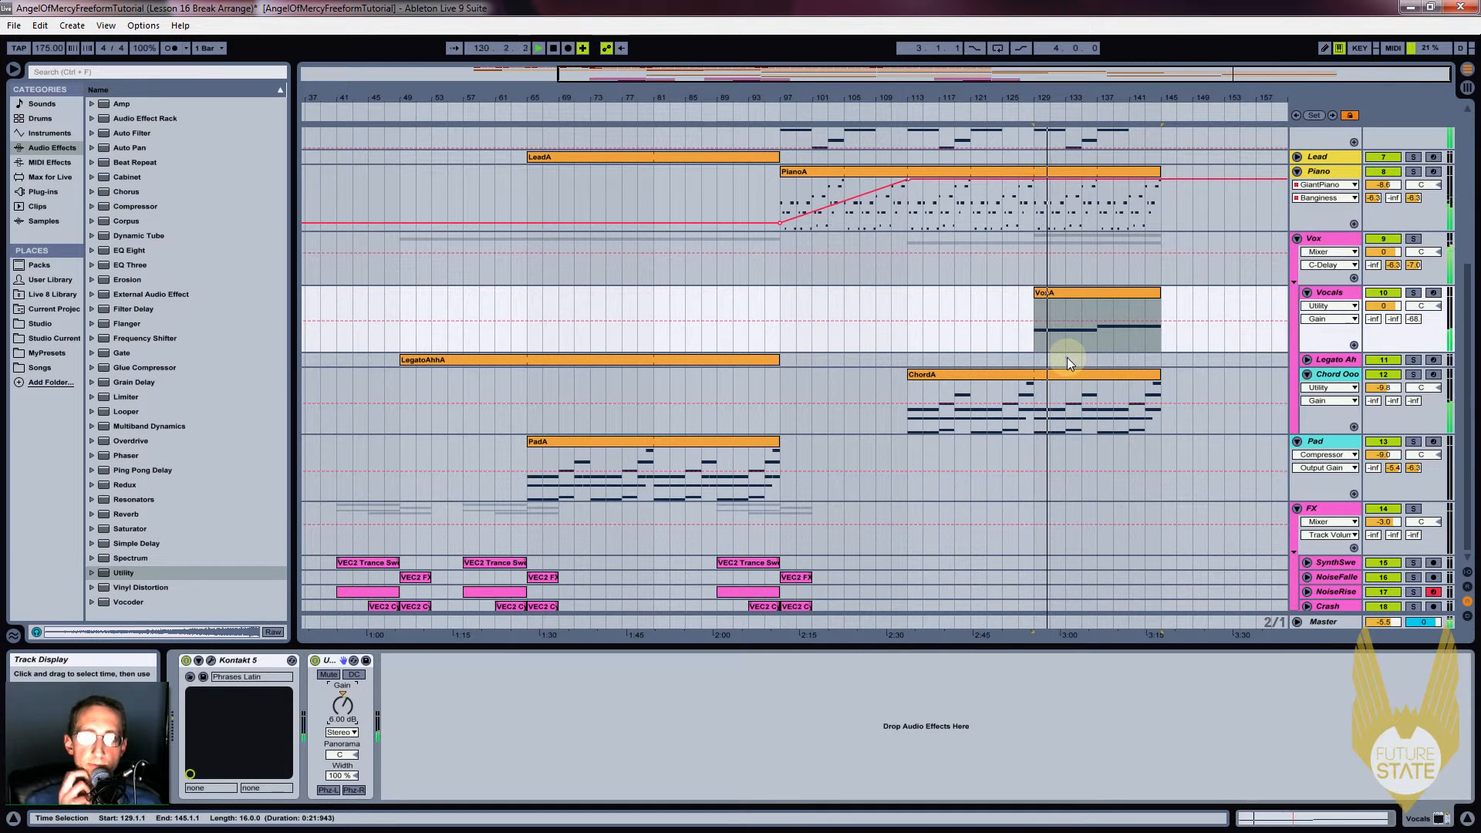
left_click_drag(1413, 319, 1414, 348)
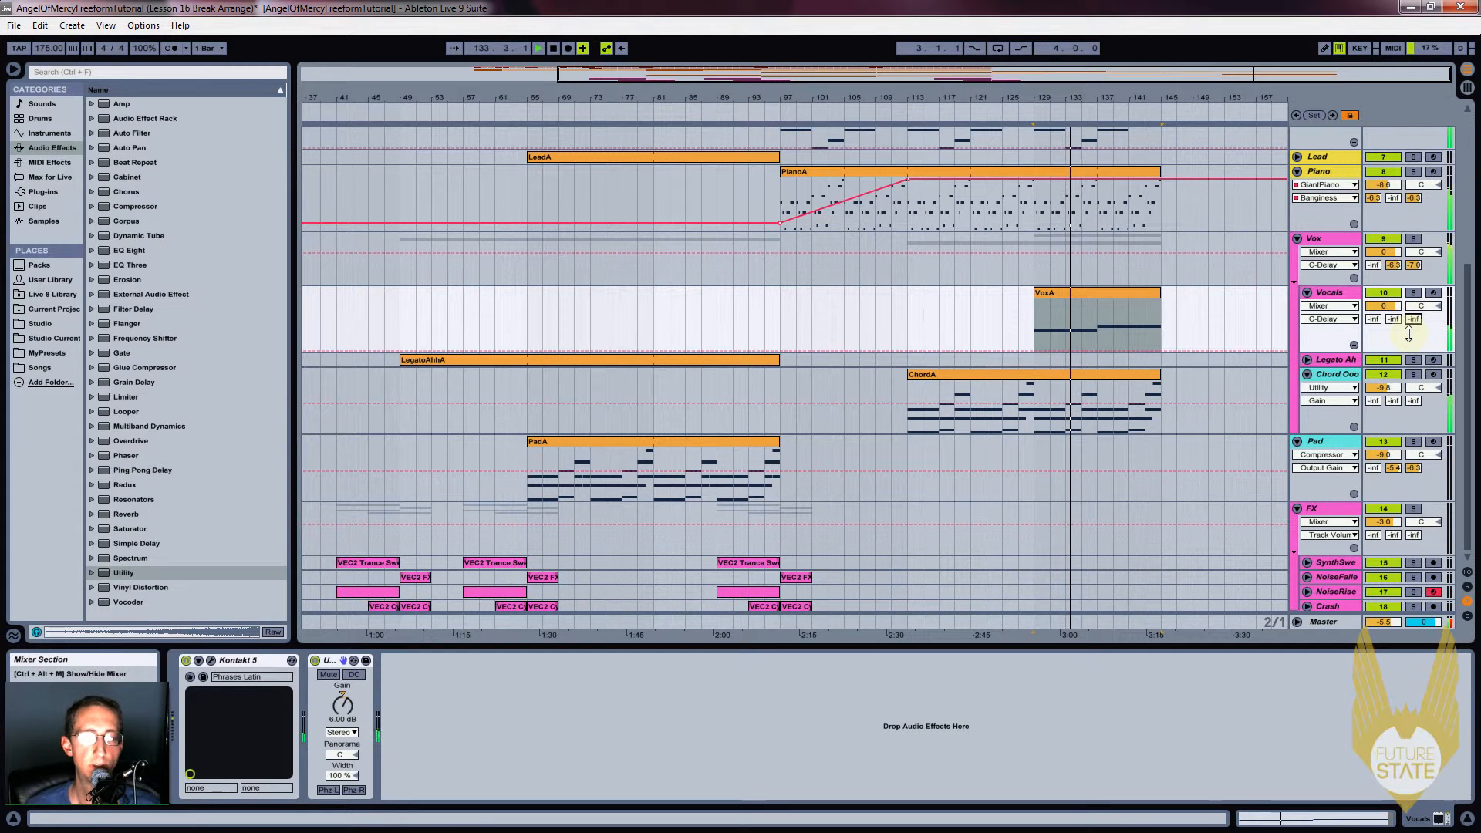
left_click(342, 714)
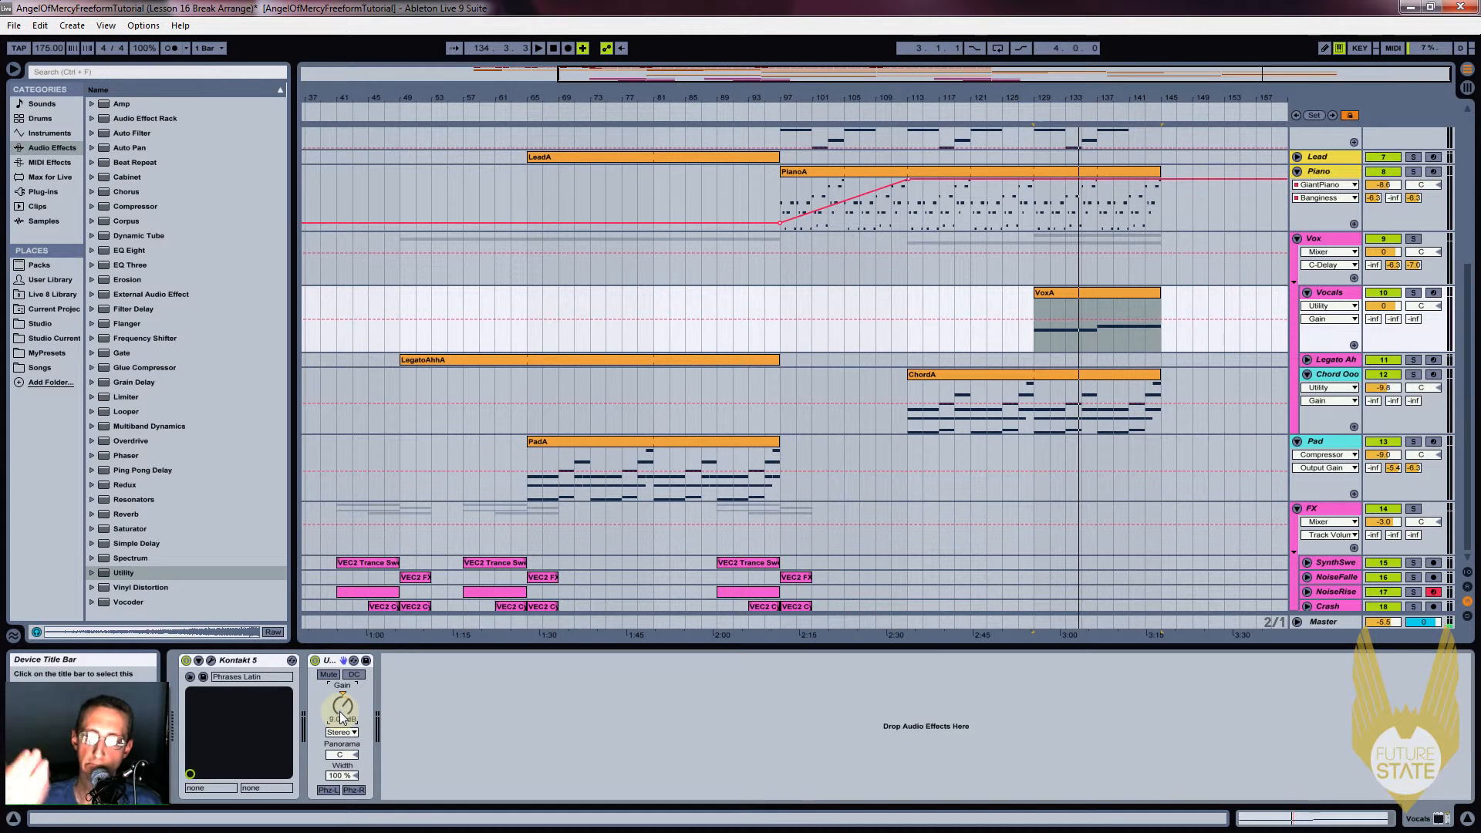
key("space")
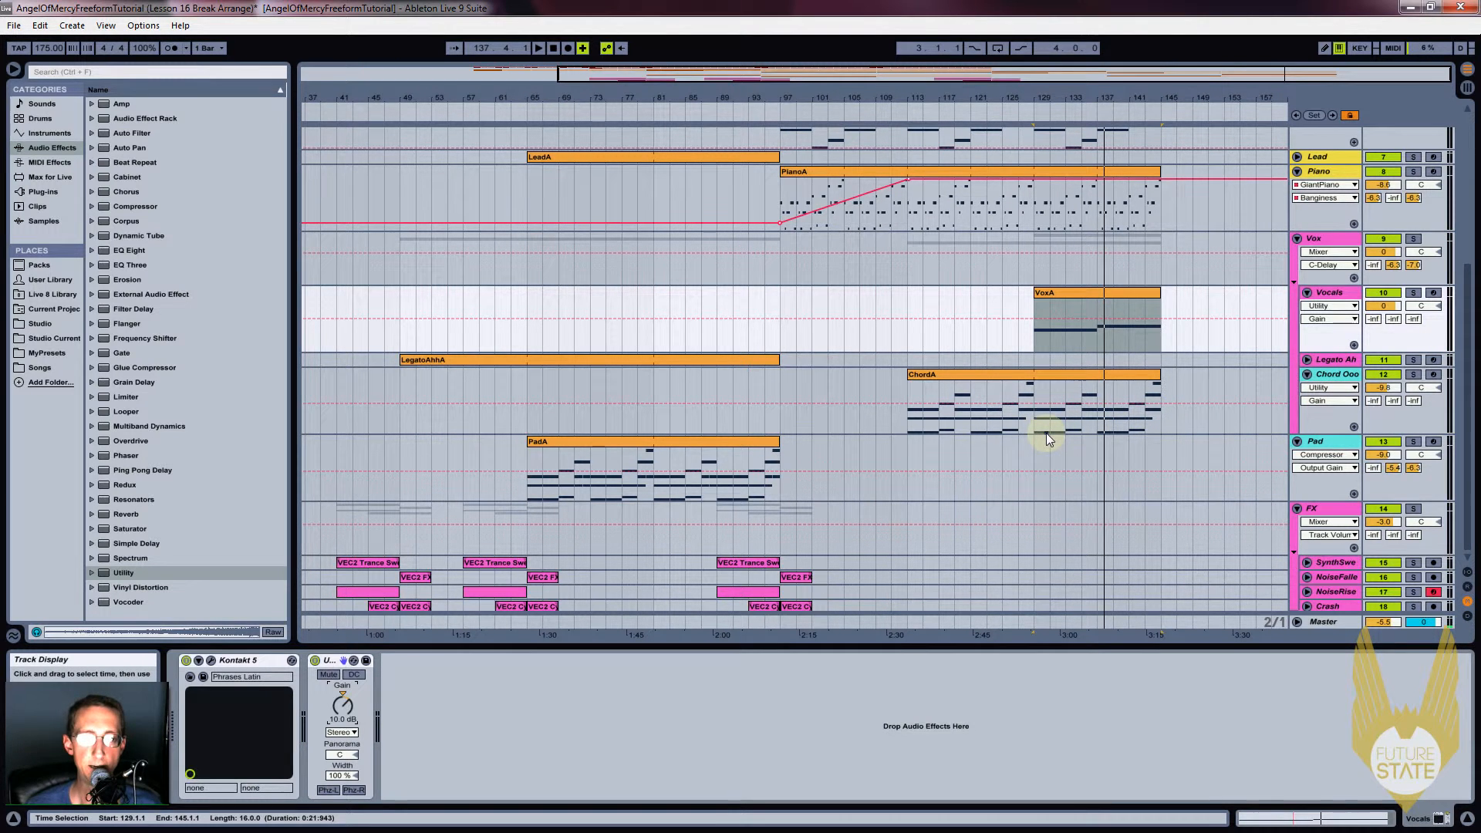
Play the arrangement from bar 111 to hear the lead-in to the vocal clip
left_click(1120, 293)
scroll(1120, 278, "up", 4)
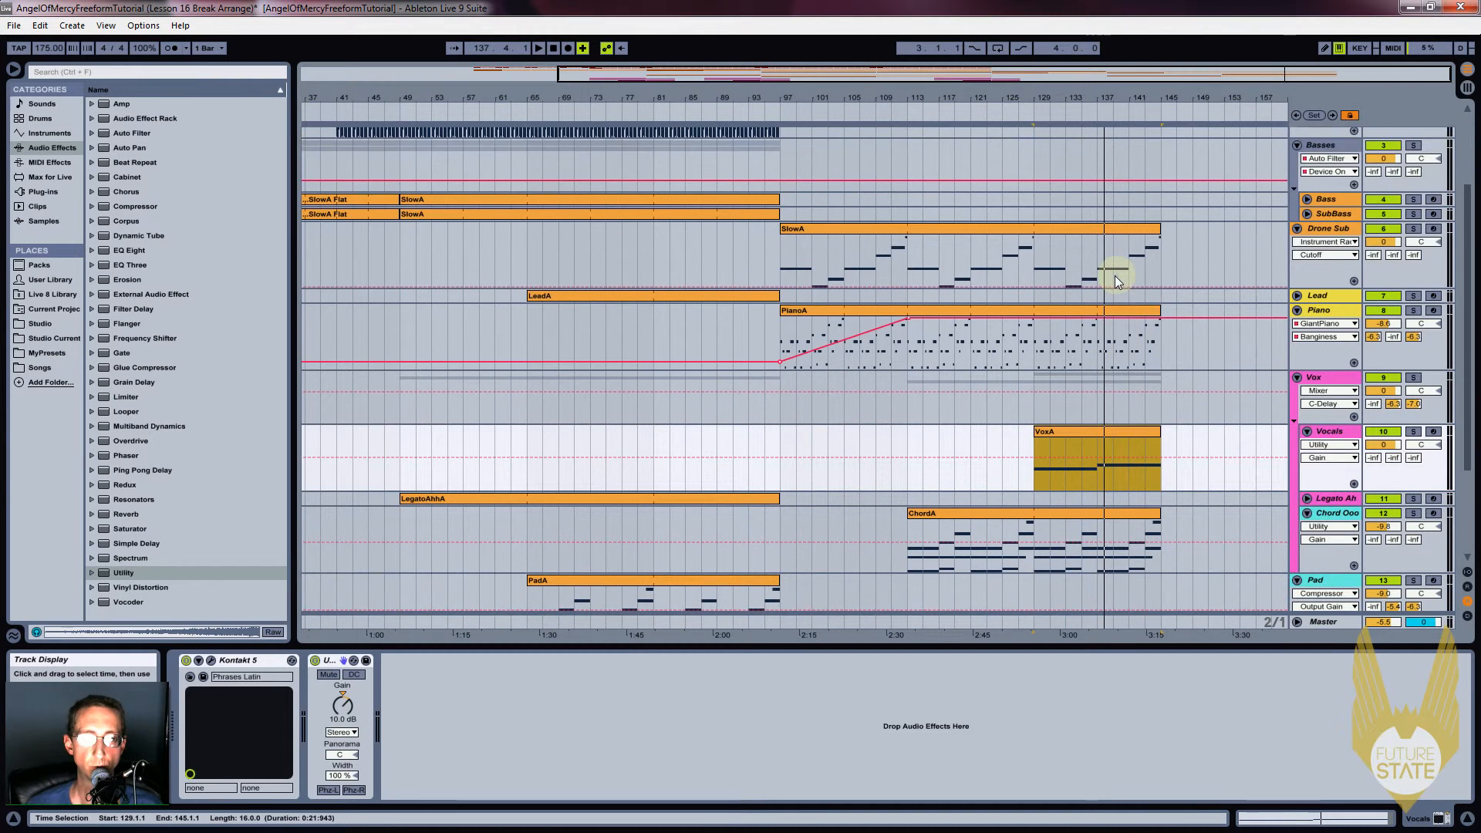
scroll(1105, 281, "down", 4)
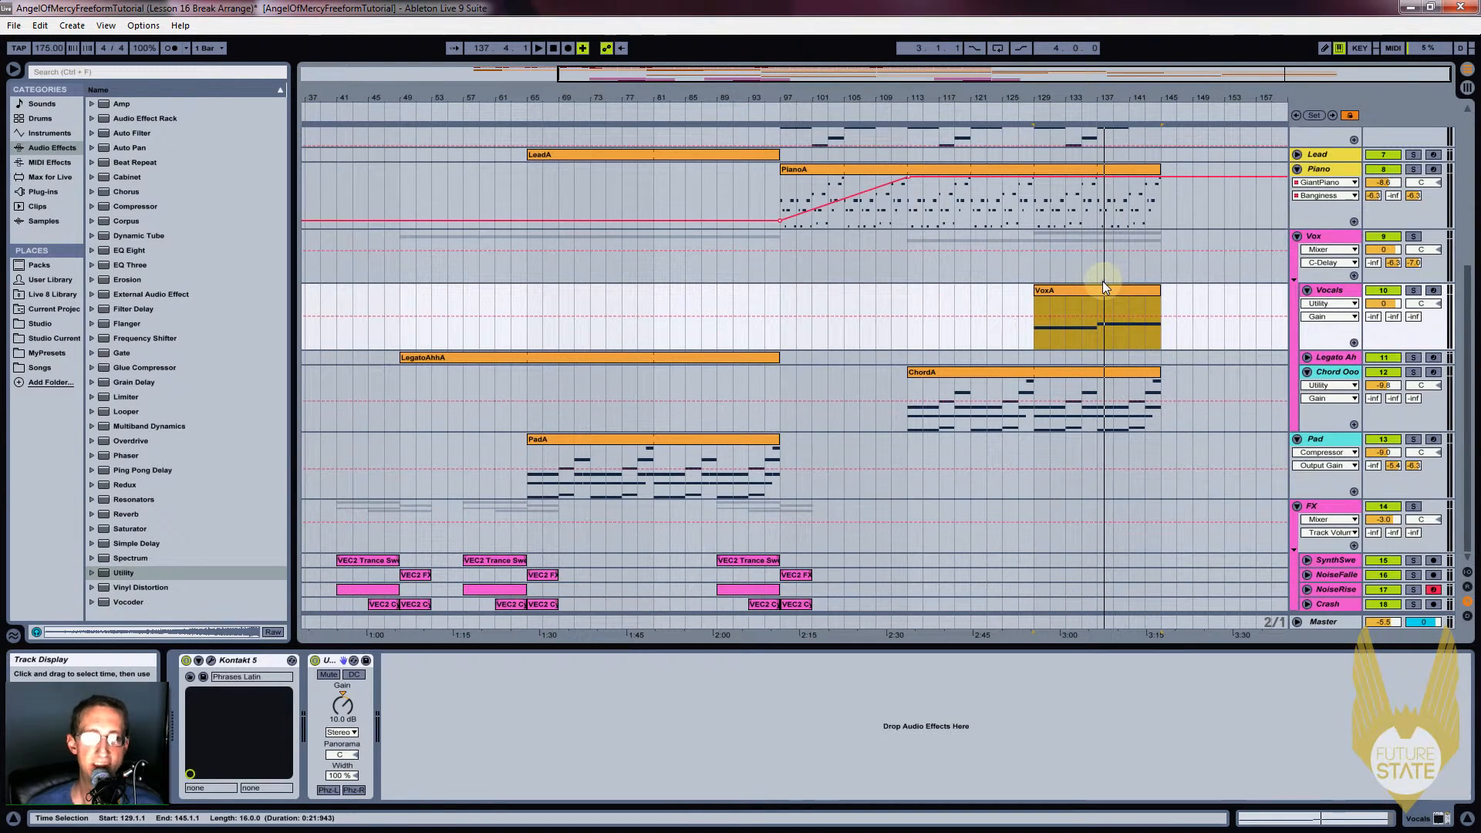
left_click(897, 327)
key("space")
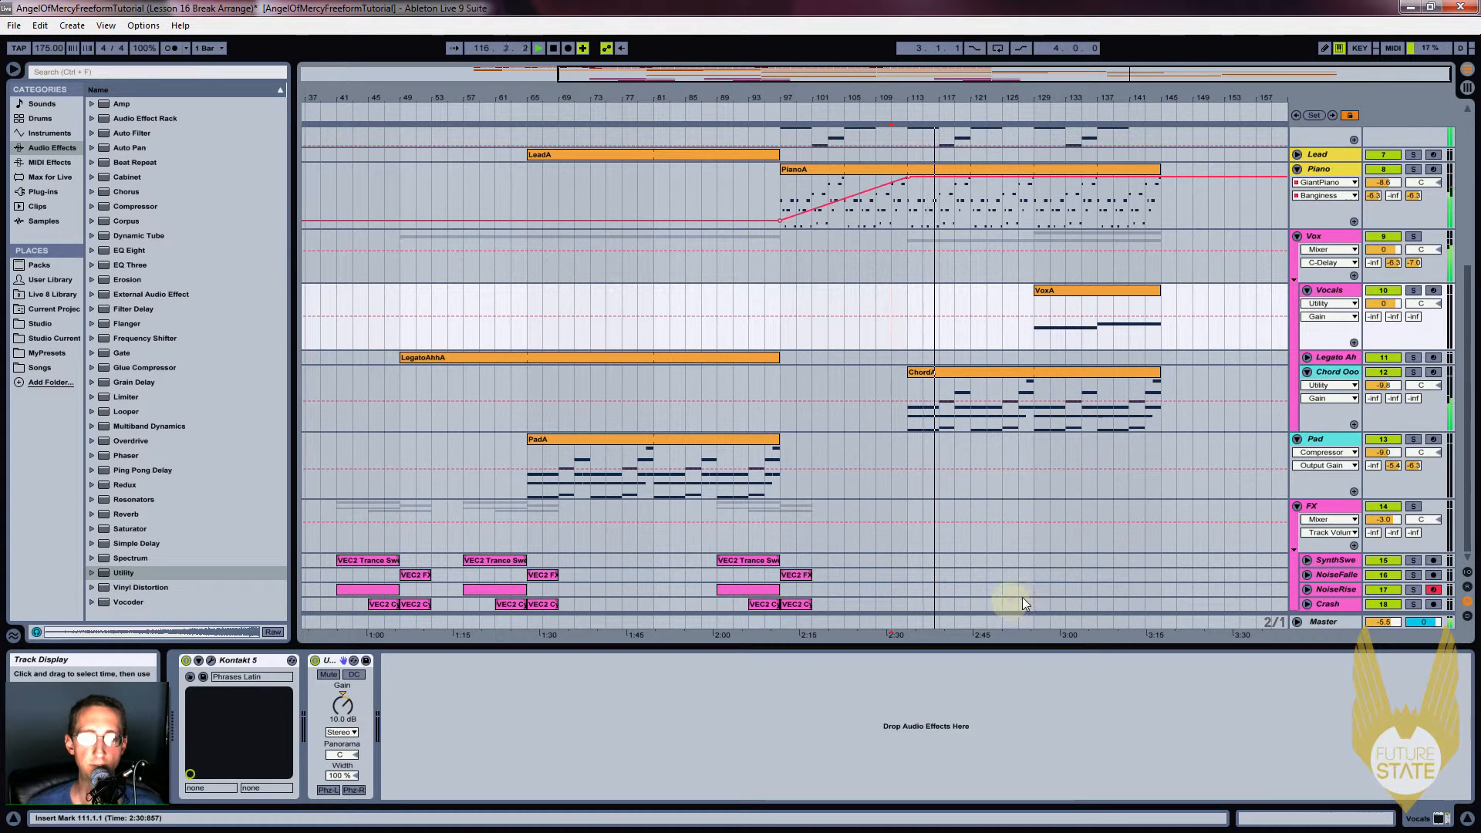
Copy the pair of cymbal clips at bars 93 to 101 on the Crash track to bars 125 to 133
left_click(793, 604)
left_click(762, 604, "shift")
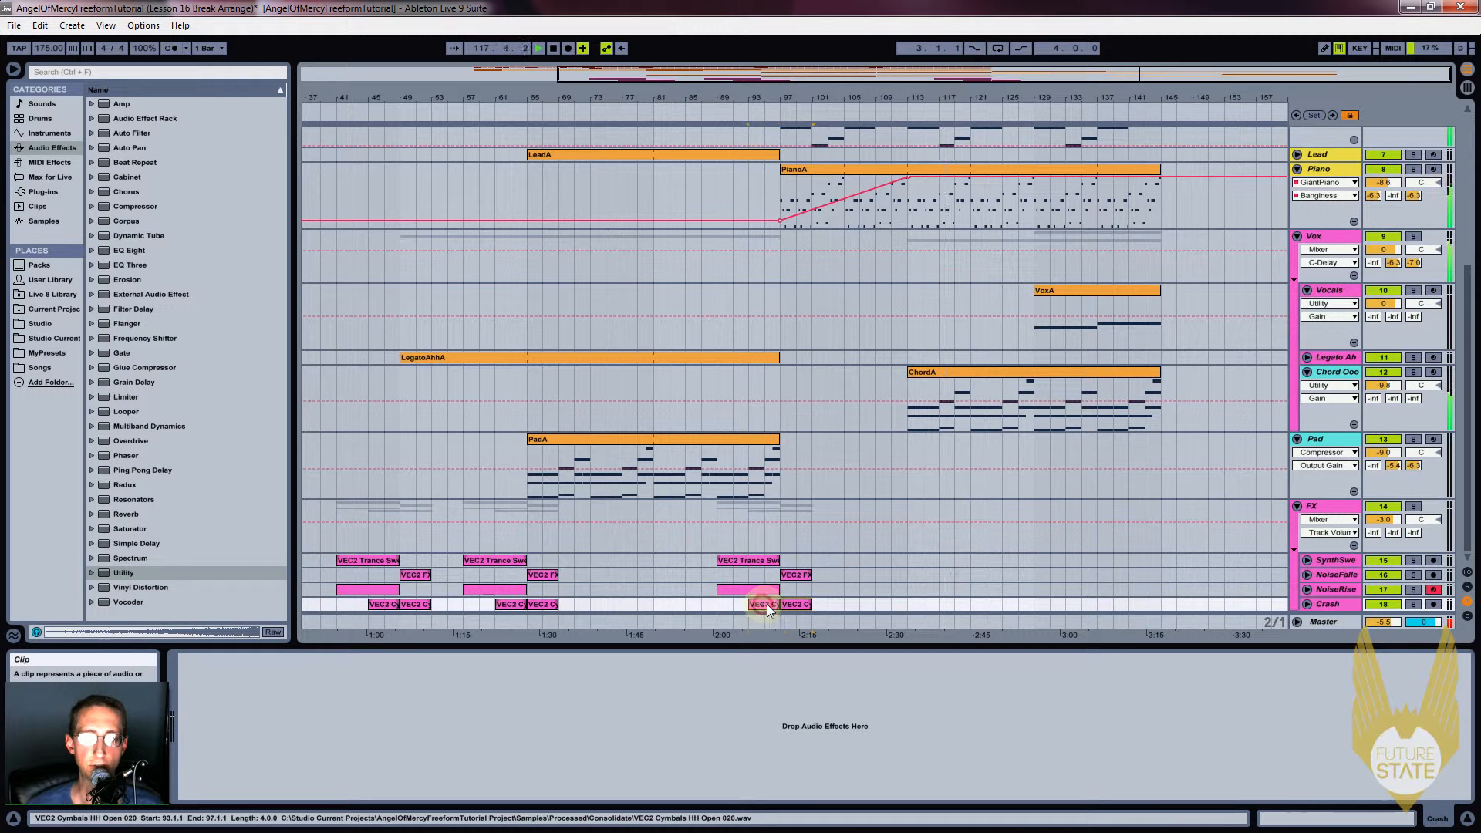
left_click_drag(796, 605, 1060, 614)
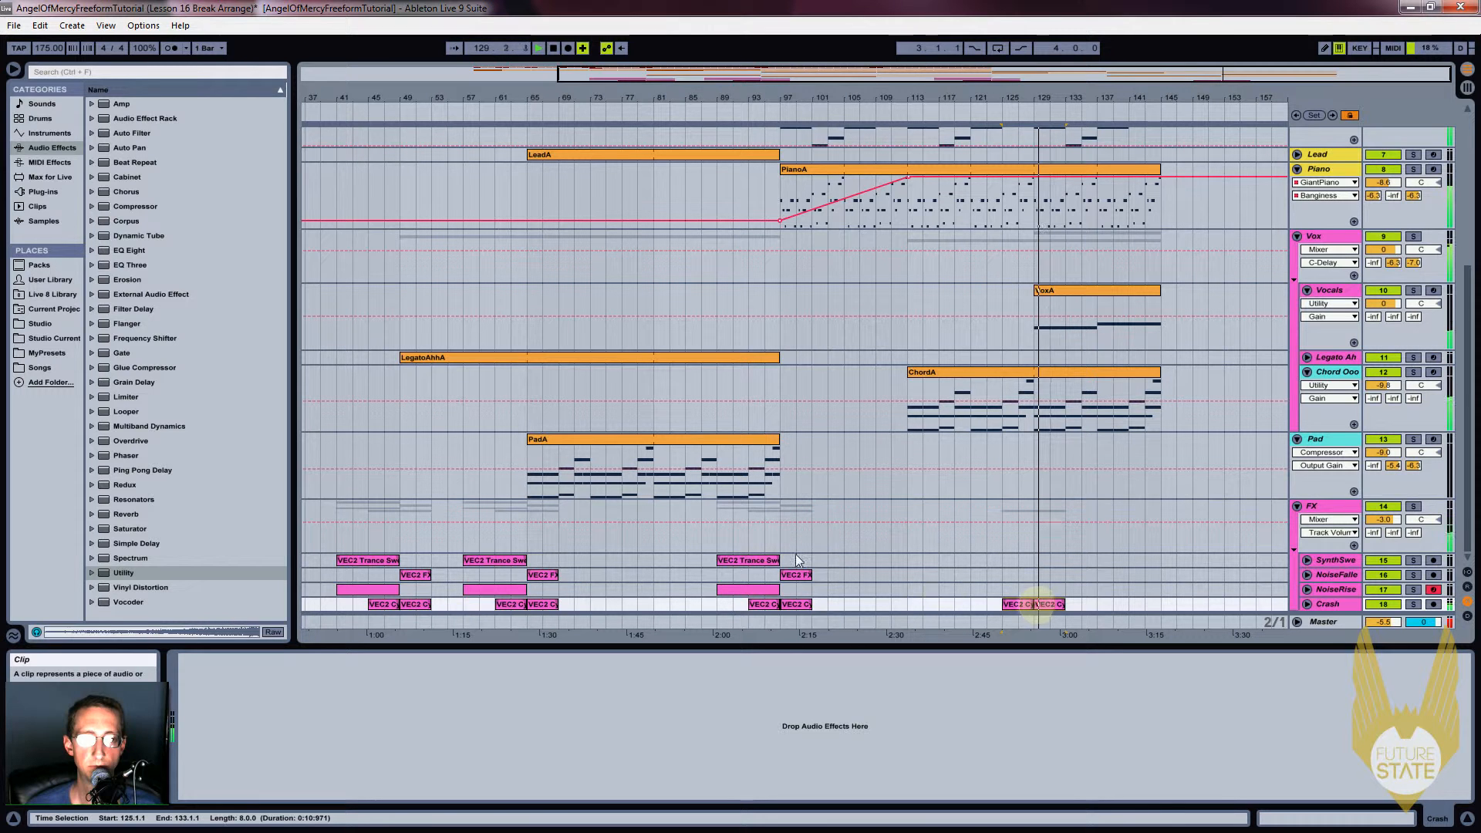
left_click(868, 549)
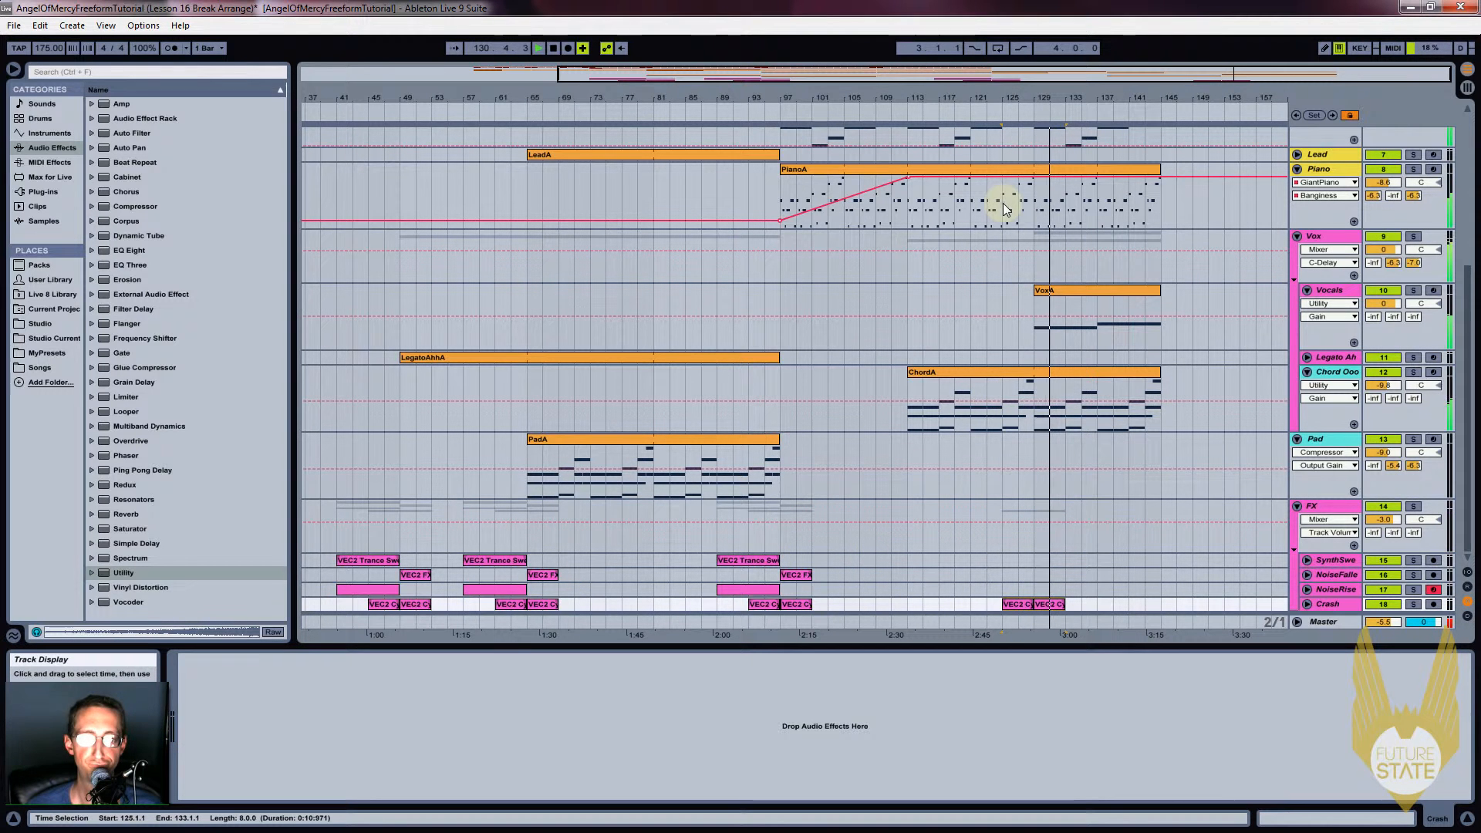
Try the Vocals track's Utility gain at 13 dB and bring it back to 10 dB
left_click_drag(1059, 94, 1031, 134)
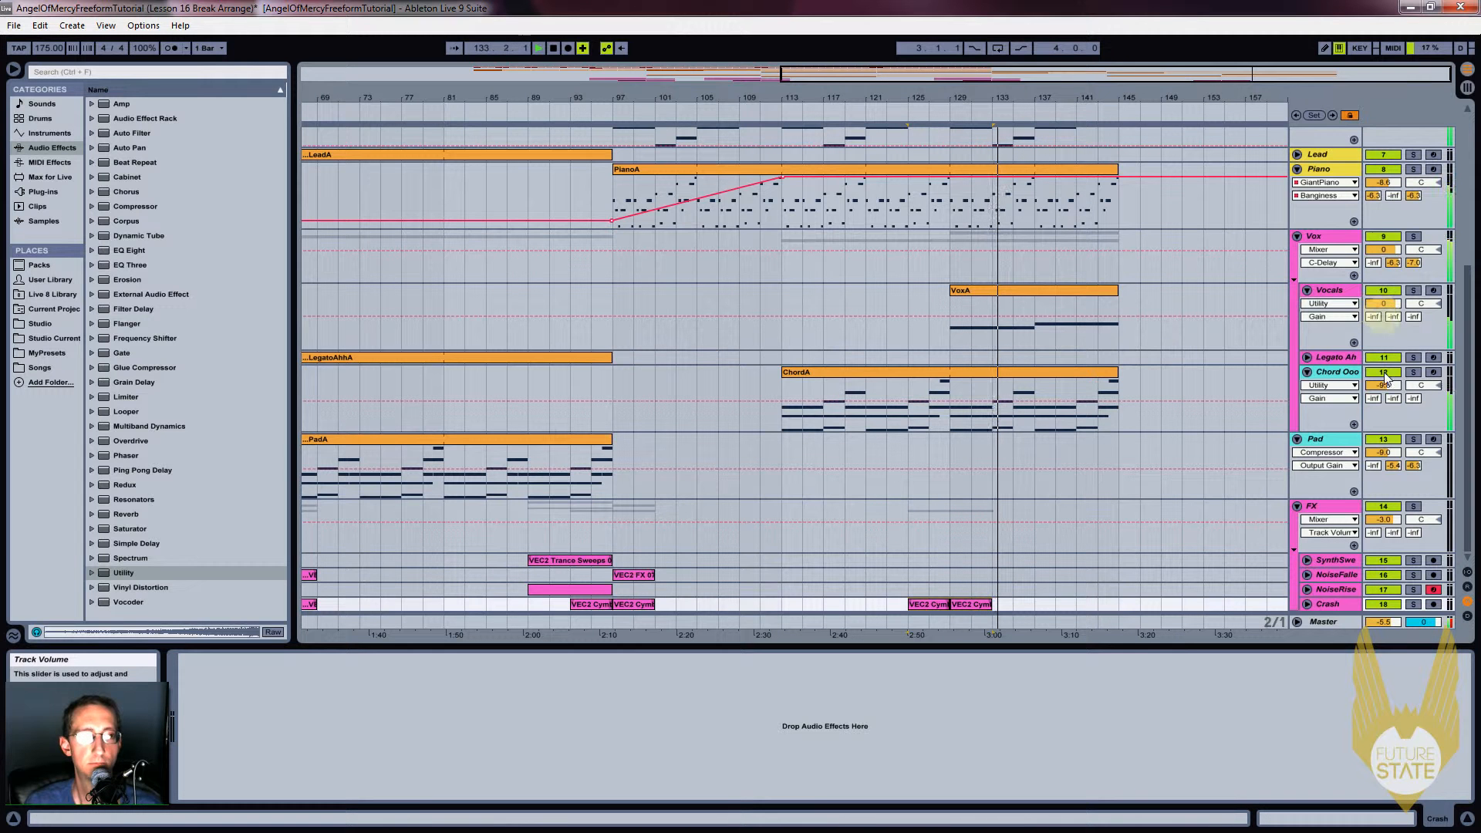
left_click(1328, 290)
left_click(342, 706)
left_click_drag(339, 710, 534, 688)
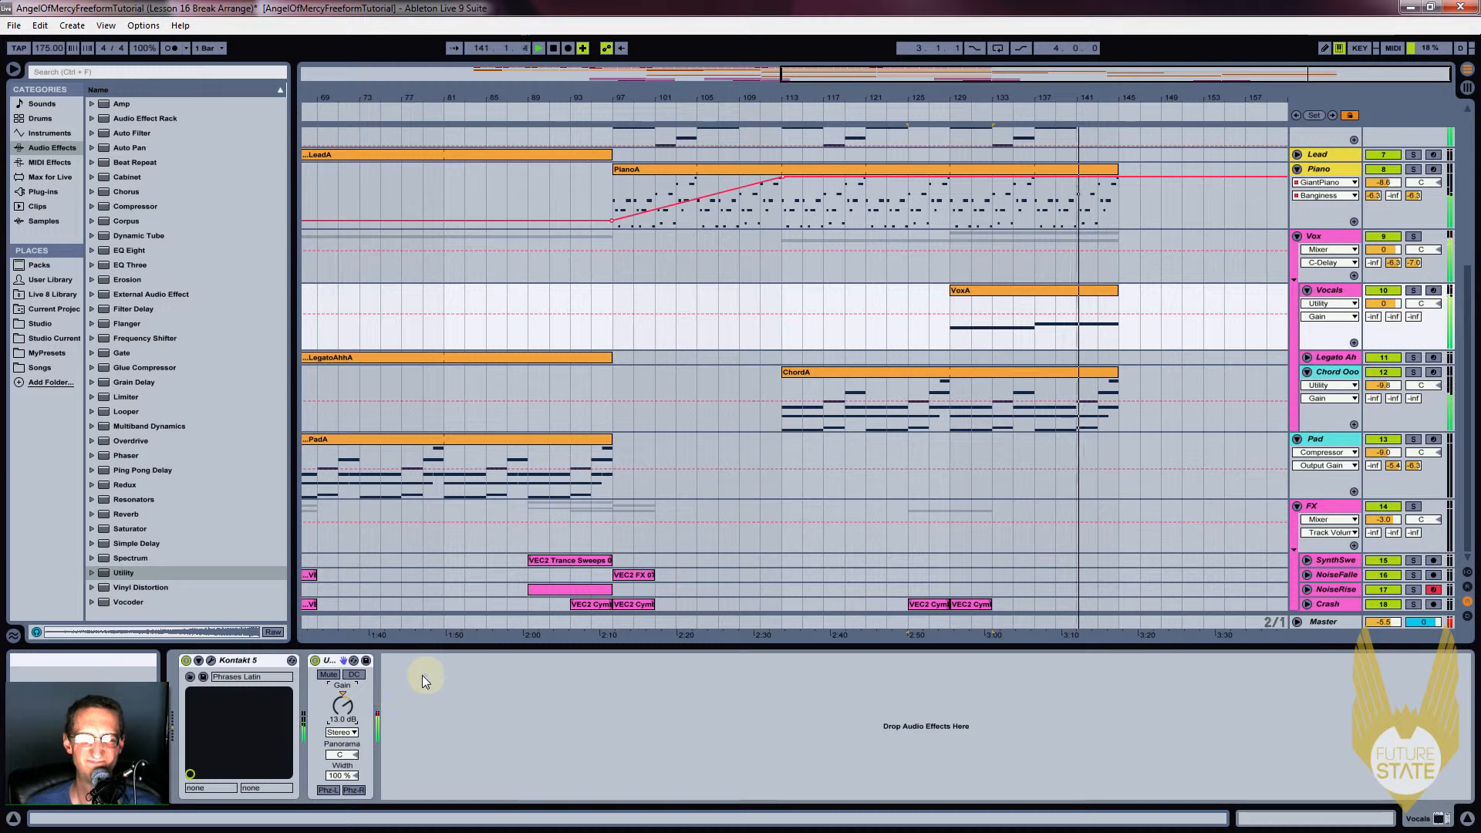
left_click_drag(344, 713, 344, 714)
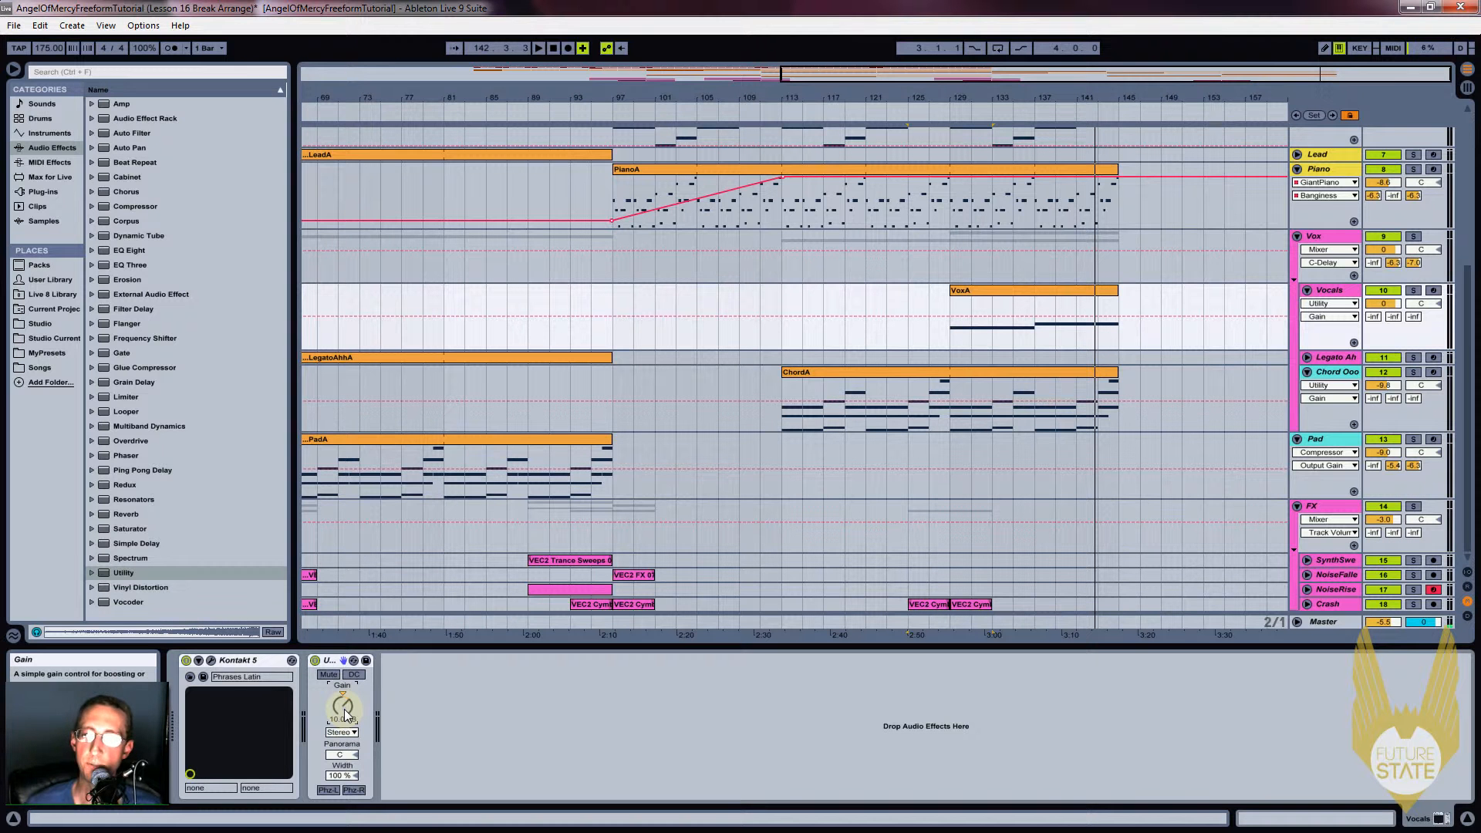
Lower the Vocals track's Utility gain to 8 dB and play the arrangement from bar 127
left_click(950, 329)
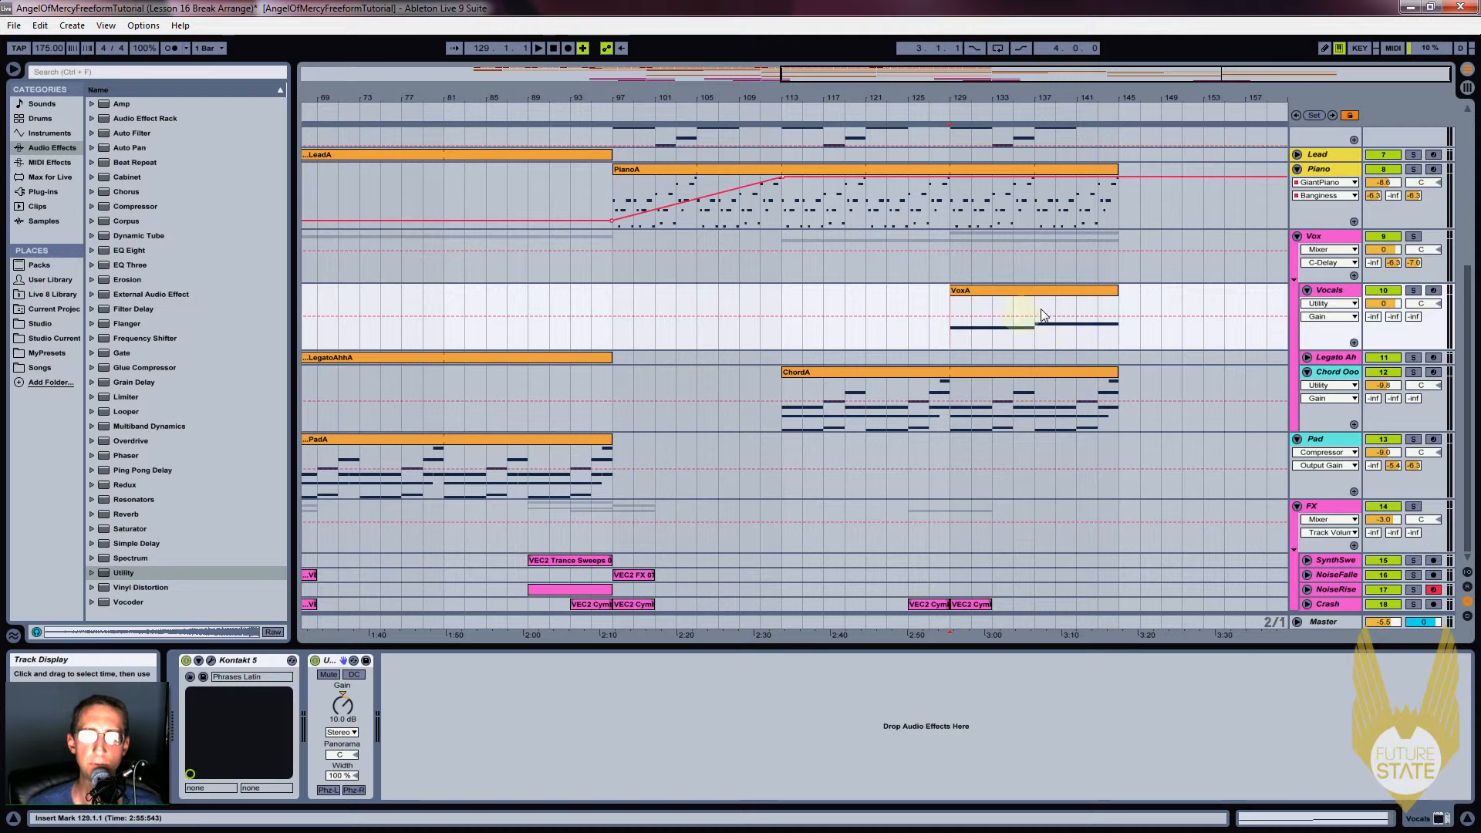
left_click(979, 293)
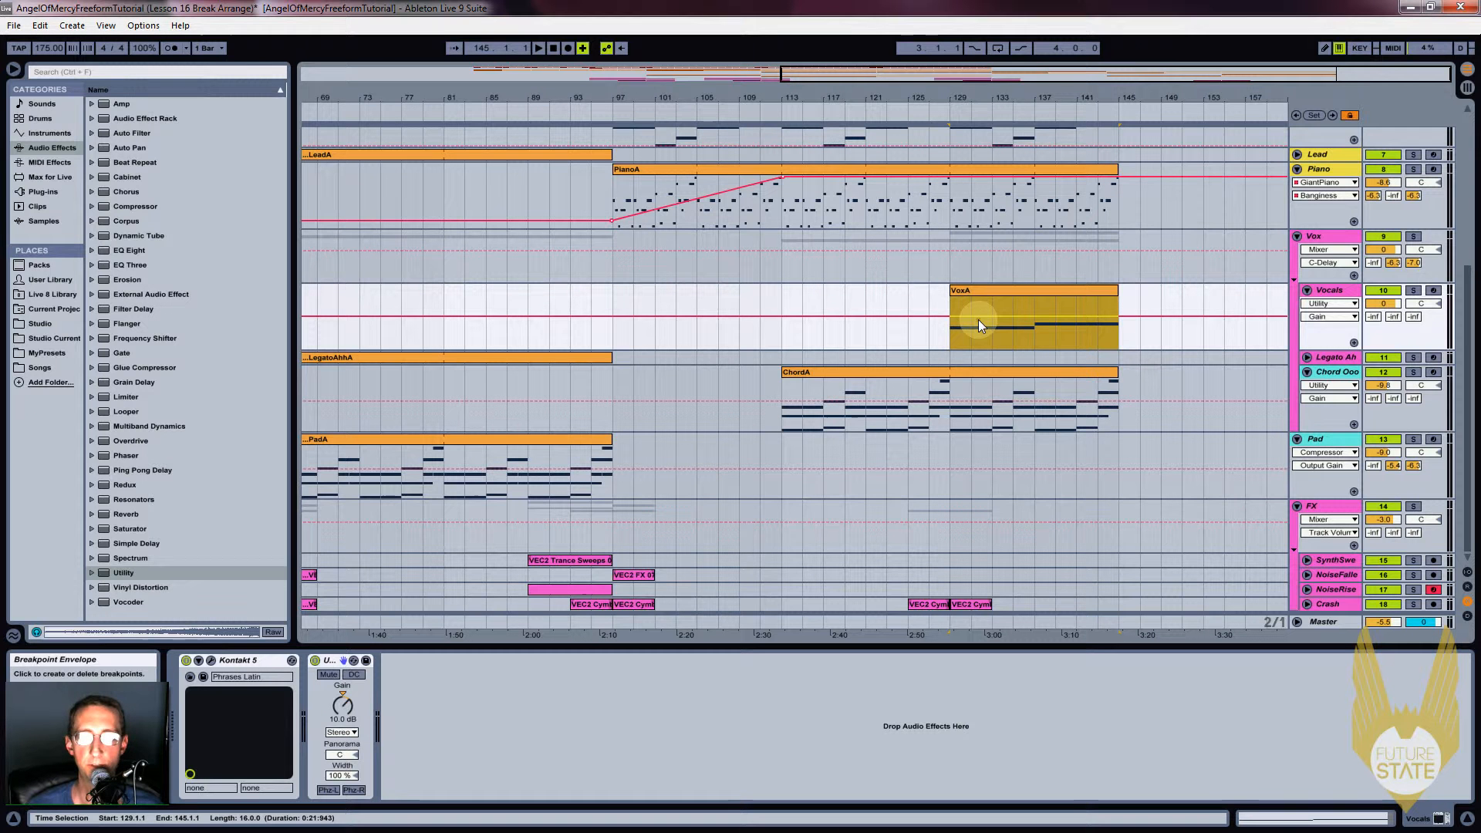
left_click_drag(1004, 93, 993, 92)
scroll(1276, 200, "up", 1)
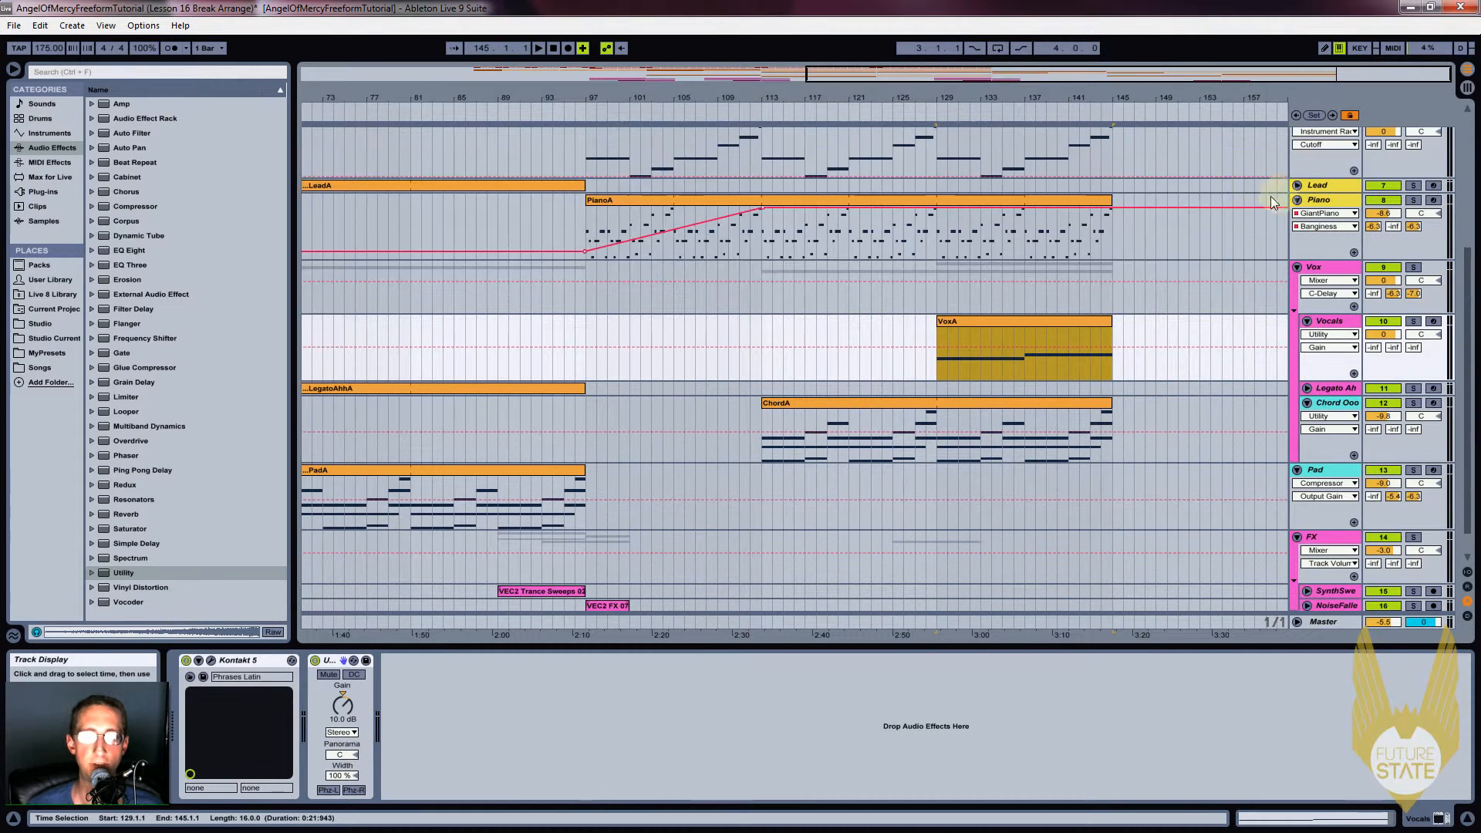
scroll(1234, 232, "up", 2)
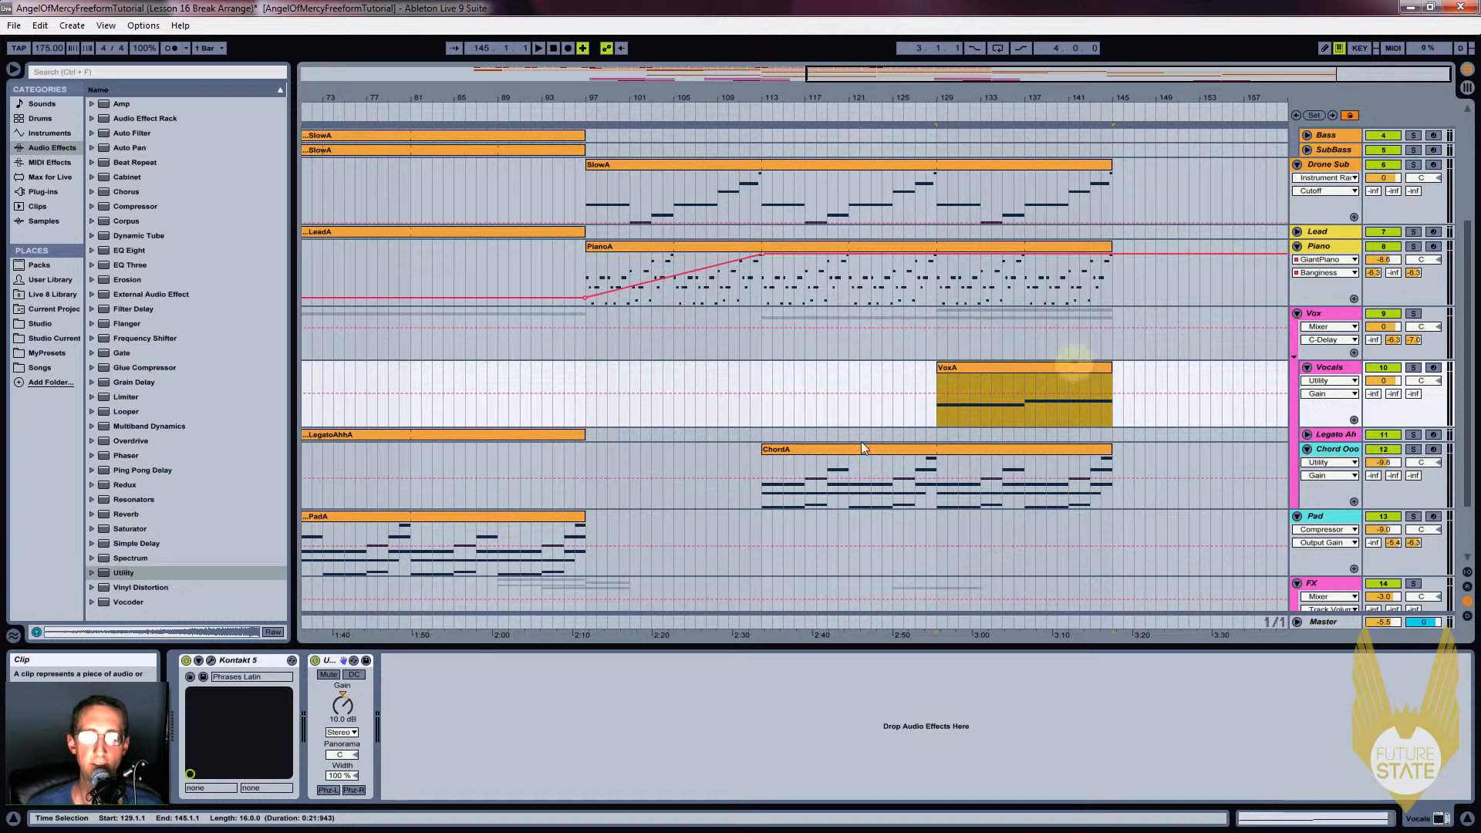
left_click(1332, 368)
left_click_drag(350, 706, 351, 718)
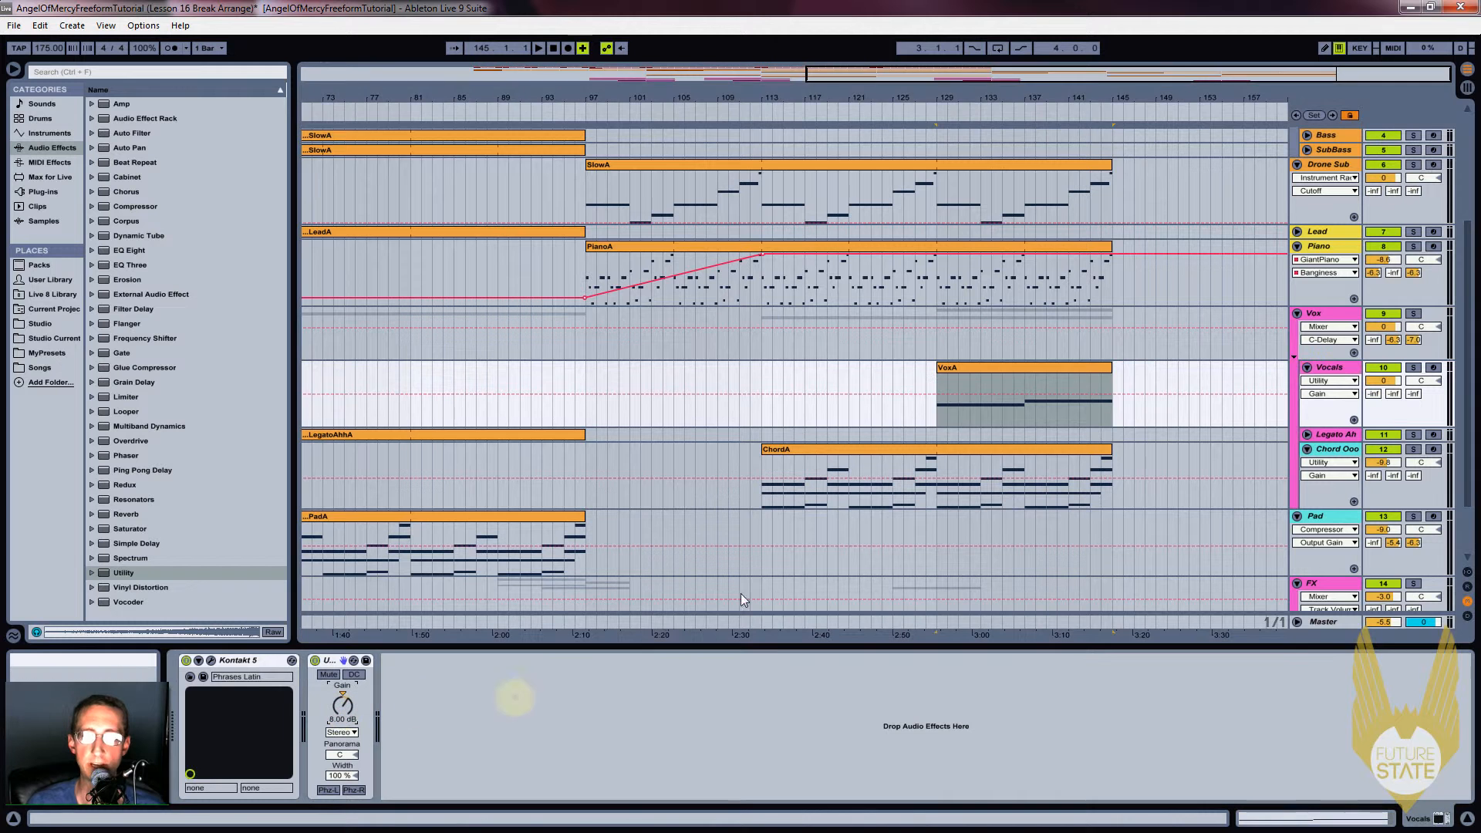
left_click(914, 414)
key("space")
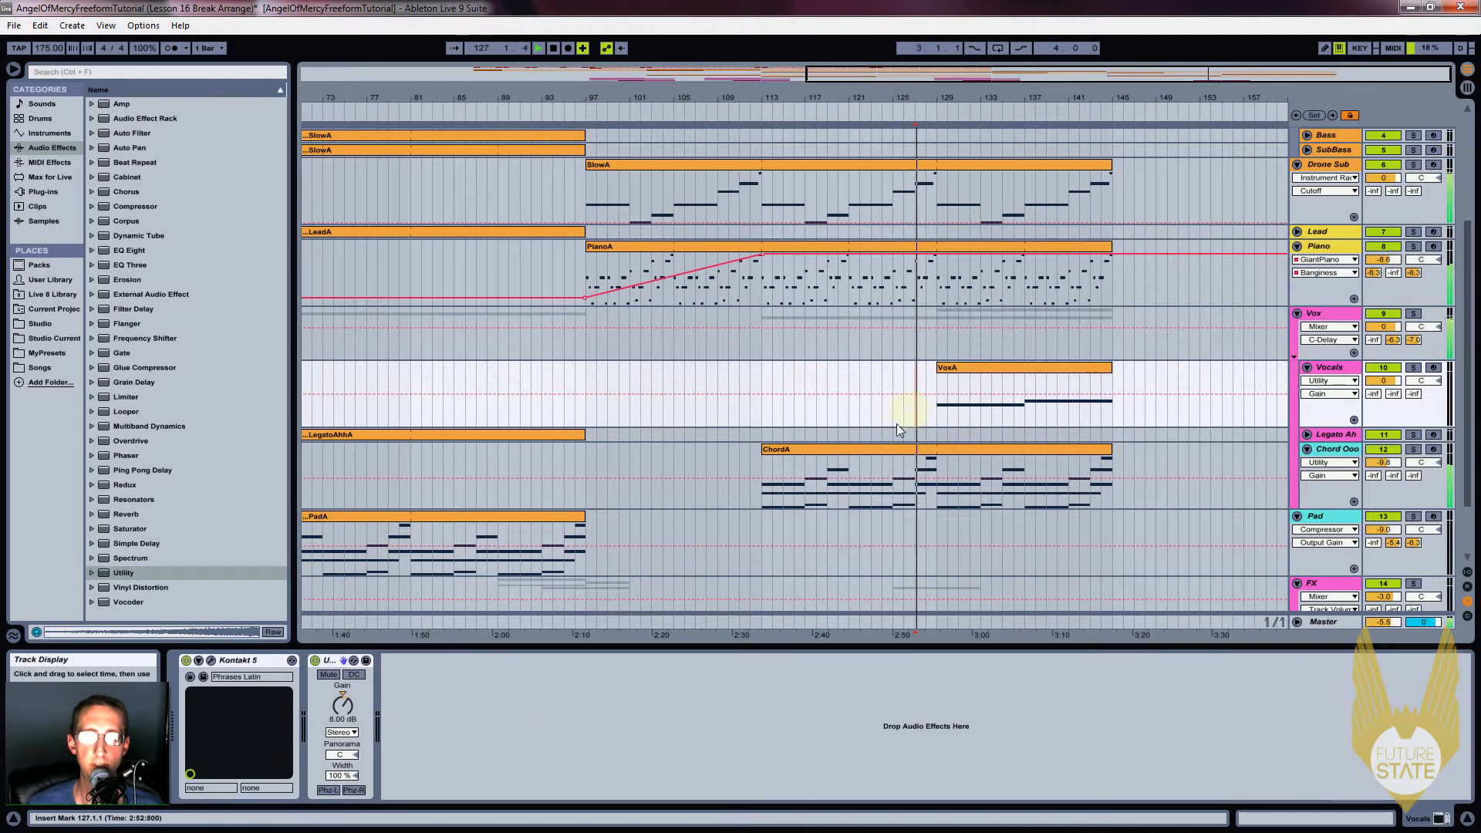
Duplicate the VoxA clip twice on the Vocals track so the copies fill bars 145 to 177
left_click(992, 90)
left_click_drag(992, 91, 1024, 92)
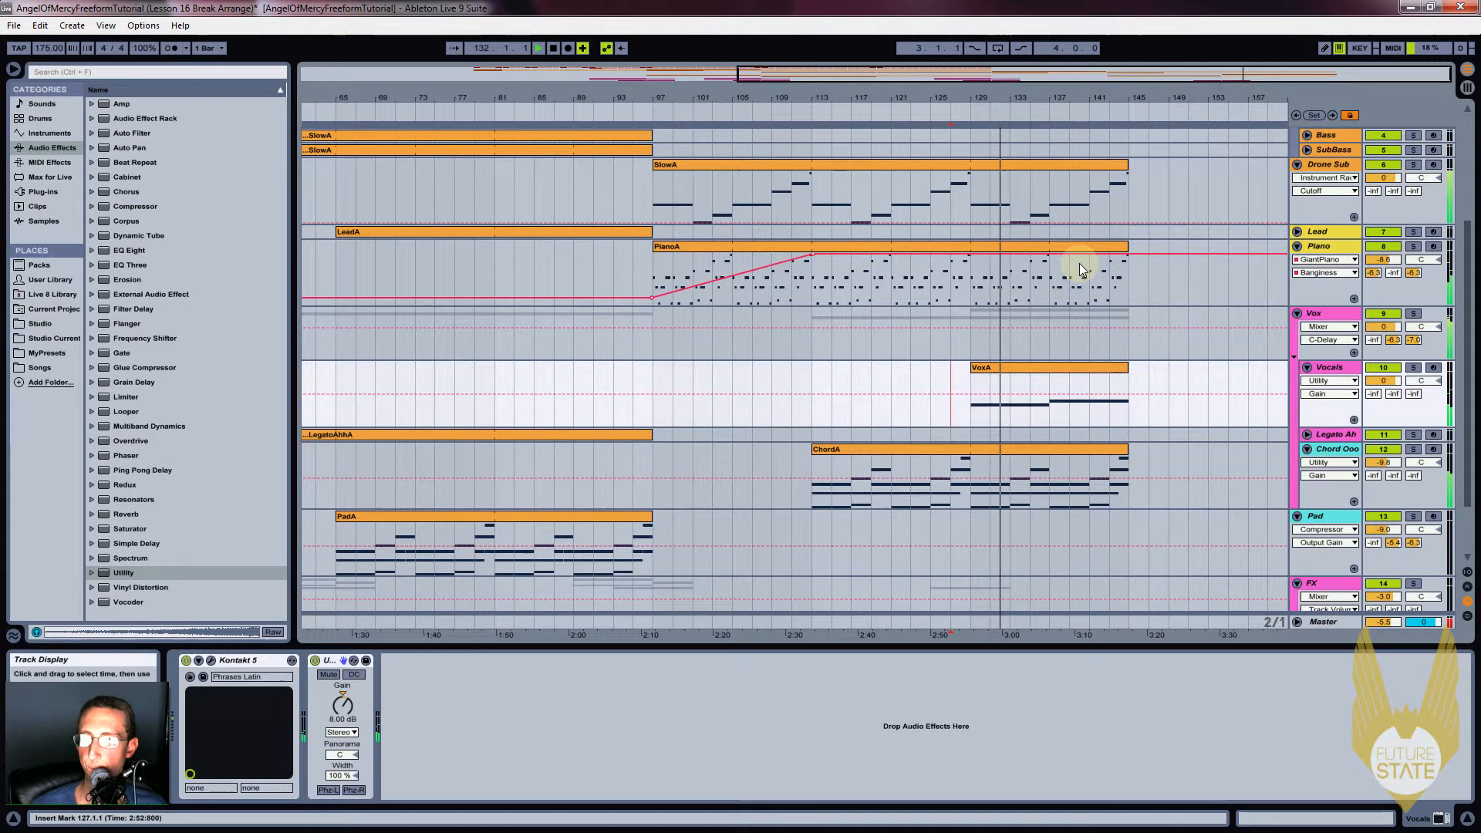
left_click(1043, 367)
key("ctrl+d")
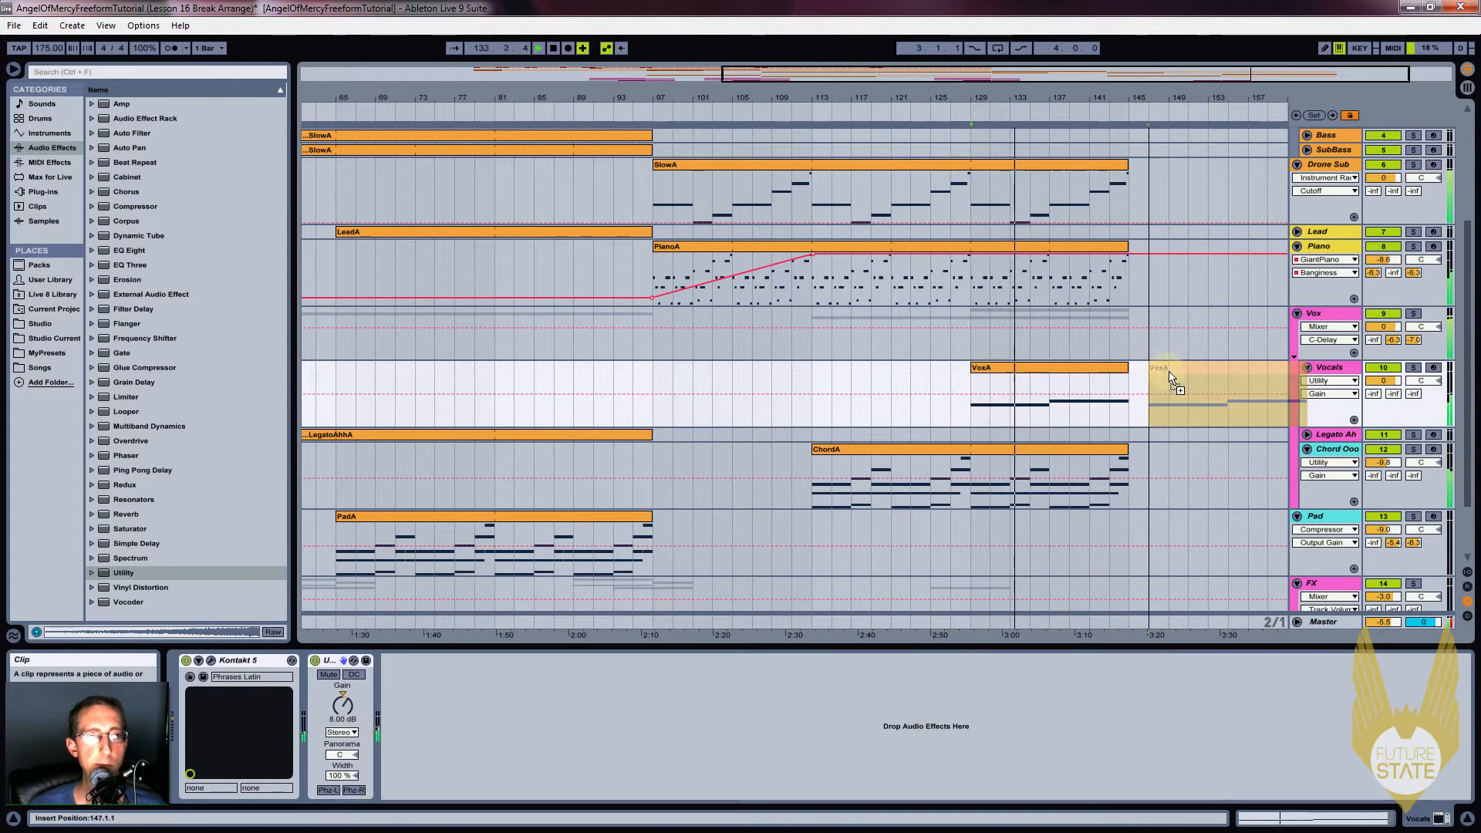
left_click_drag(1127, 98, 1139, 94)
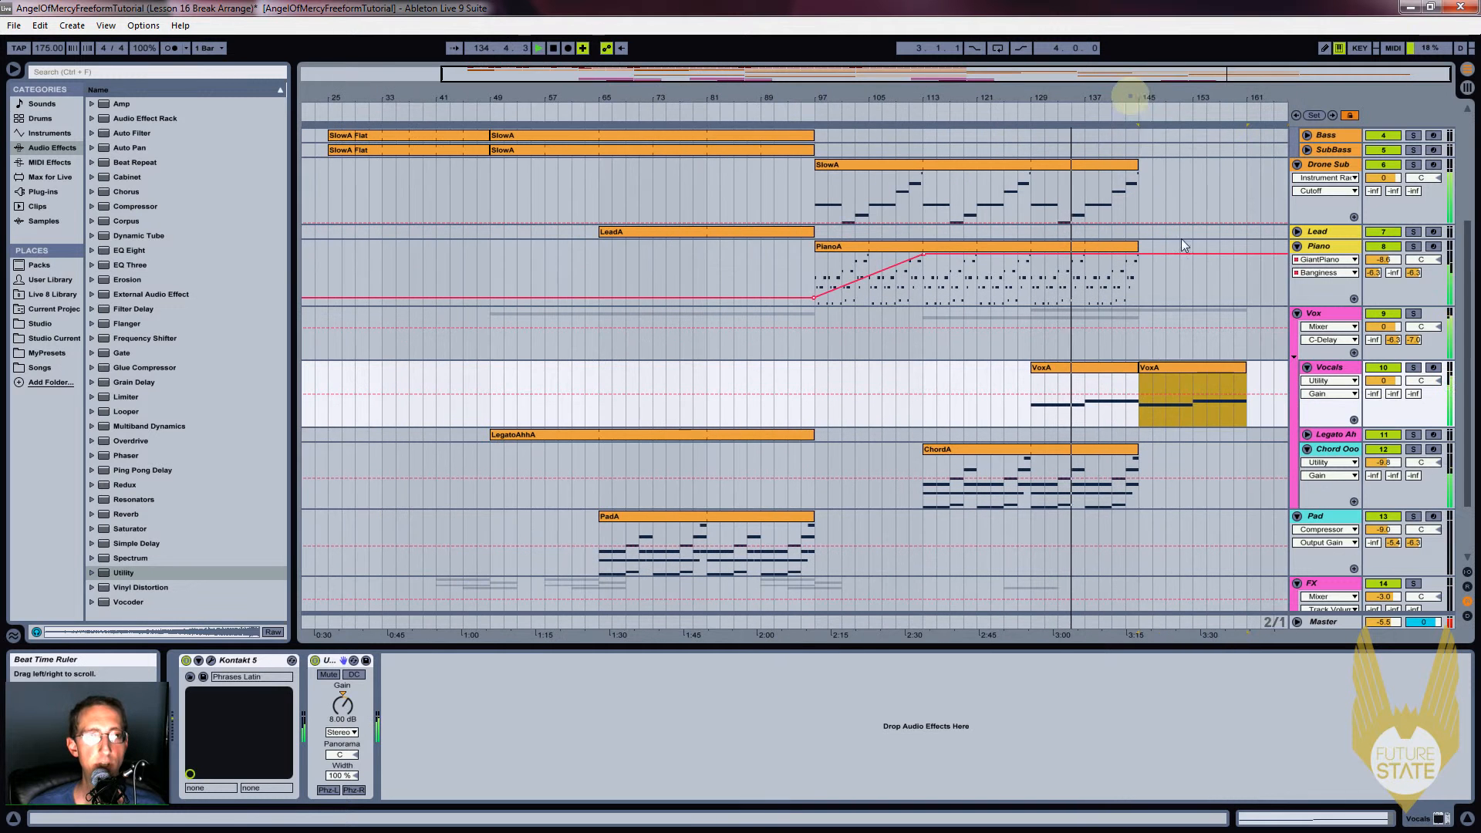
key("ctrl+d")
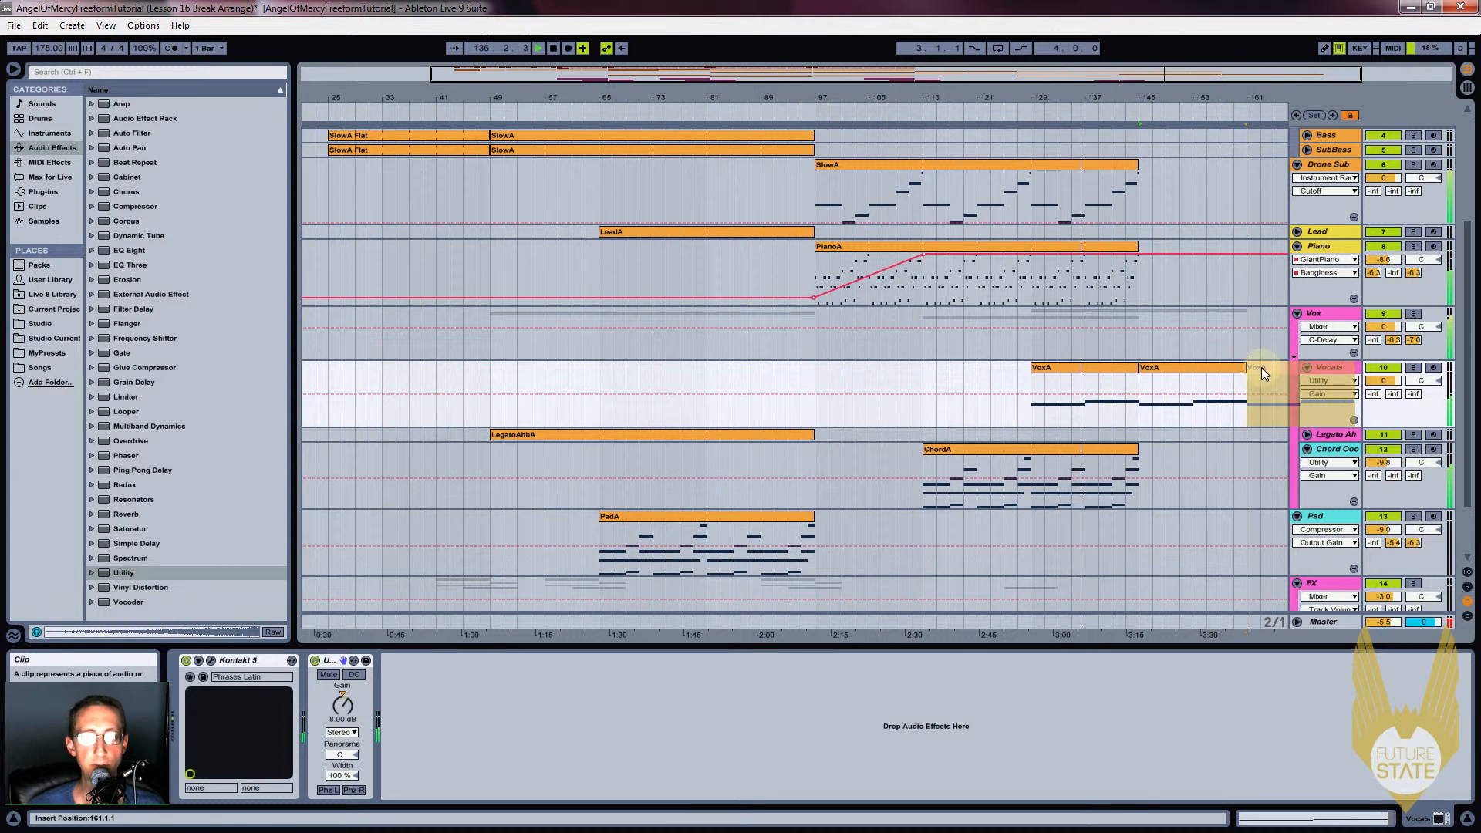
Extend the PianoA and Drone Sub SlowA clips to bar 177, trying ChordA to bar 161 and restoring its end to bar 145
left_click_drag(1143, 93, 1044, 91)
left_click_drag(1034, 246, 1262, 261)
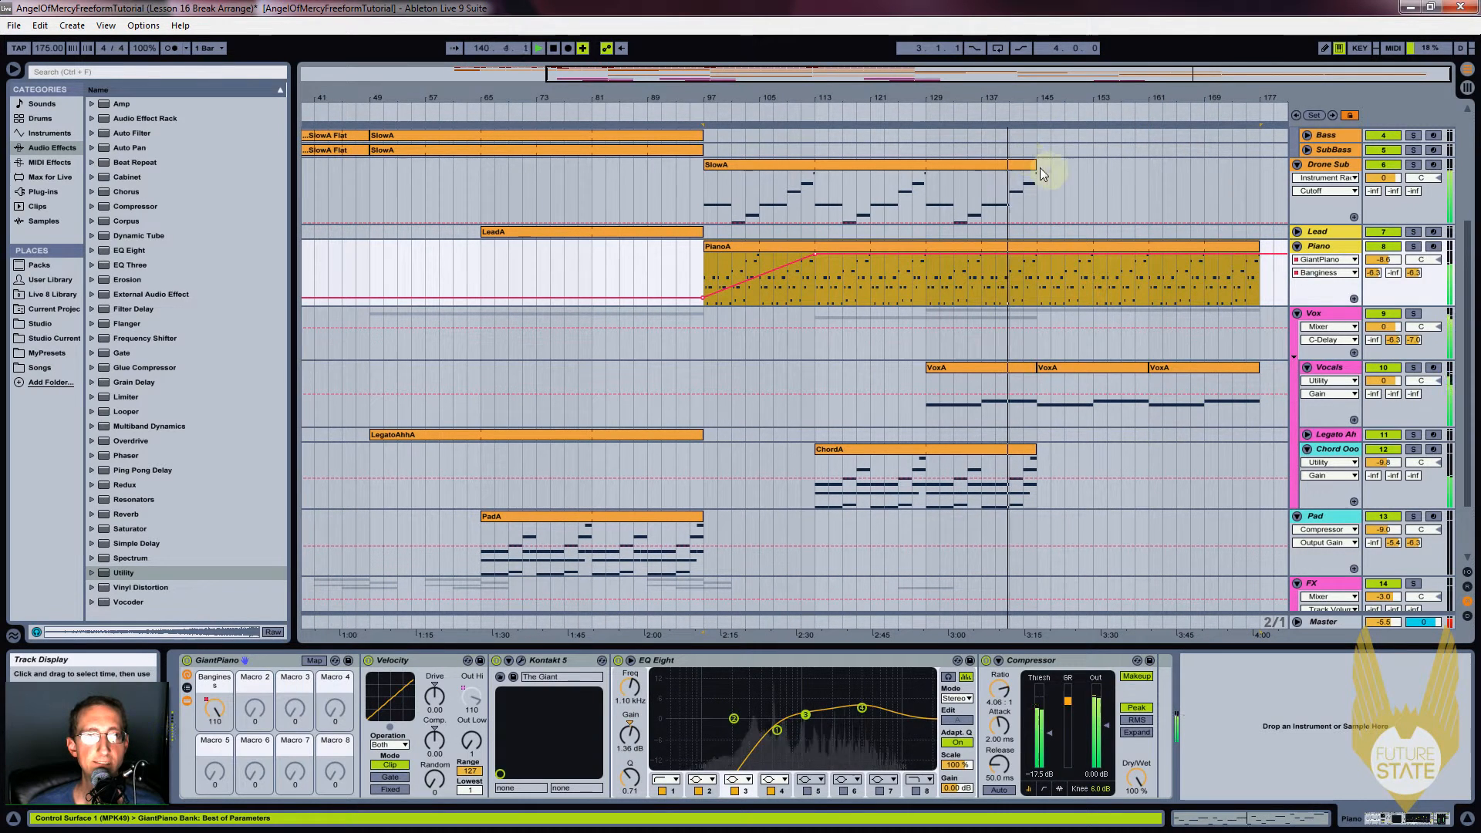
left_click_drag(1034, 165, 1258, 166)
left_click_drag(1039, 448, 1146, 447)
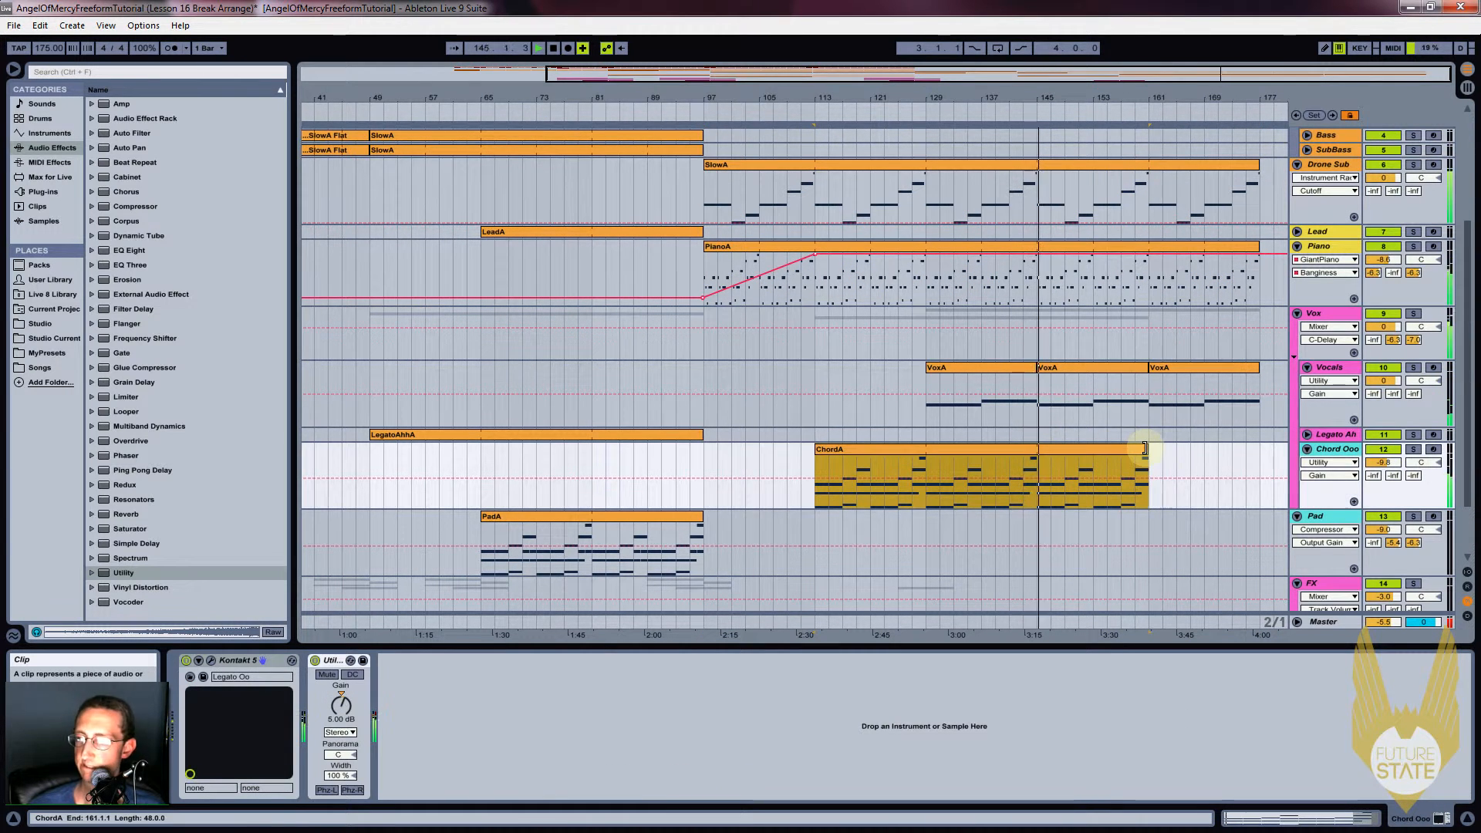
left_click_drag(1144, 449, 1042, 454)
Copy the two Crash track clips from bars 125 to 133 to bars 141 to 149, stop playback and place the insert marker at bar 145 on Vocals
scroll(1042, 454, "down", 5)
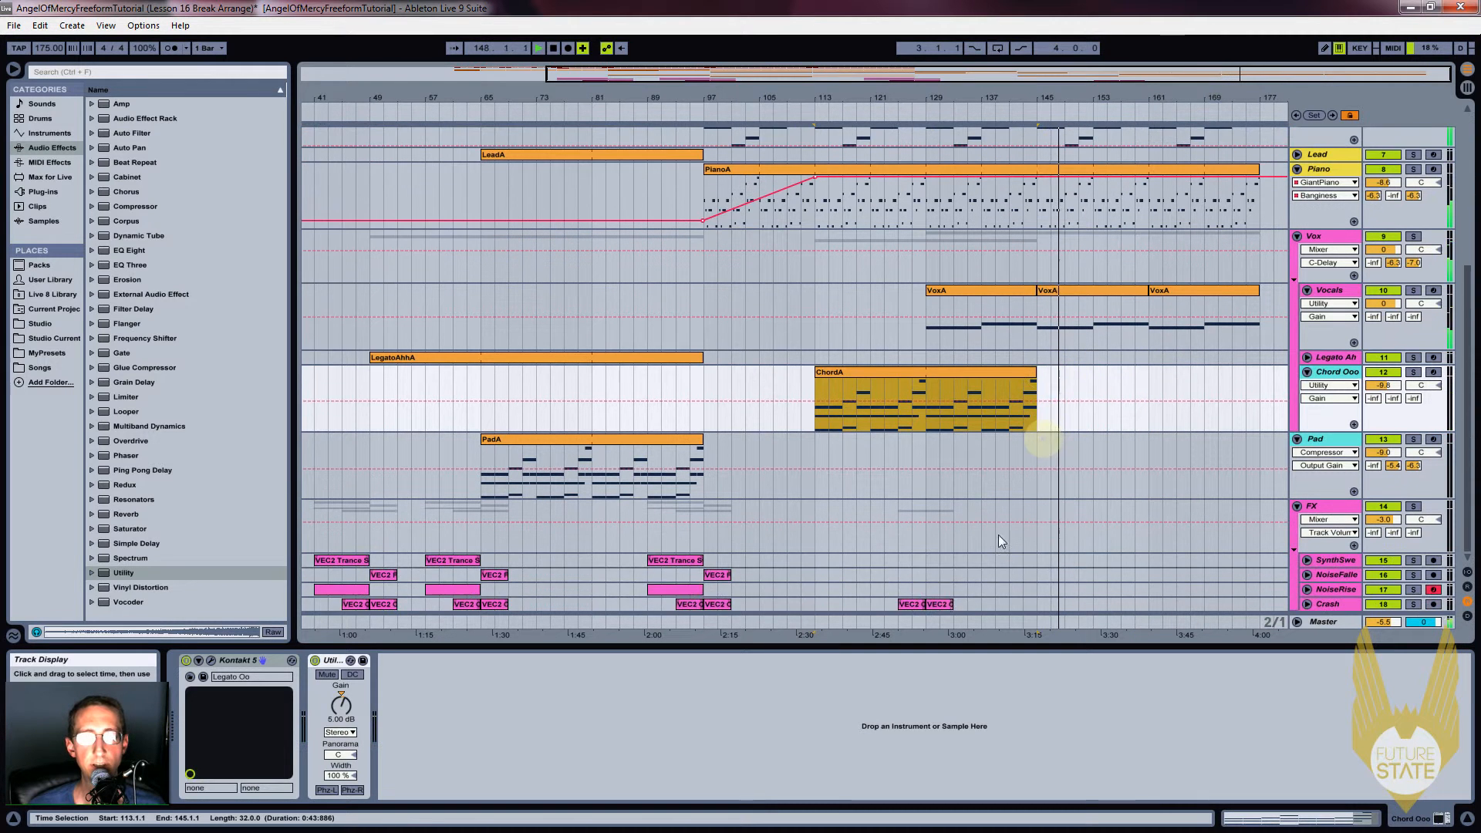
left_click(939, 604)
left_click_drag(944, 602, 1046, 602)
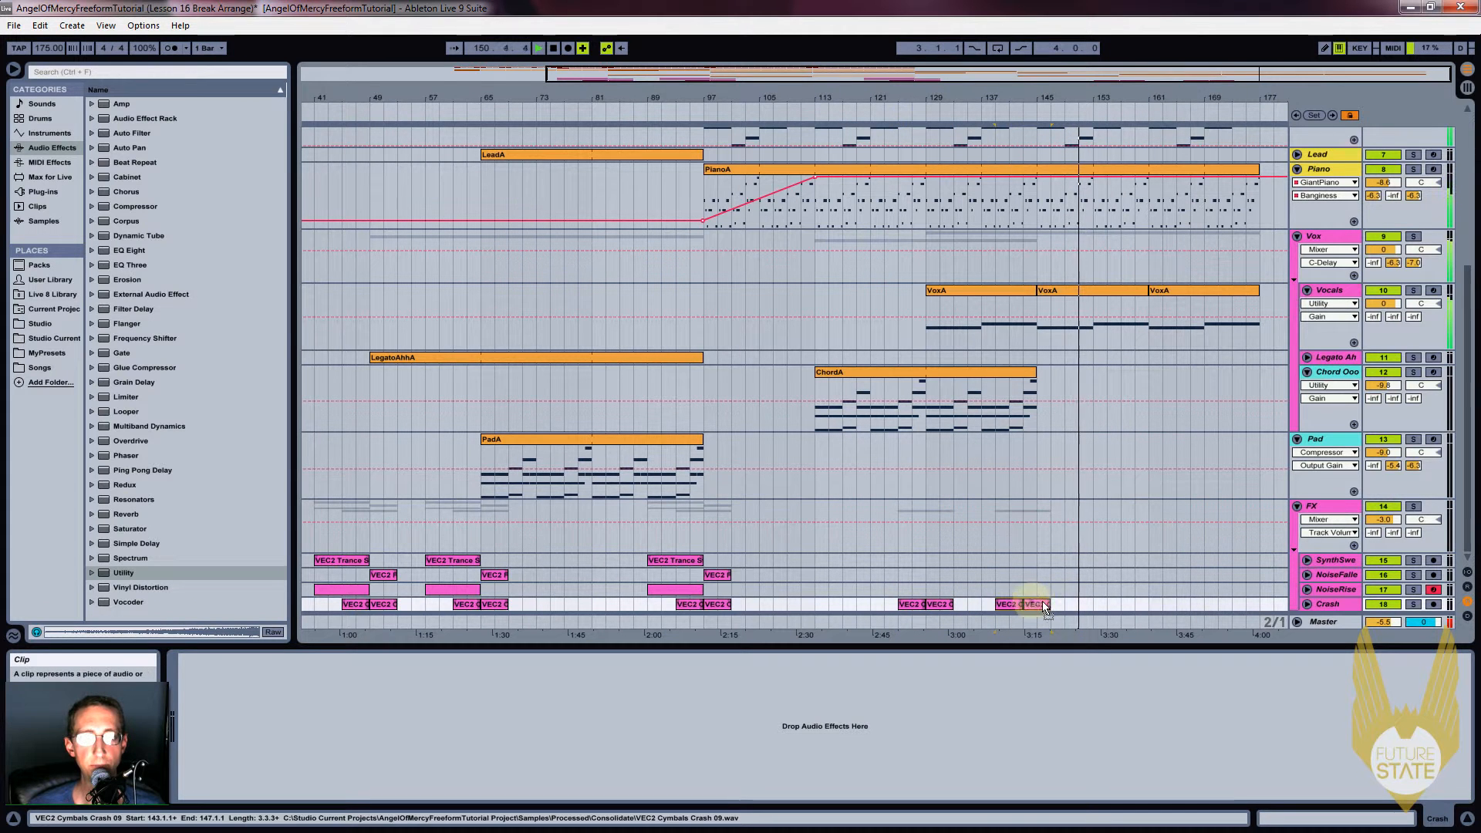
key("space")
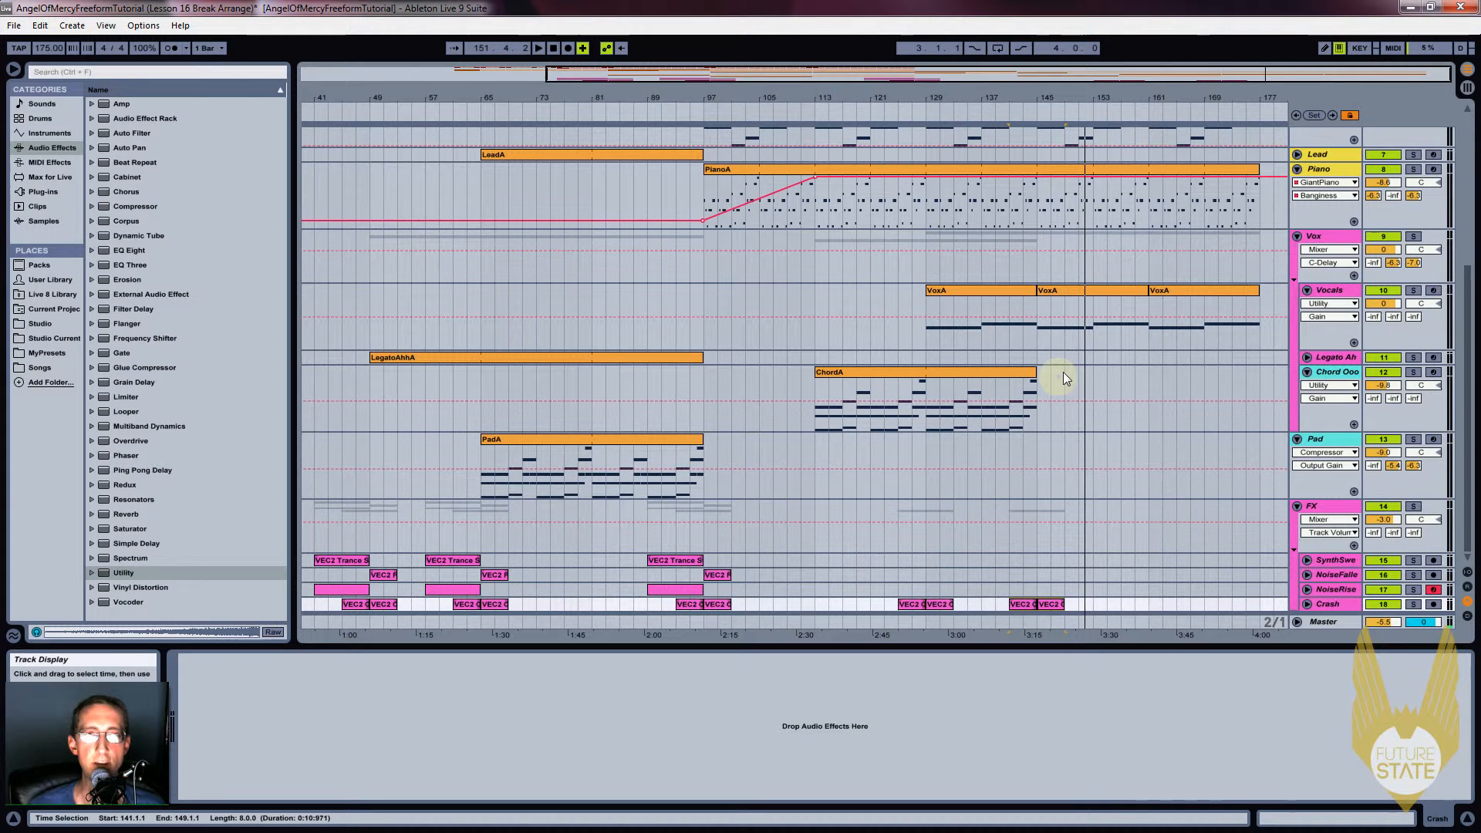
left_click(1039, 310)
scroll(1048, 306, "up", 2)
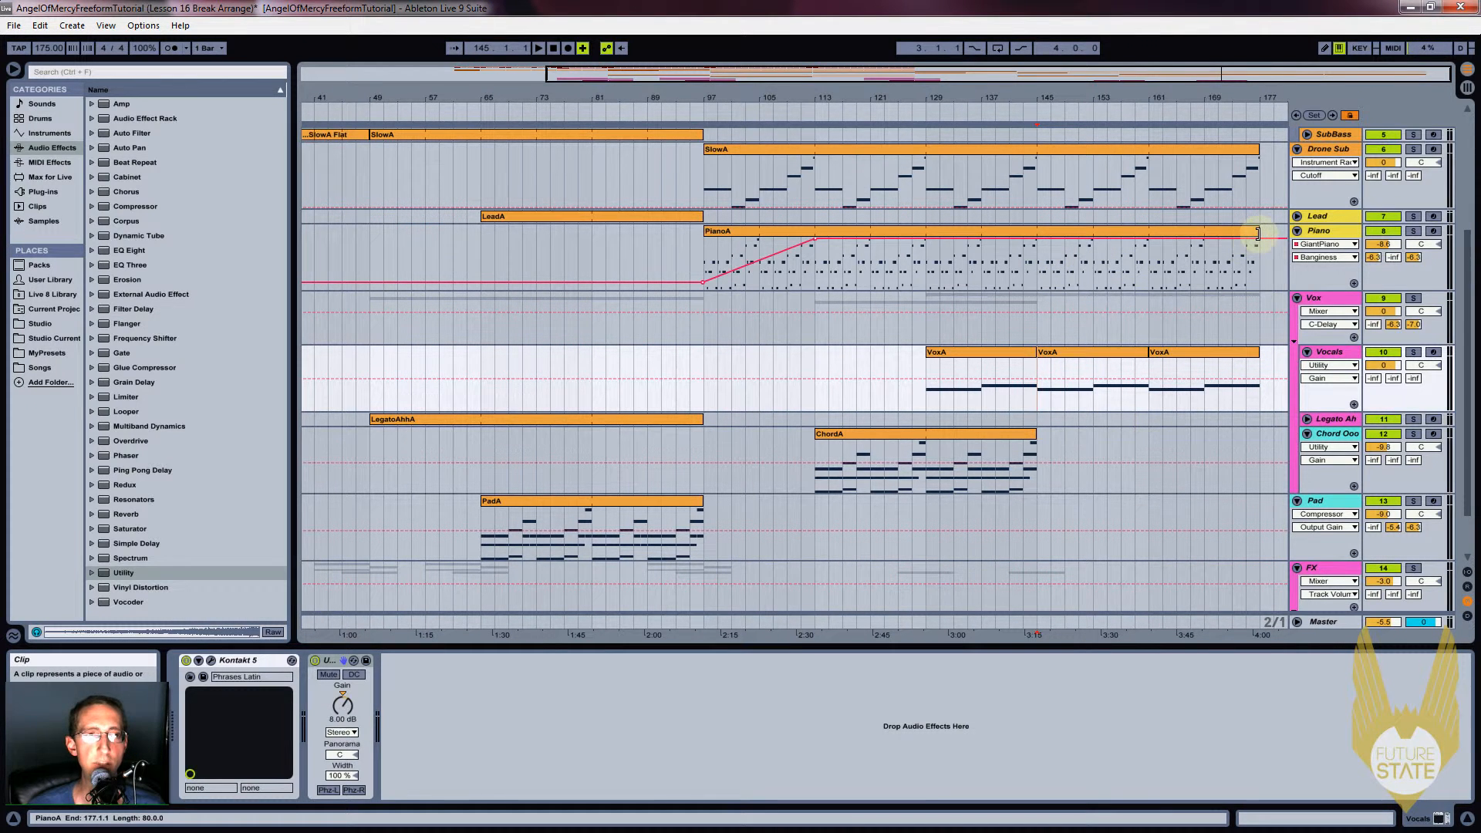
Shorten the PianoA clip to end at bar 145 and place a LeadA clip over bars 145 to 177 on the Lead track
left_click_drag(1257, 233, 1042, 253)
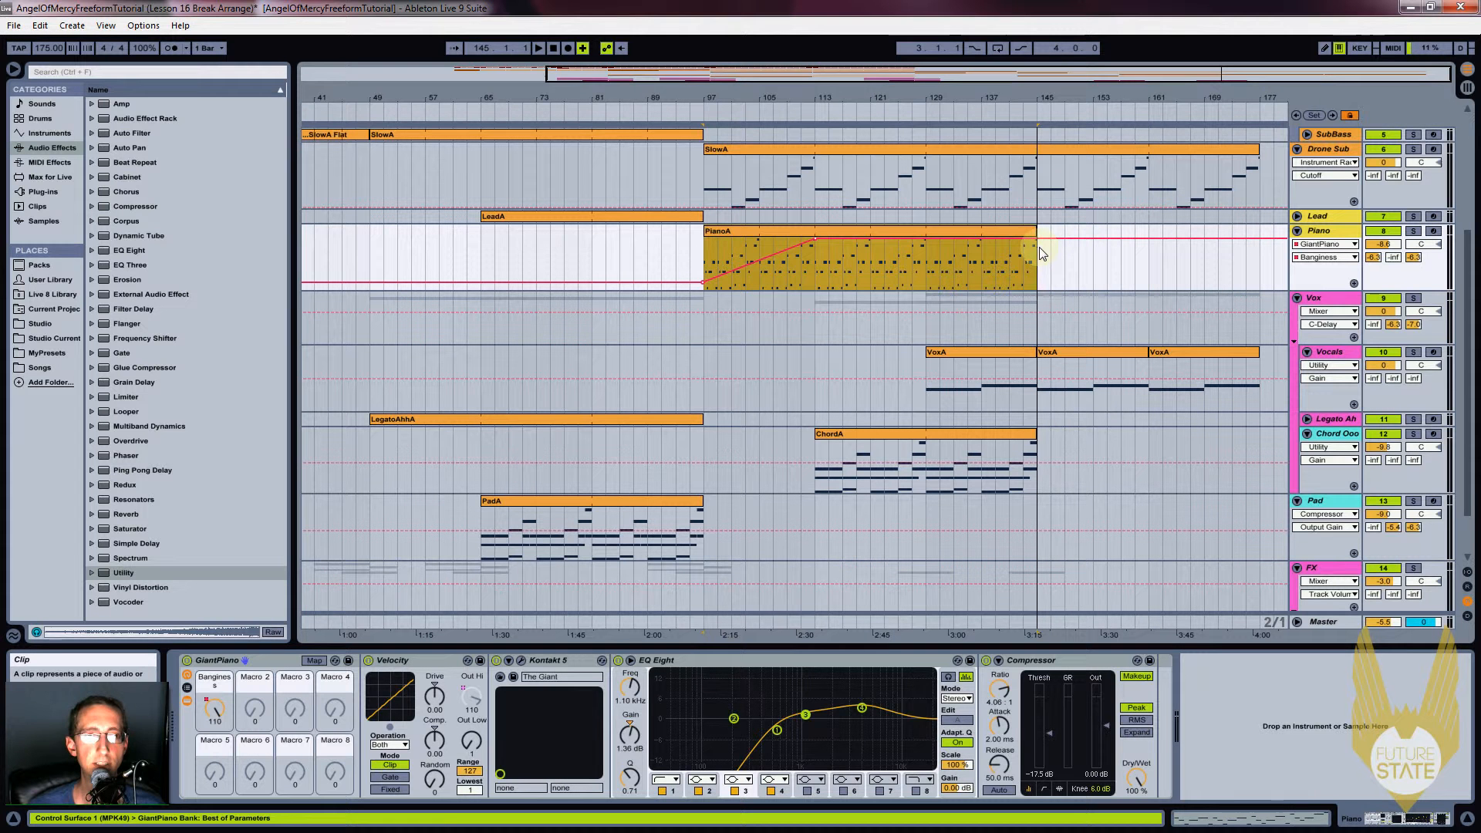
key("Tab")
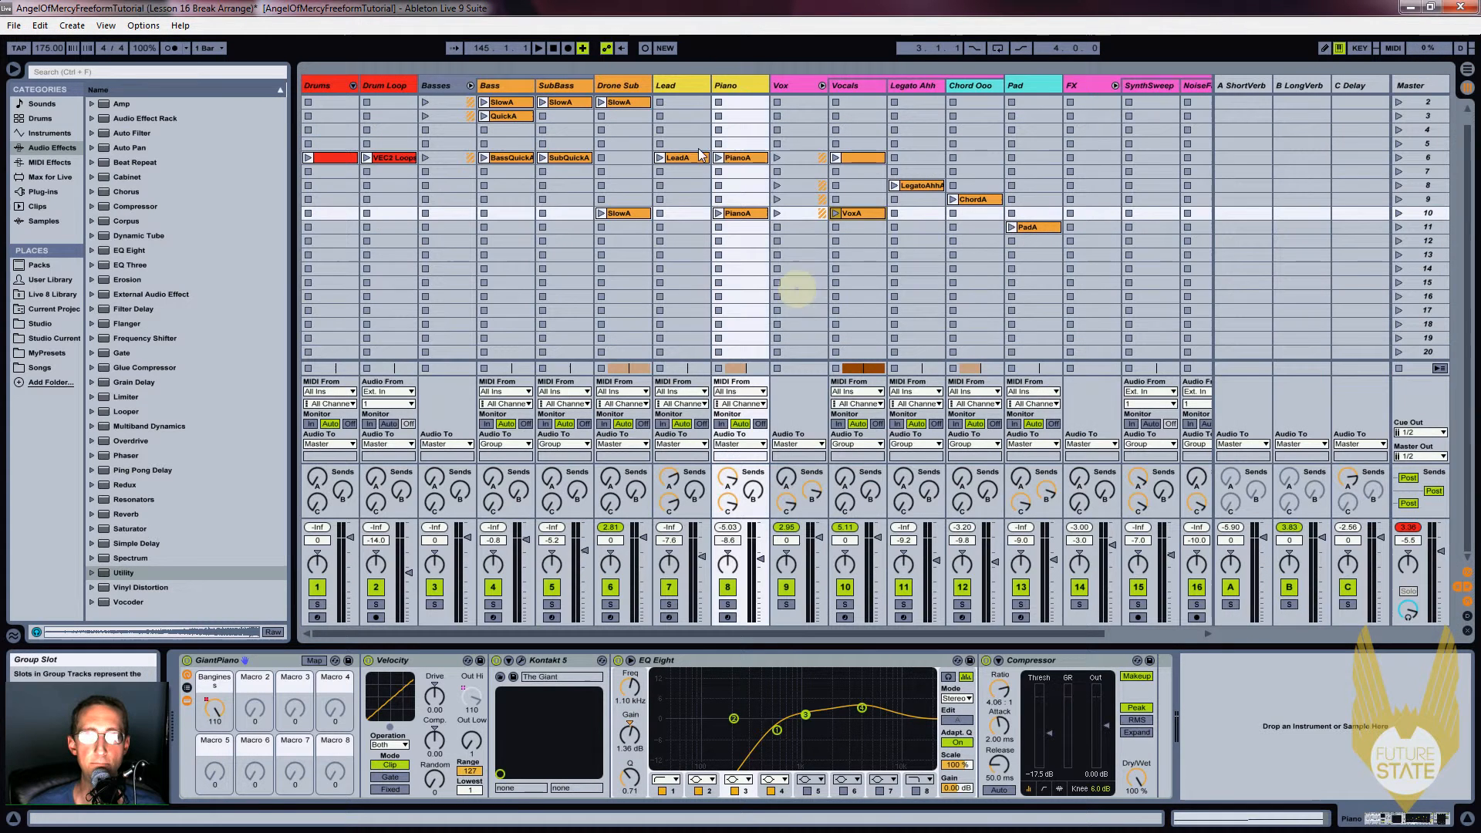
left_click_drag(677, 157, 1259, 217)
key("Tab")
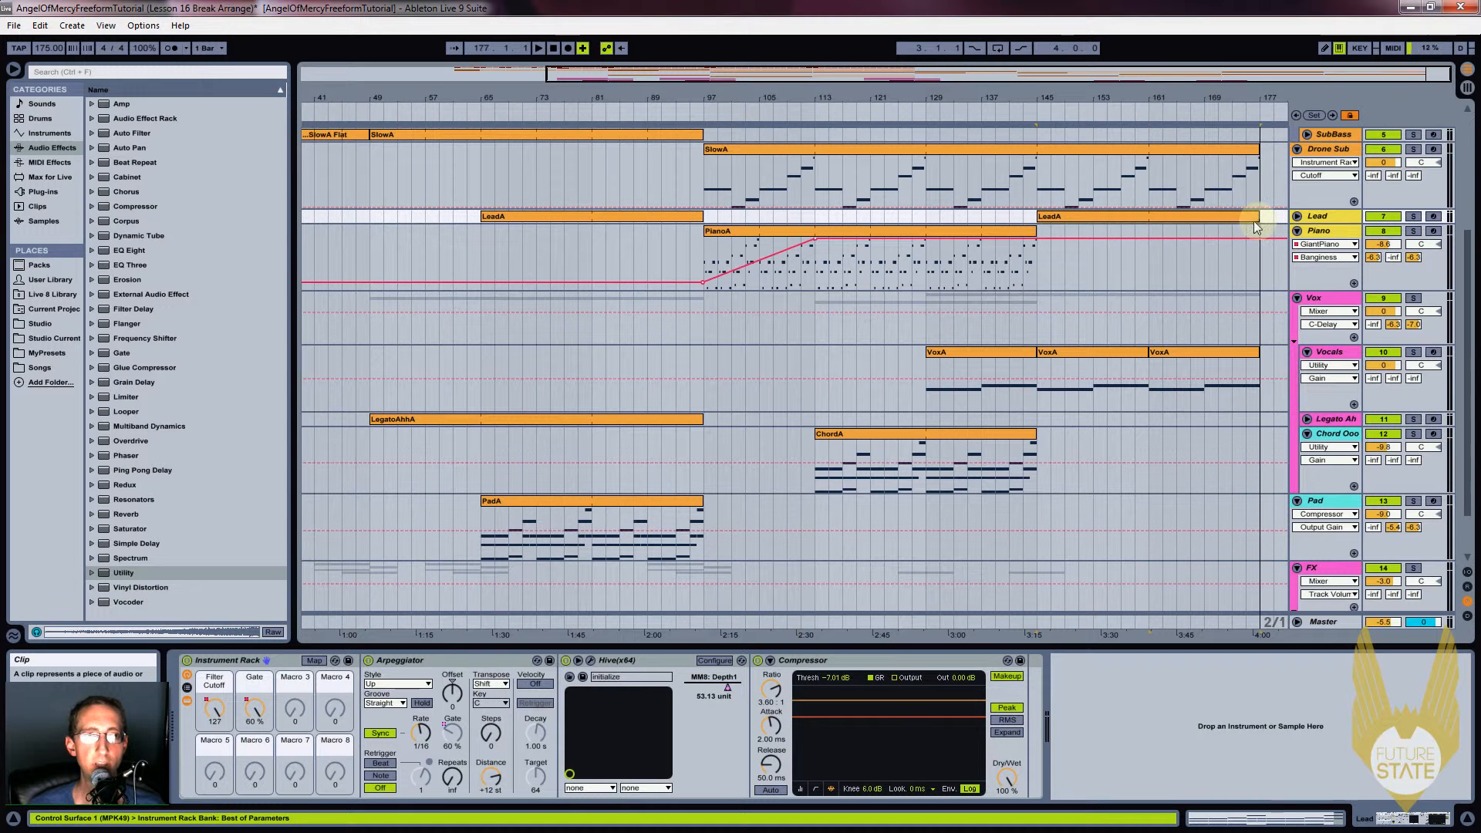
Play from bar 127 and lower the Lead track's Gate automation to about 41% just before bar 145
key("space")
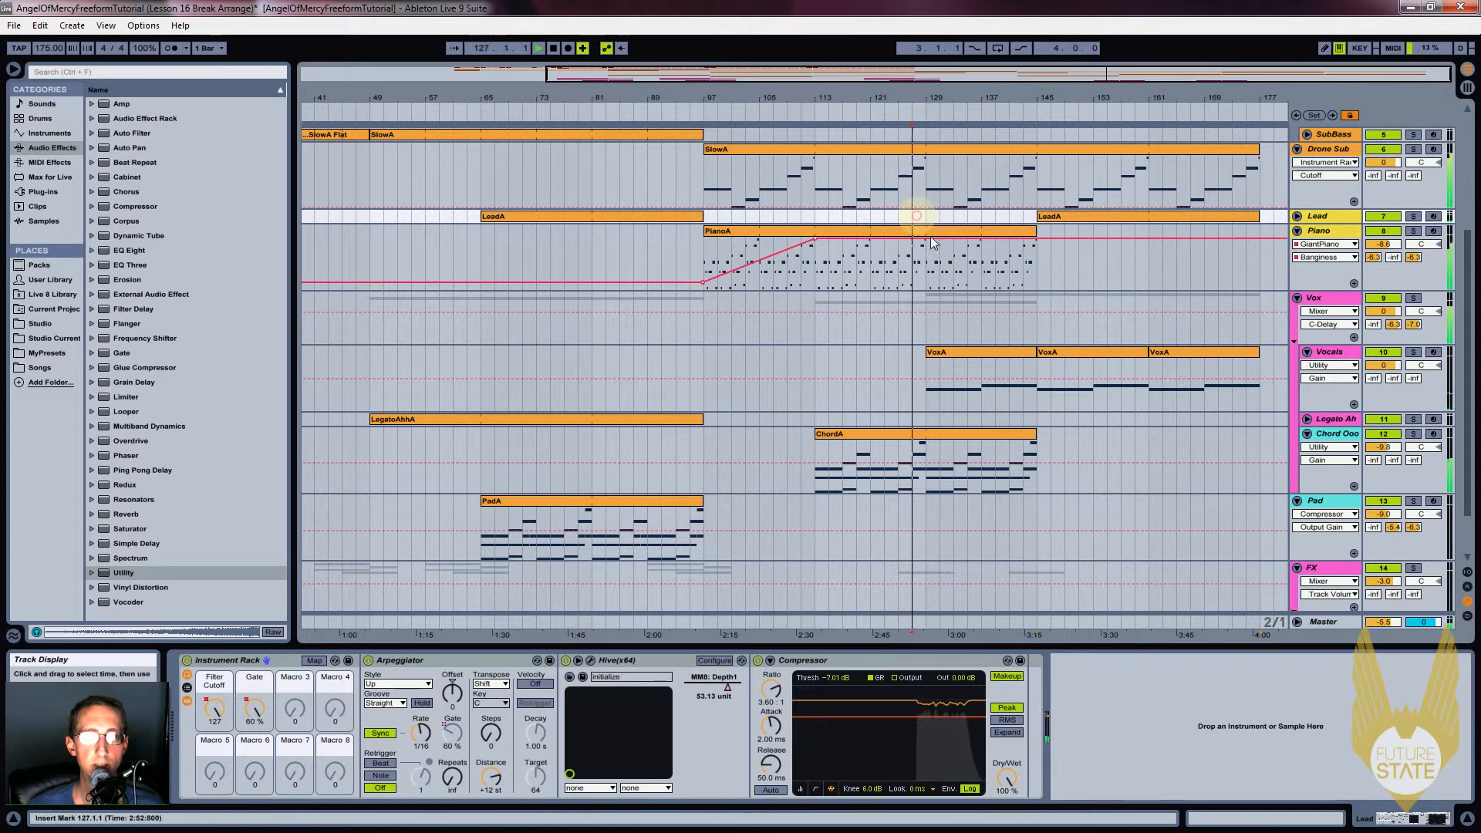
left_click(918, 218)
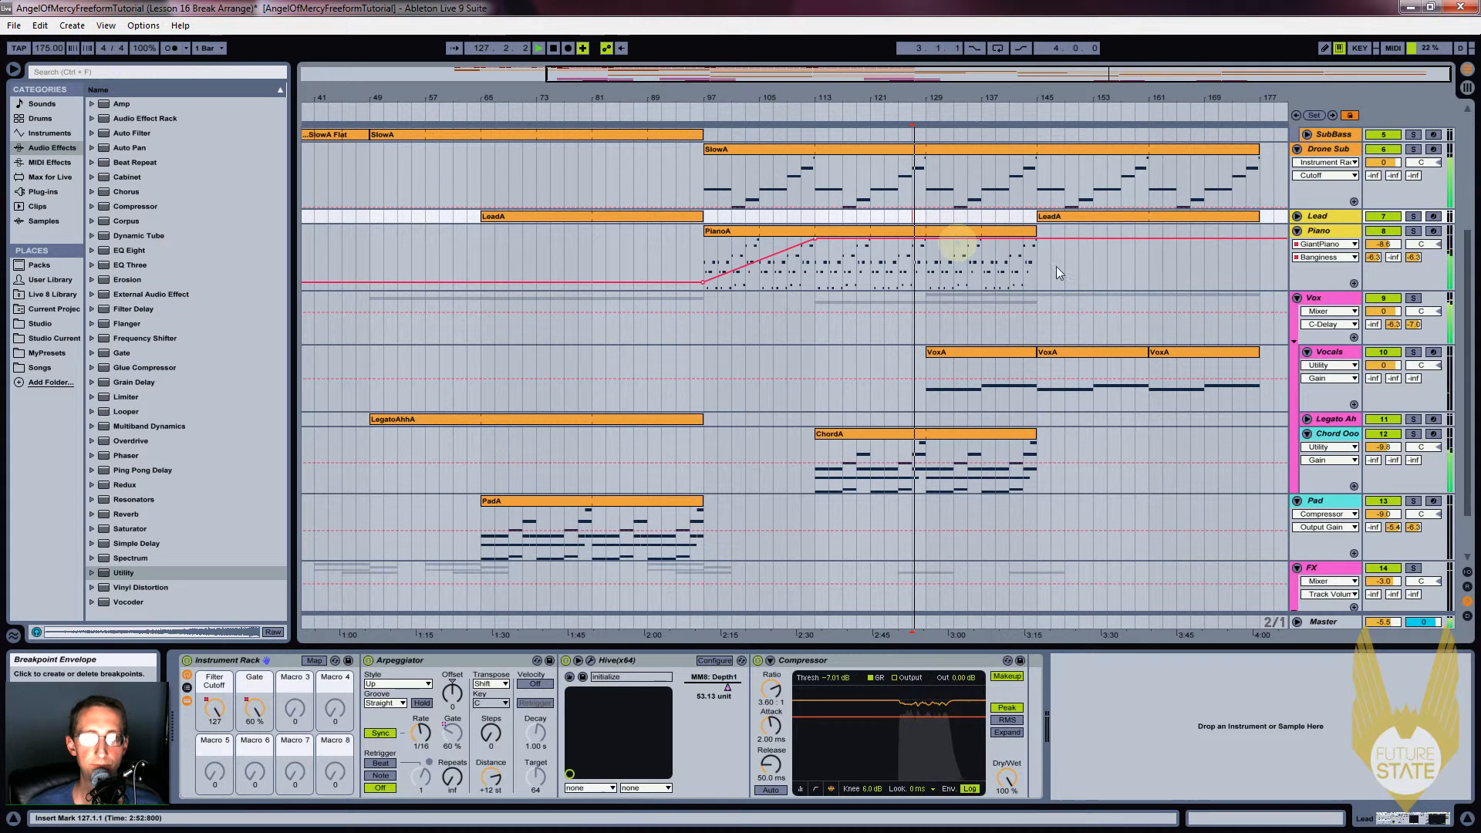
left_click(1297, 217)
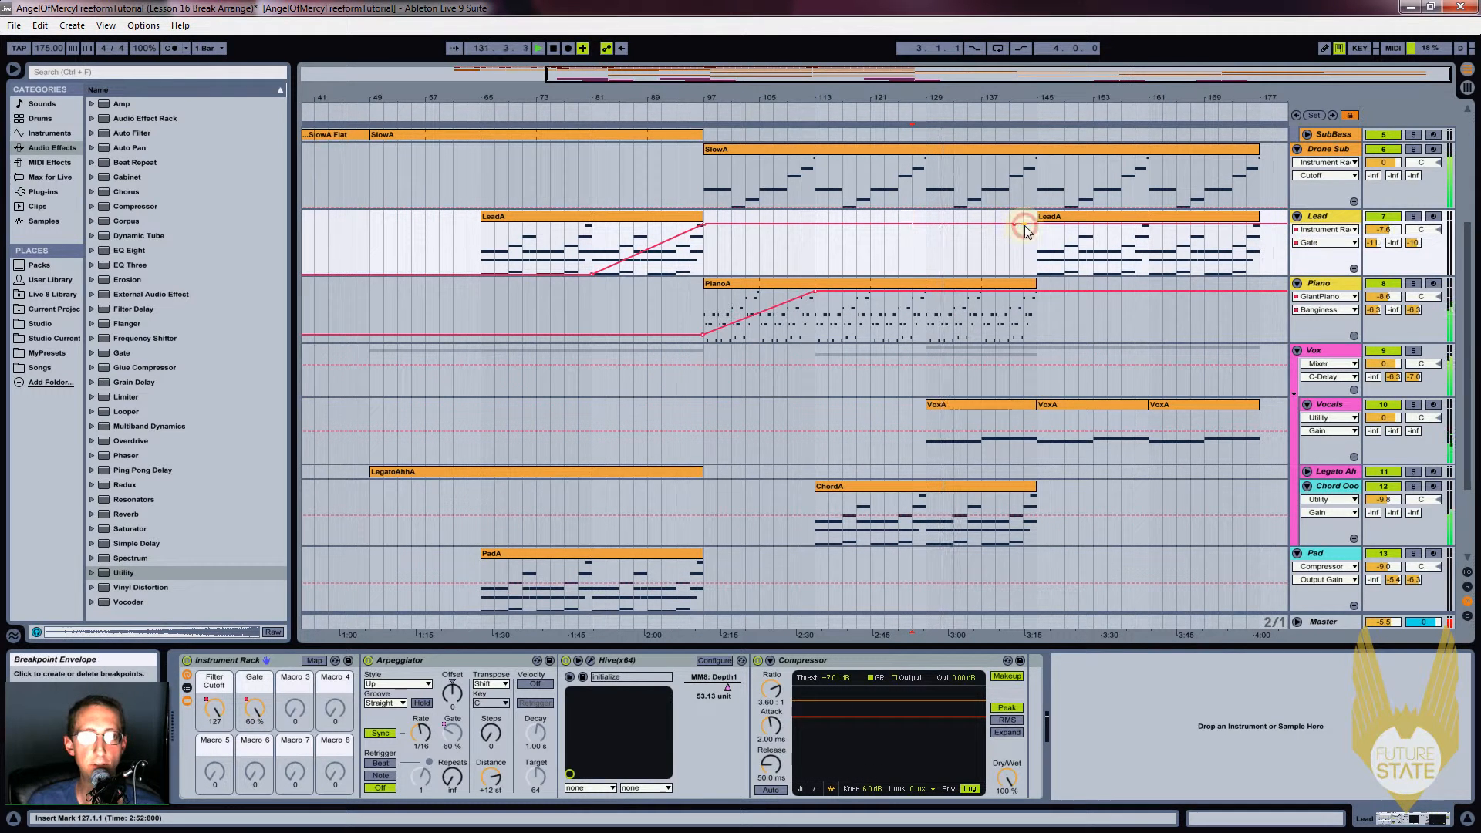
left_click_drag(1024, 226, 1029, 254)
On Lead's Filter Cutoff automation, drop the envelope to 0 at bar 145 and ramp it up to 127 at bar 177
left_click(1318, 247)
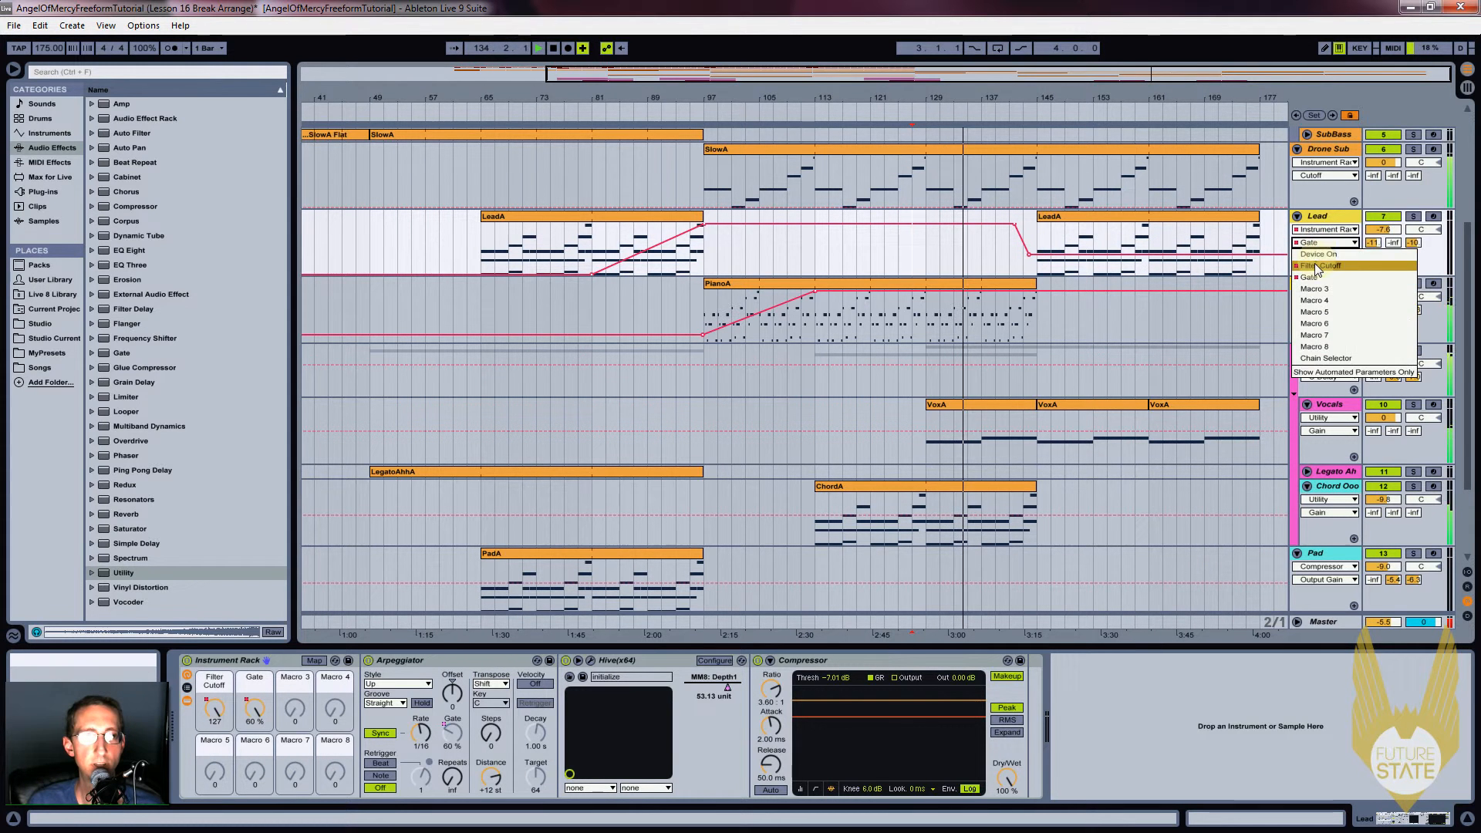
left_click(1315, 262)
left_click(1017, 225)
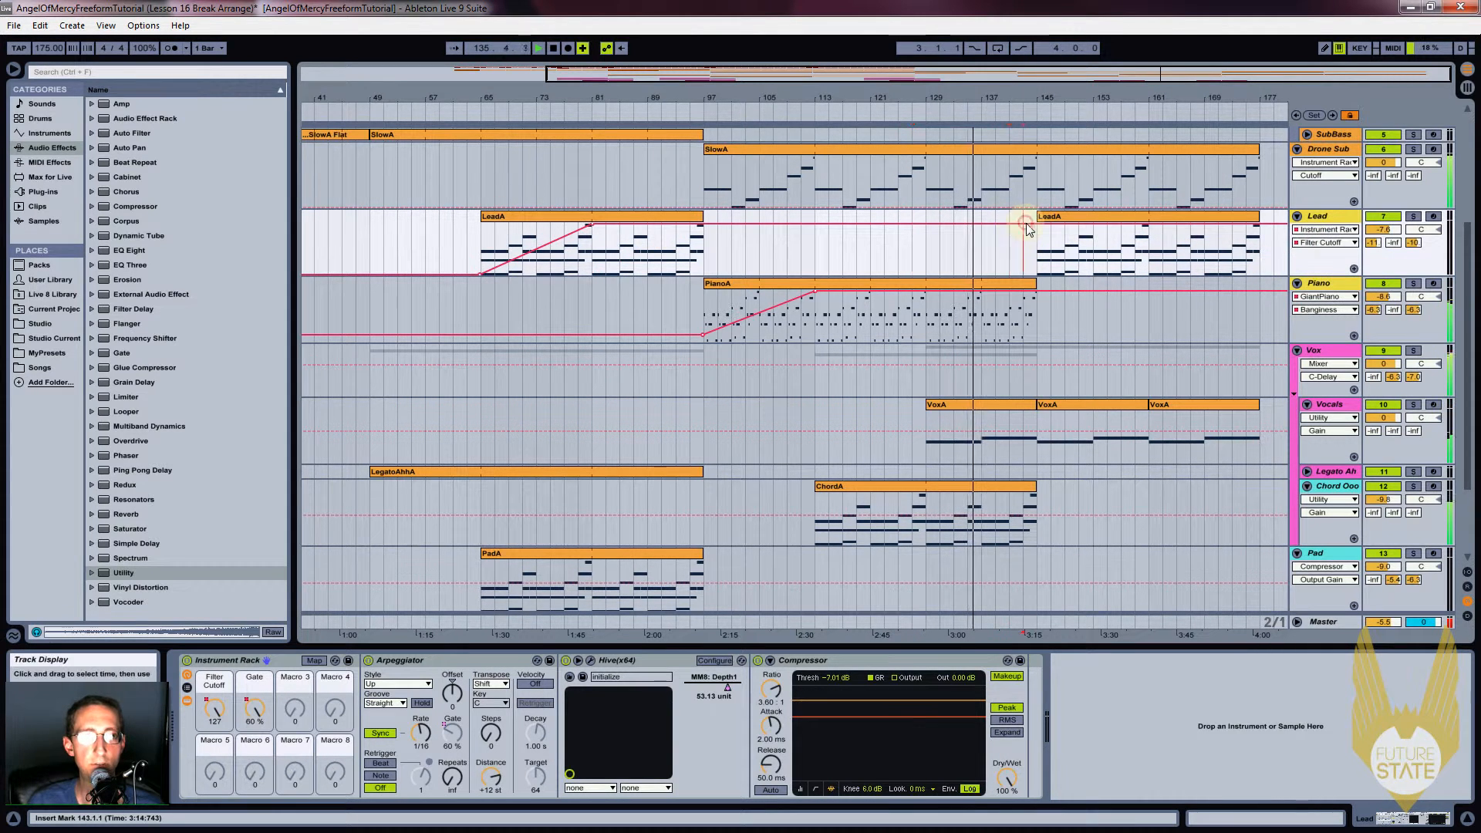
left_click_drag(1026, 225, 1036, 275)
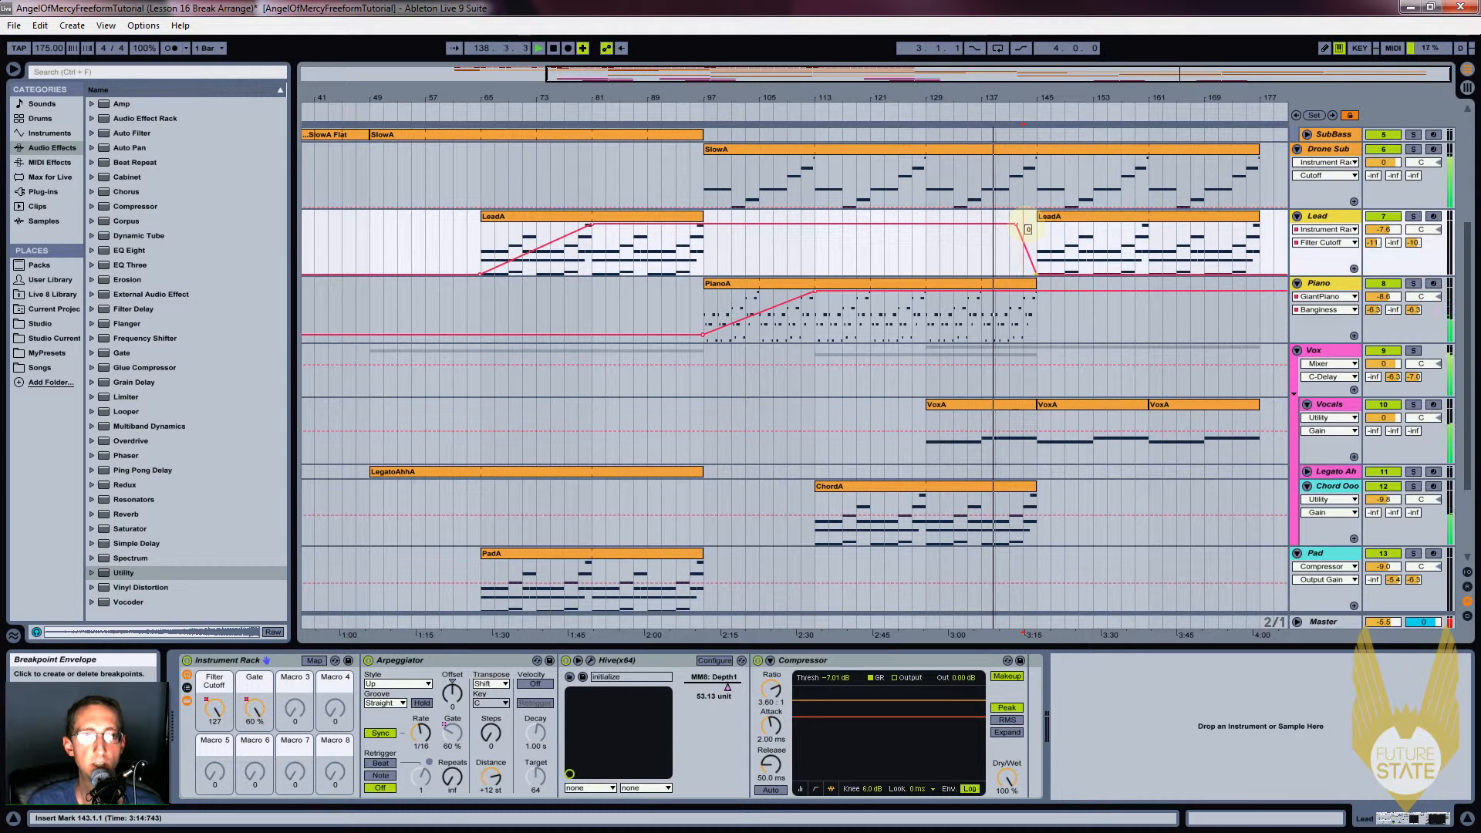
left_click(1113, 274)
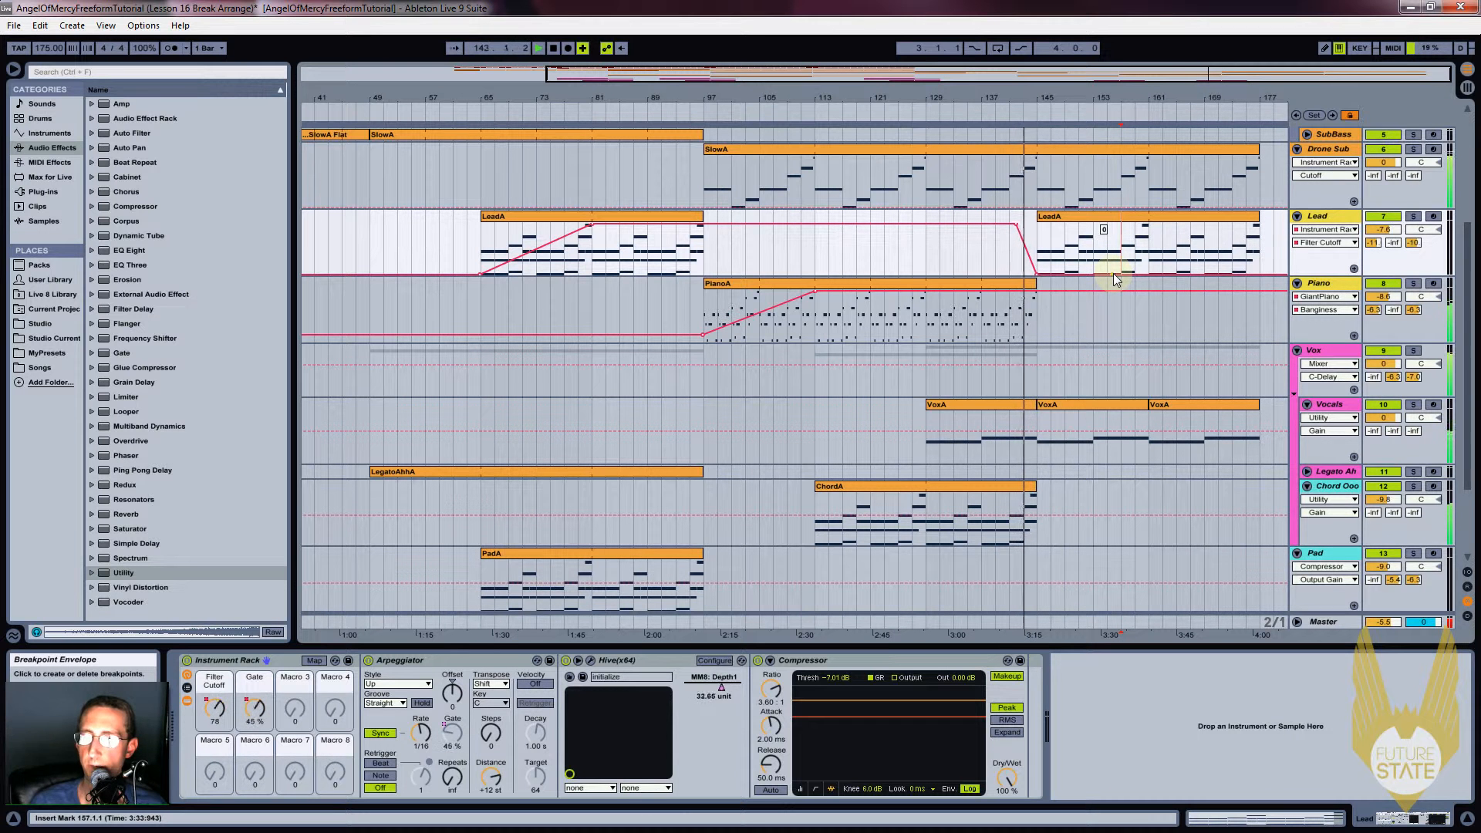
left_click_drag(1113, 273, 1264, 231)
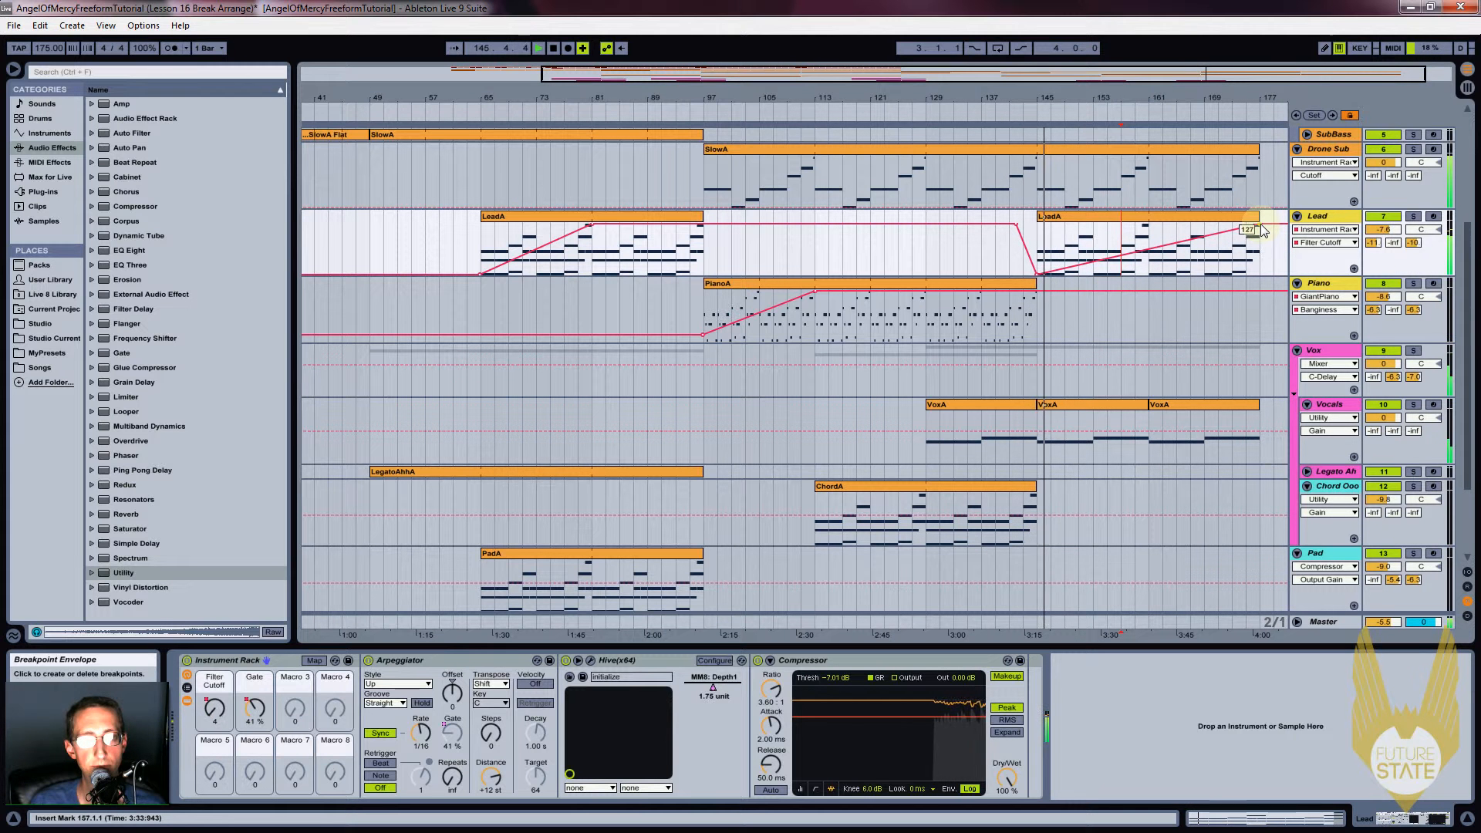
Place the BassQuickA and SubQuickA clips on the Bass and SubBass tracks over bars 161 to 177
left_click_drag(1186, 103, 1195, 224)
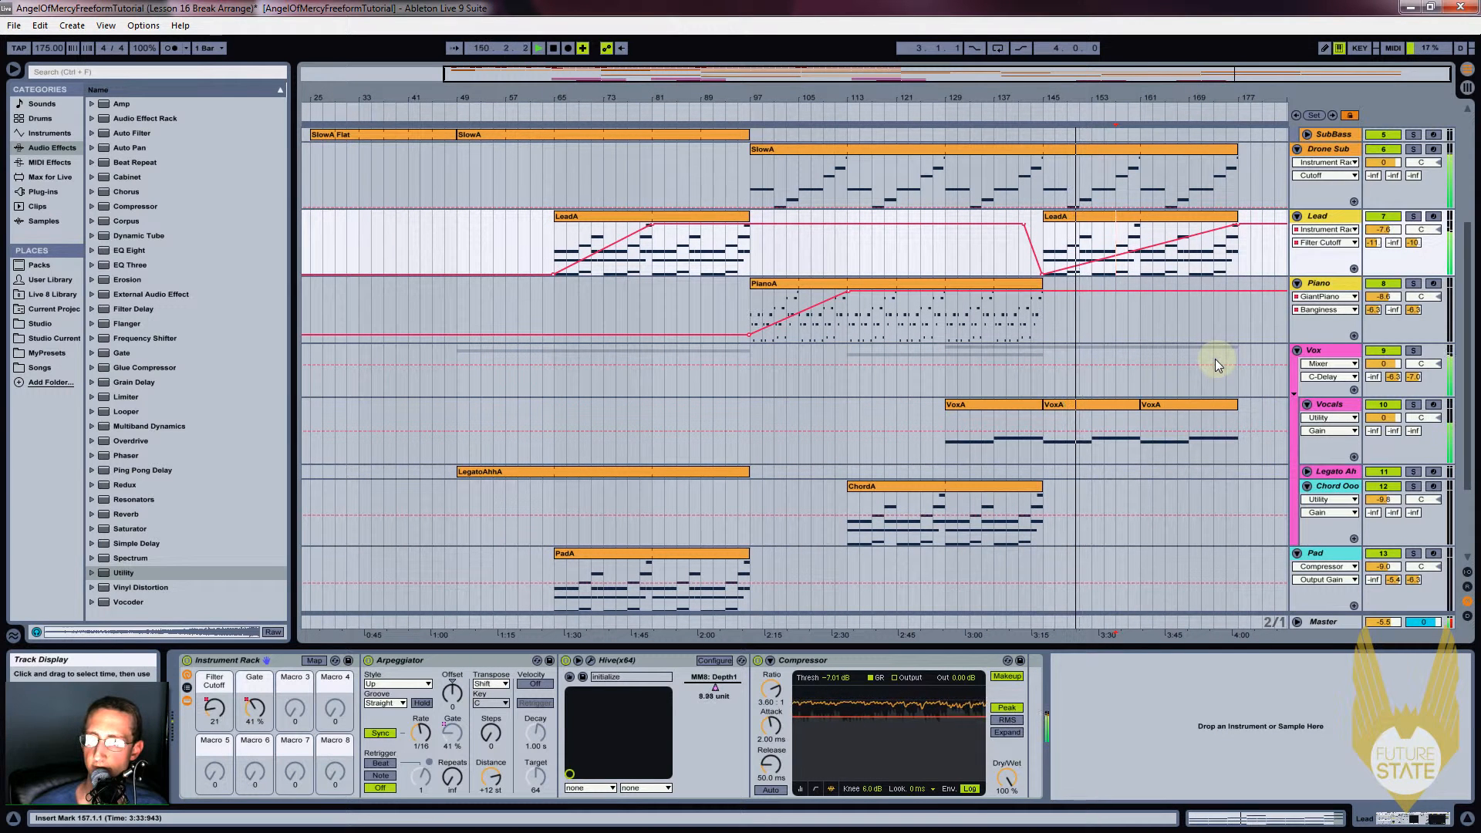
scroll(1206, 387, "up", 3)
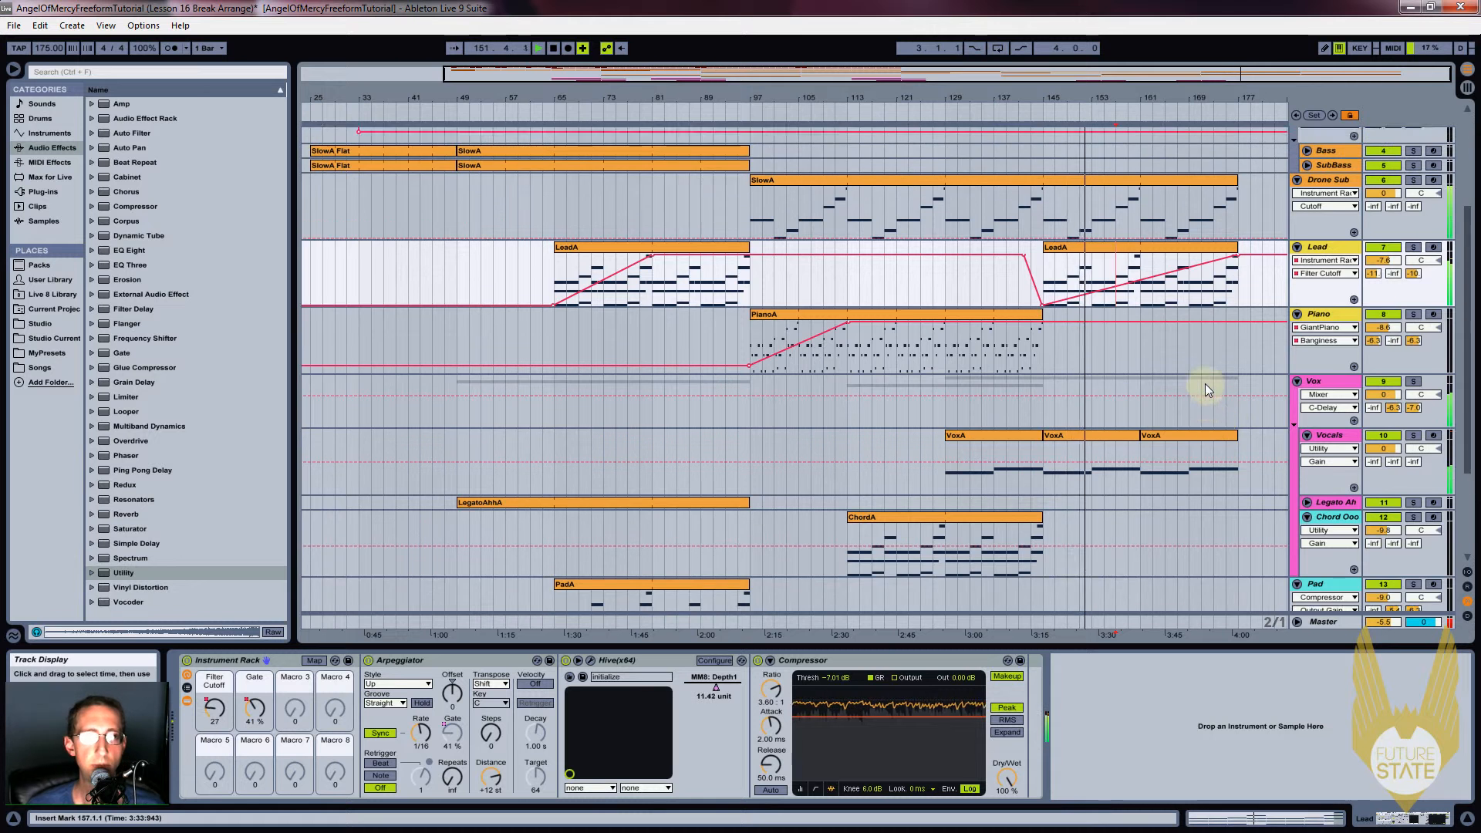
key("Tab")
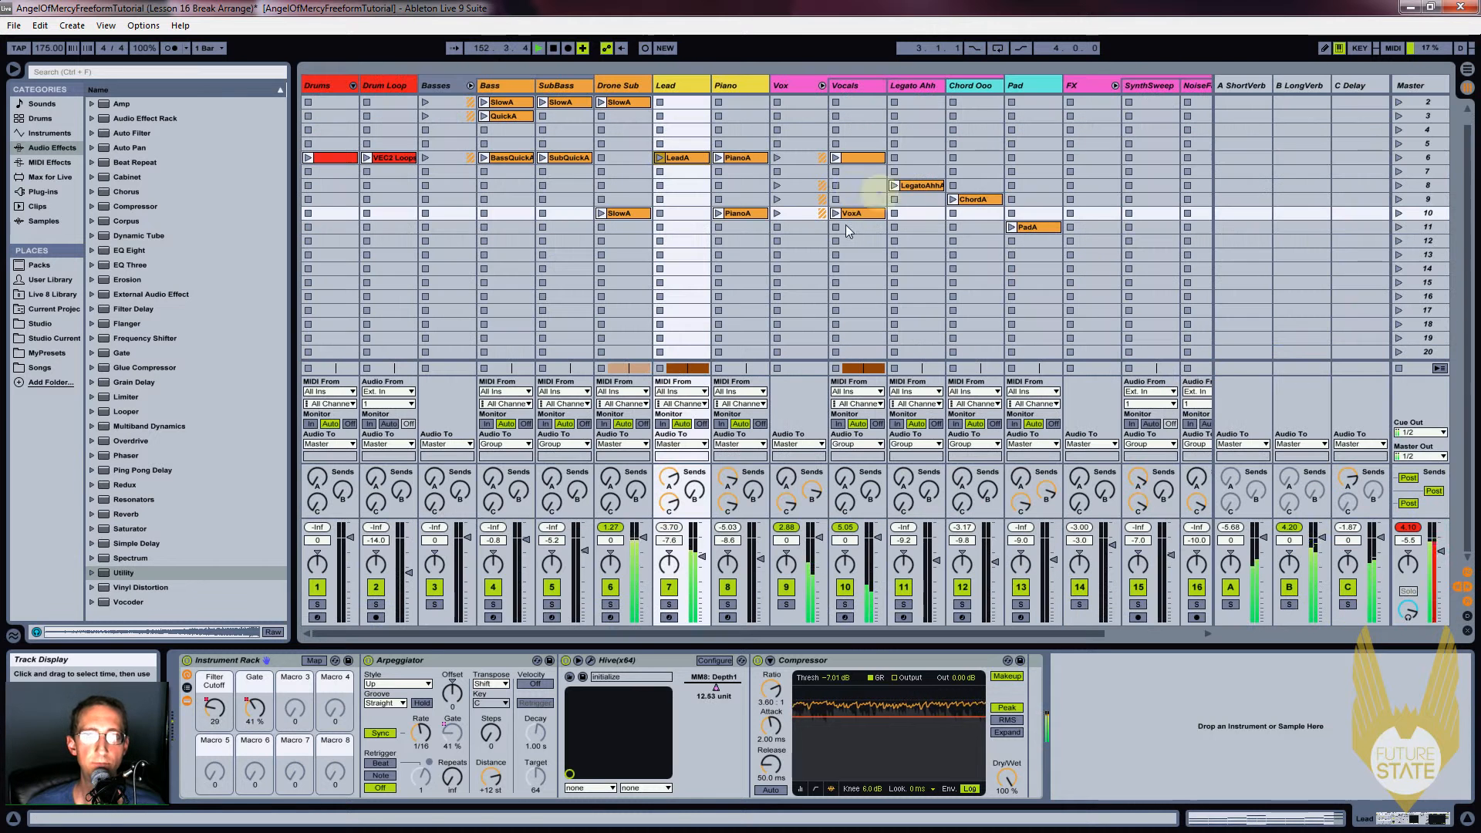
left_click(563, 158)
left_click(511, 158, "shift")
left_click_drag(511, 159, 1207, 247)
key("Tab")
left_click(1196, 238)
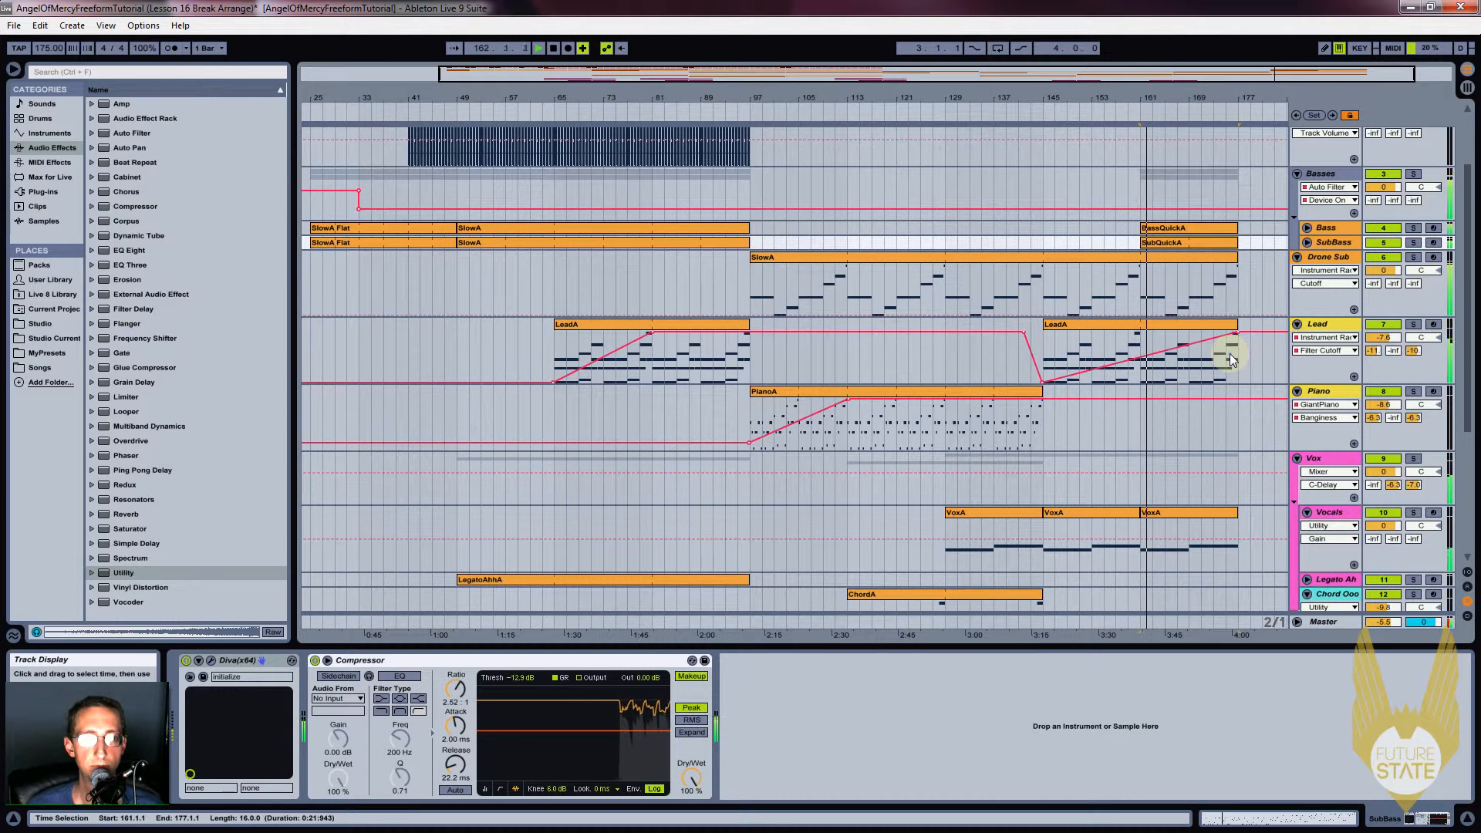
Stop playback and select the Basses group track to check its Auto Filter
key("space")
left_click(1320, 174)
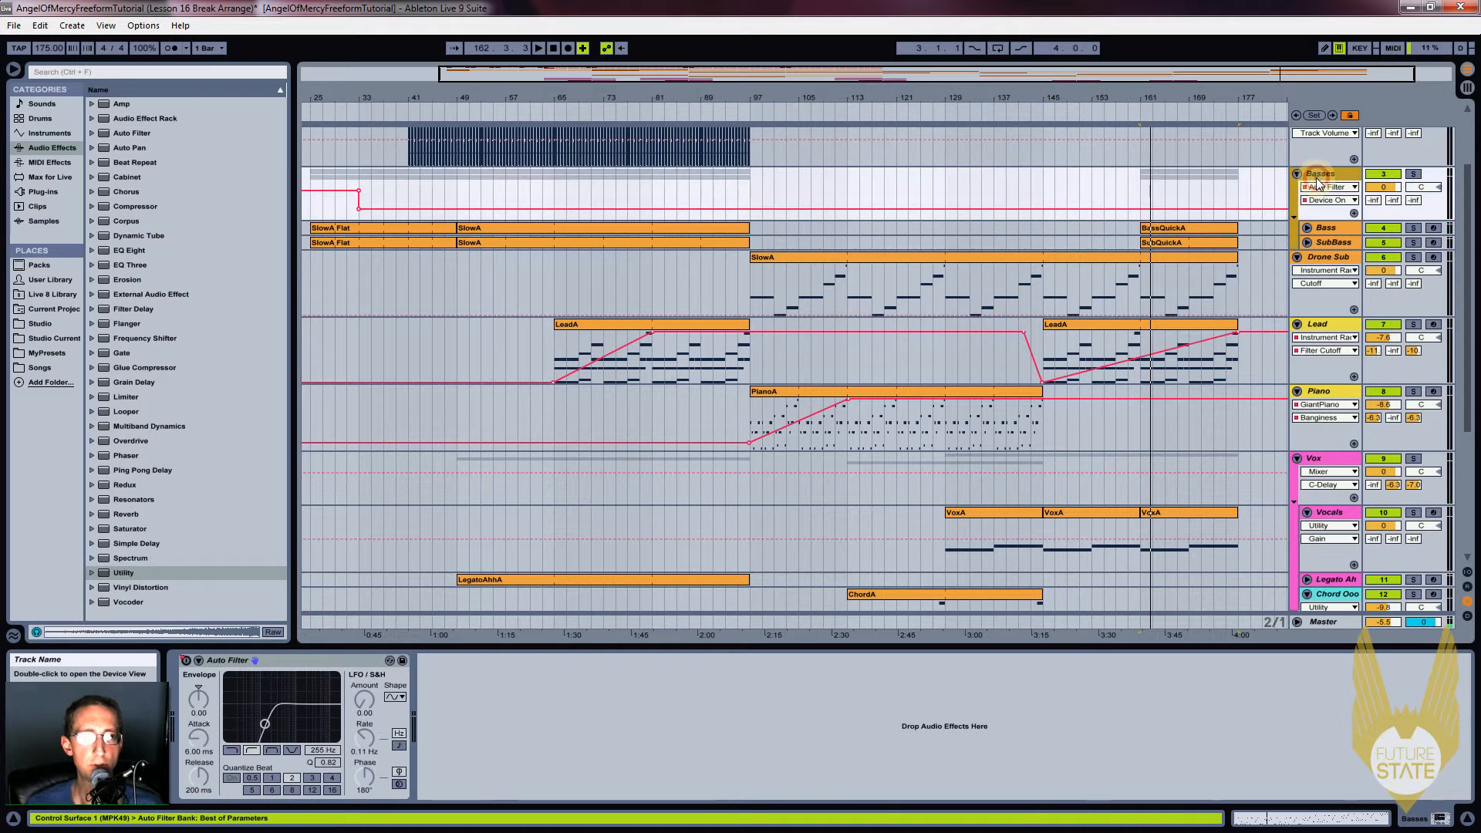
right_click(1318, 178)
left_click(1161, 394)
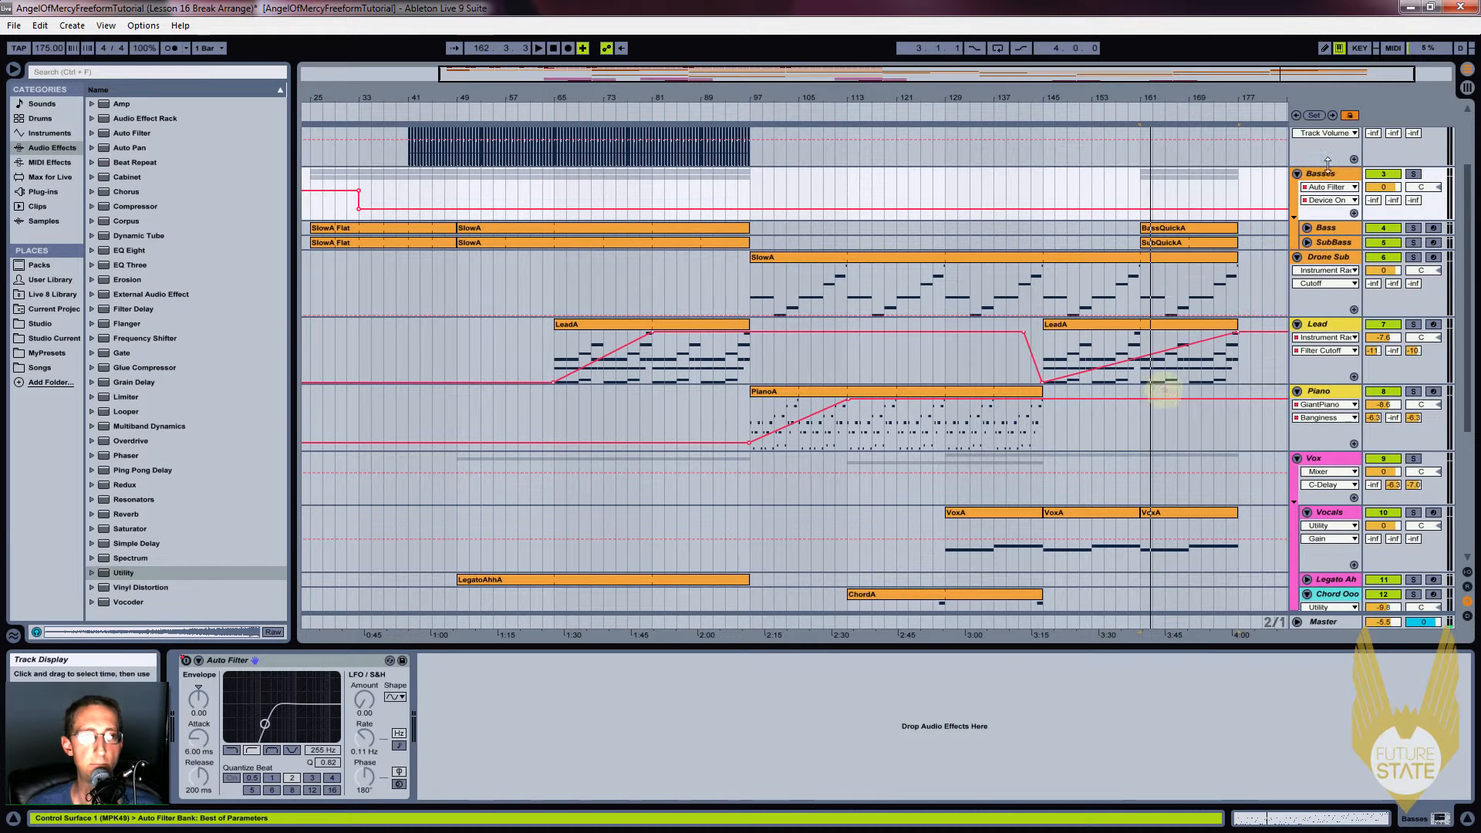
Place the red Session clip from the Drums track at bar 161 in the arrangement and fill the track up to bar 169
left_click_drag(1215, 96, 1135, 93)
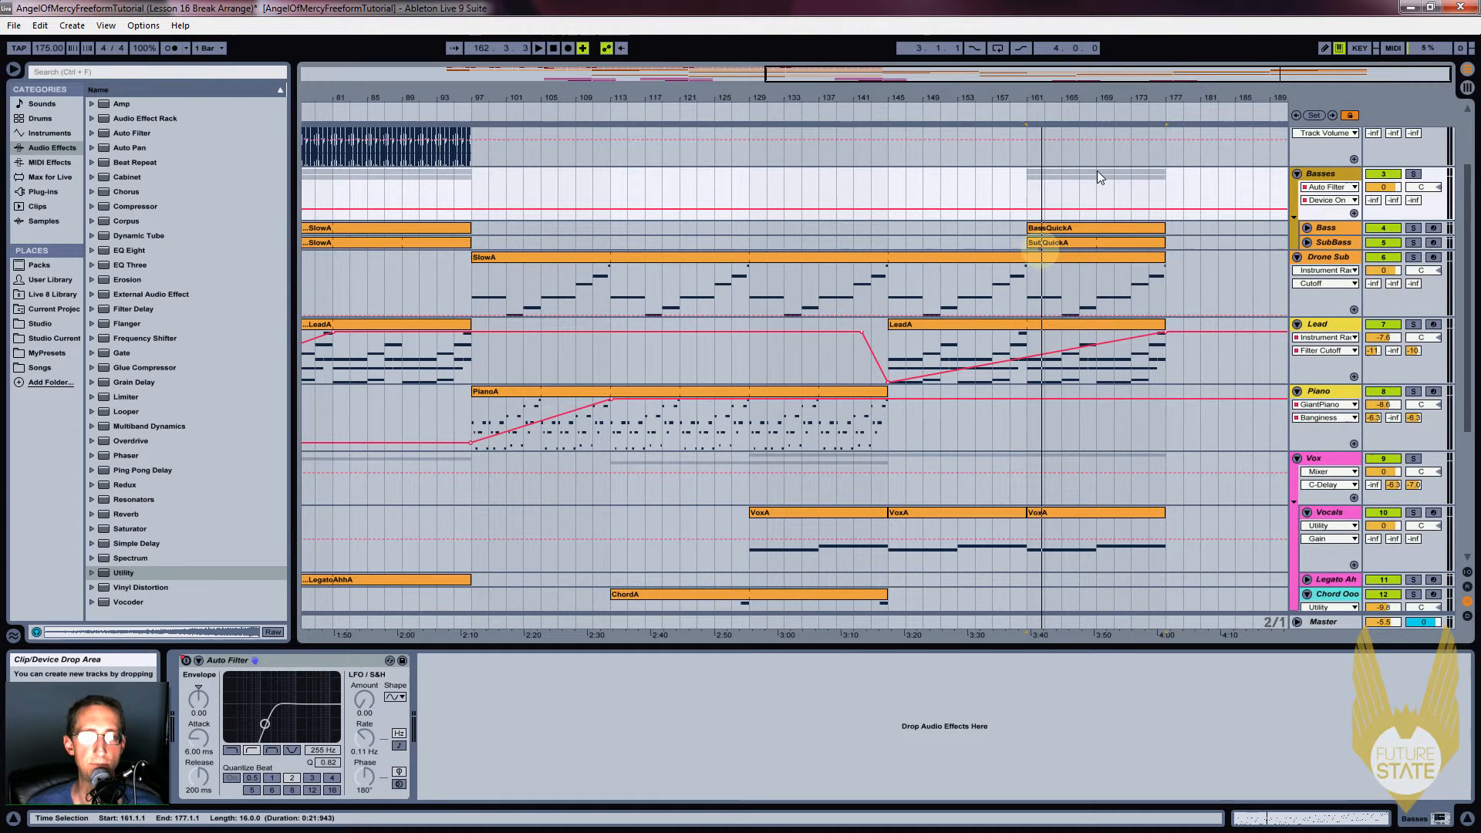
scroll(1095, 174, "up", 3)
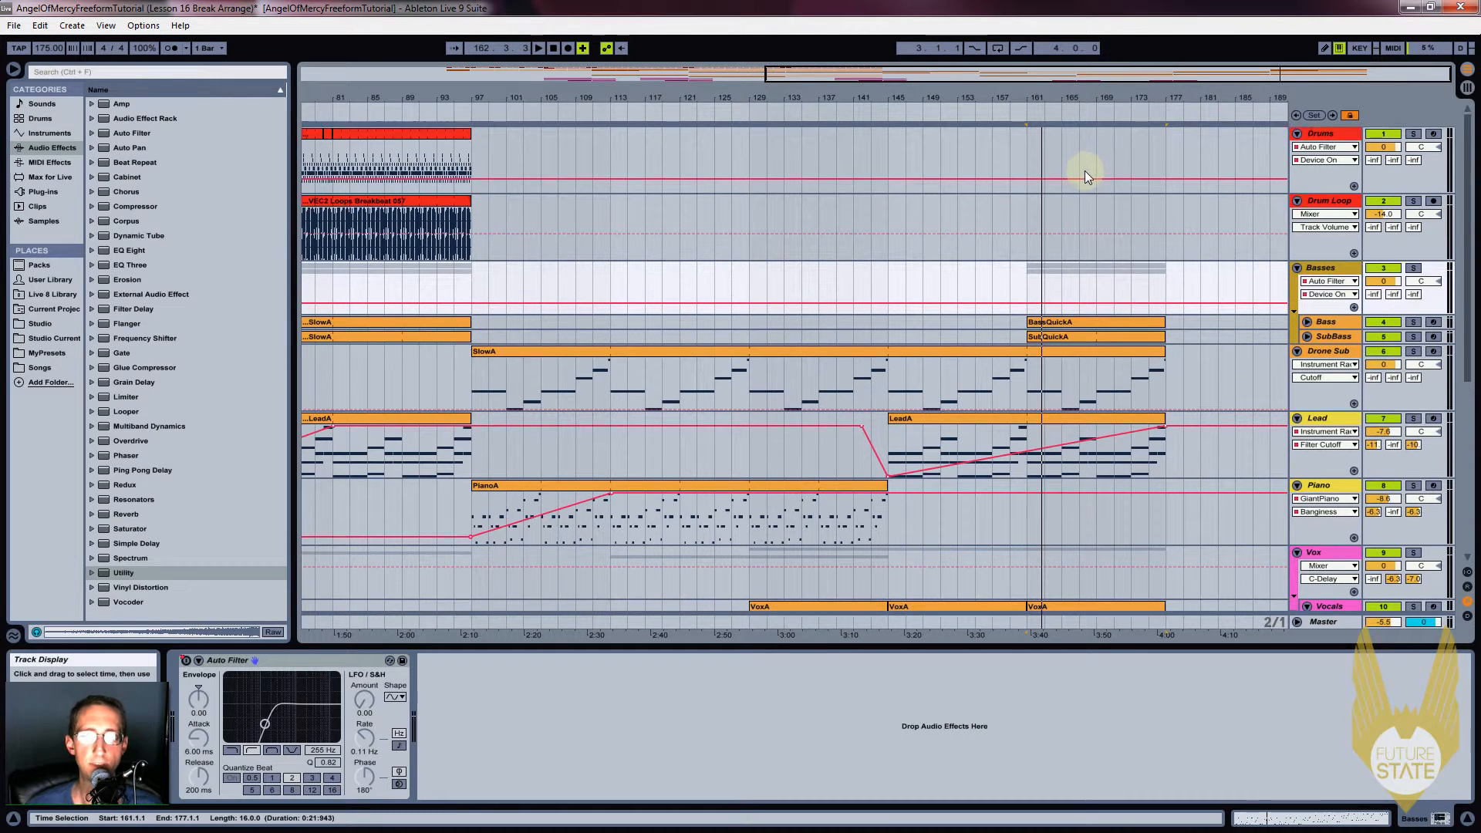
key("Tab")
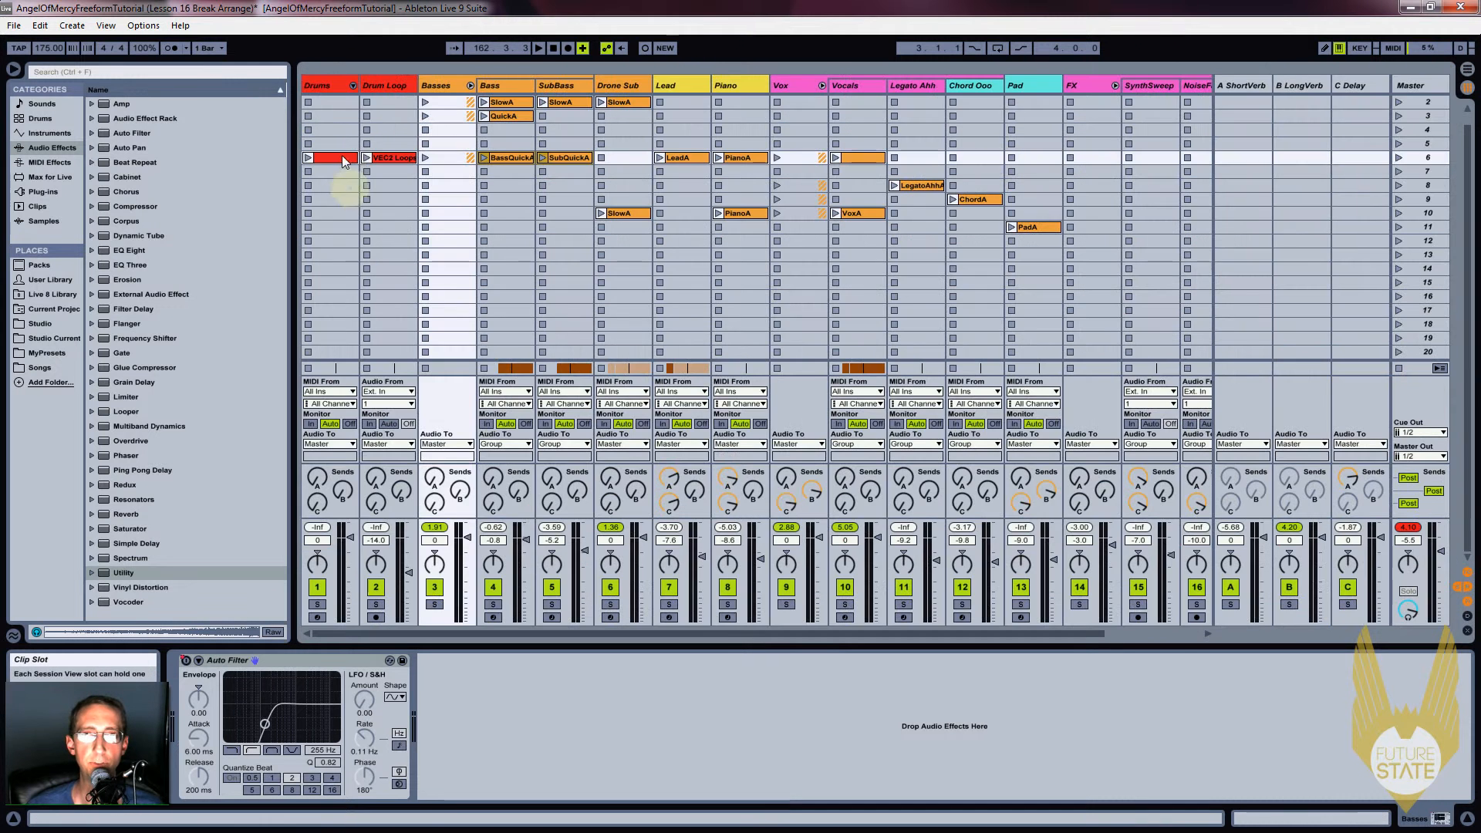
key("Tab")
left_click(1029, 158)
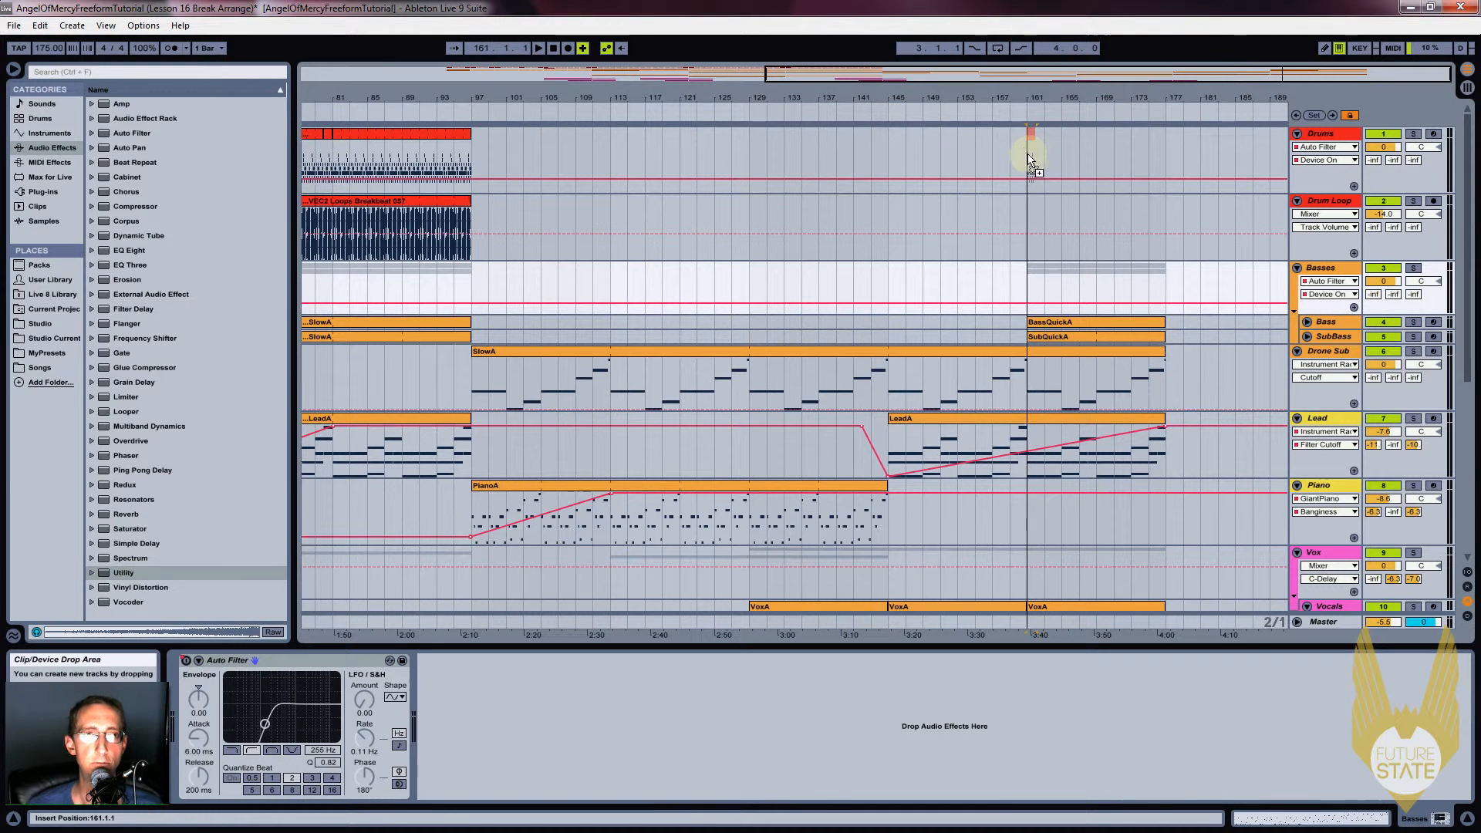
key("ctrl+v")
key("ctrl+v")
key("ctrl+v")
key("ctrl+v")
key("ctrl+v")
key("ctrl+v")
key("ctrl+v")
key("ctrl+v")
key("ctrl+v")
key("ctrl+v")
key("ctrl+v")
key("ctrl+v")
key("ctrl+v")
key("ctrl+v")
key("ctrl+v")
key("ctrl+v")
key("ctrl+v")
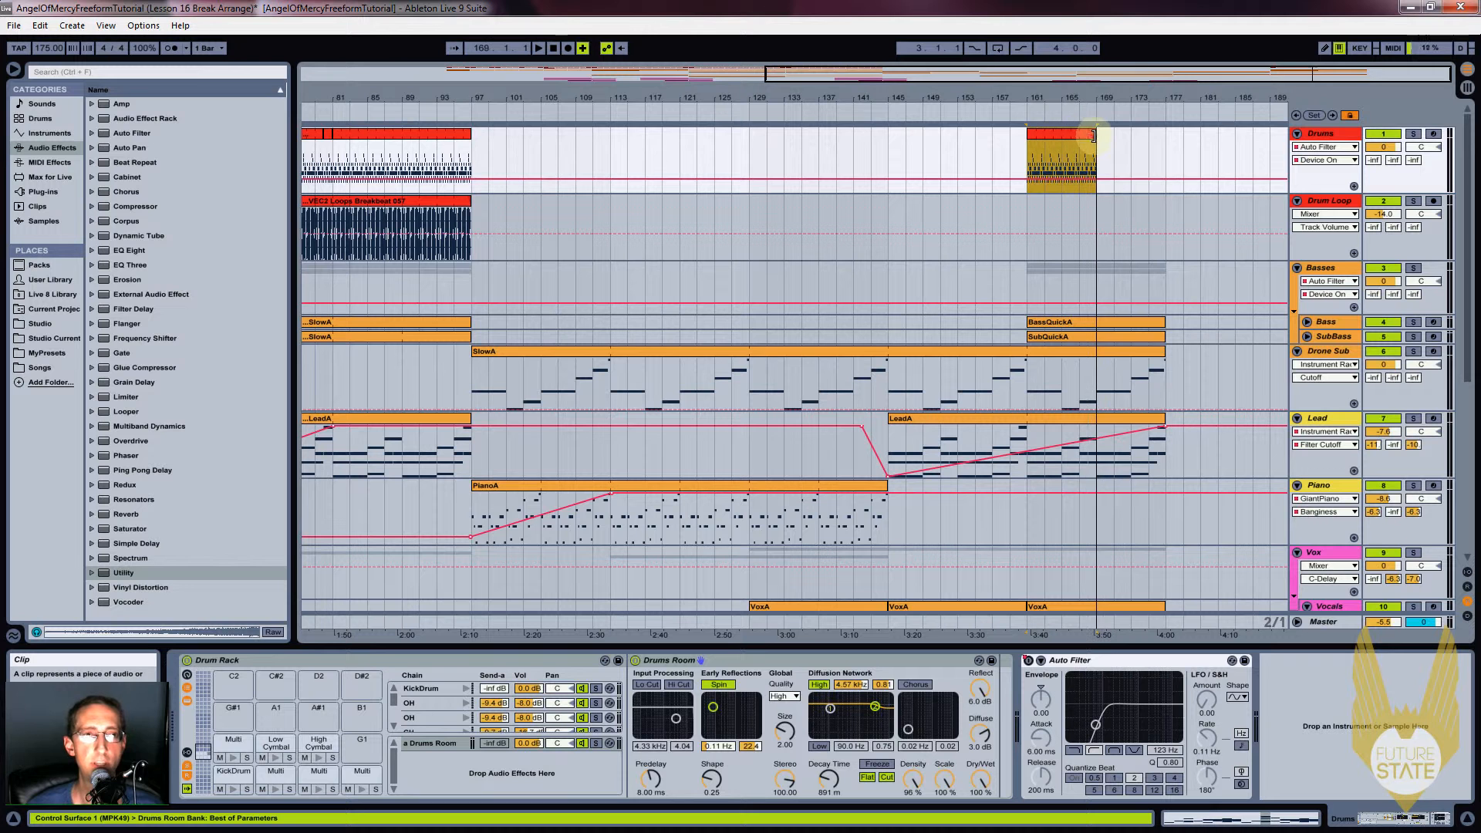
left_click_drag(1173, 140, 1092, 143)
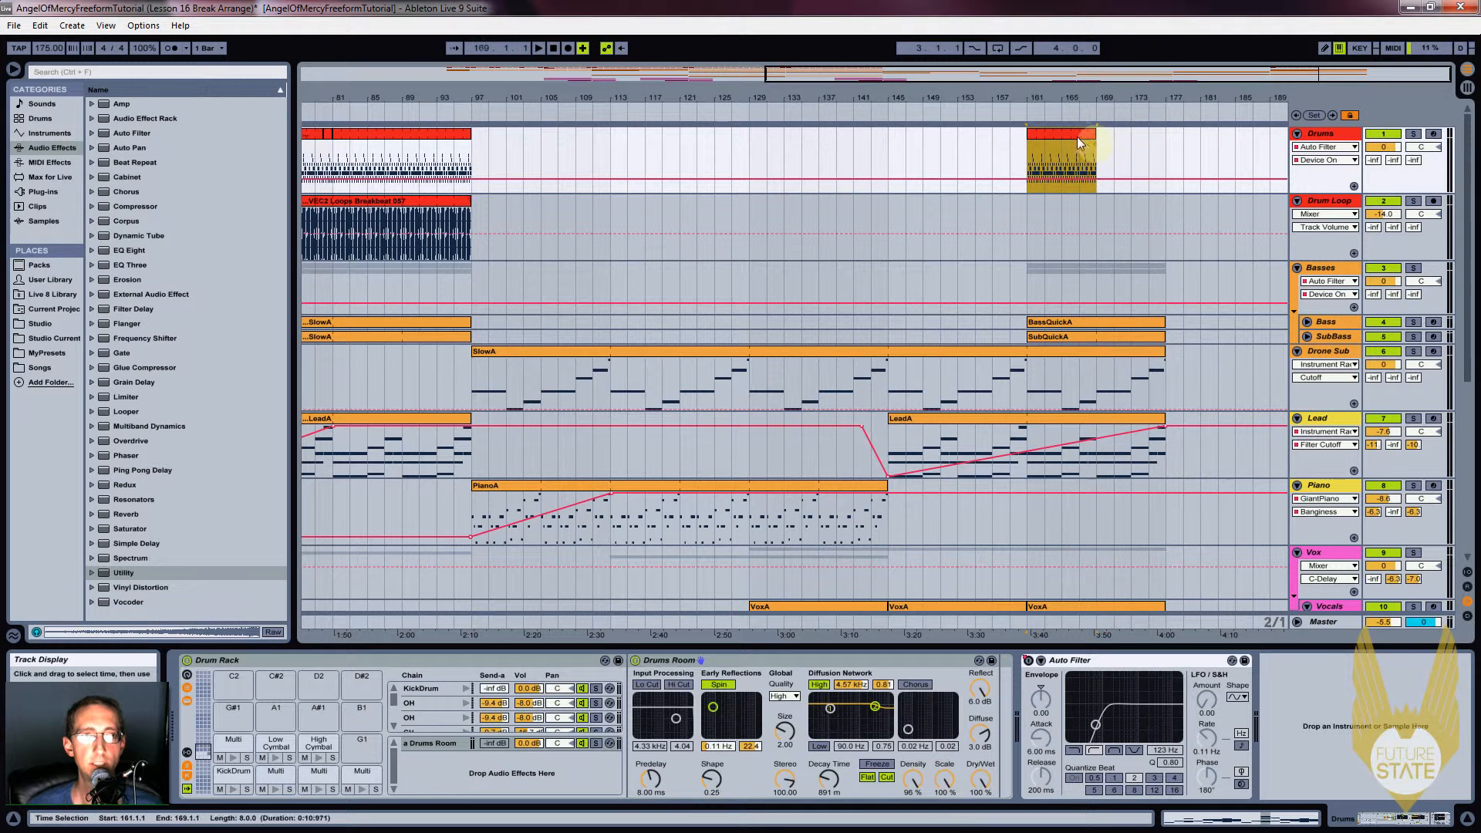
Play from bar 159, and deactivate the KickDrum, CH, Clap, Low Cymbal and High Cymbal notes in the Drums clip at bar 161
left_click(1011, 155)
key("space")
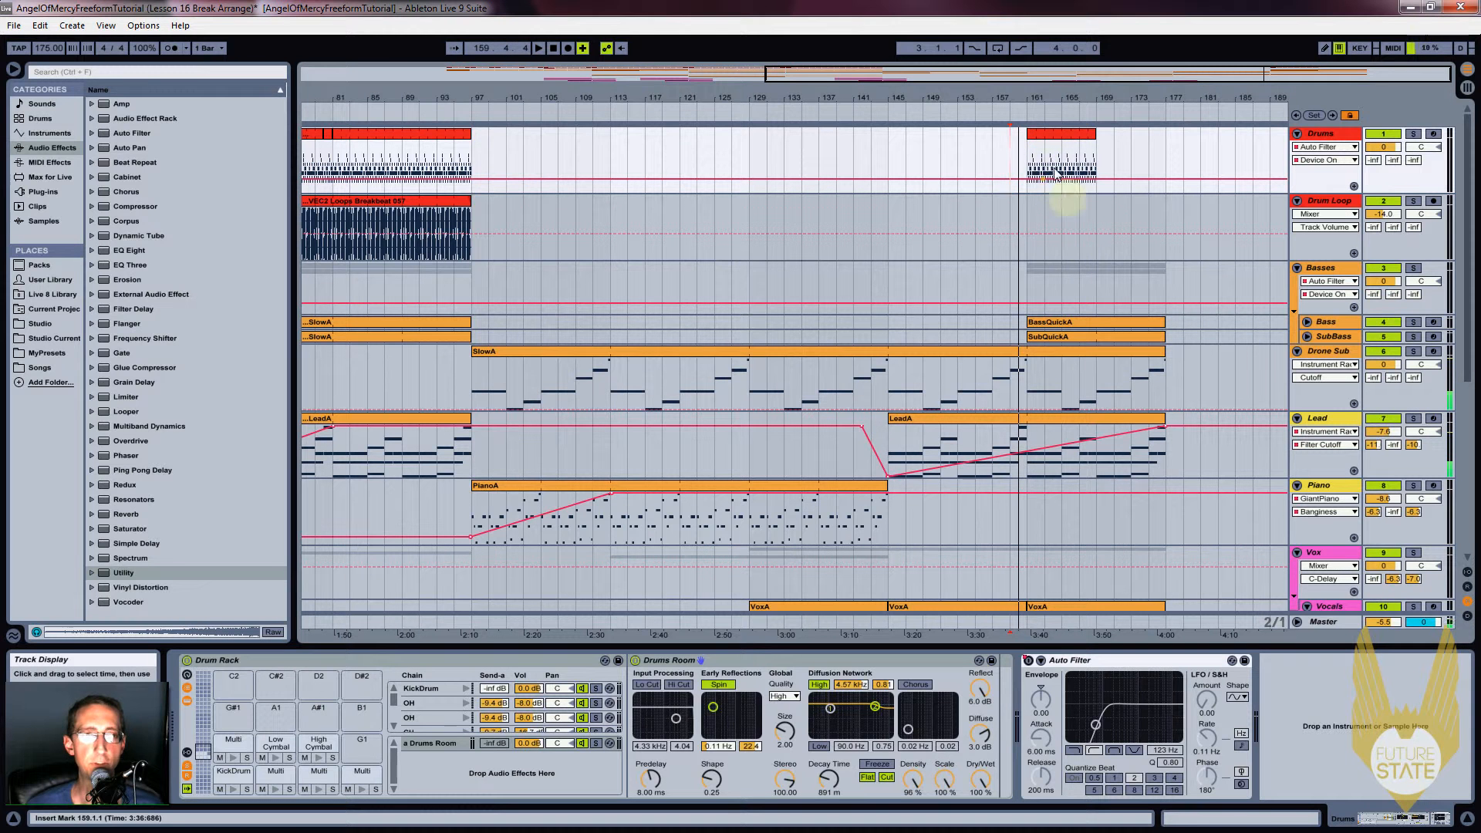
left_click(1054, 136)
left_click(403, 611)
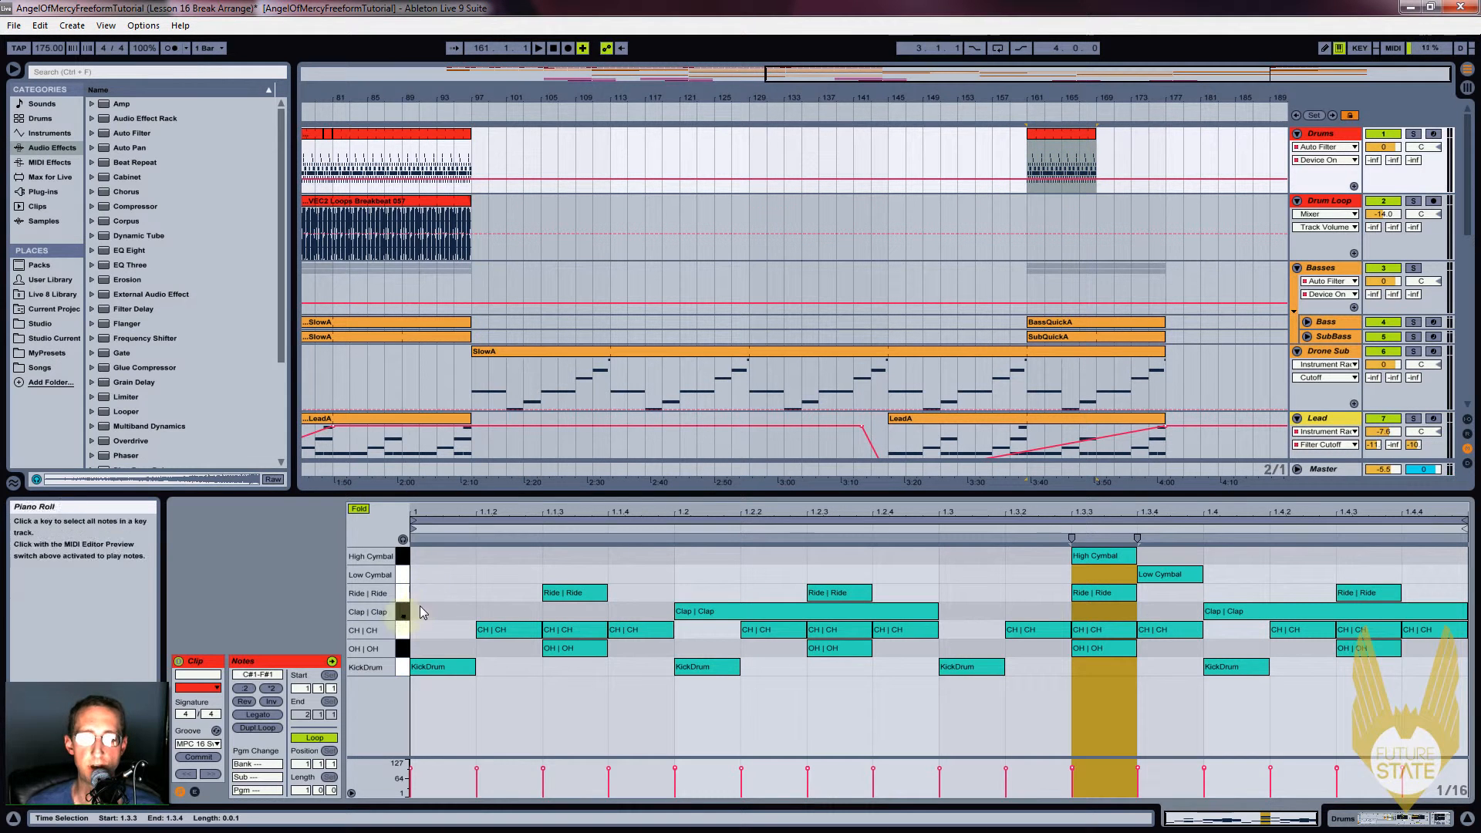
left_click(403, 669)
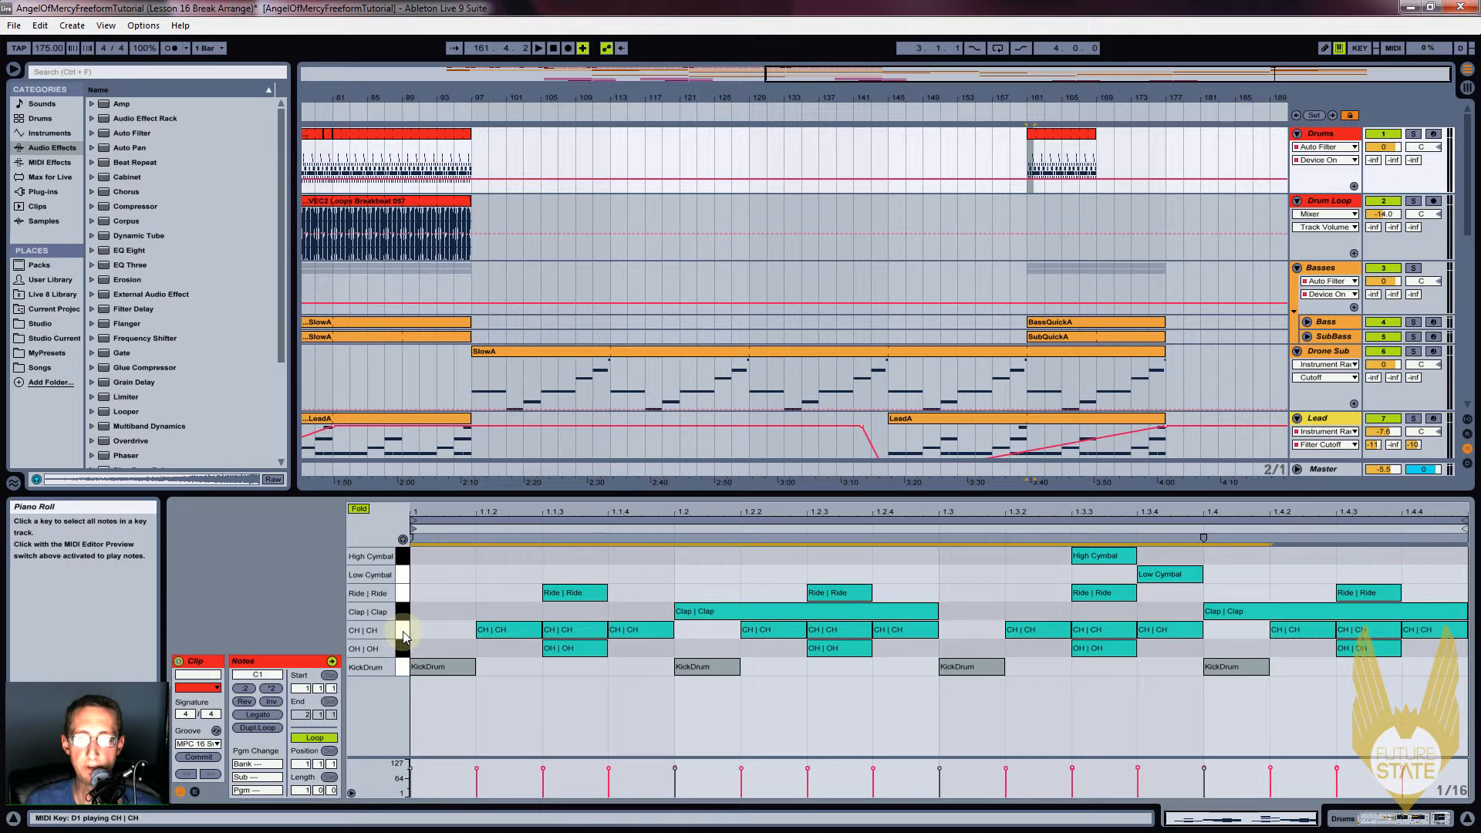
left_click(403, 634)
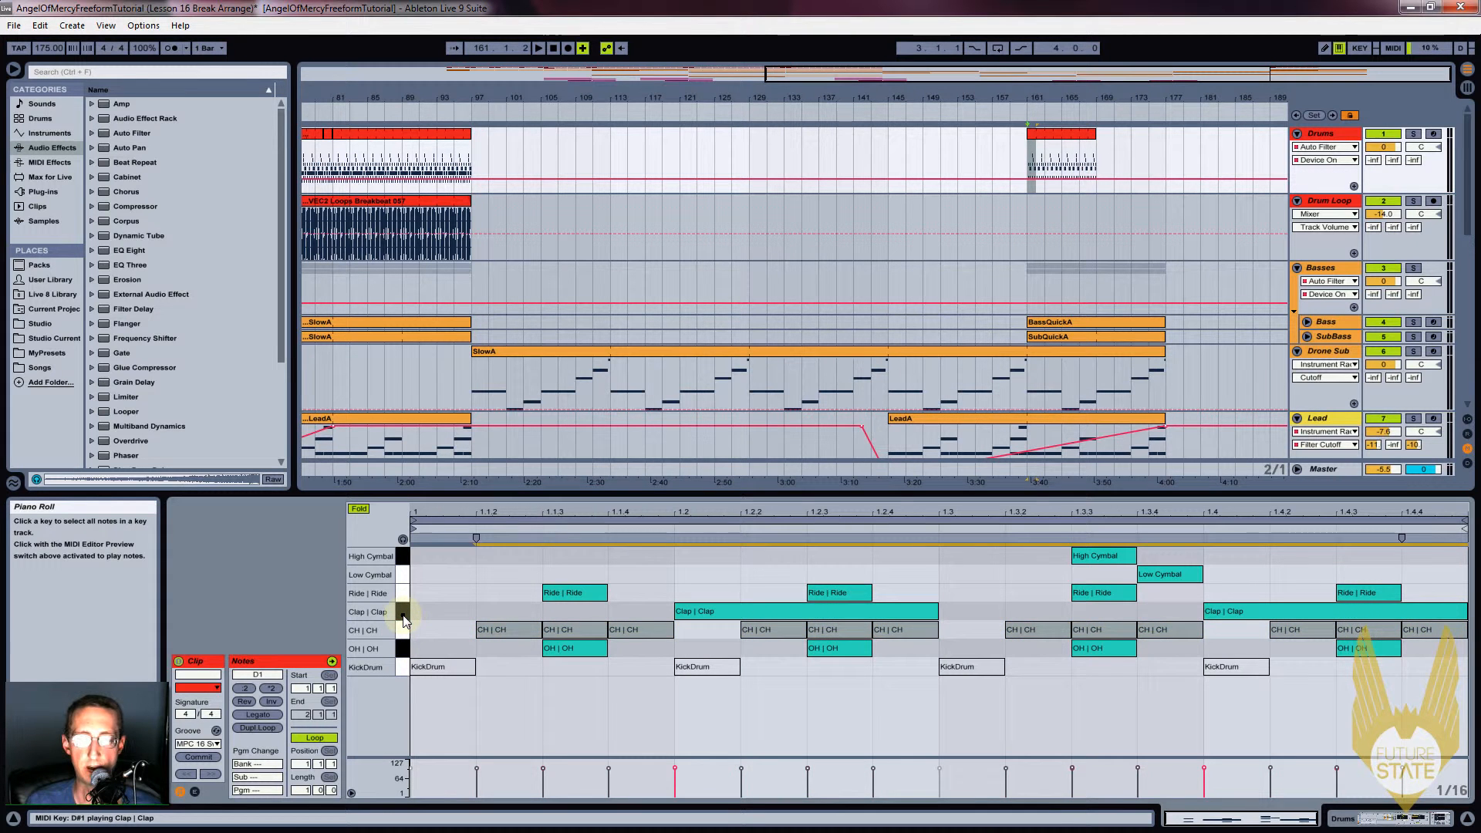
left_click(403, 614)
left_click_drag(401, 575, 404, 557)
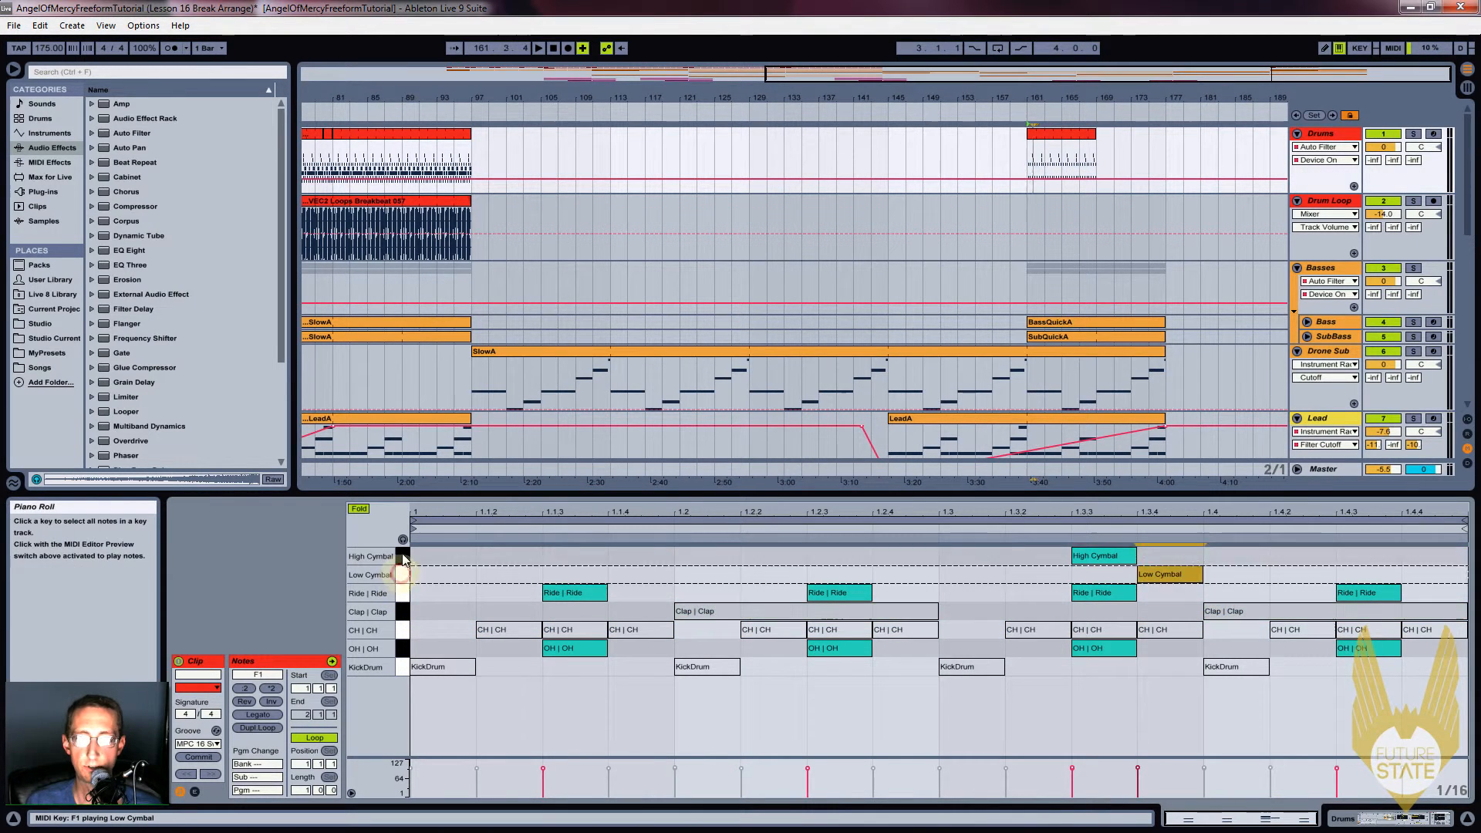
Listen to the arrangement from bar 159 and deactivate the Ride notes in the Drums clip at bar 161
left_click(1012, 147)
left_click(1009, 98)
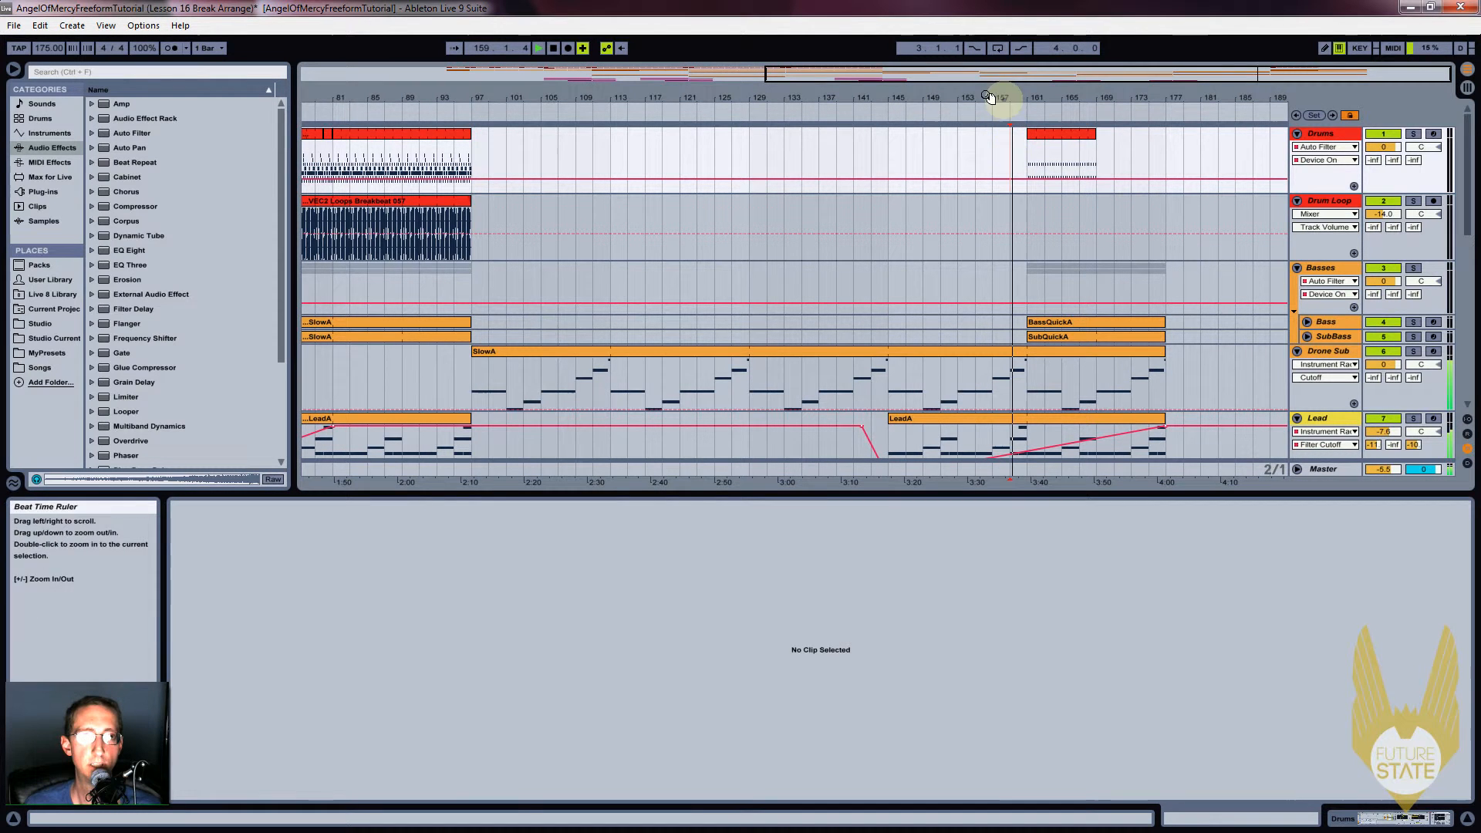
left_click_drag(965, 95, 969, 91)
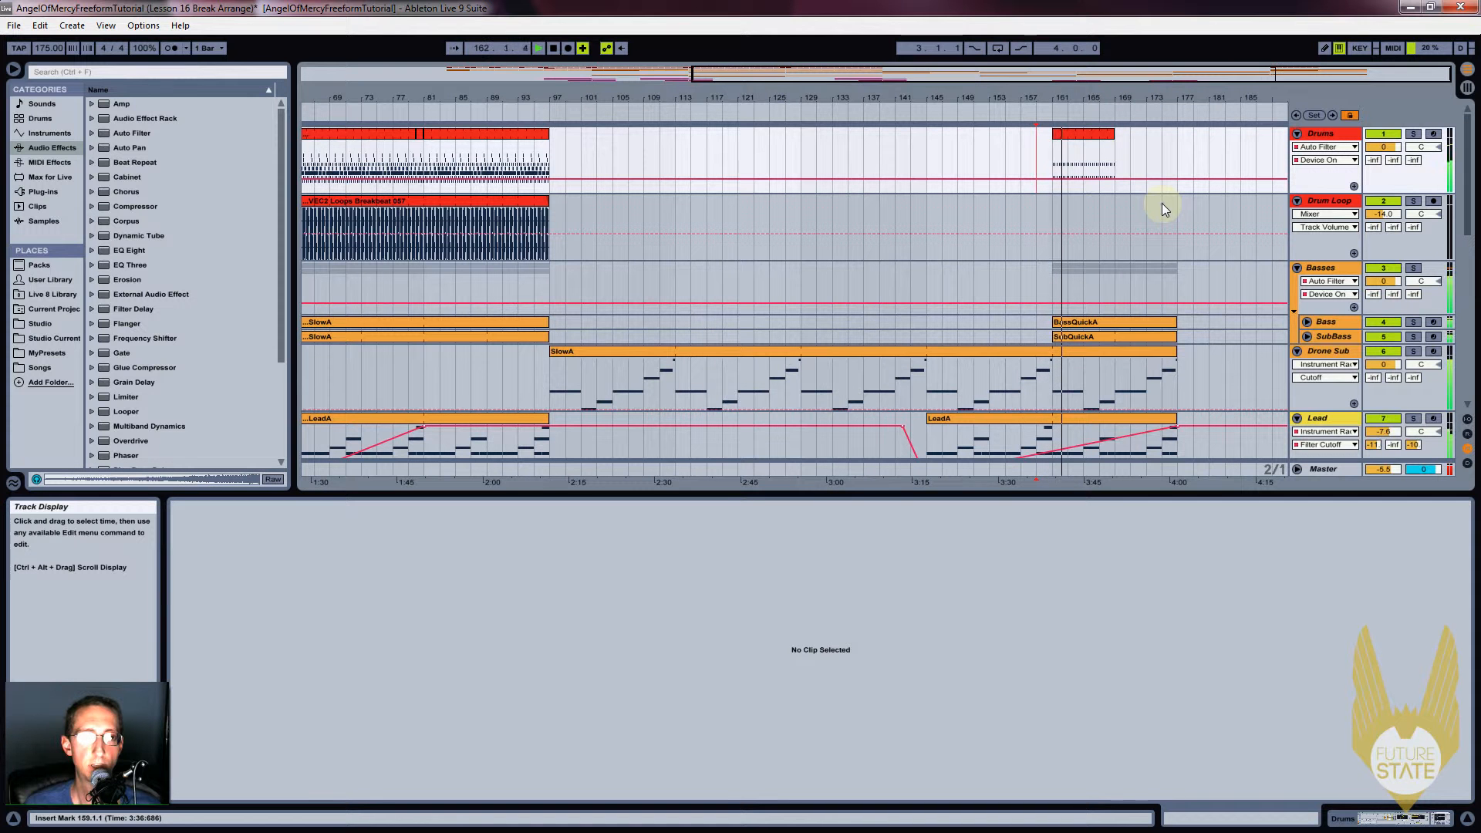
left_click(1094, 142)
key("space")
left_click(401, 597)
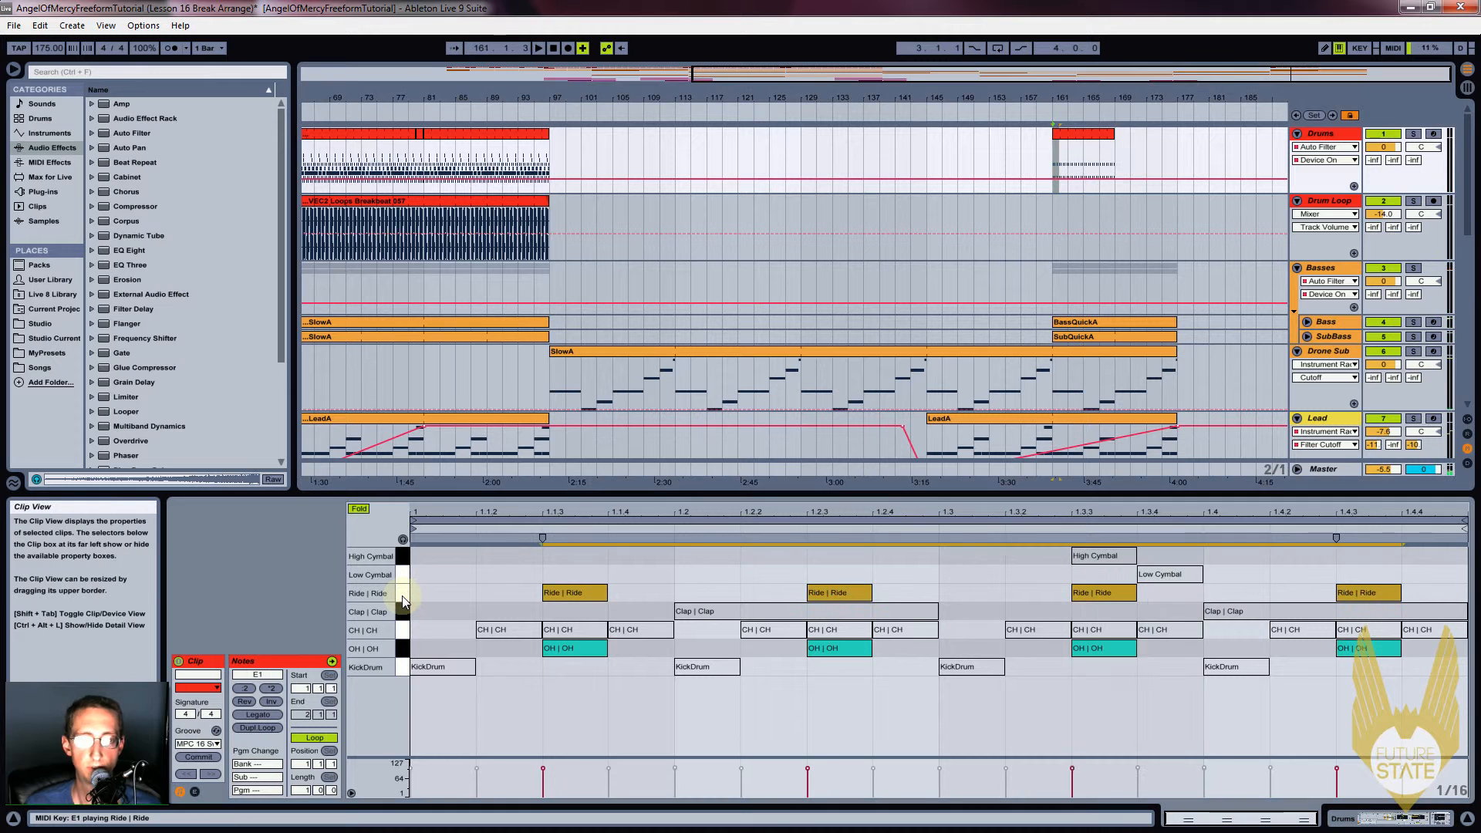
key("space")
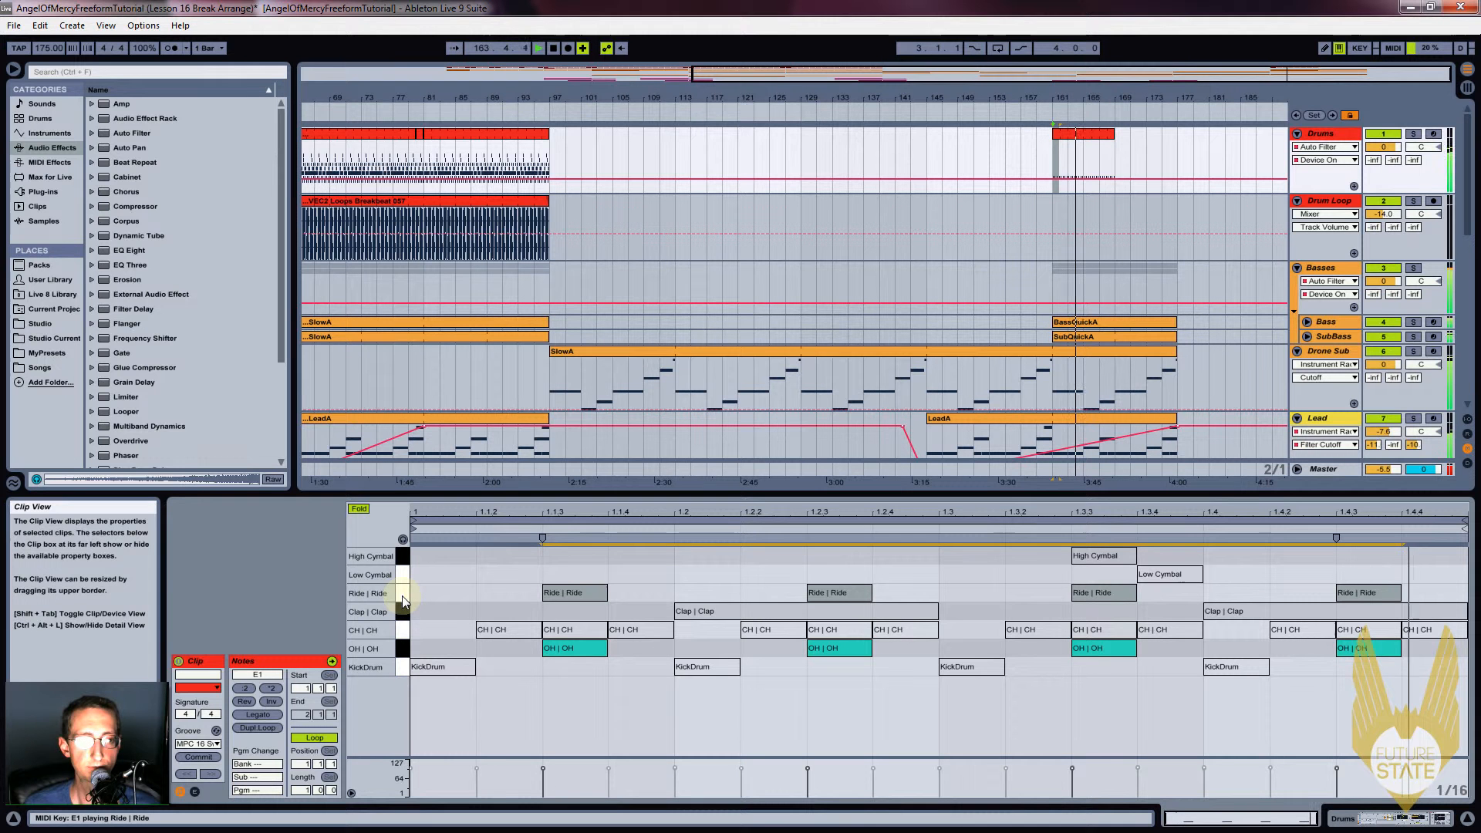
key("space")
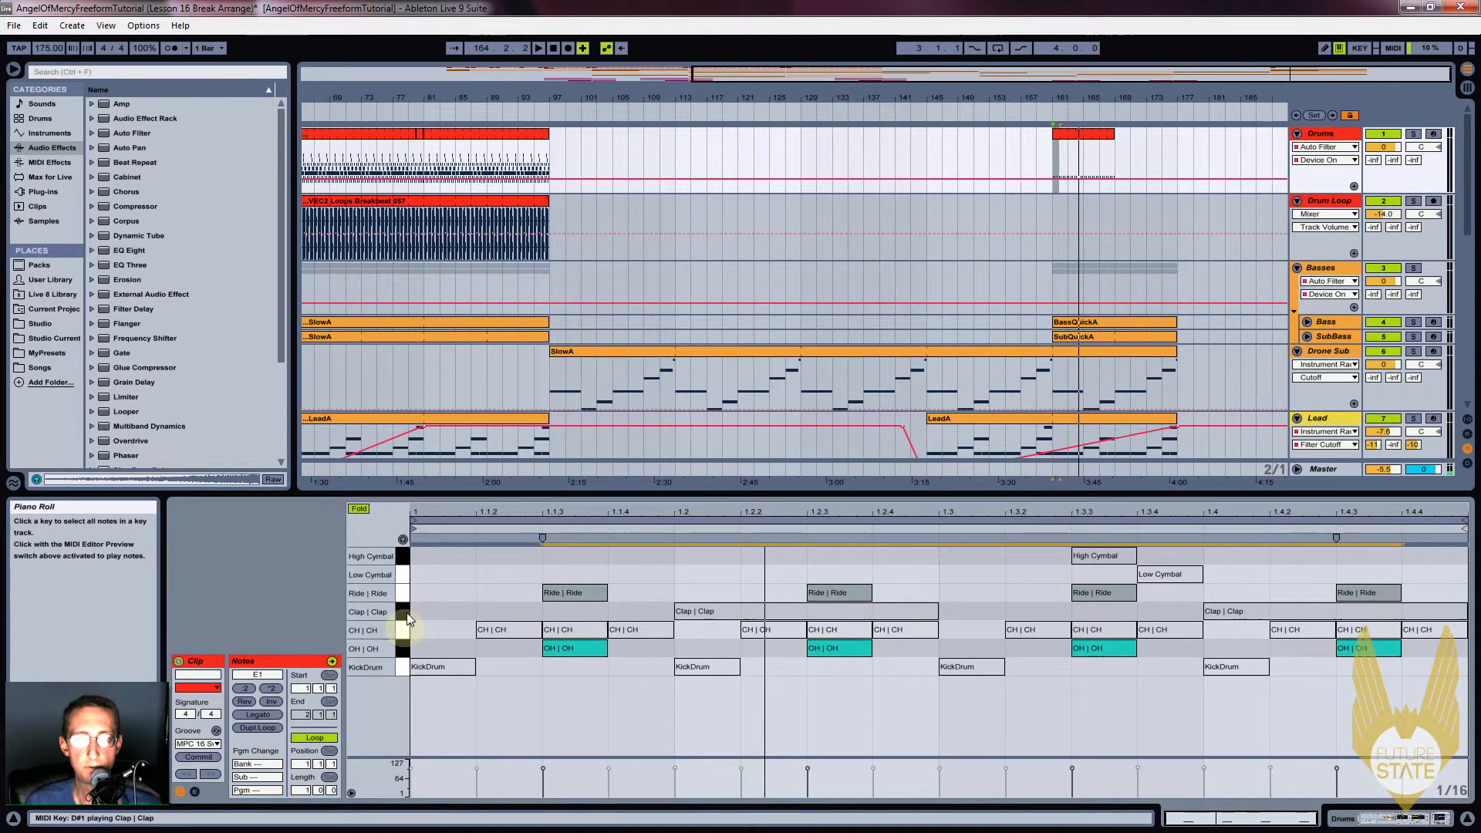
Reactivate the Drums clip's Clap notes with the OH notes deactivated, and duplicate the clip to fill bars 169 to 177
left_click(403, 611)
key("space")
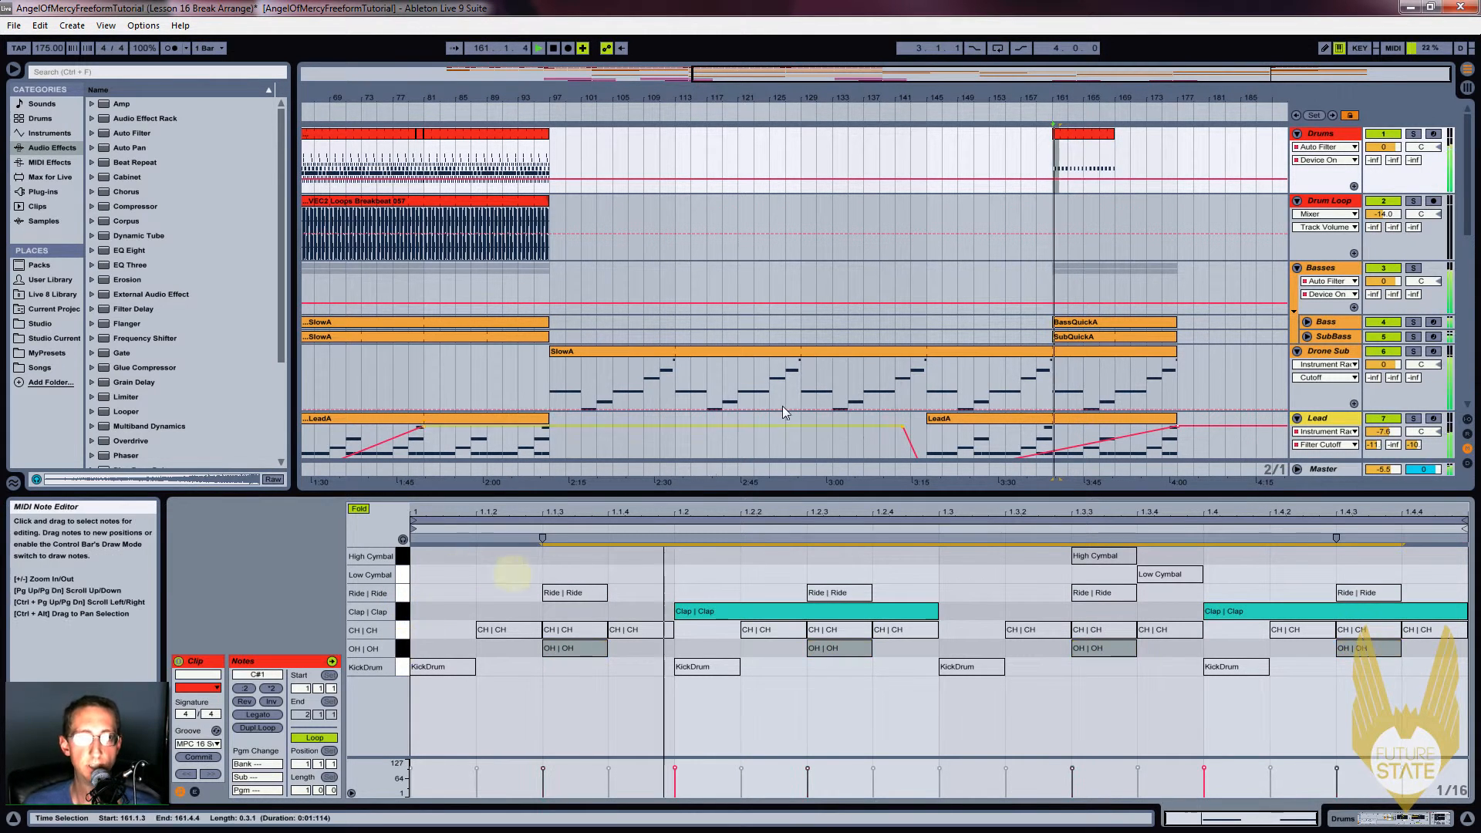
left_click_drag(1137, 88, 1137, 93)
left_click_drag(1028, 137, 1103, 137)
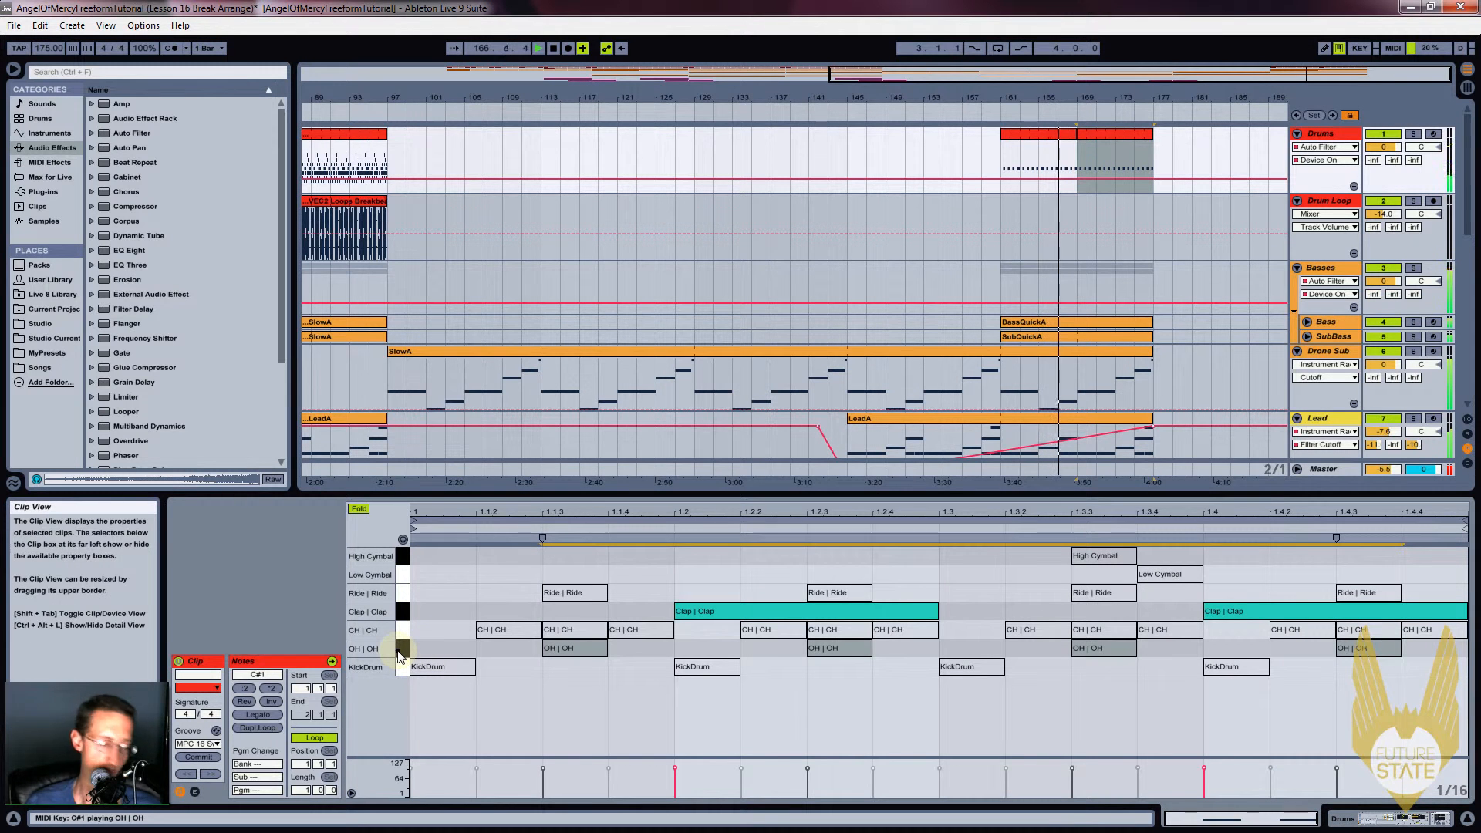
In the Drums clip at bar 169, reactivate the OH notes, keep the Ride notes deactivated, and listen up to bar 177
left_click(402, 594)
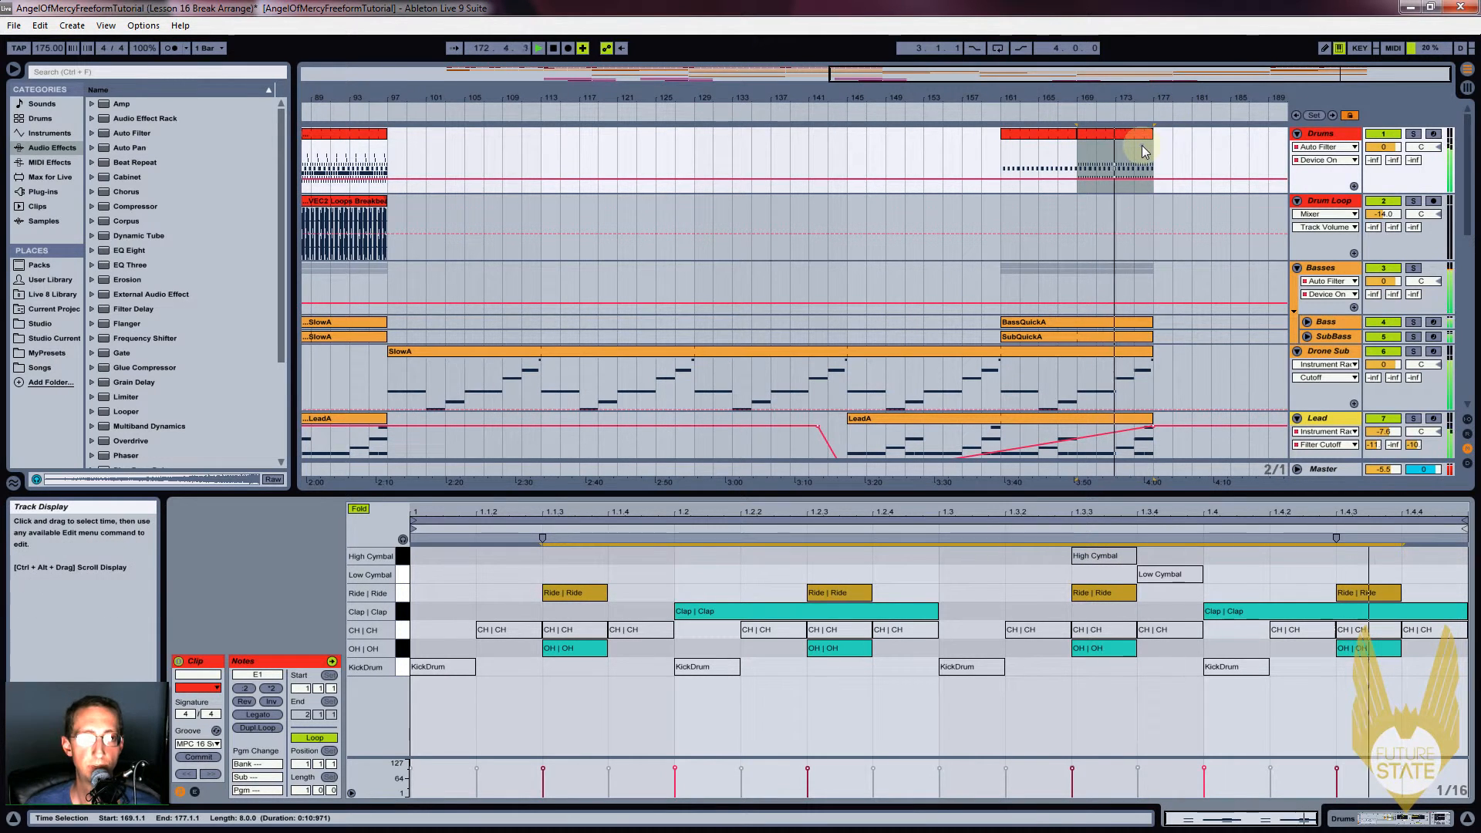
left_click_drag(1157, 94, 1156, 92)
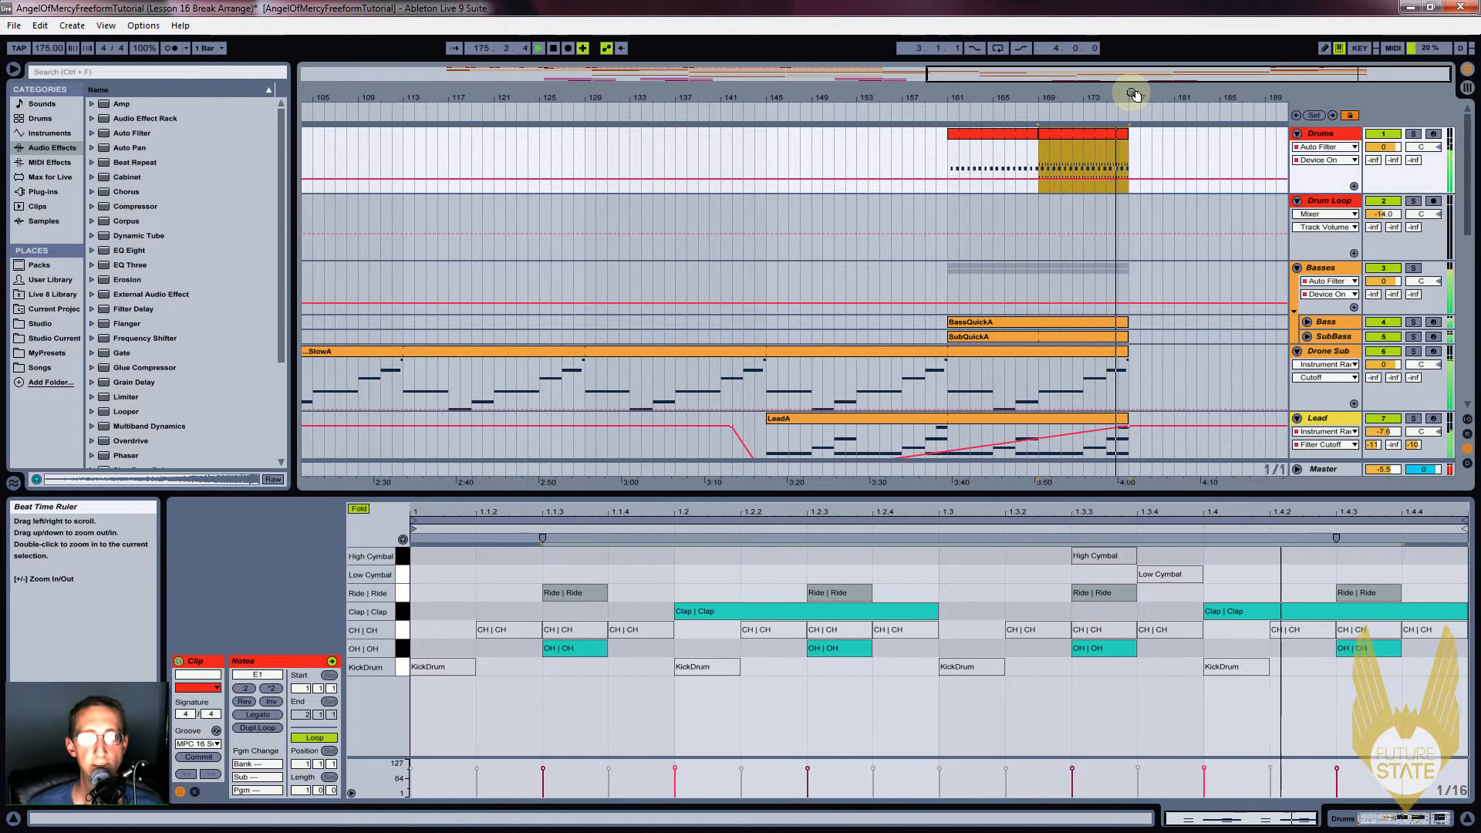
key("space")
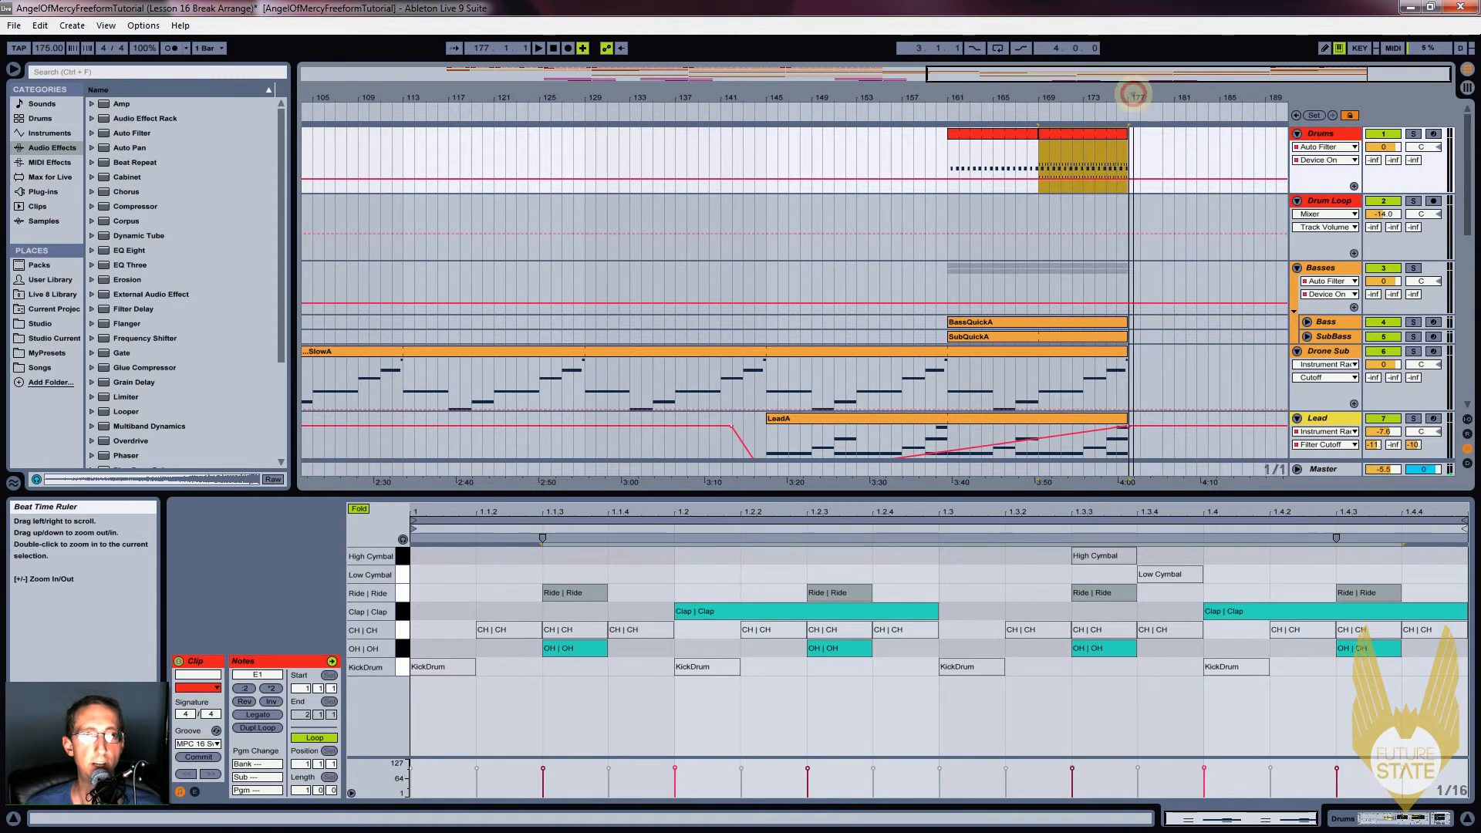
Split the Drums clip at bar 173 and consolidate its section from bar 173 to 177 into one clip
left_click_drag(1134, 92, 1079, 147)
left_click(937, 160)
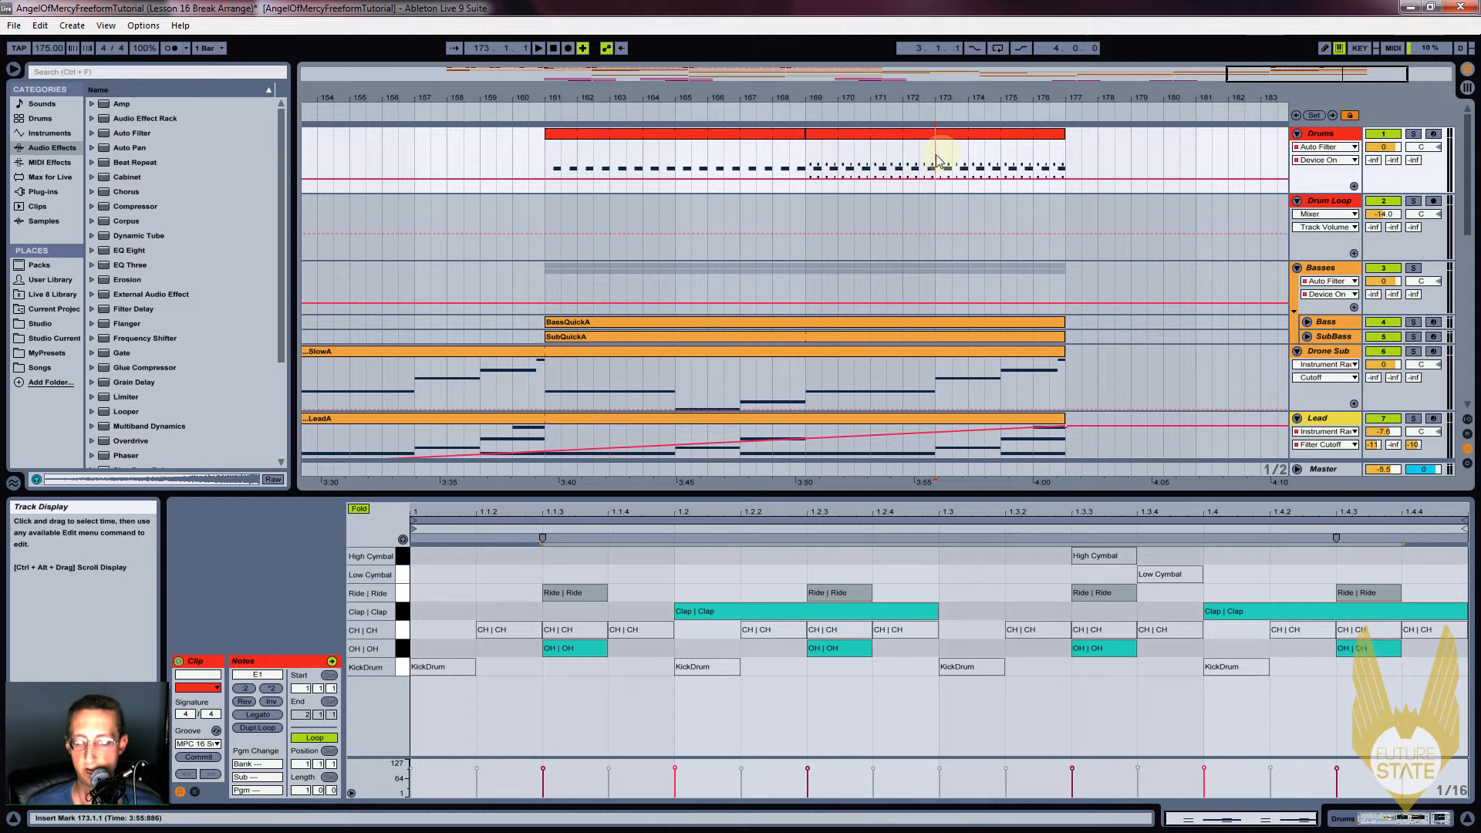
left_click(991, 135)
right_click(989, 135)
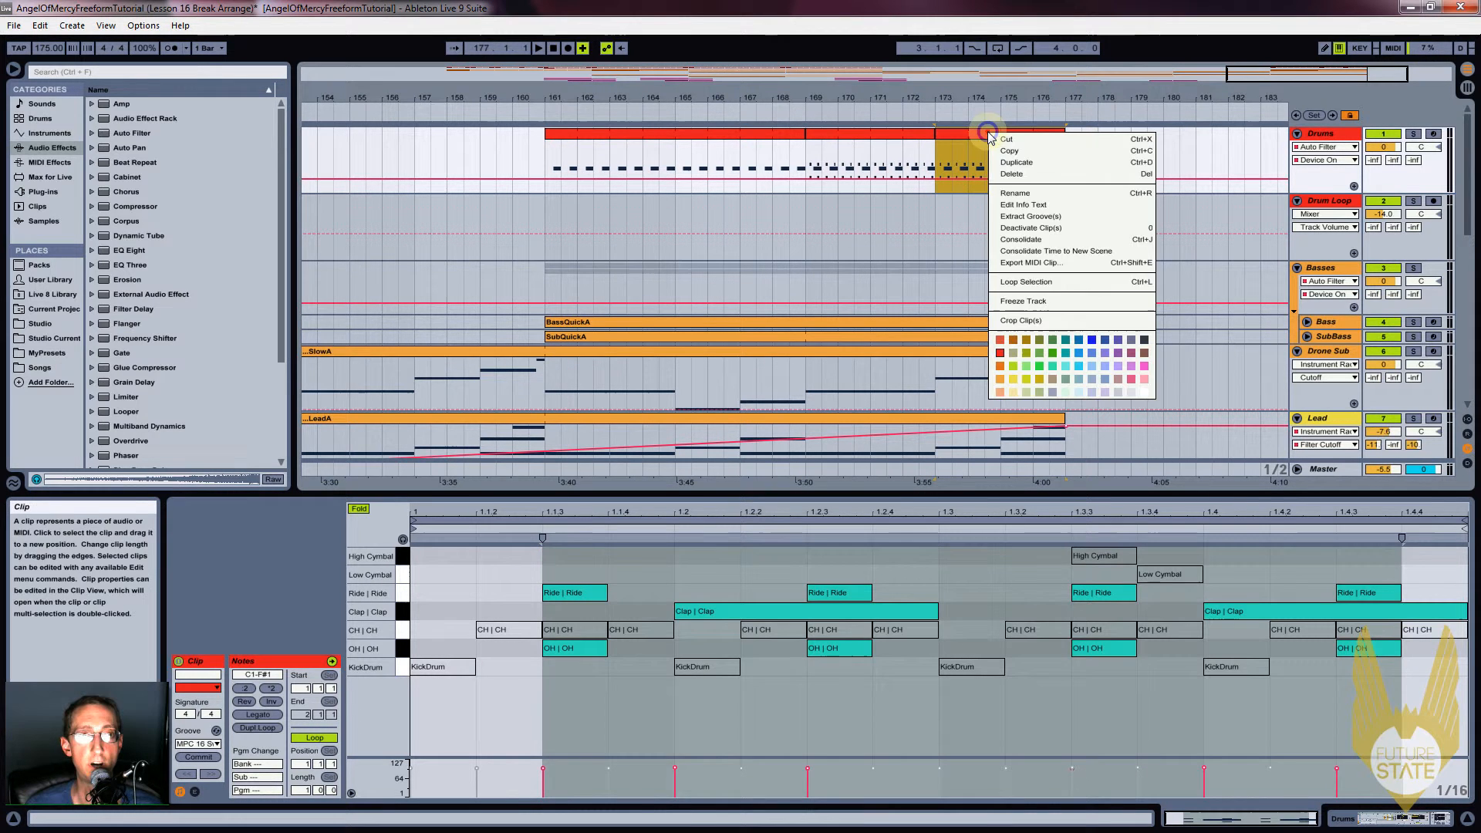
left_click(1030, 240)
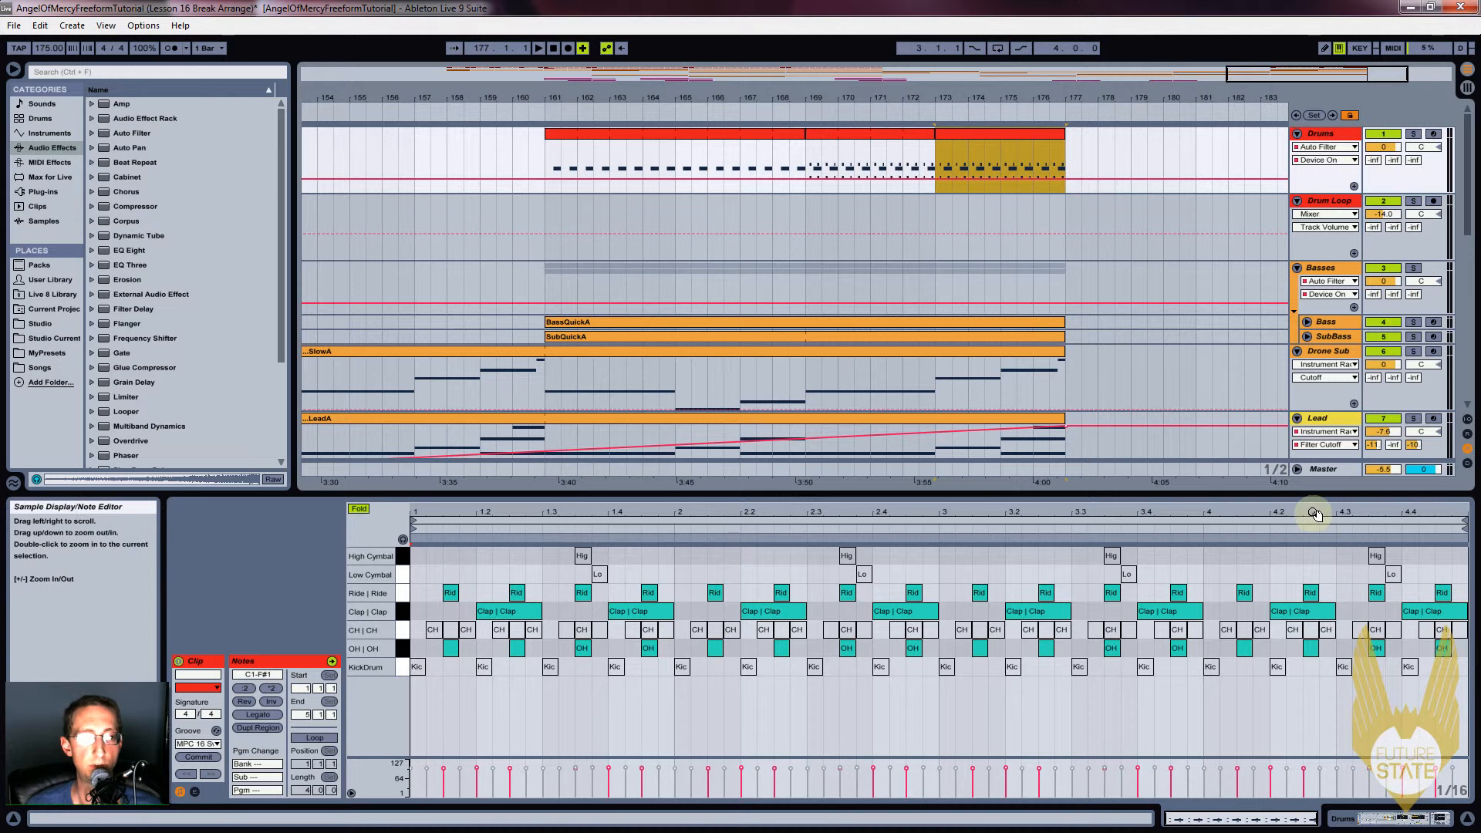
In the Drums clip at bar 173, reactivate the last two bars' KickDrum notes, doubling them to eighths and the final bar to sixteenths
left_click_drag(935, 695, 1444, 677)
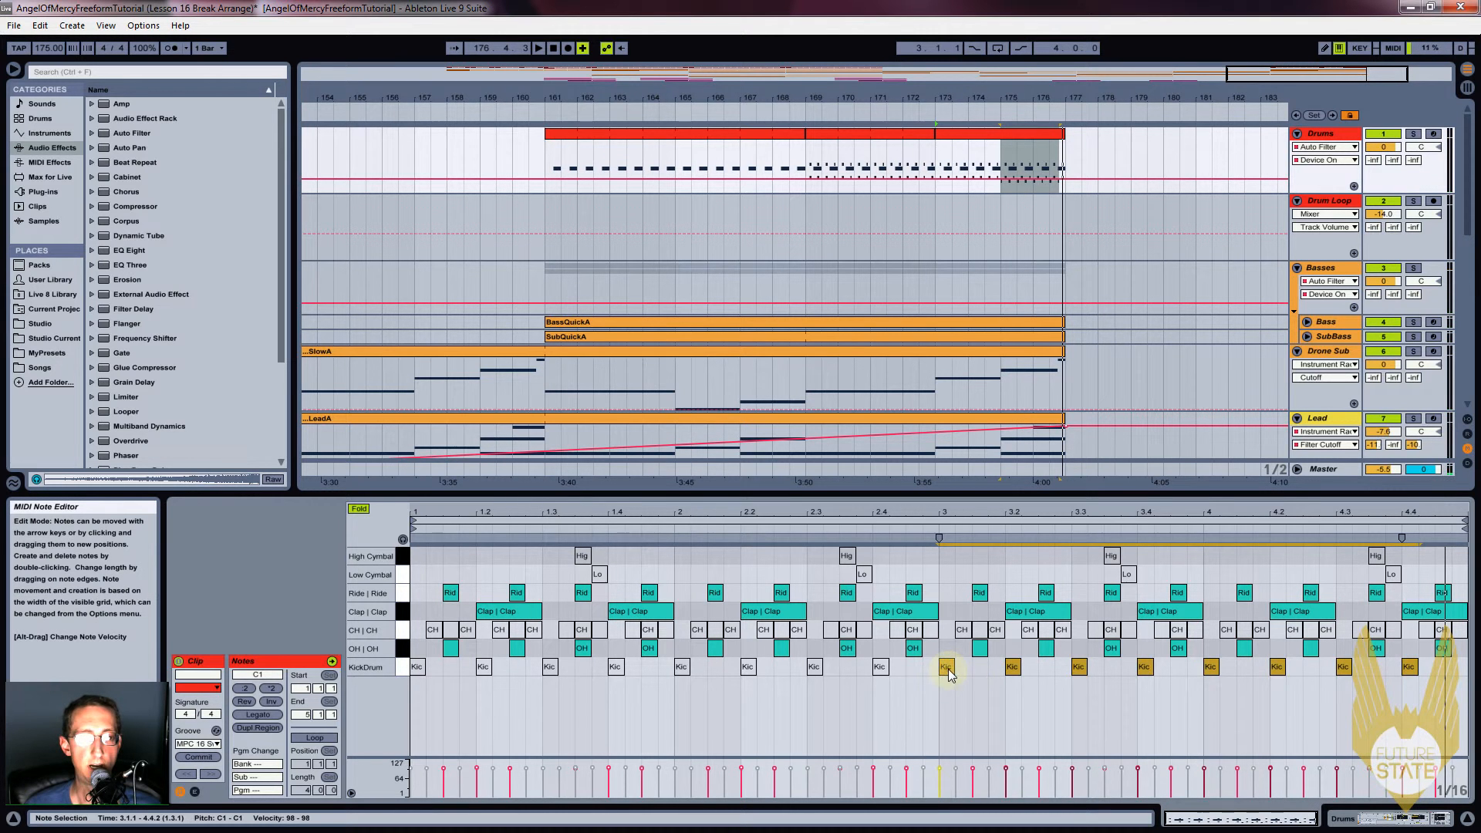
left_click_drag(948, 673, 982, 671)
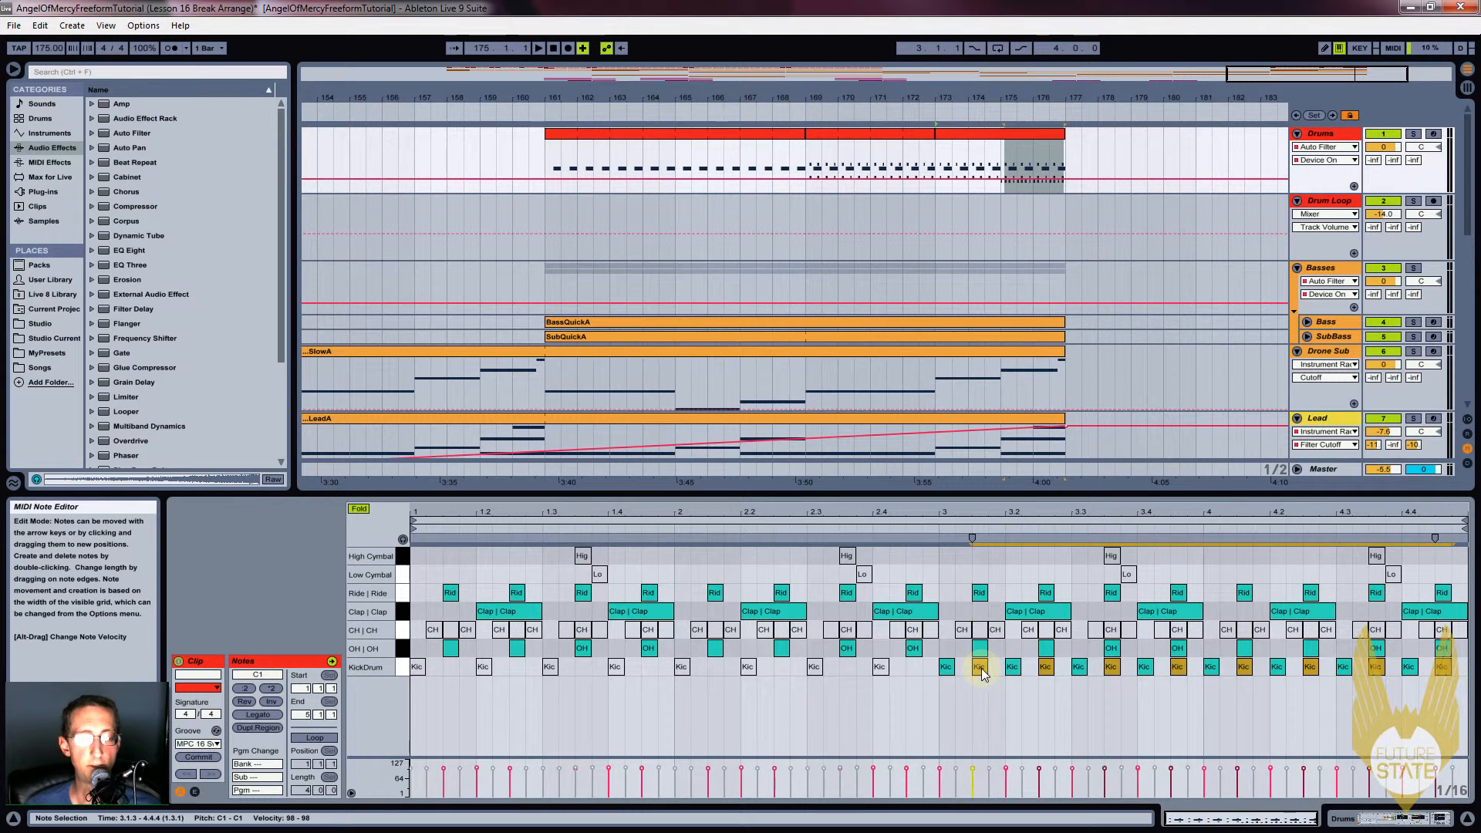
left_click_drag(1198, 669, 1448, 680)
left_click_drag(1228, 673, 1228, 665)
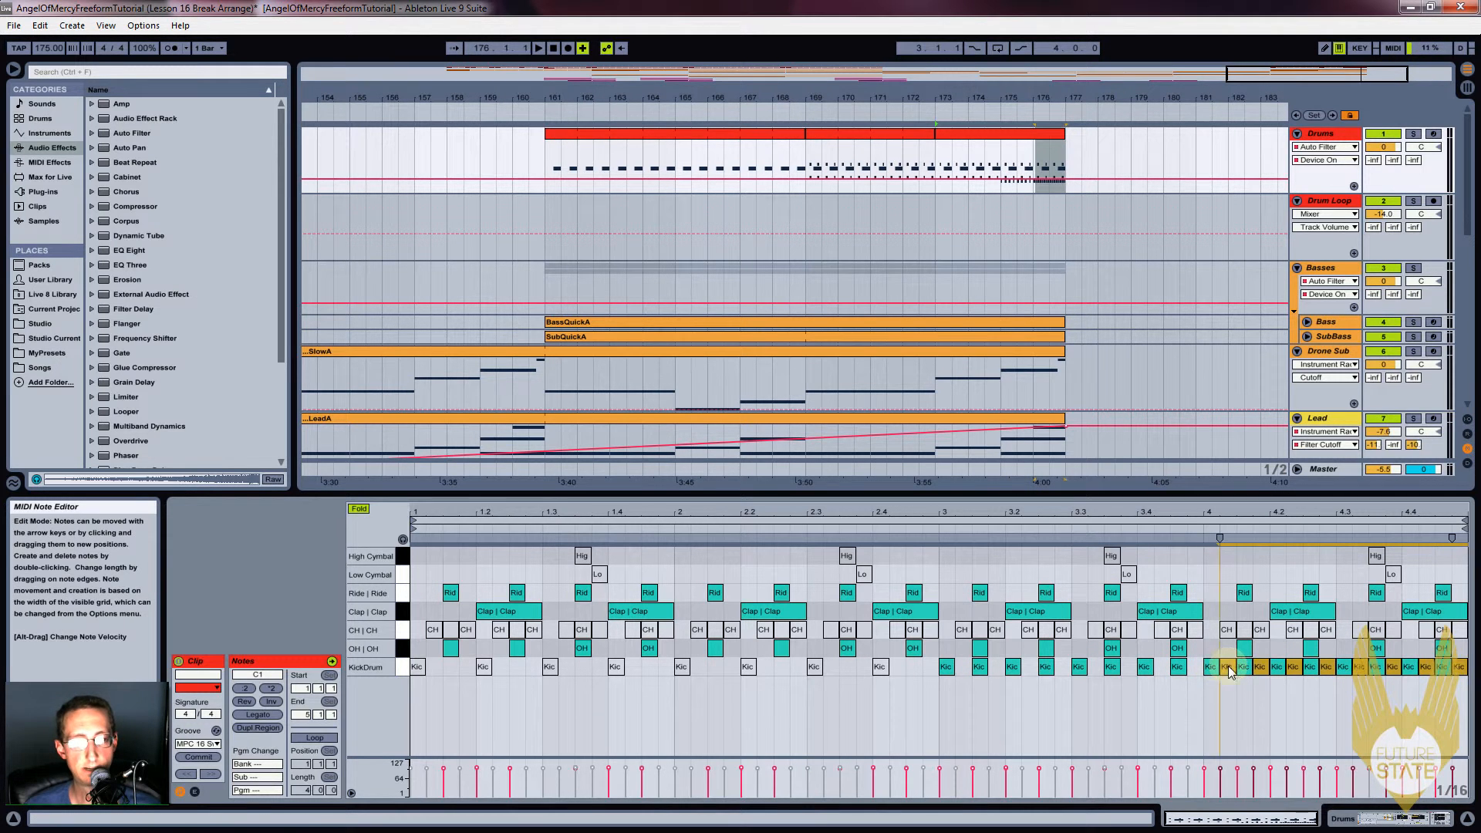
key("space")
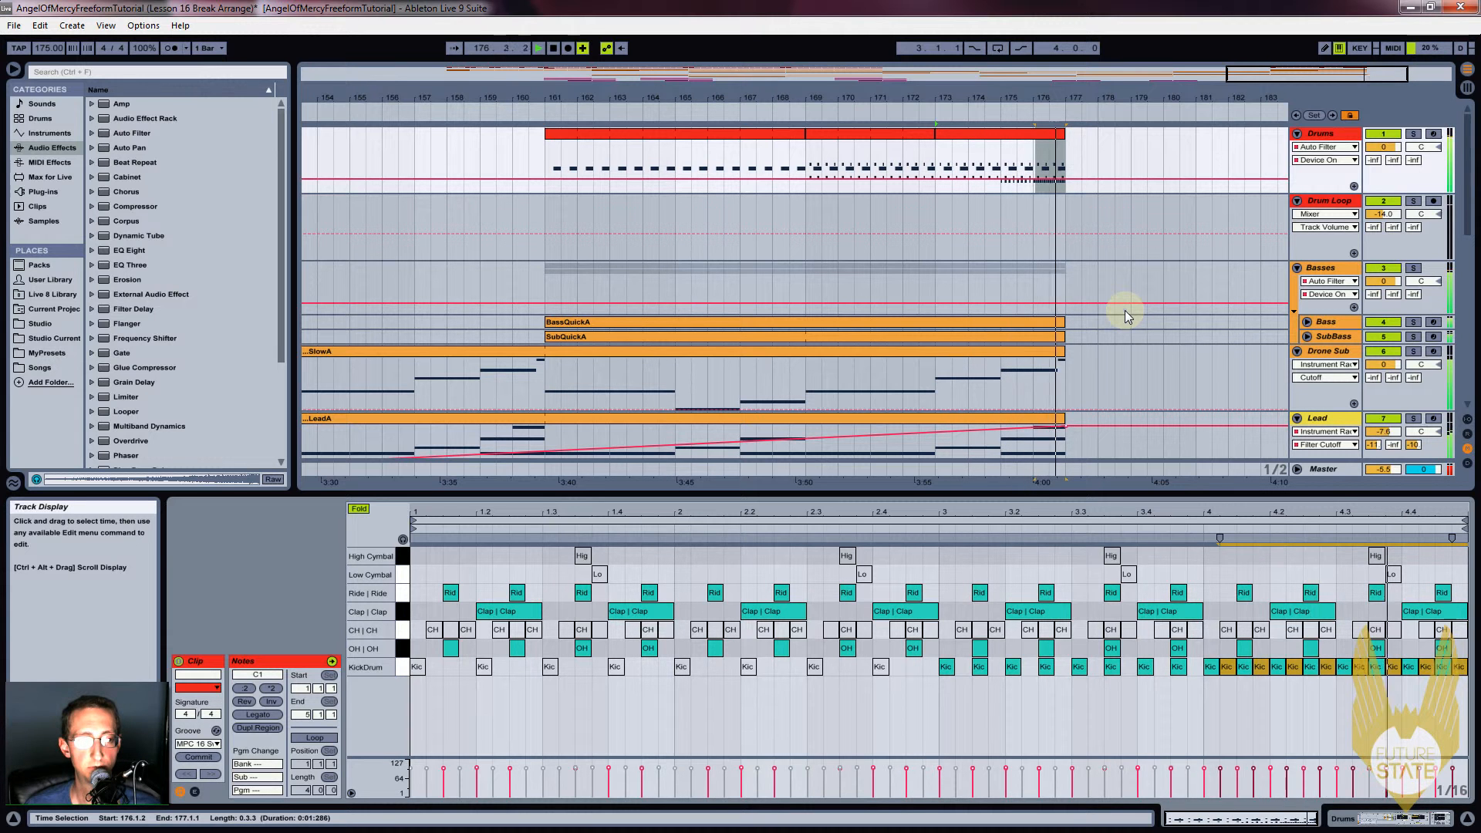
key("space")
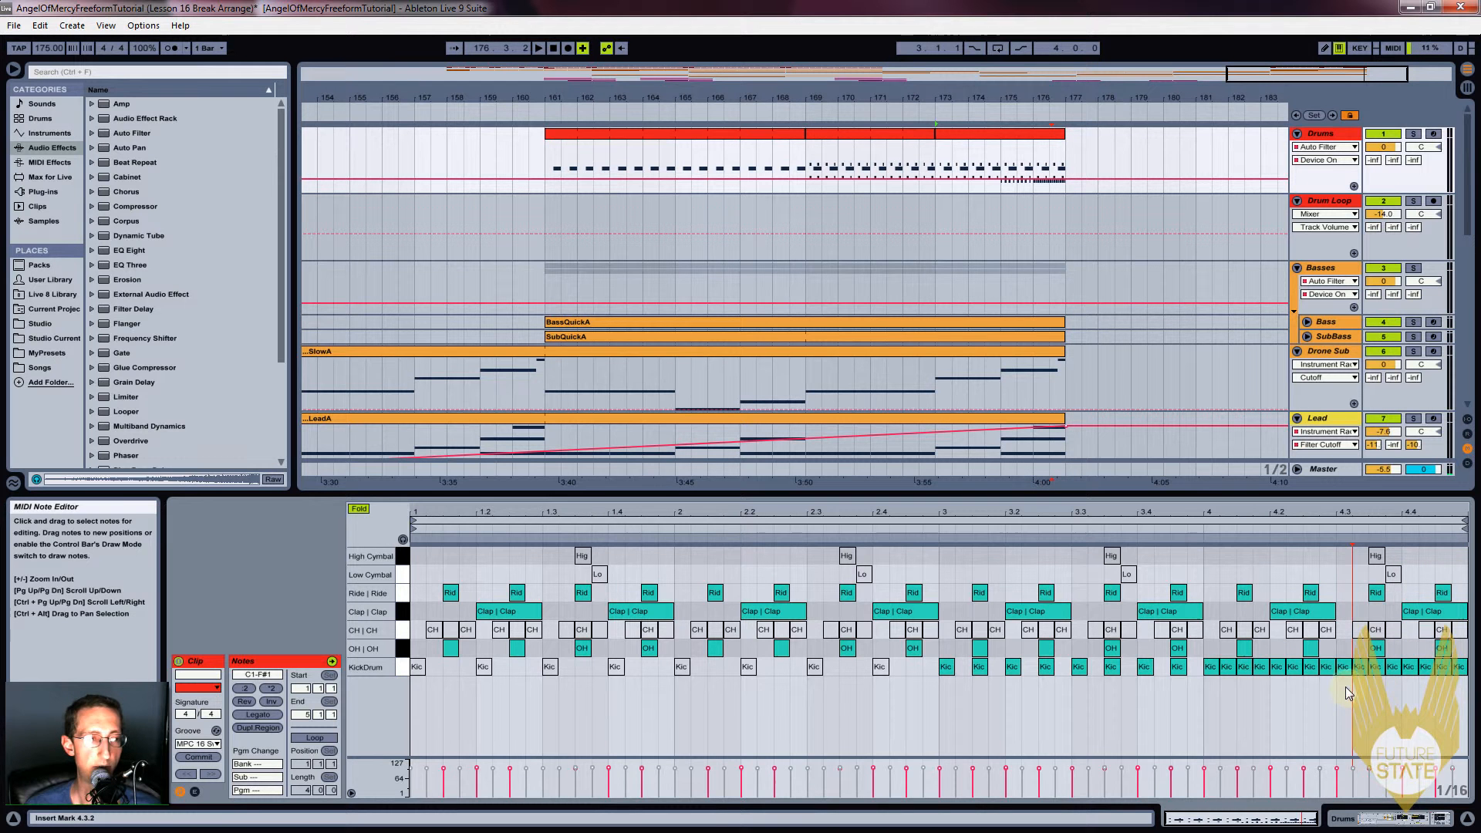
Double the KickDrum notes in the clip's last half bar to thirty-seconds on a 1/32 grid and play the roll
left_click_drag(1400, 513, 1337, 507)
left_click_drag(1190, 692, 1459, 671)
key("space")
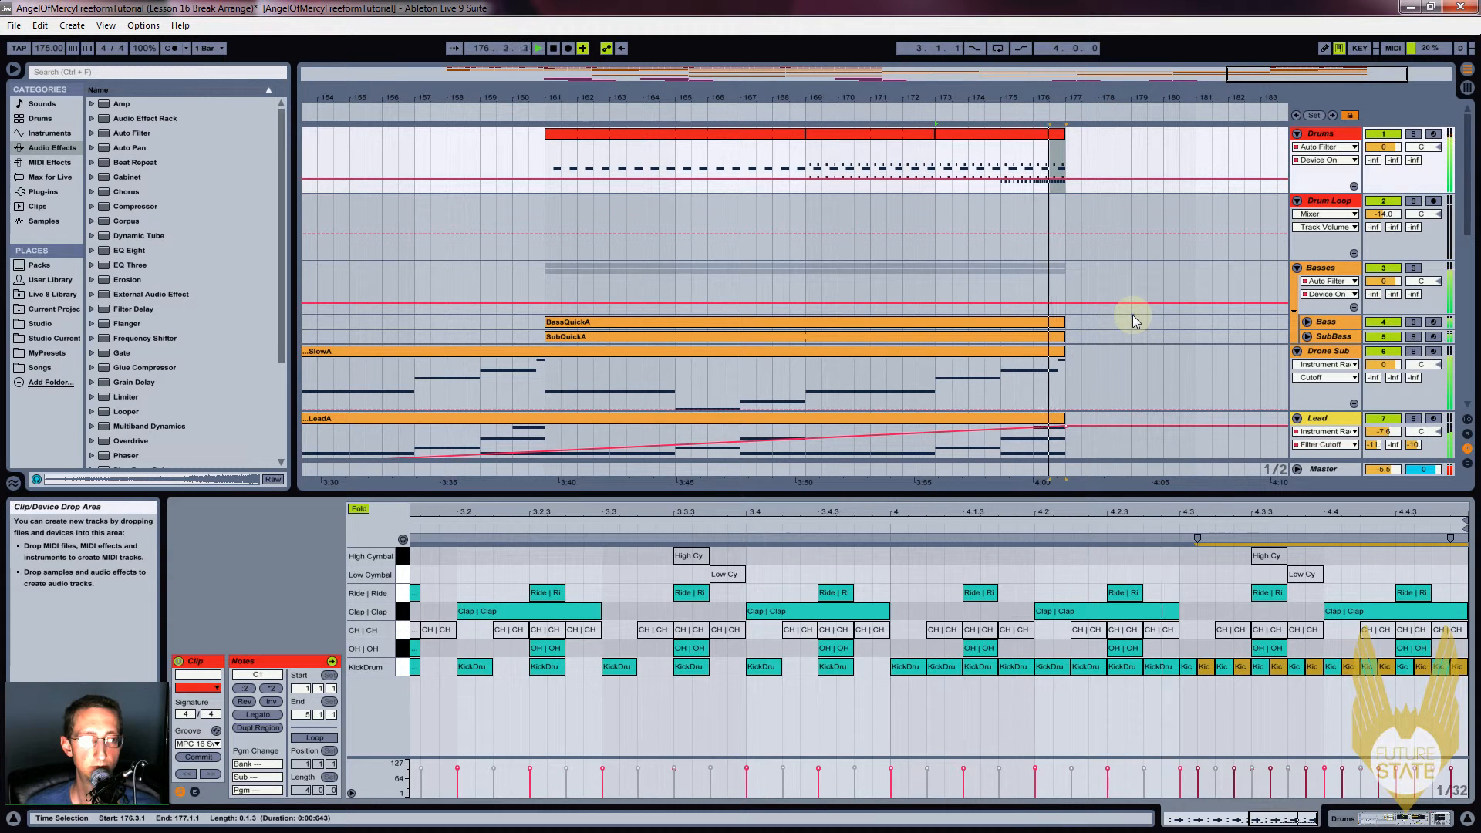
left_click_drag(1032, 513, 1265, 512)
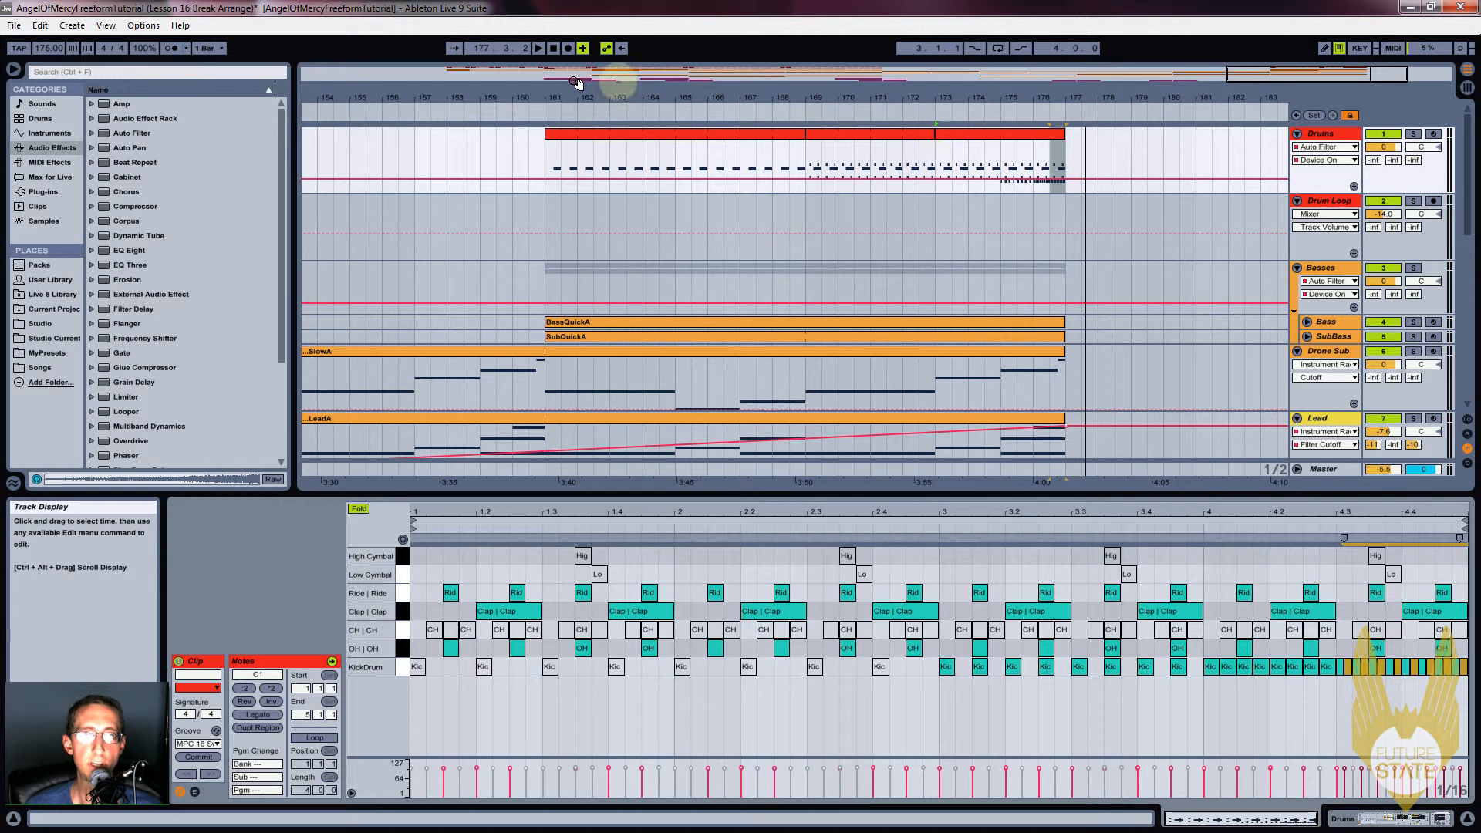
Automate the Piano track's Banginess to ramp down from bar 129 to 145, and play from bar 137
left_click_drag(567, 97, 827, 97)
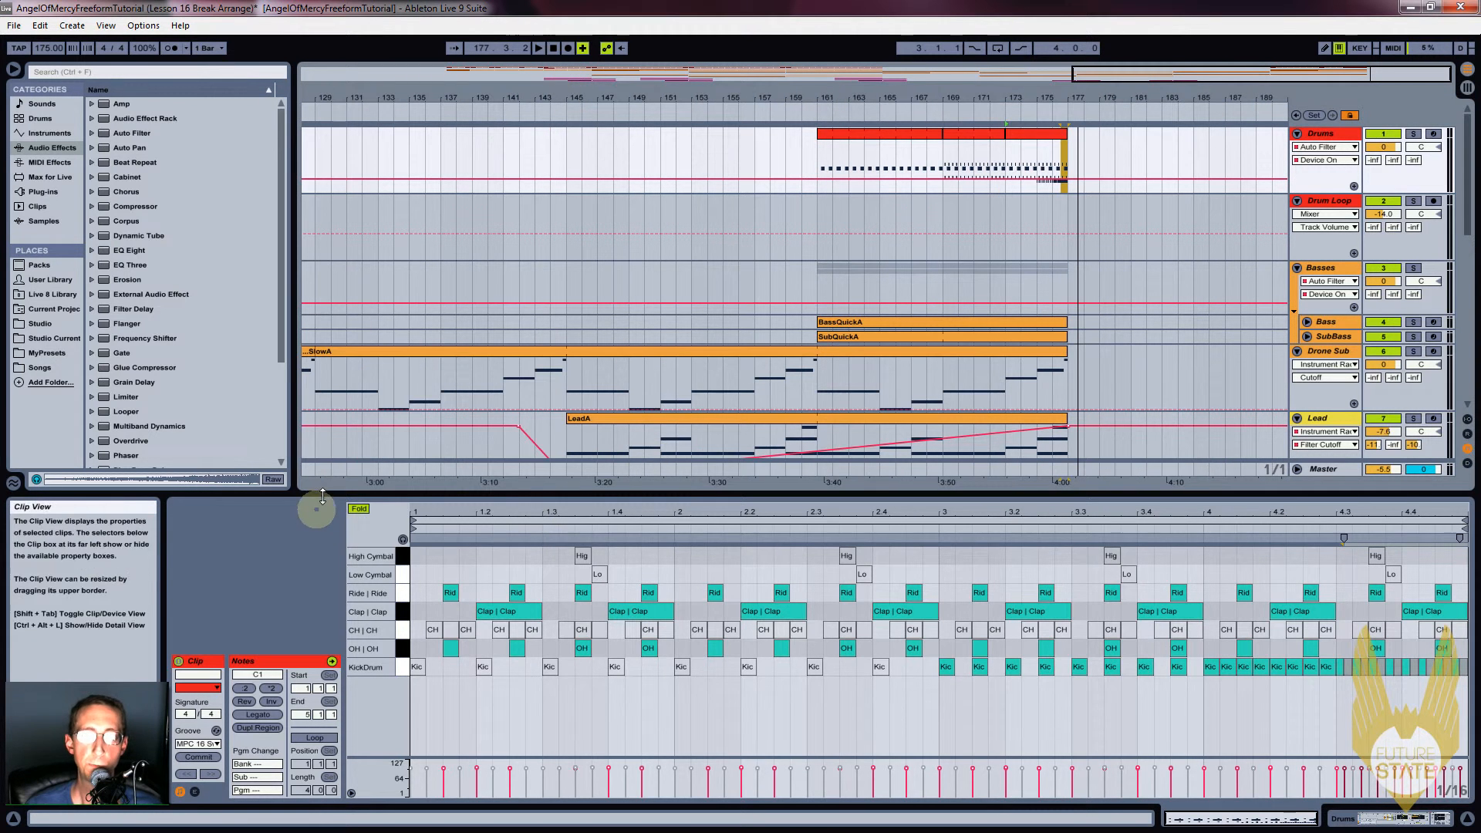
left_click_drag(322, 493, 322, 588)
left_click_drag(453, 96, 455, 95)
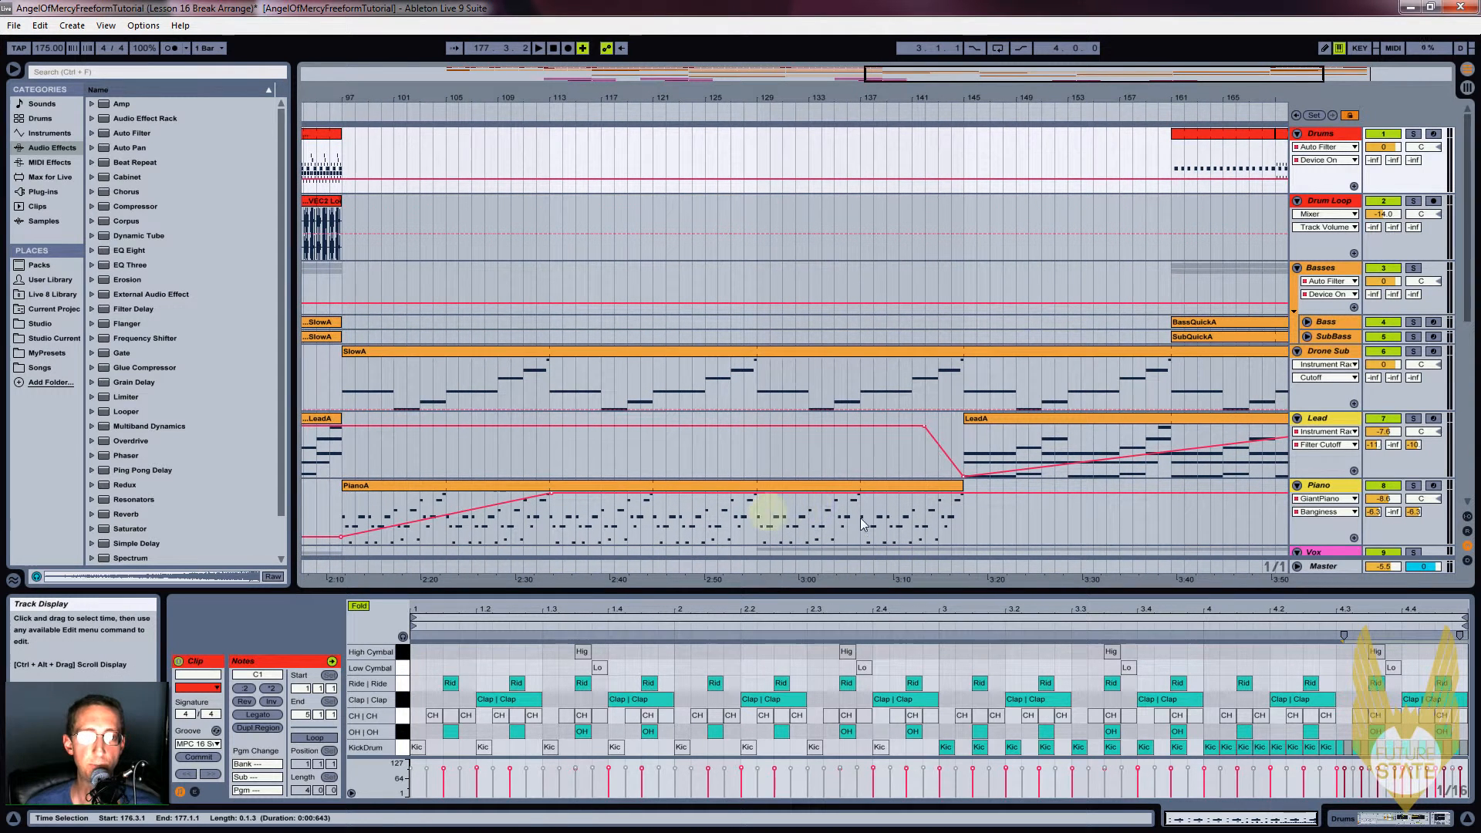
left_click(925, 505)
key("space")
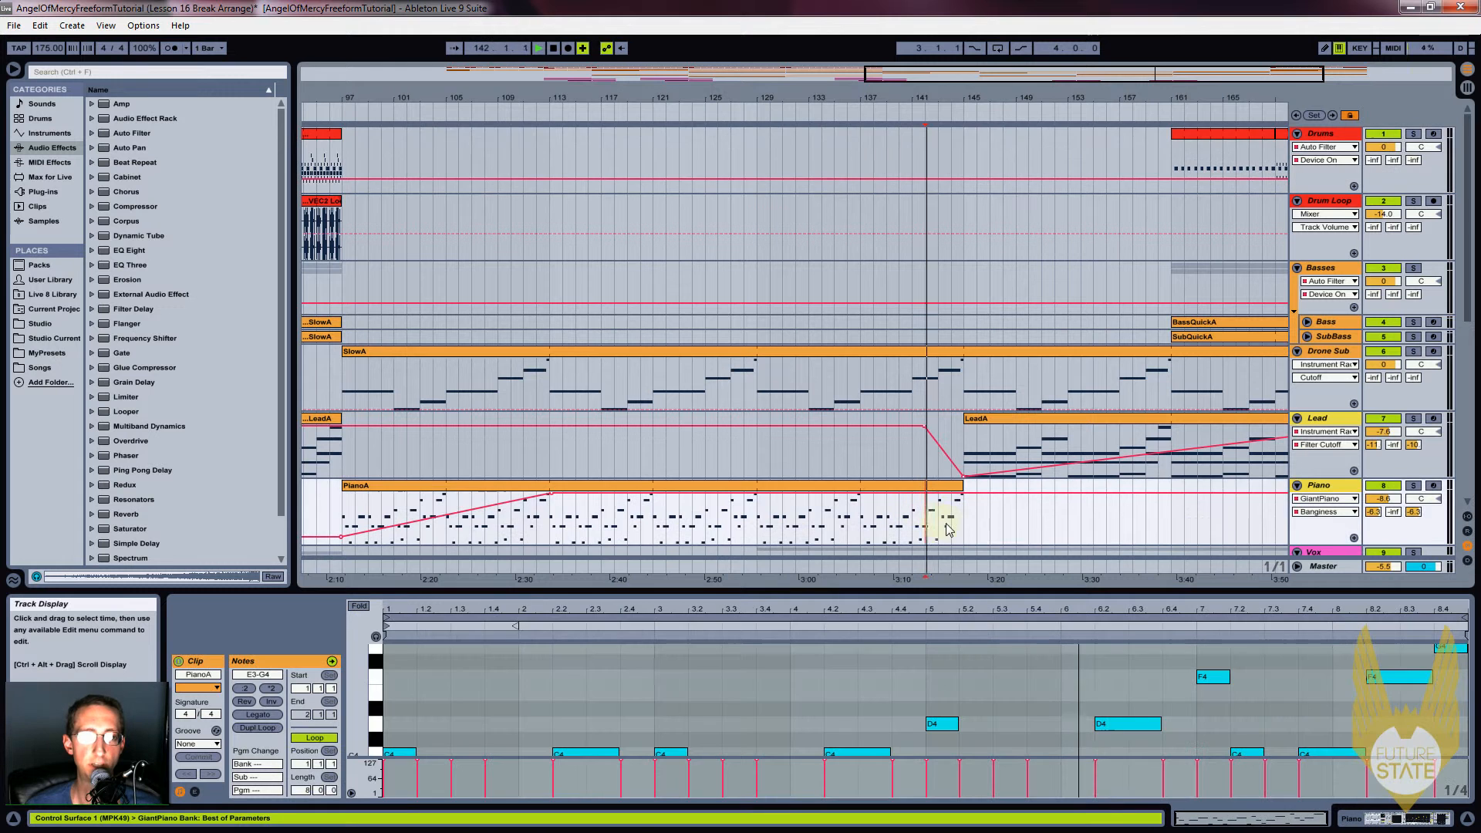
left_click(757, 493)
left_click_drag(975, 494, 964, 520)
left_click(861, 529)
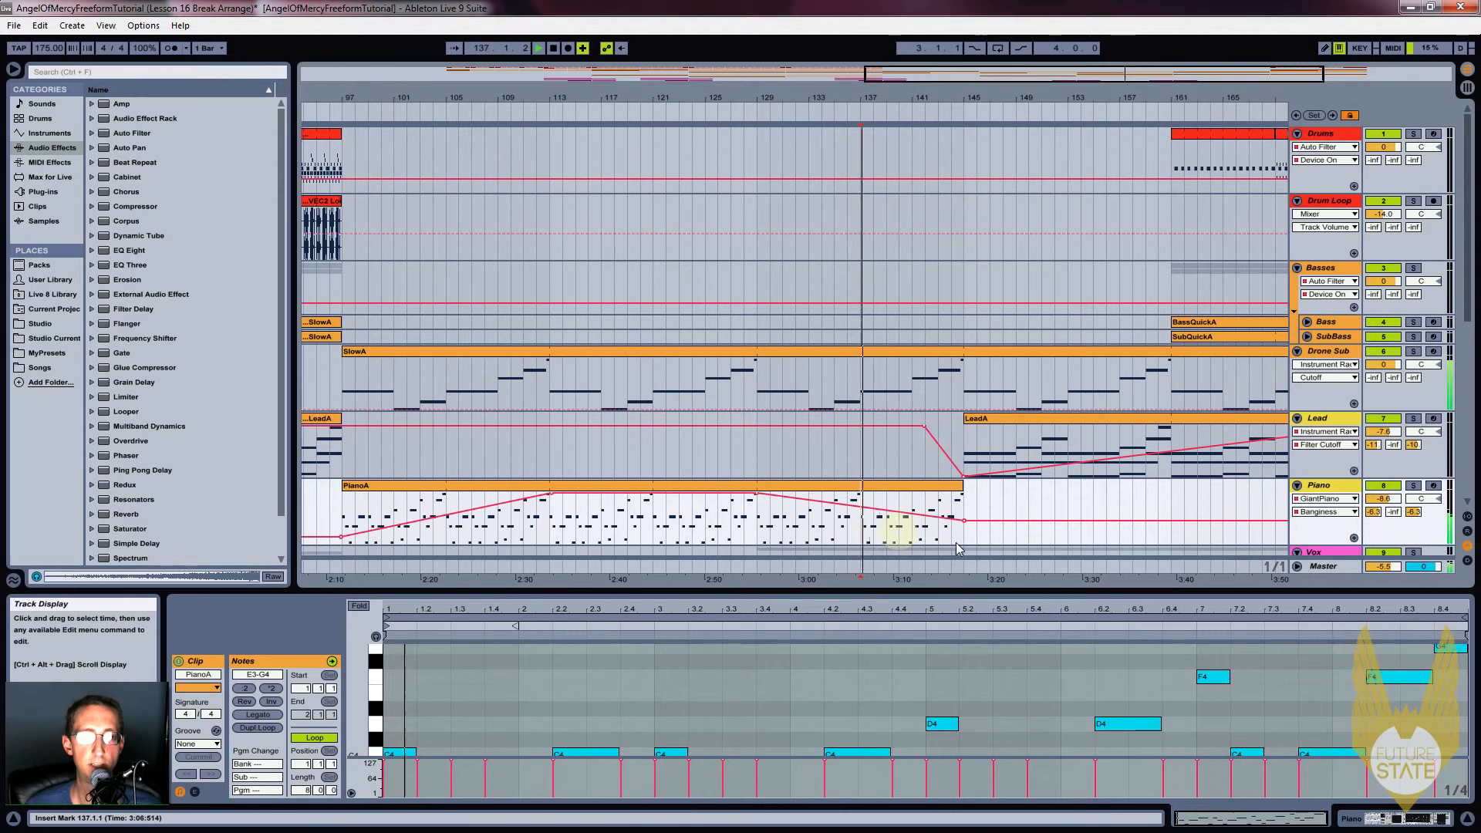
Copy the six sweep, noise and crash clips in the FX group from bar 89 to bar 169
scroll(1031, 496, "down", 3)
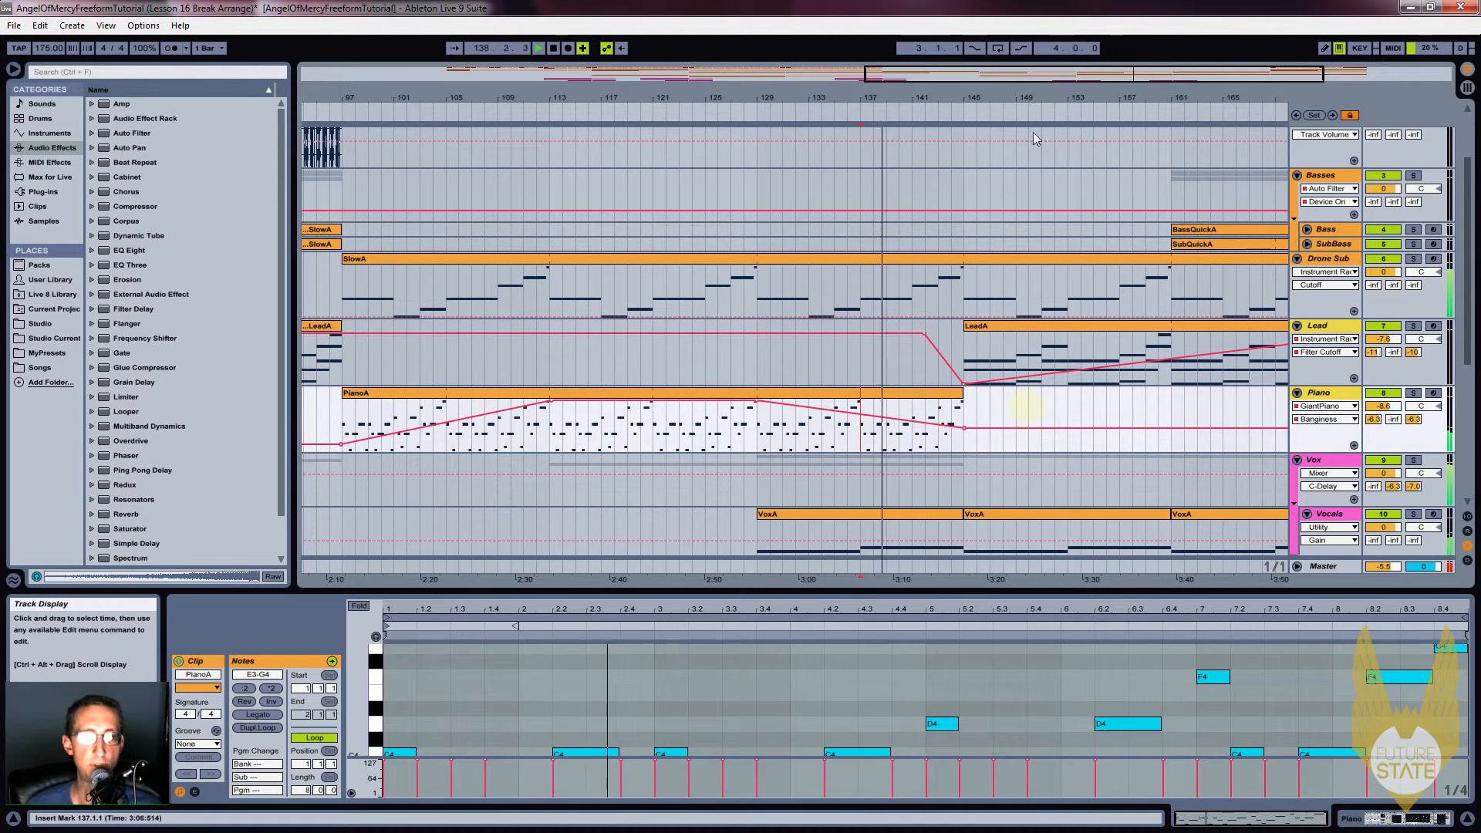
left_click_drag(929, 106, 928, 89)
scroll(1126, 380, "down", 3)
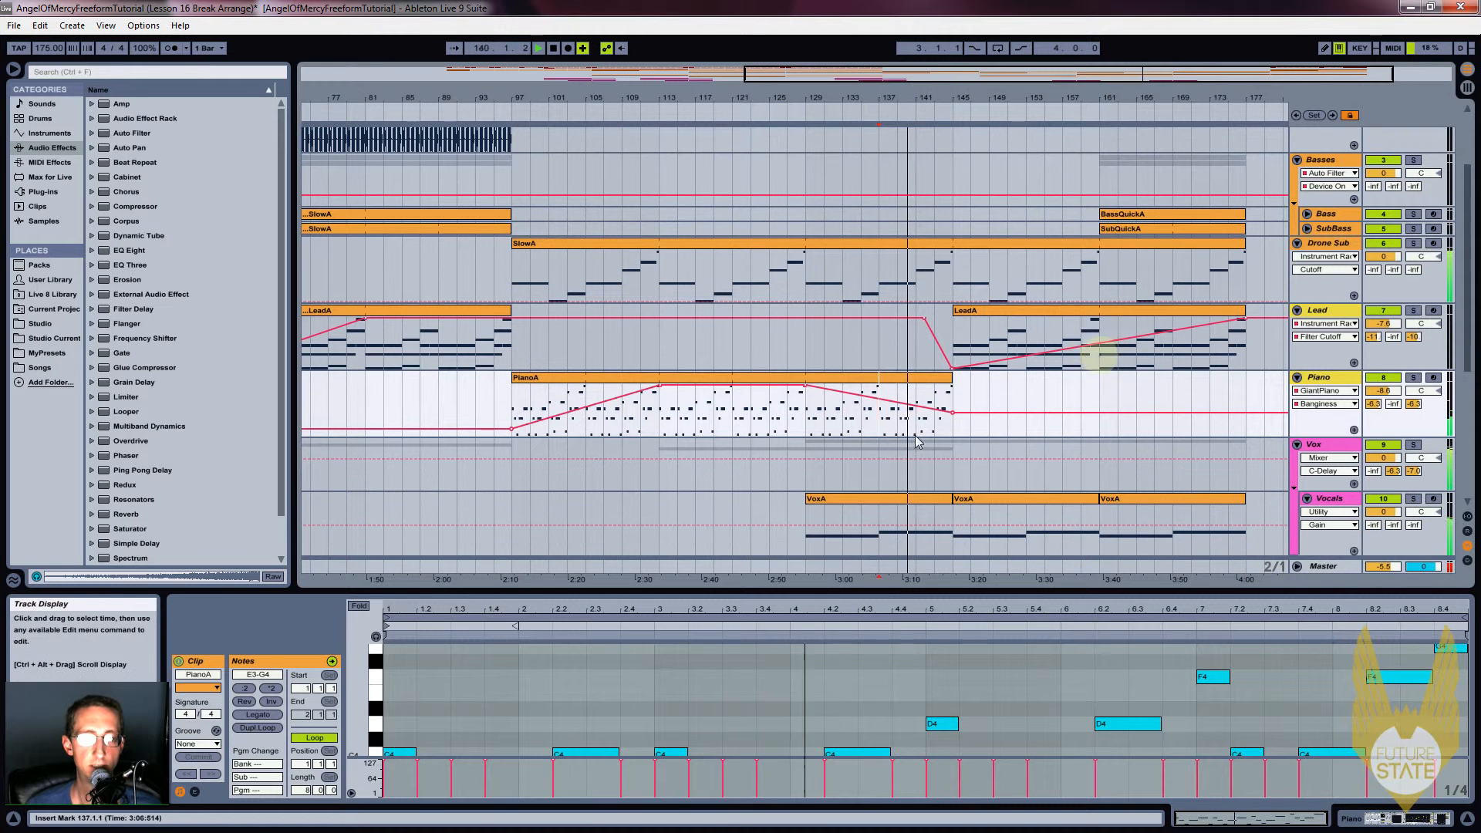
scroll(1128, 378, "down", 3)
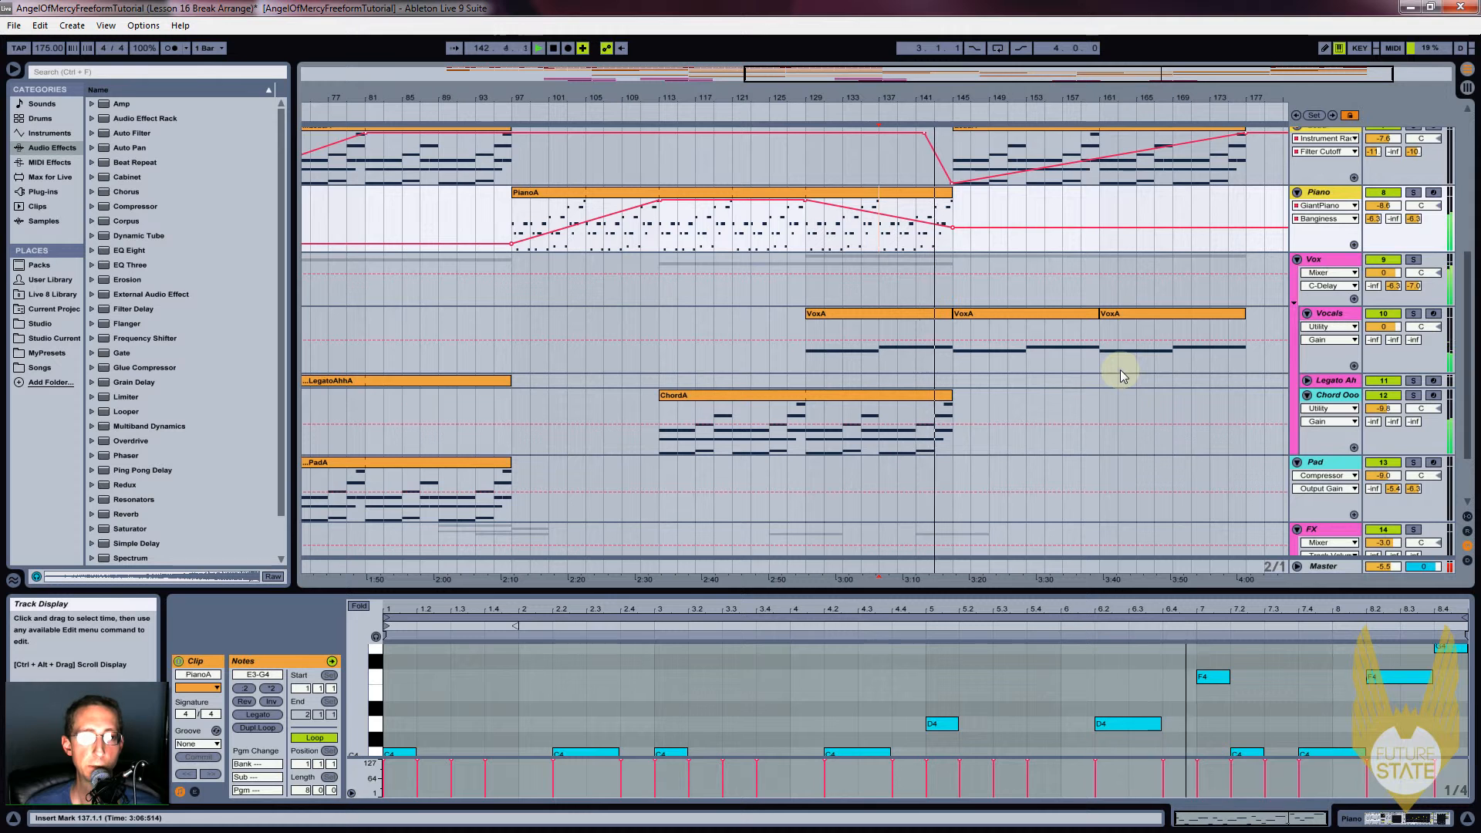
scroll(1118, 369, "down", 3)
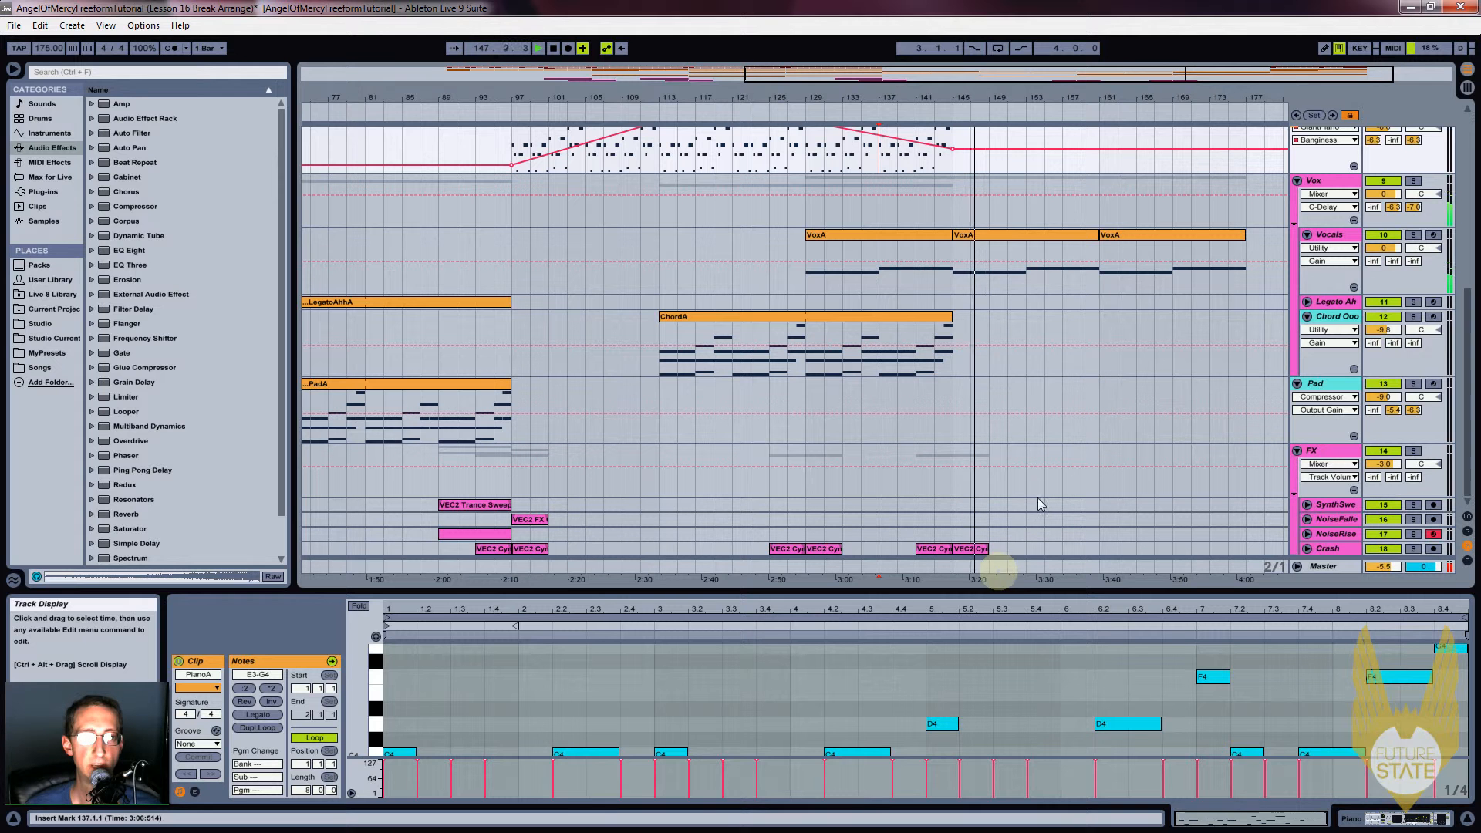
left_click(465, 506)
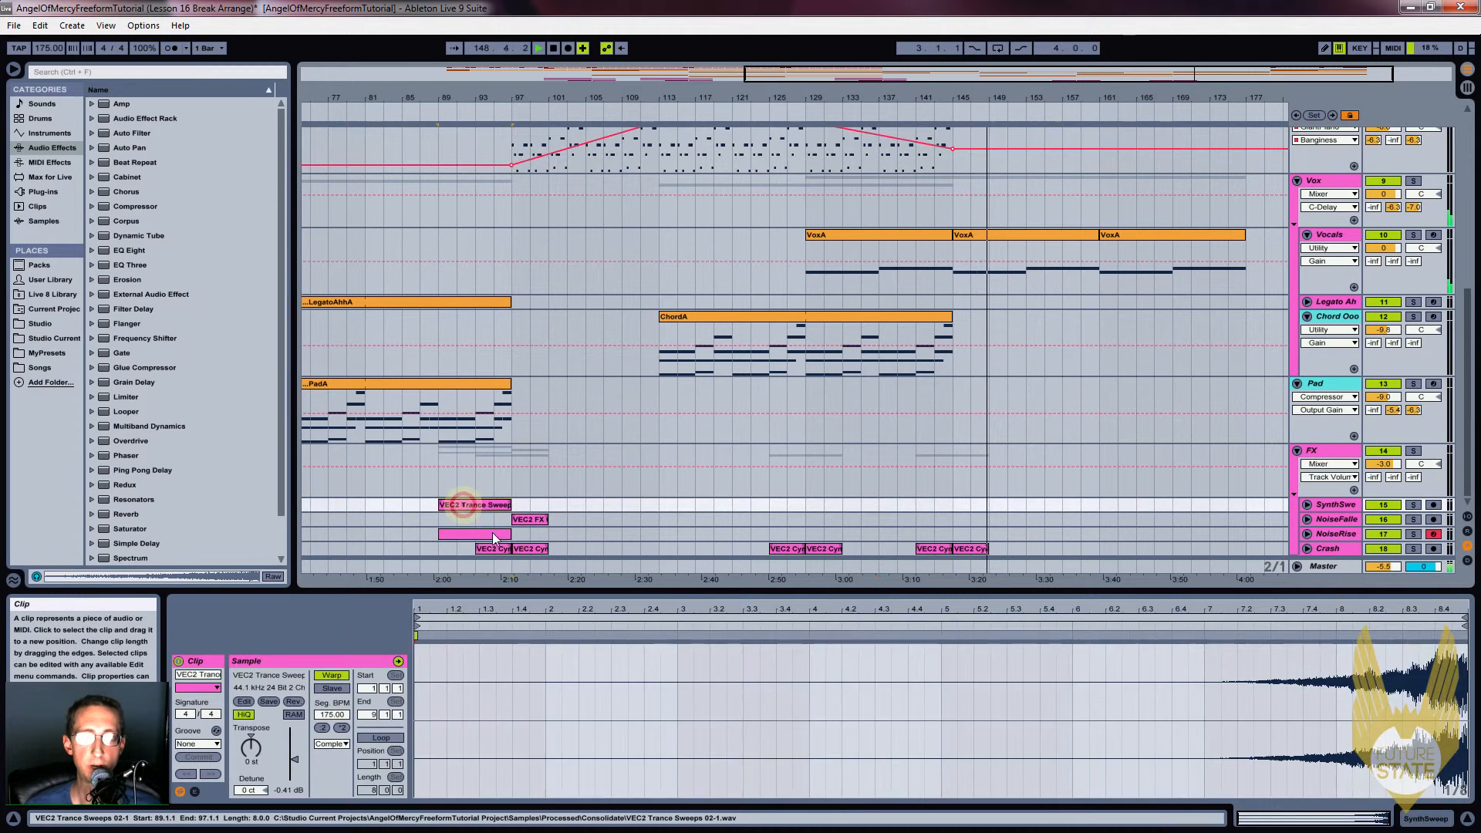
left_click(531, 547, "shift")
left_click_drag(466, 502, 1189, 511)
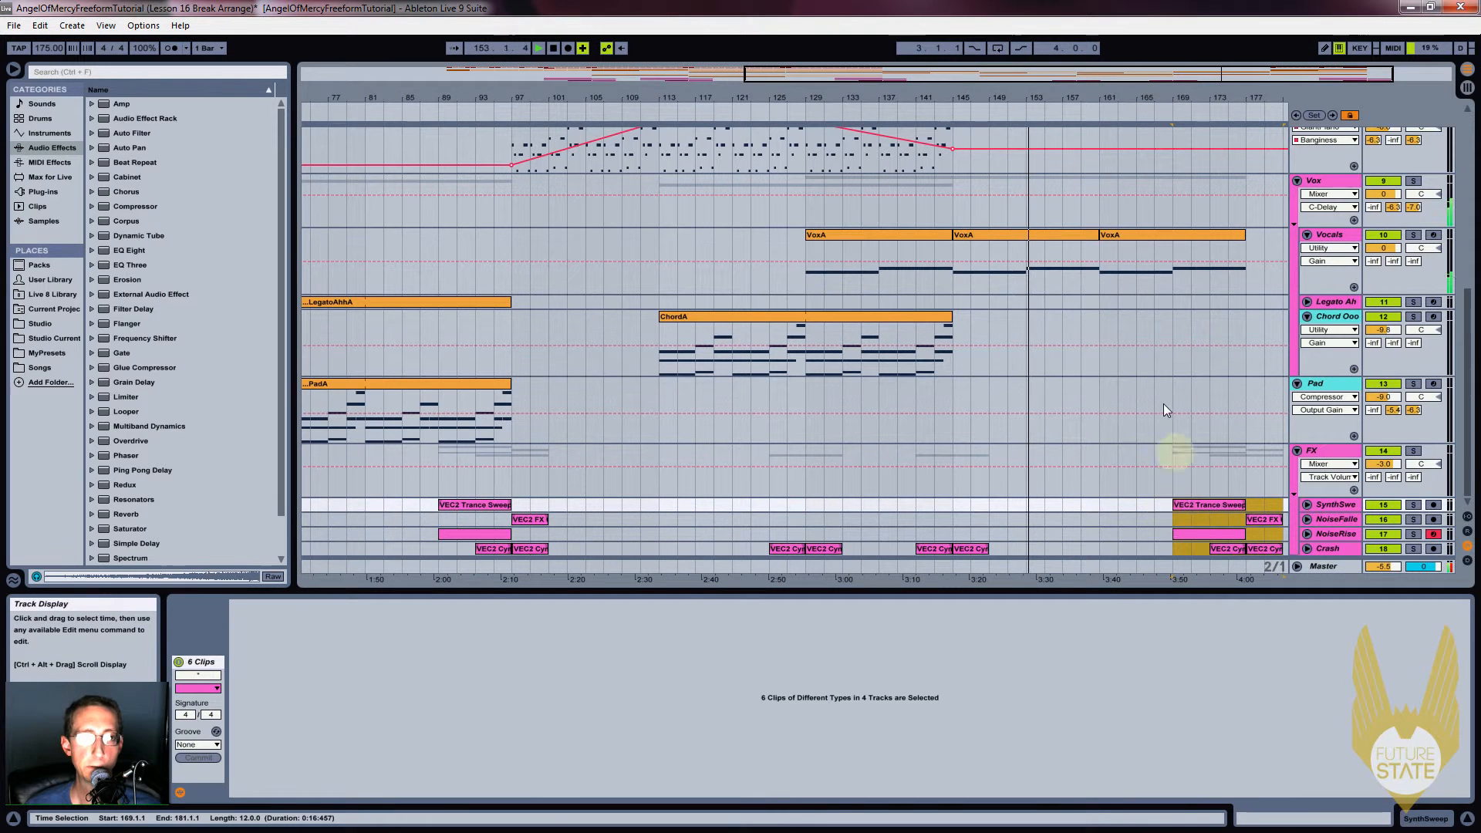
Review the break's tracks during playback and unfold the SubBass and Bass tracks to show their clips
scroll(1143, 411, "up", 5)
scroll(1141, 409, "up", 3)
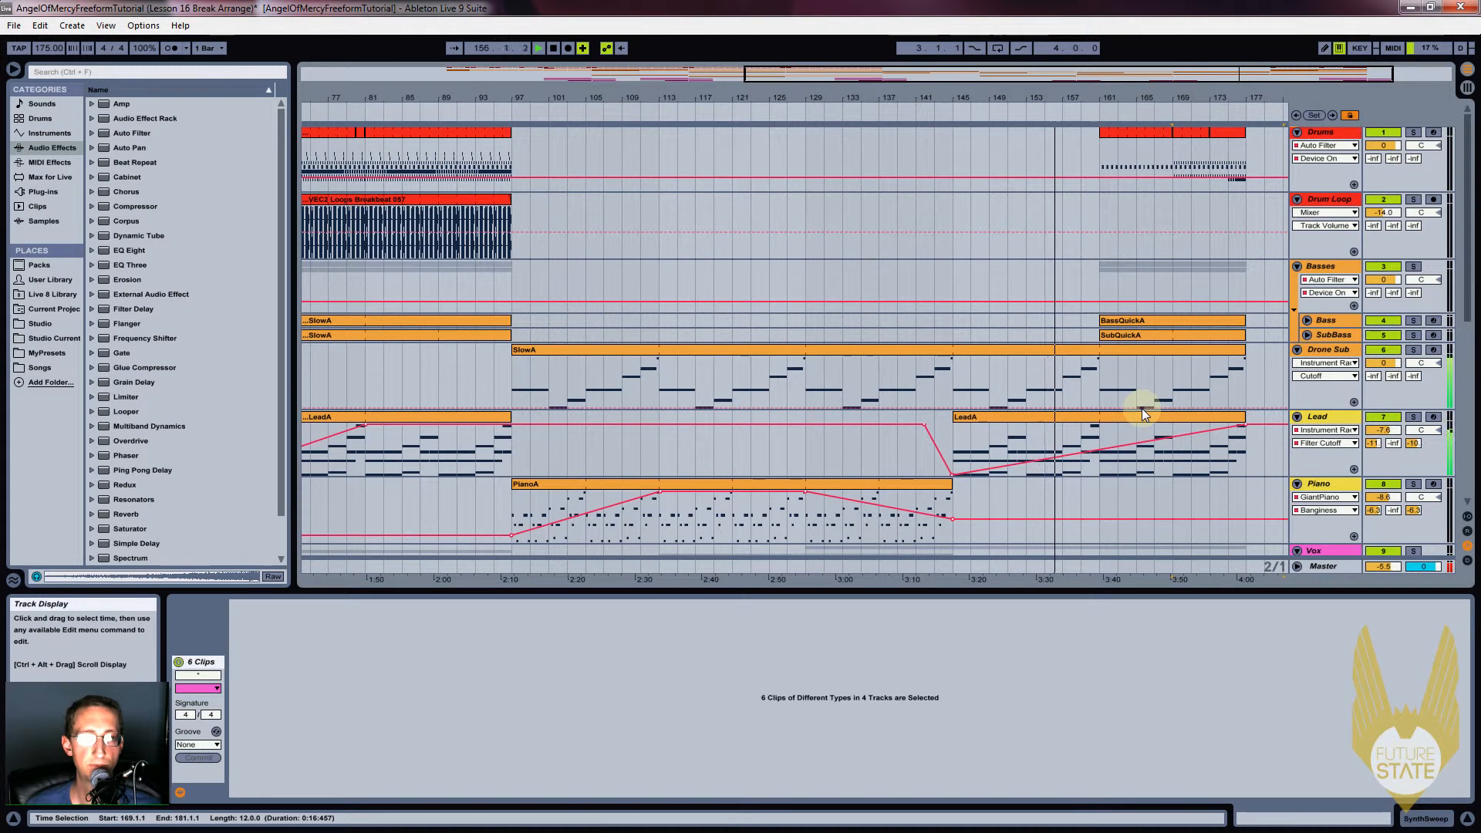
scroll(1141, 409, "up", 1)
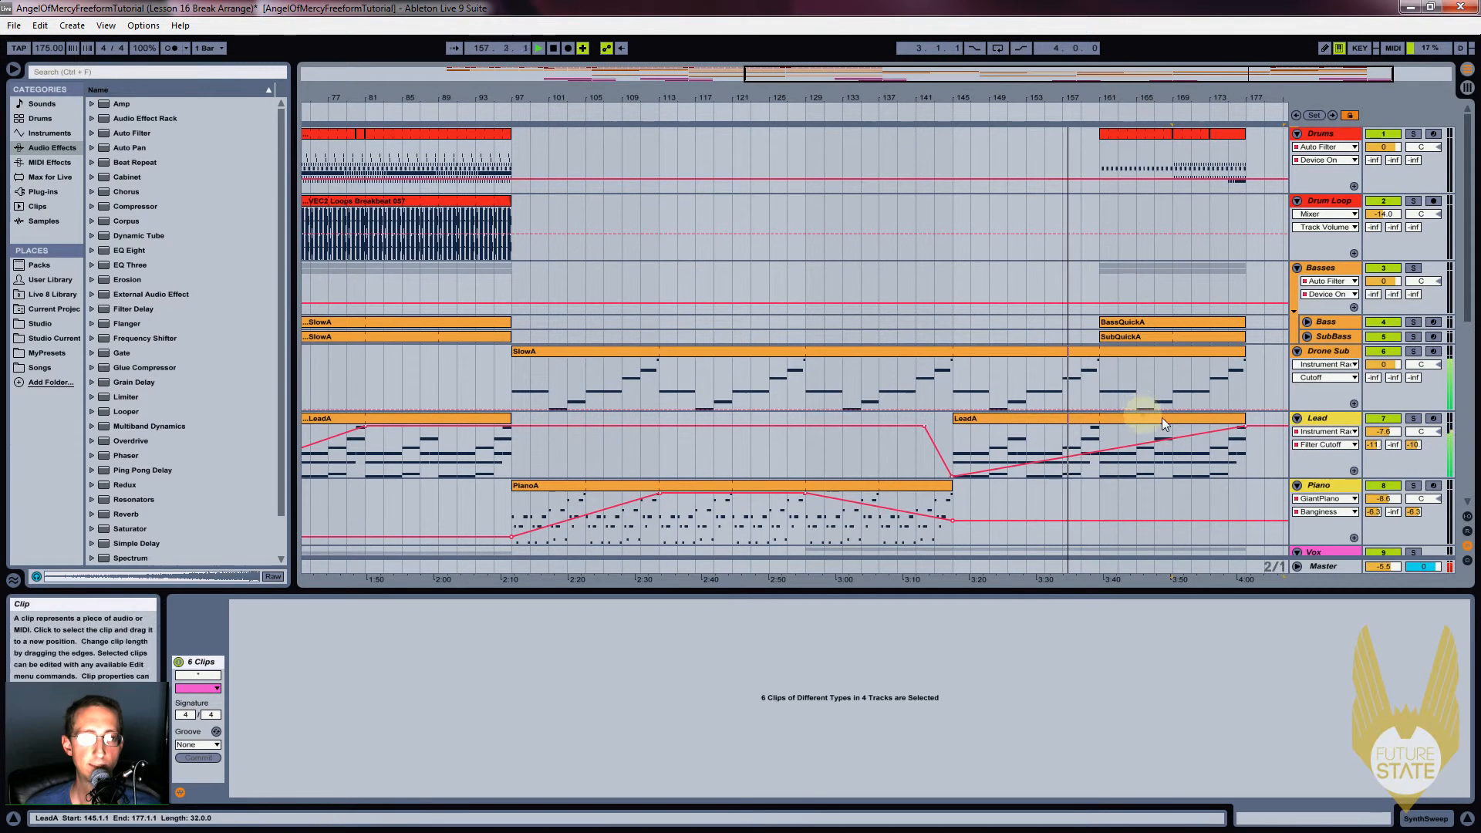
scroll(1165, 401, "down", 2)
scroll(1174, 386, "down", 1)
scroll(1172, 383, "down", 1)
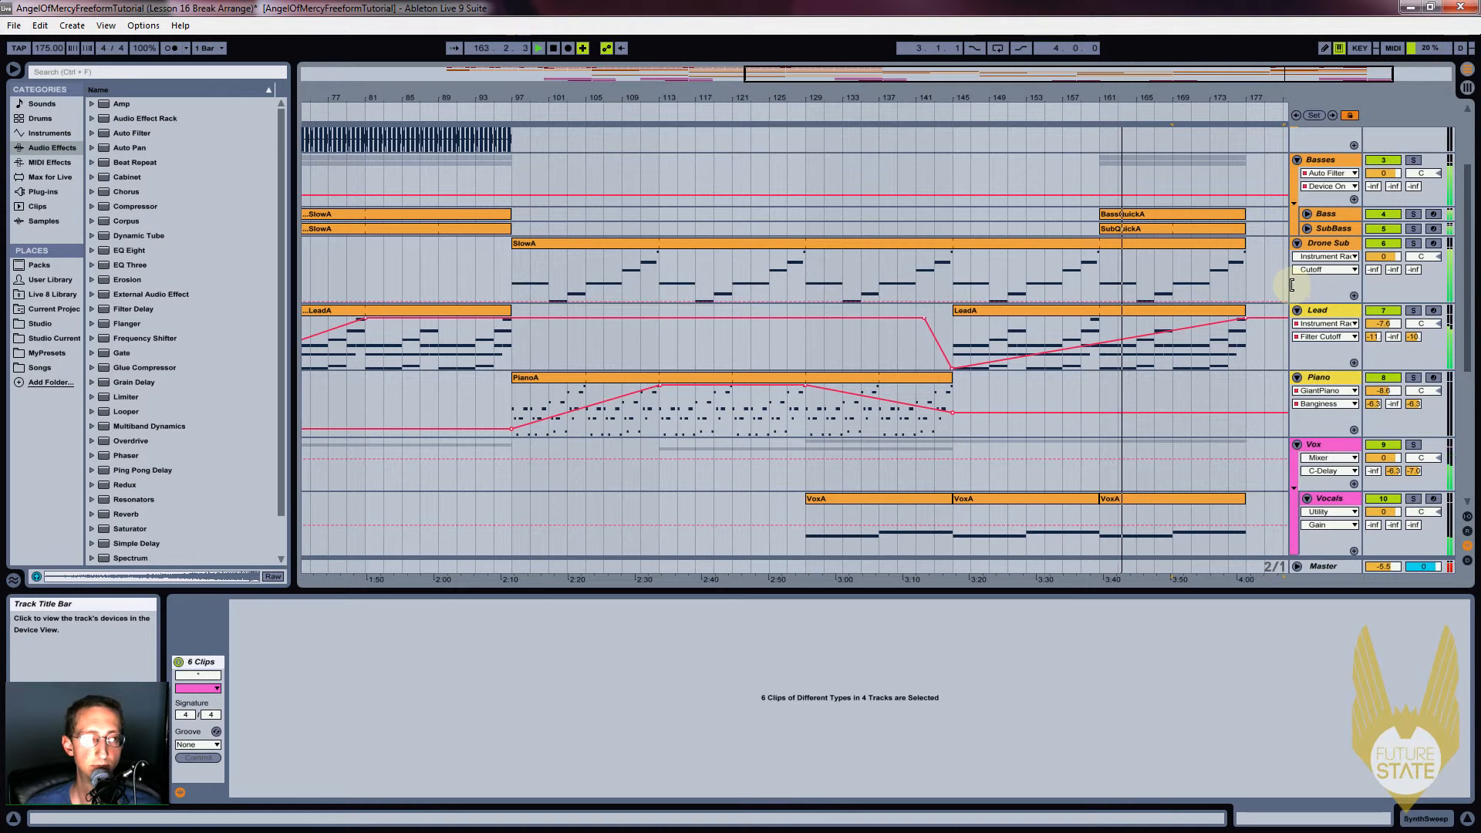
left_click(1317, 229)
left_click(1307, 228)
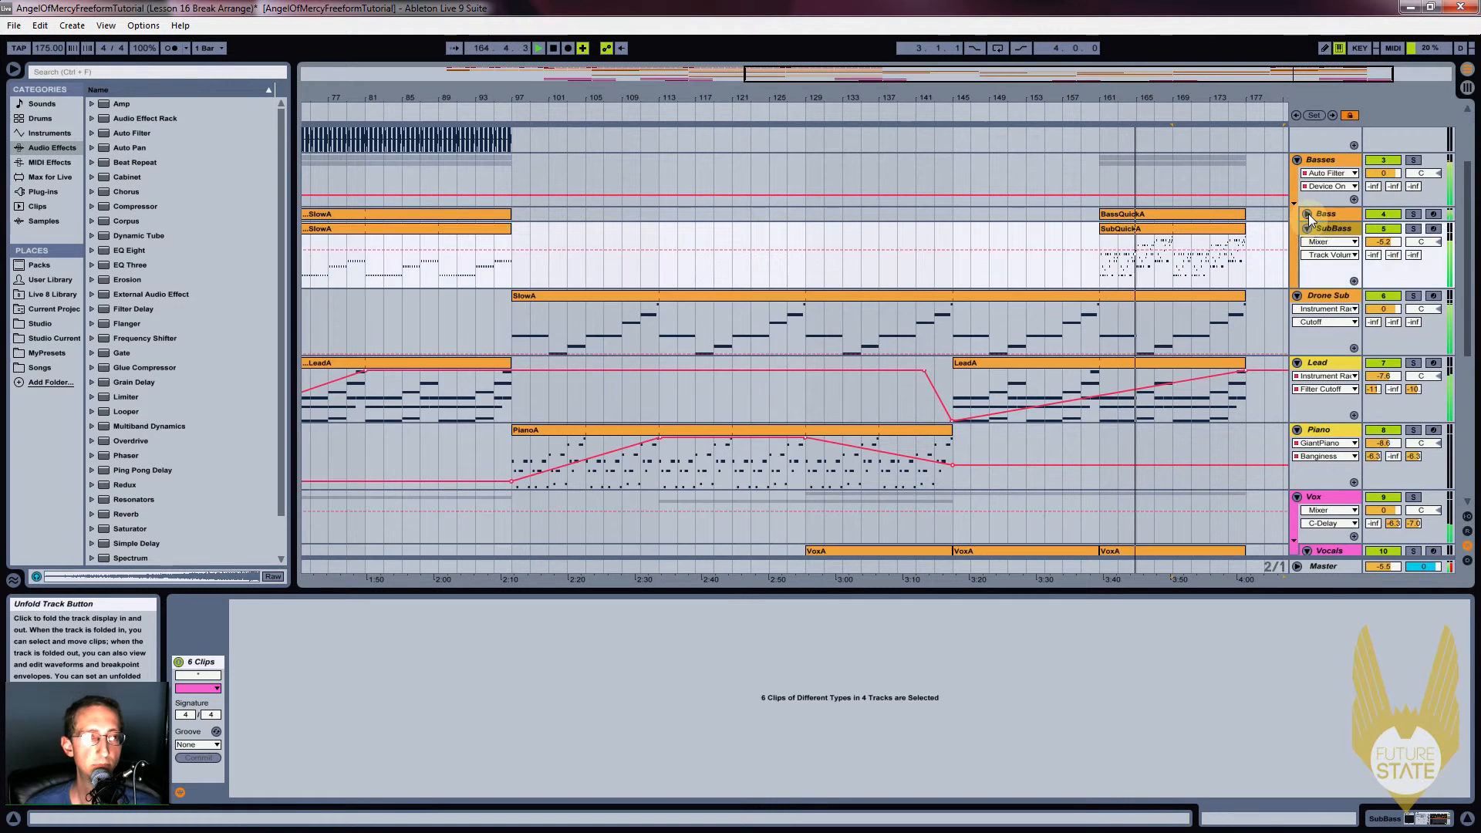
left_click(1307, 214)
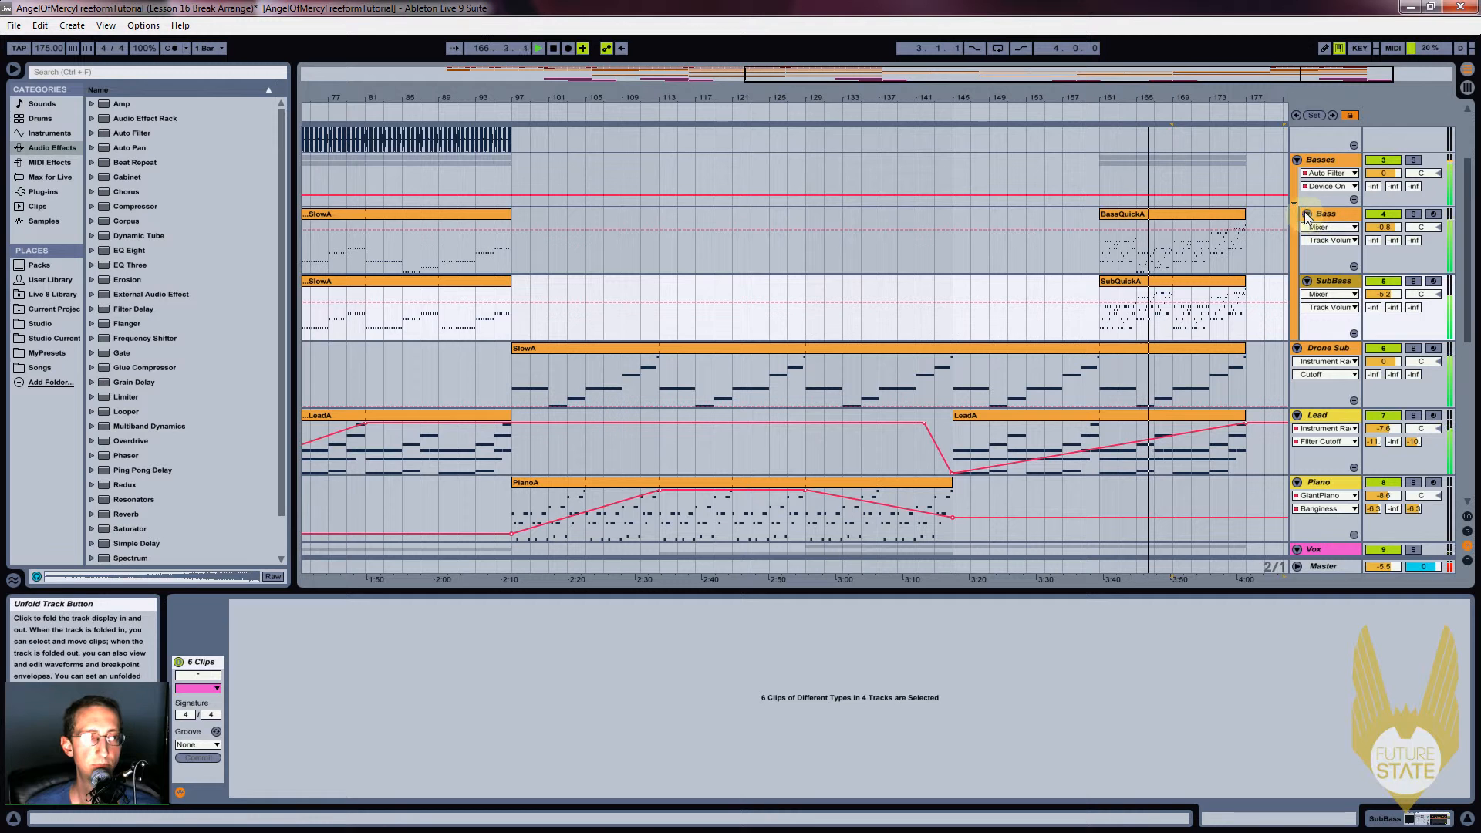
Automate the Basses group's Auto Filter to be on from bar 159 to 177
left_click(1318, 160)
double_click(1316, 164)
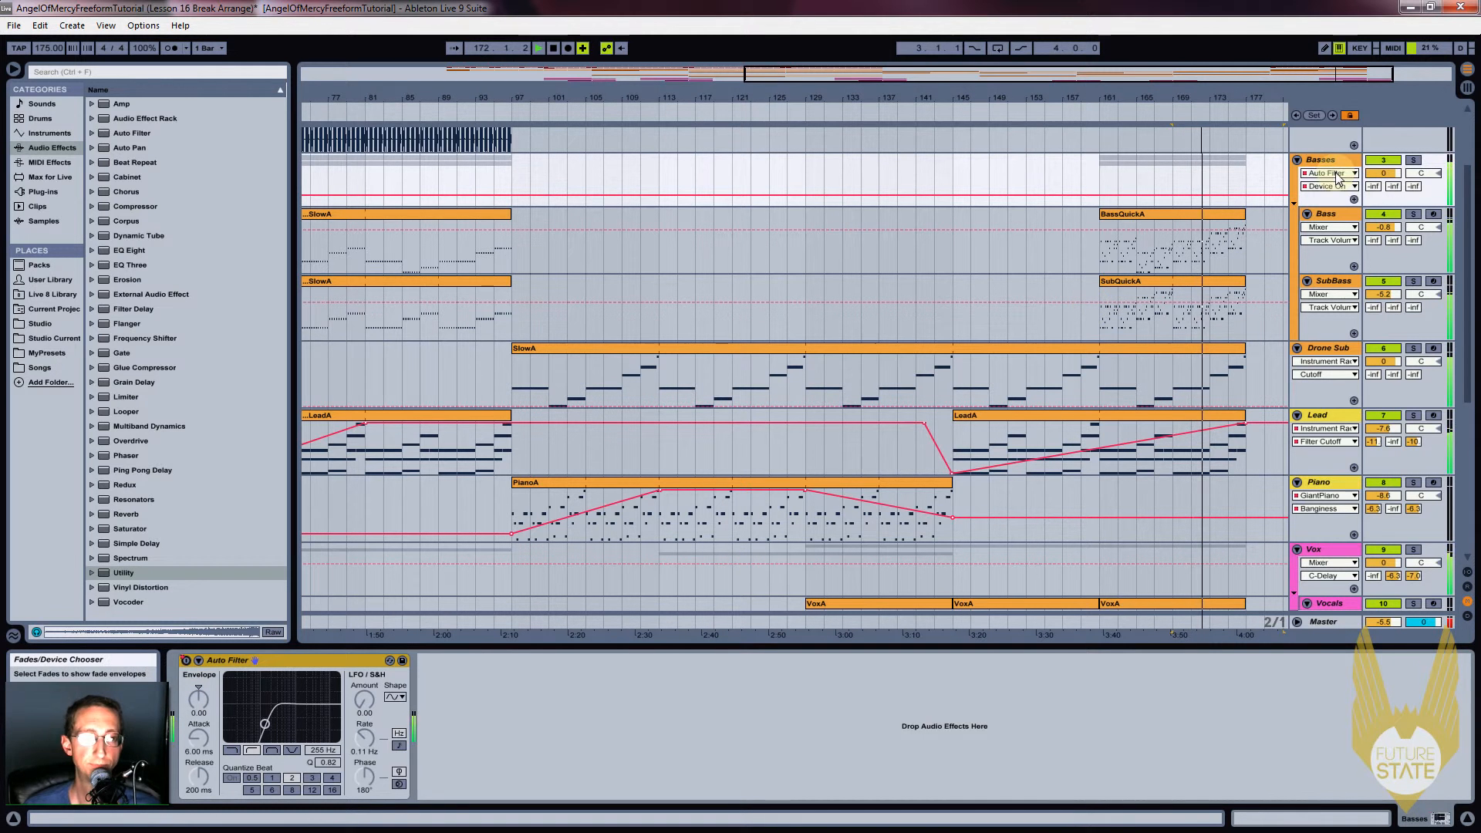
left_click_drag(1245, 94, 1123, 96)
scroll(1140, 180, "up", 2)
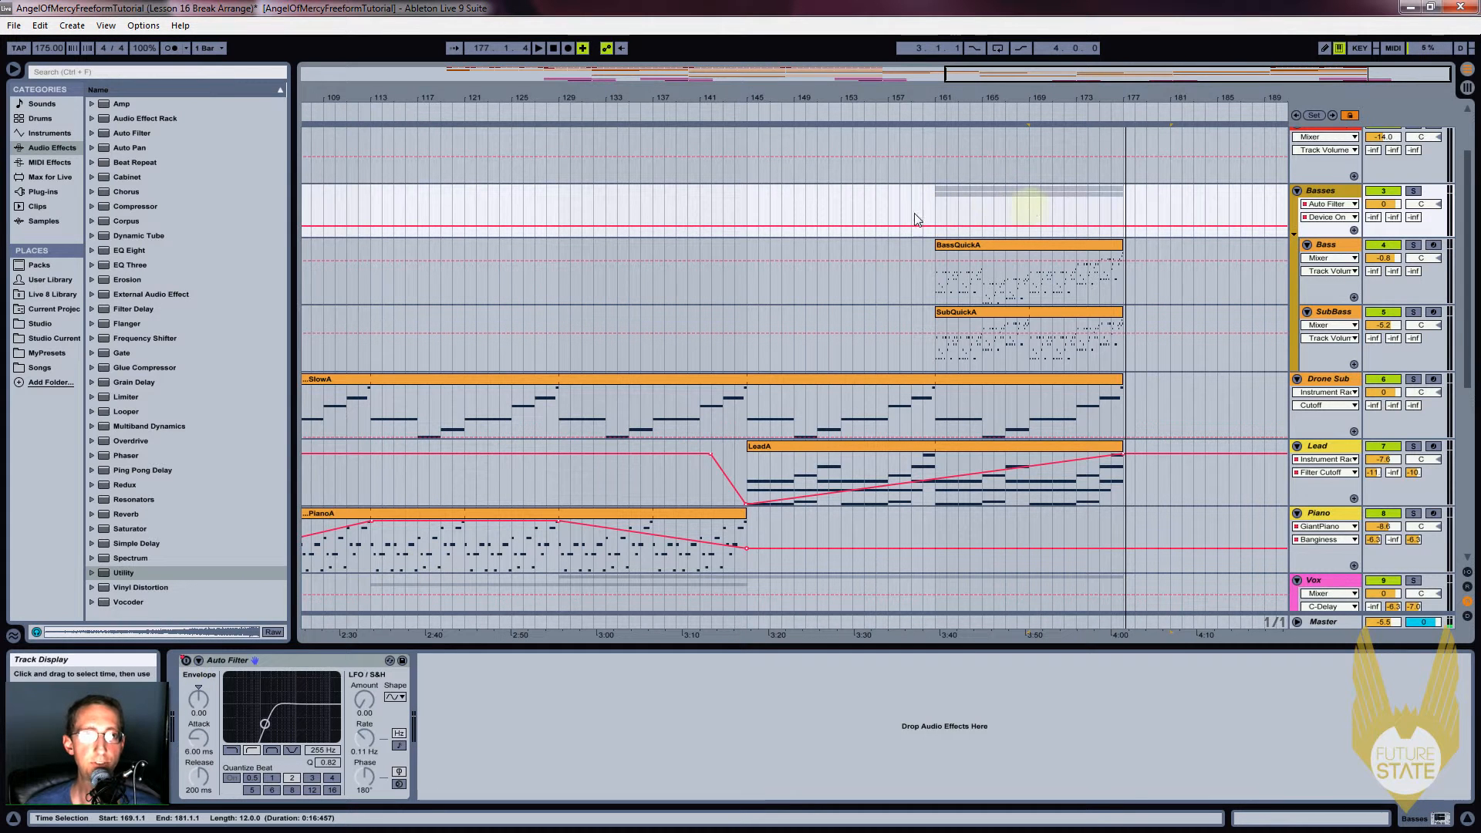
left_click_drag(913, 212, 1102, 207)
Play from bar 160 and examine the devices on the Bass and SubBass tracks
left_click(927, 222)
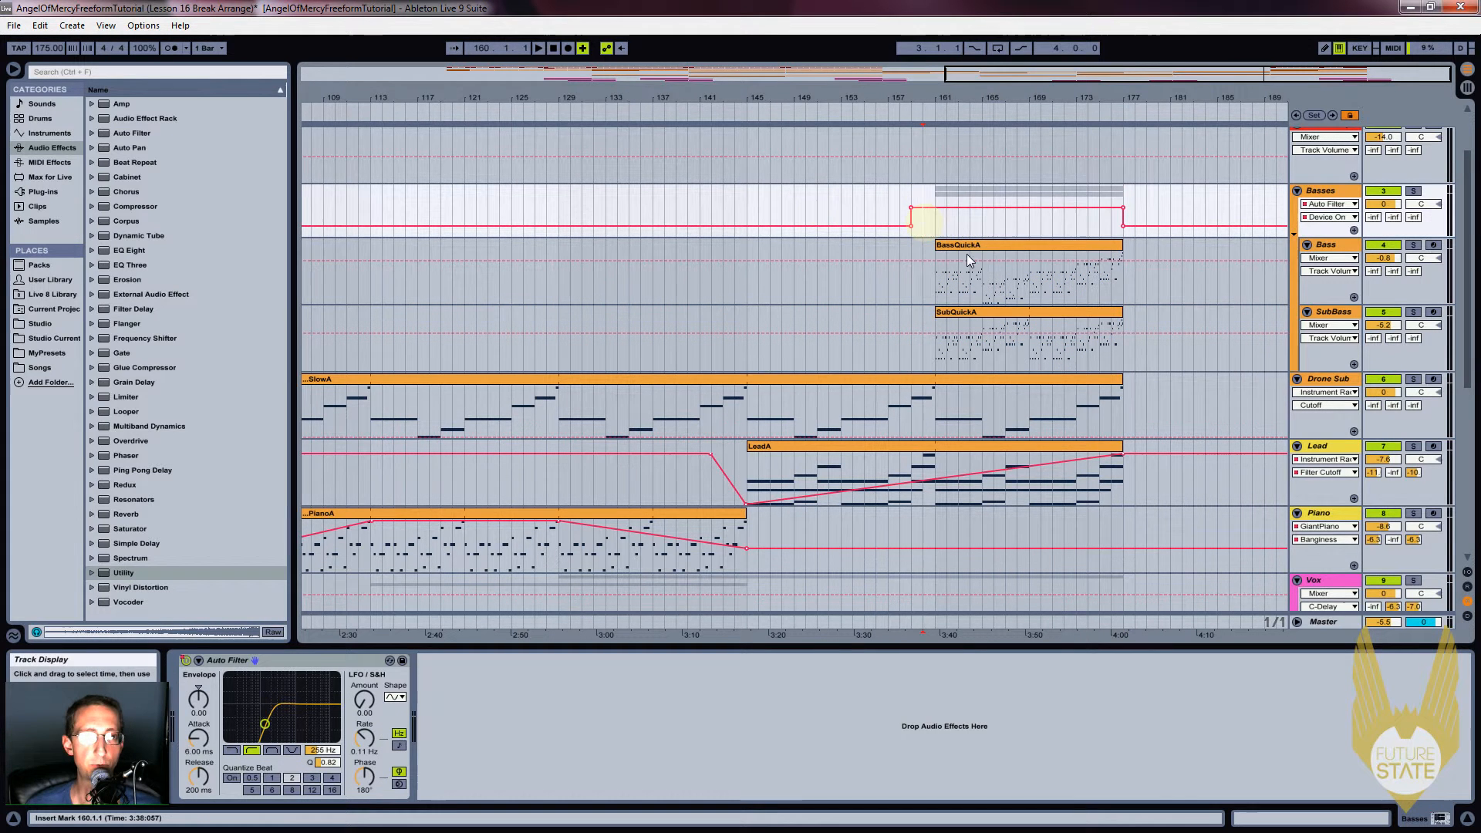
key("space")
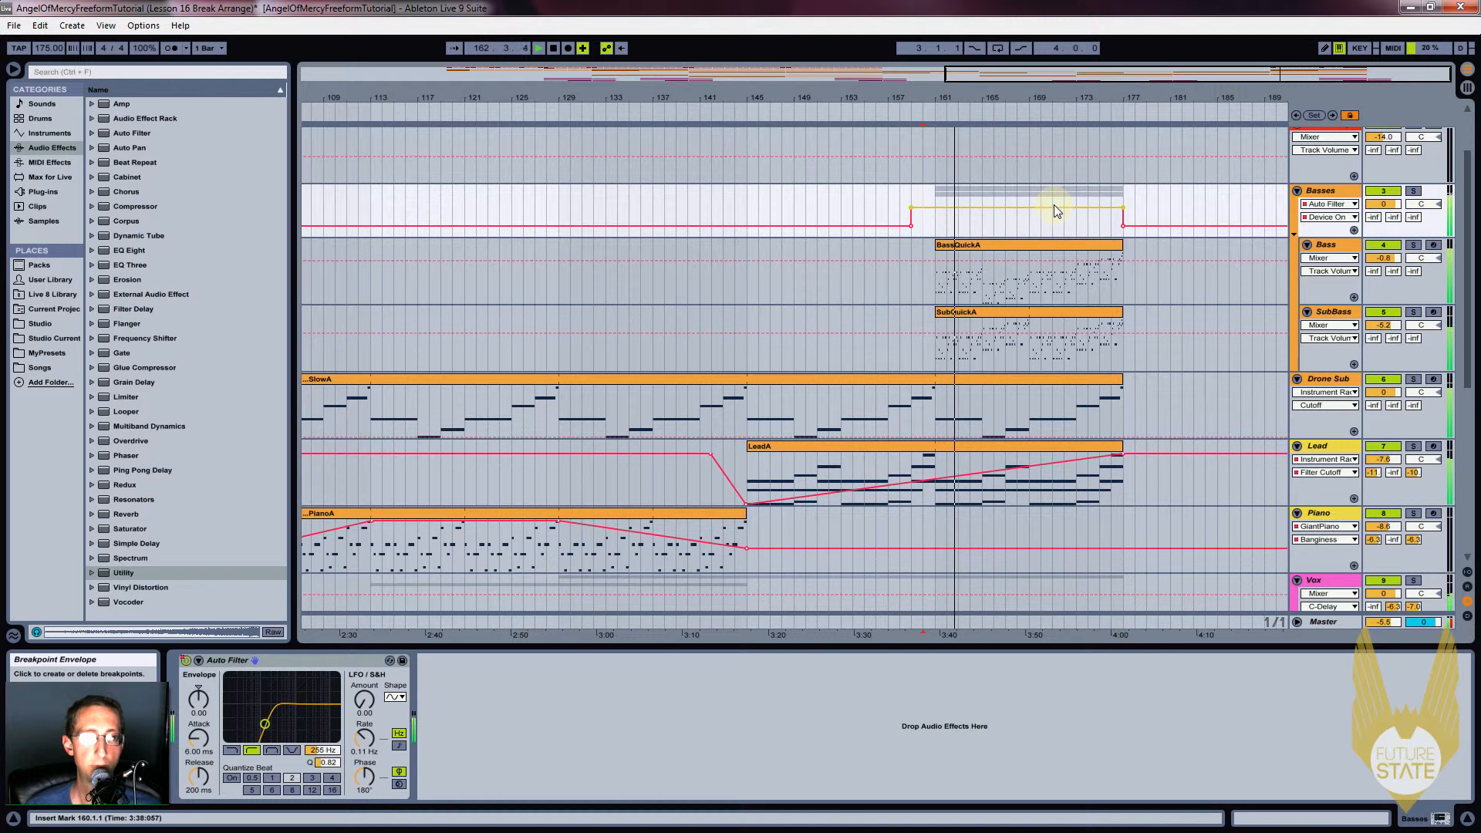
left_click(1333, 246)
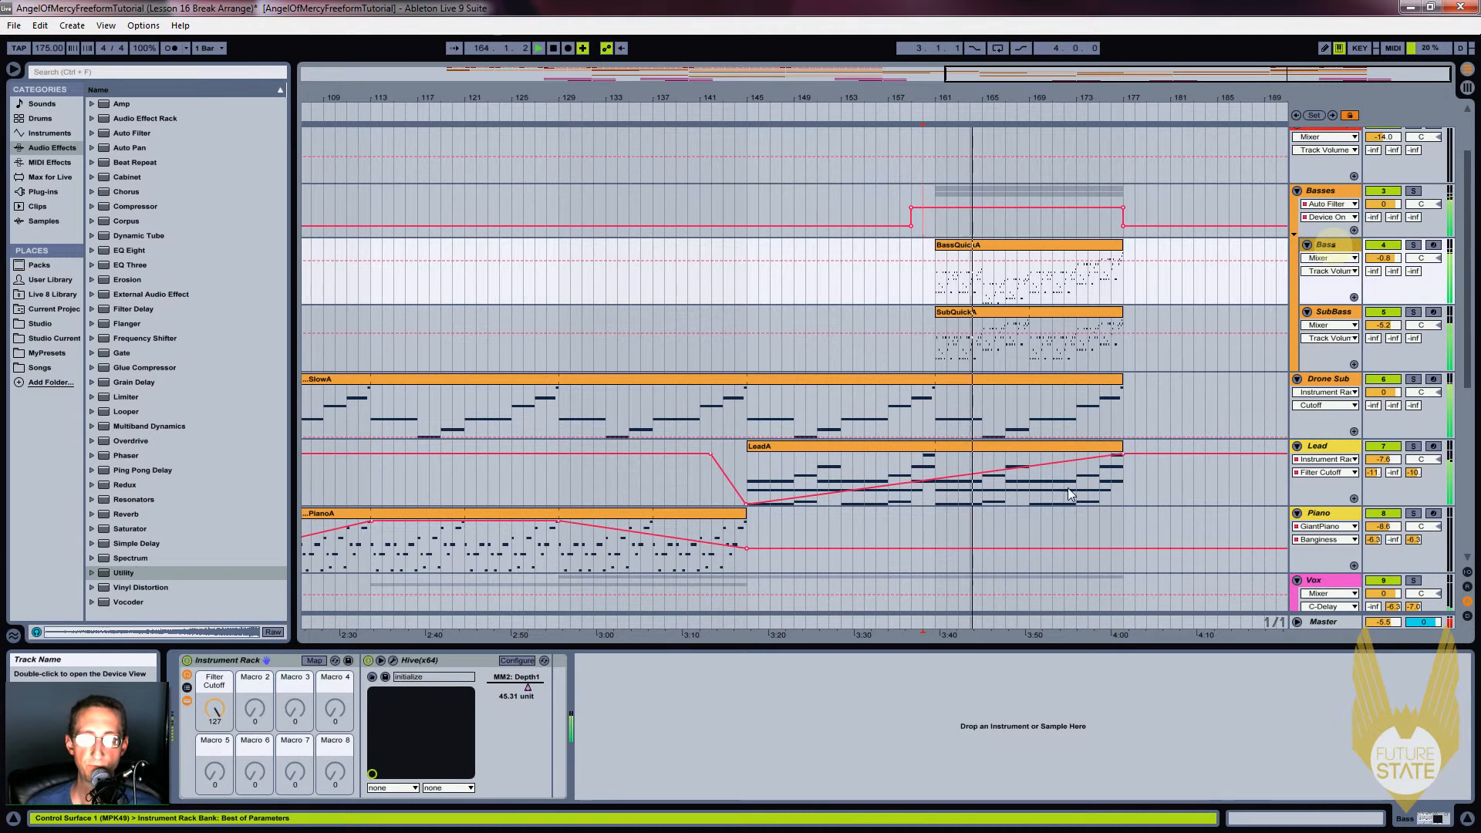
left_click(1328, 317)
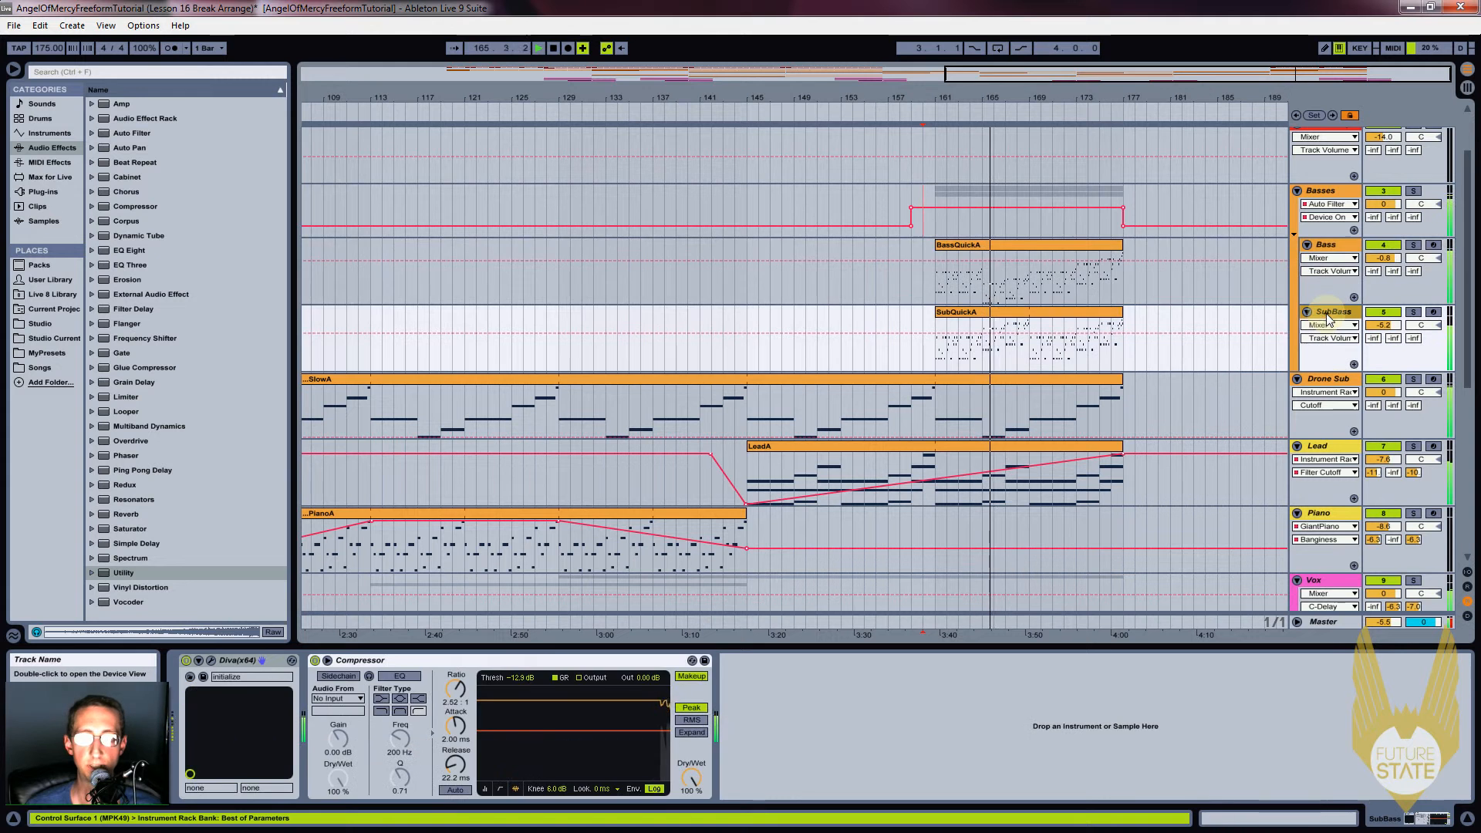
left_click(1326, 245)
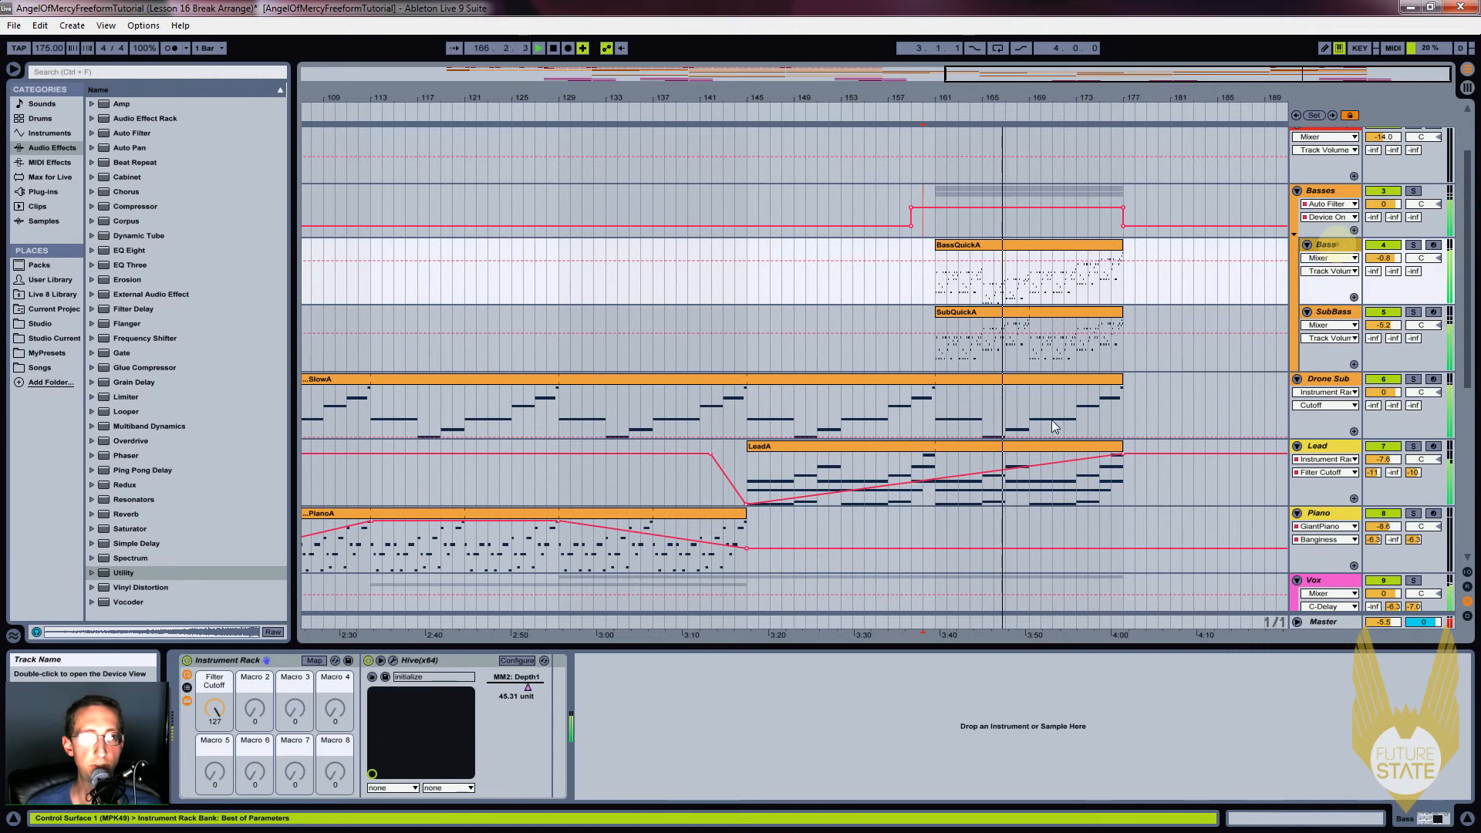
Automate the Bass track's Filter Cutoff to drop to minimum at bar 161 and rise to maximum at bar 177
left_click(214, 708)
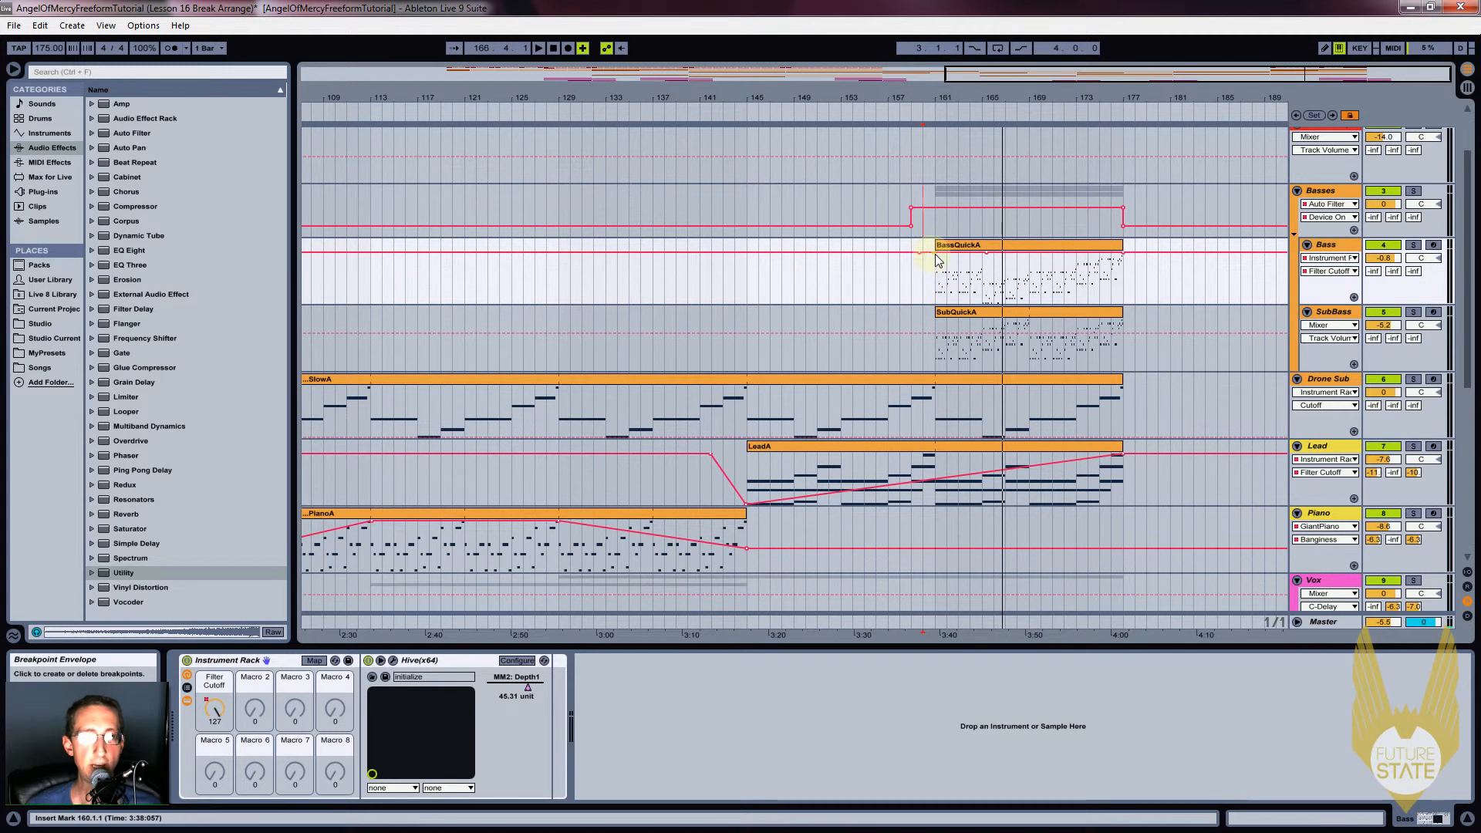
left_click_drag(987, 260, 935, 302)
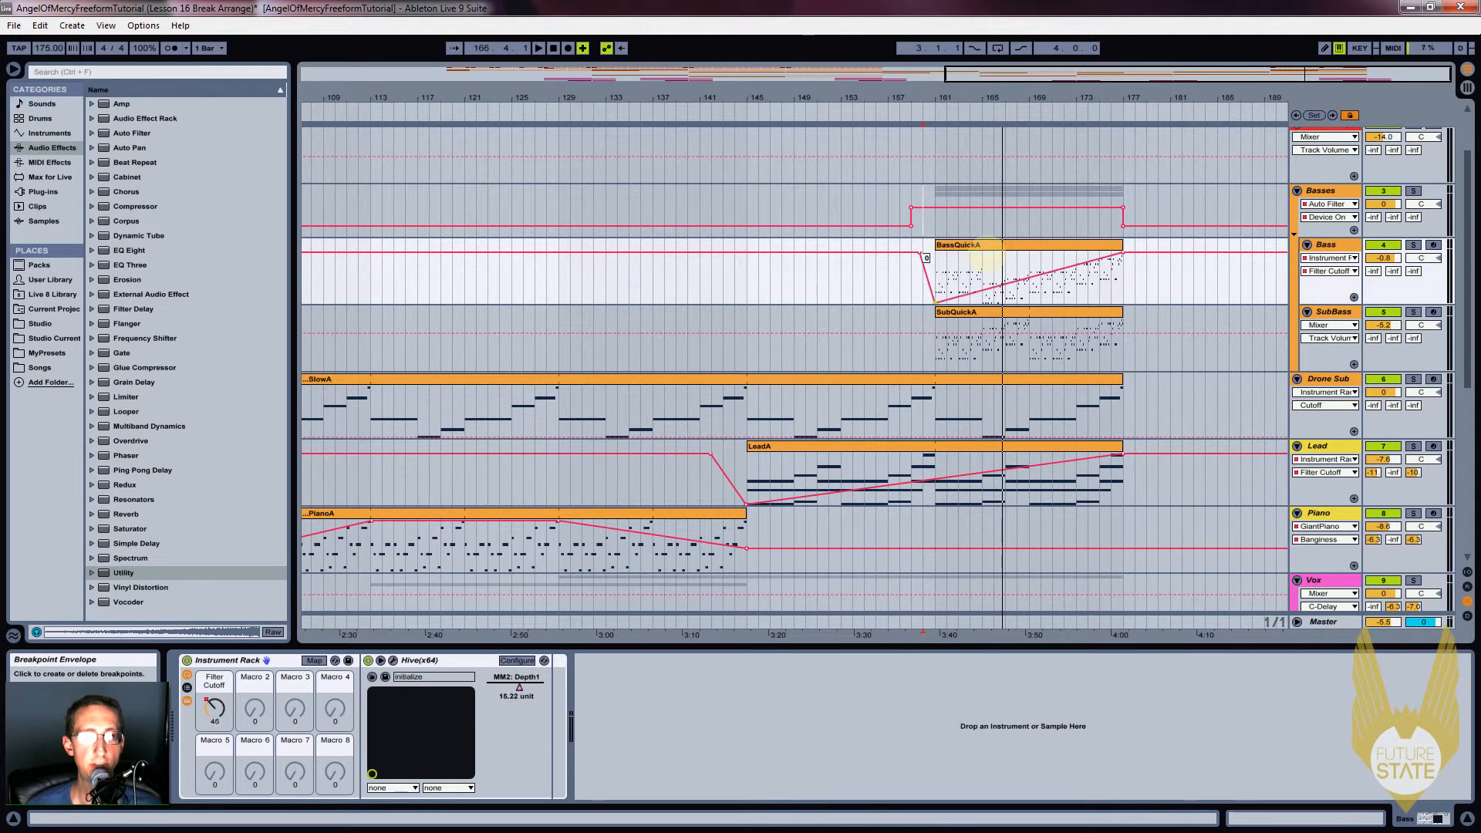
key("space")
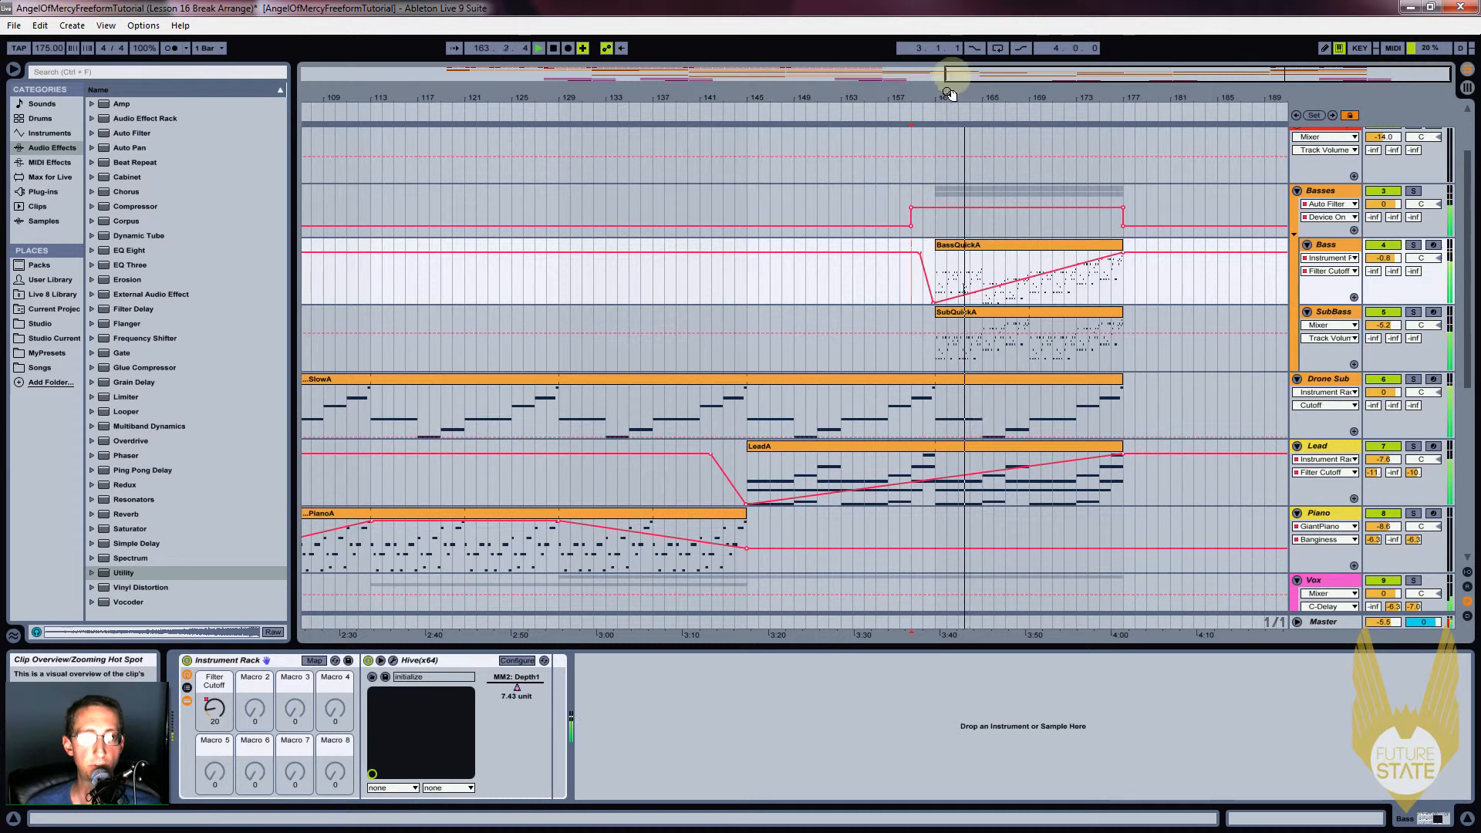
Fold the Drum Loop and Pad tracks while reviewing the end of the break during playback
left_click_drag(942, 92, 944, 95)
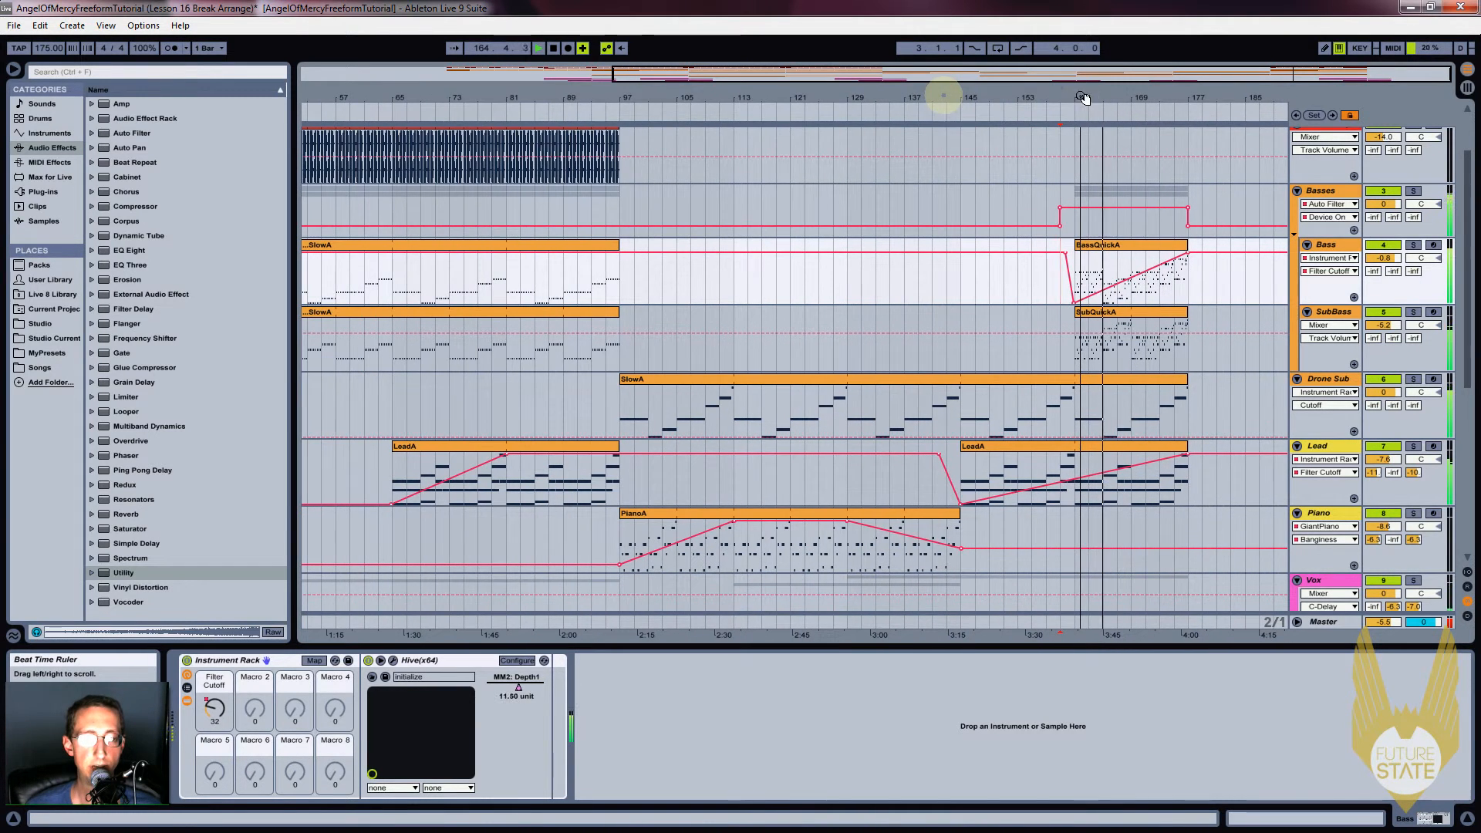
scroll(1148, 184, "up", 3)
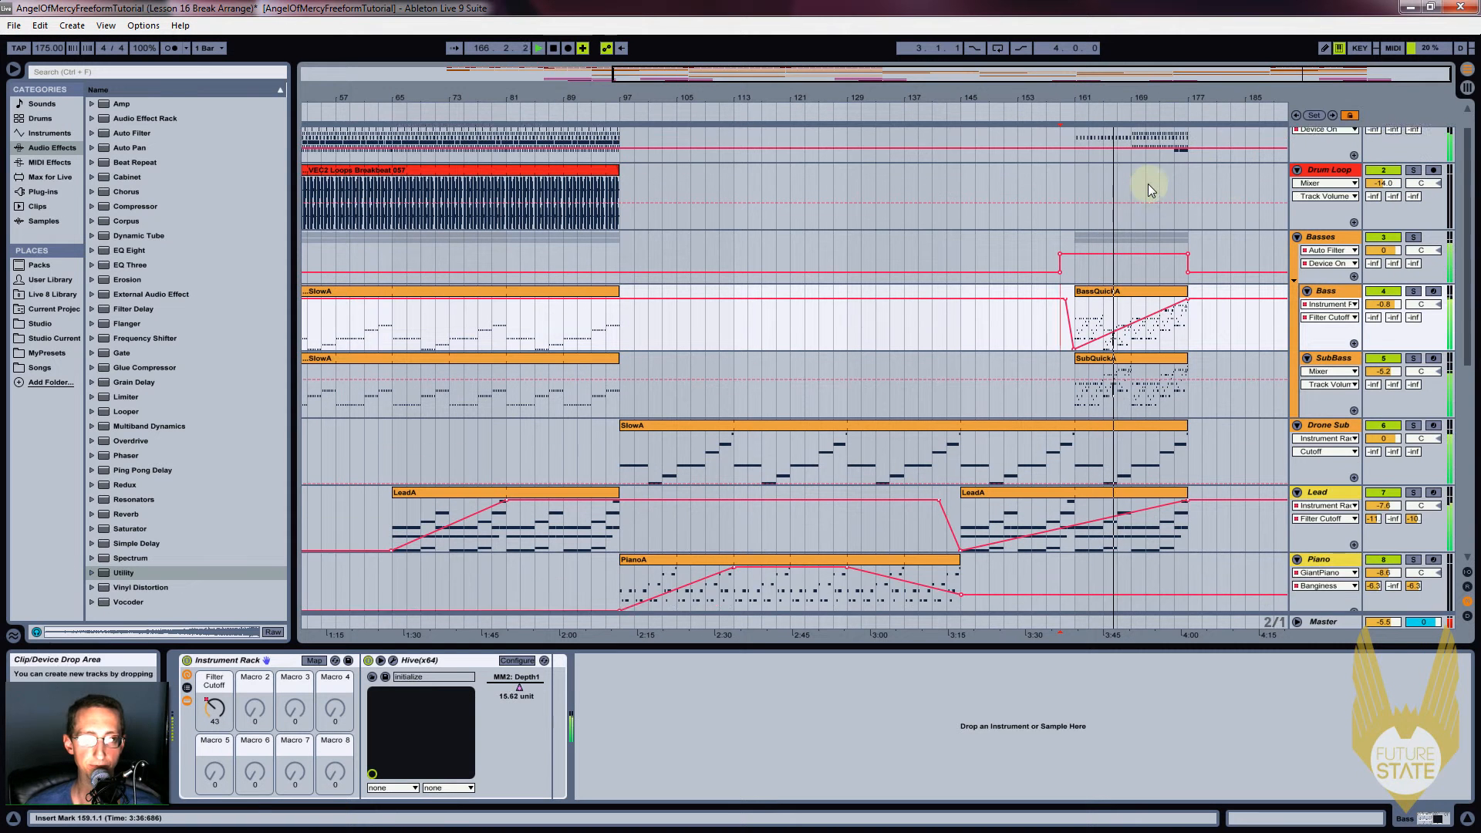
left_click(1298, 202)
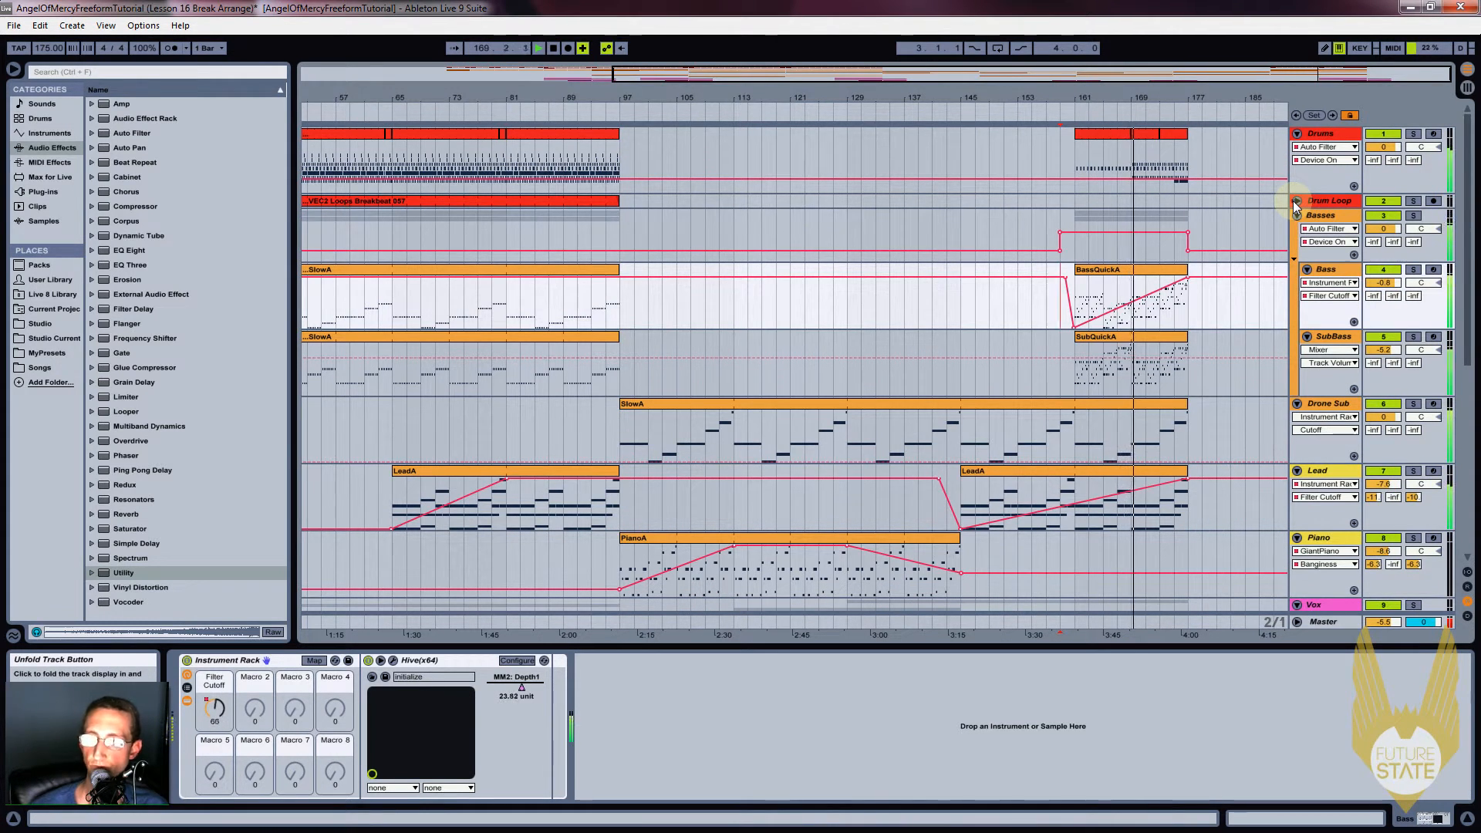
scroll(1192, 267, "down", 5)
scroll(1193, 267, "down", 2)
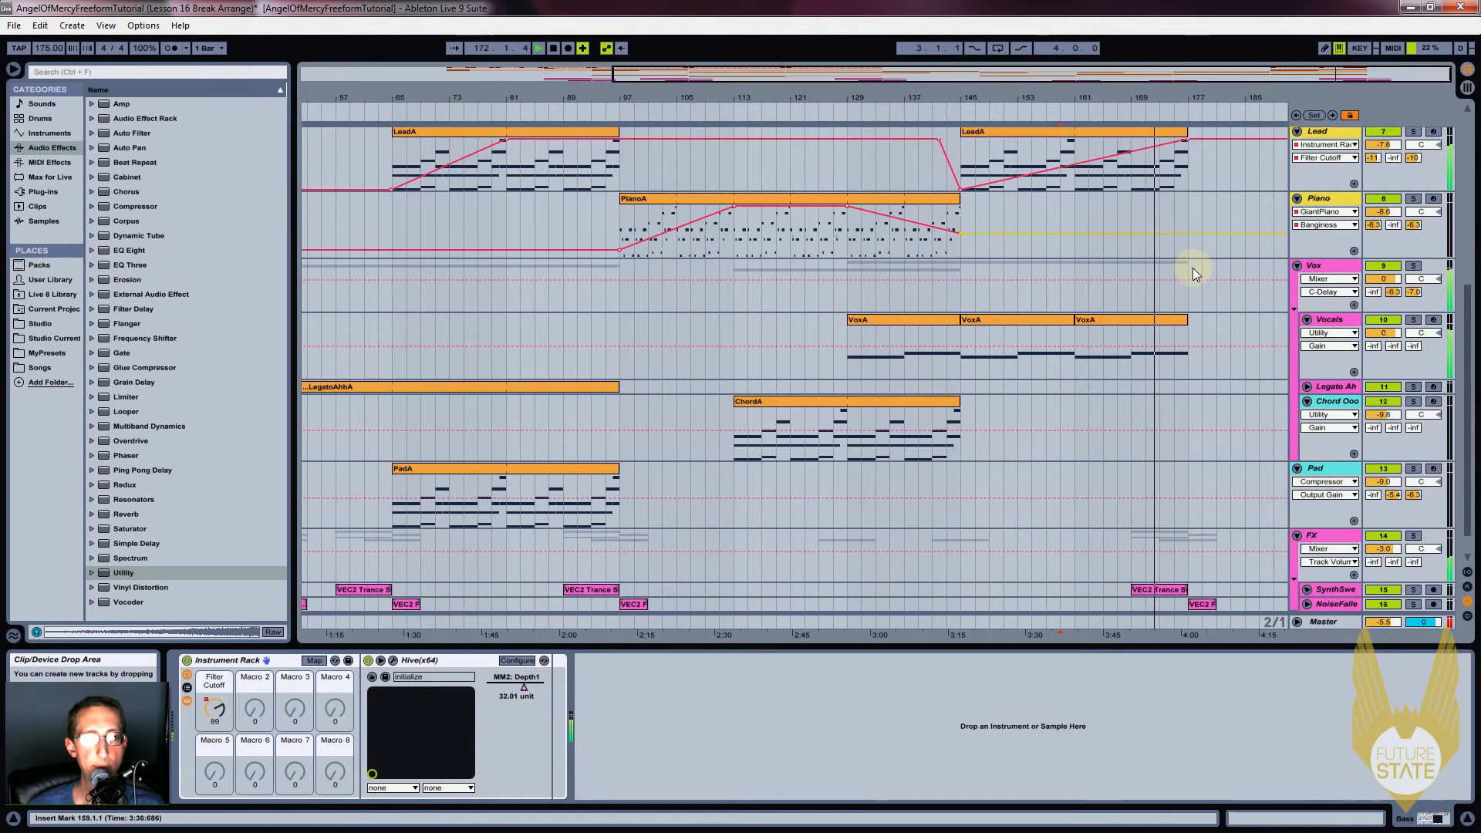
left_click(1297, 454)
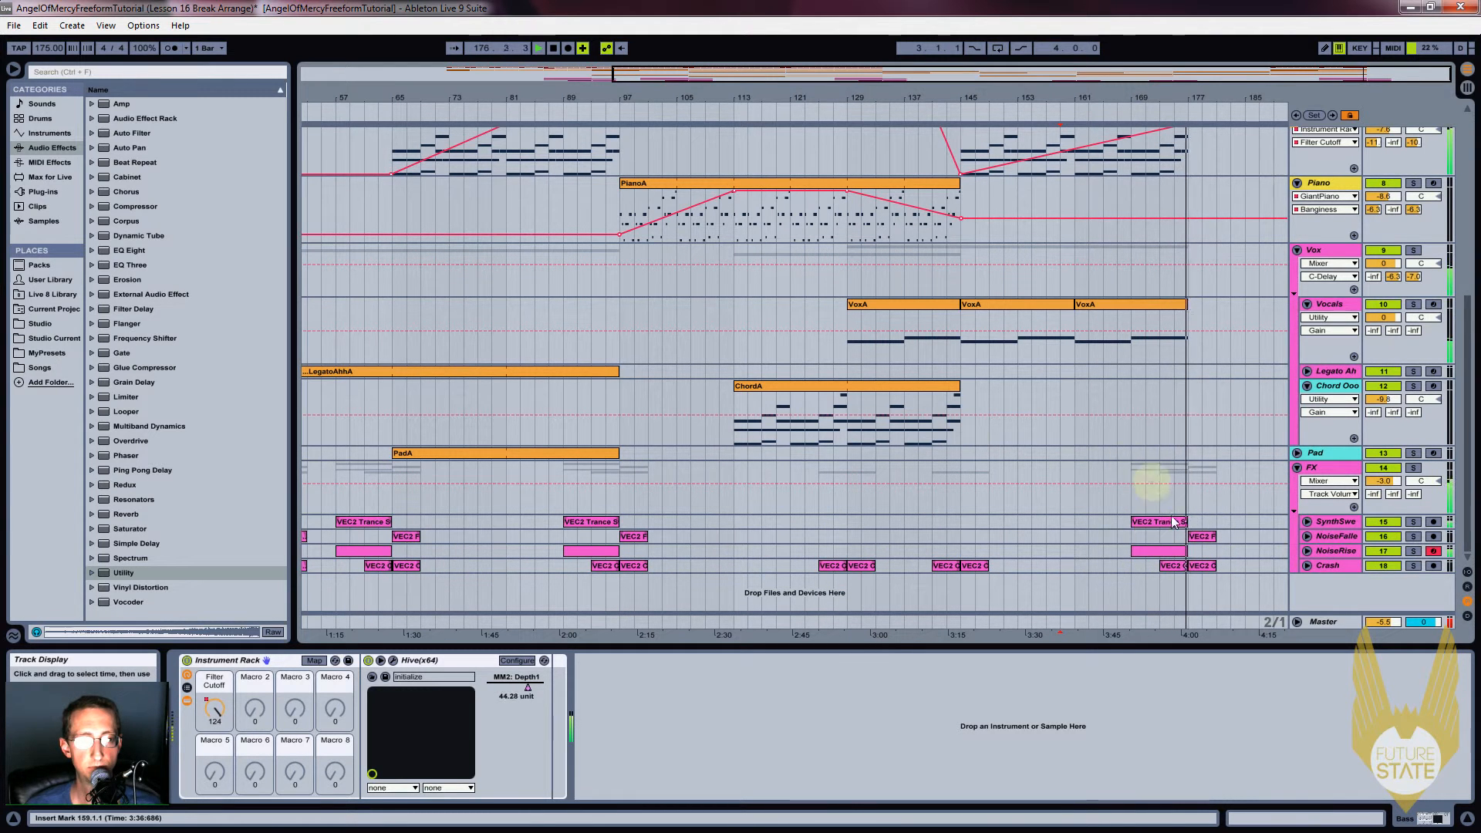
Copy the two cymbal clips around bar 145 on the Crash track to bar 157 and play from bar 153
key("space")
left_click(977, 567)
left_click_drag(980, 566, 1096, 570)
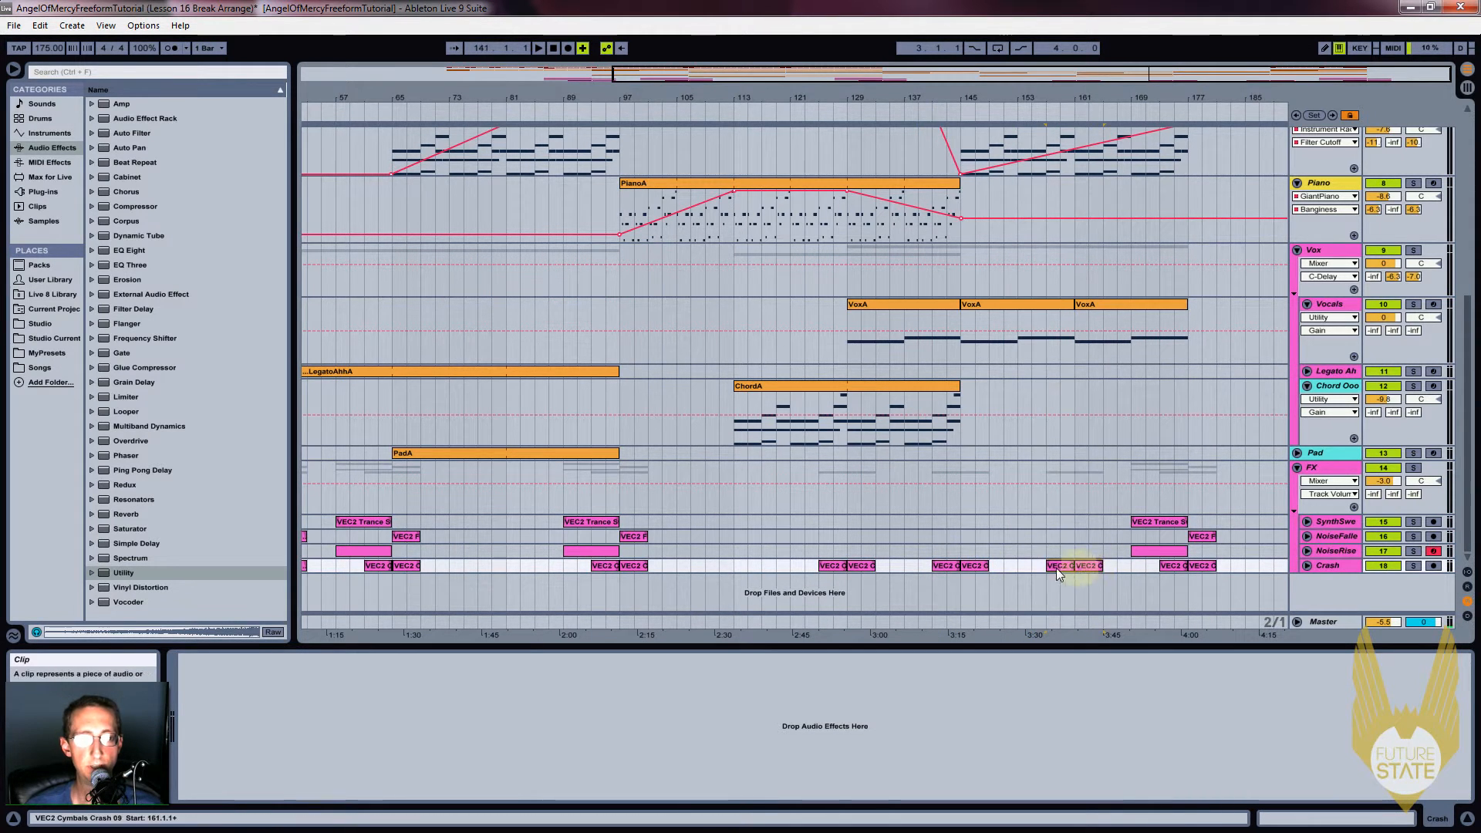
left_click(1021, 563)
key("space")
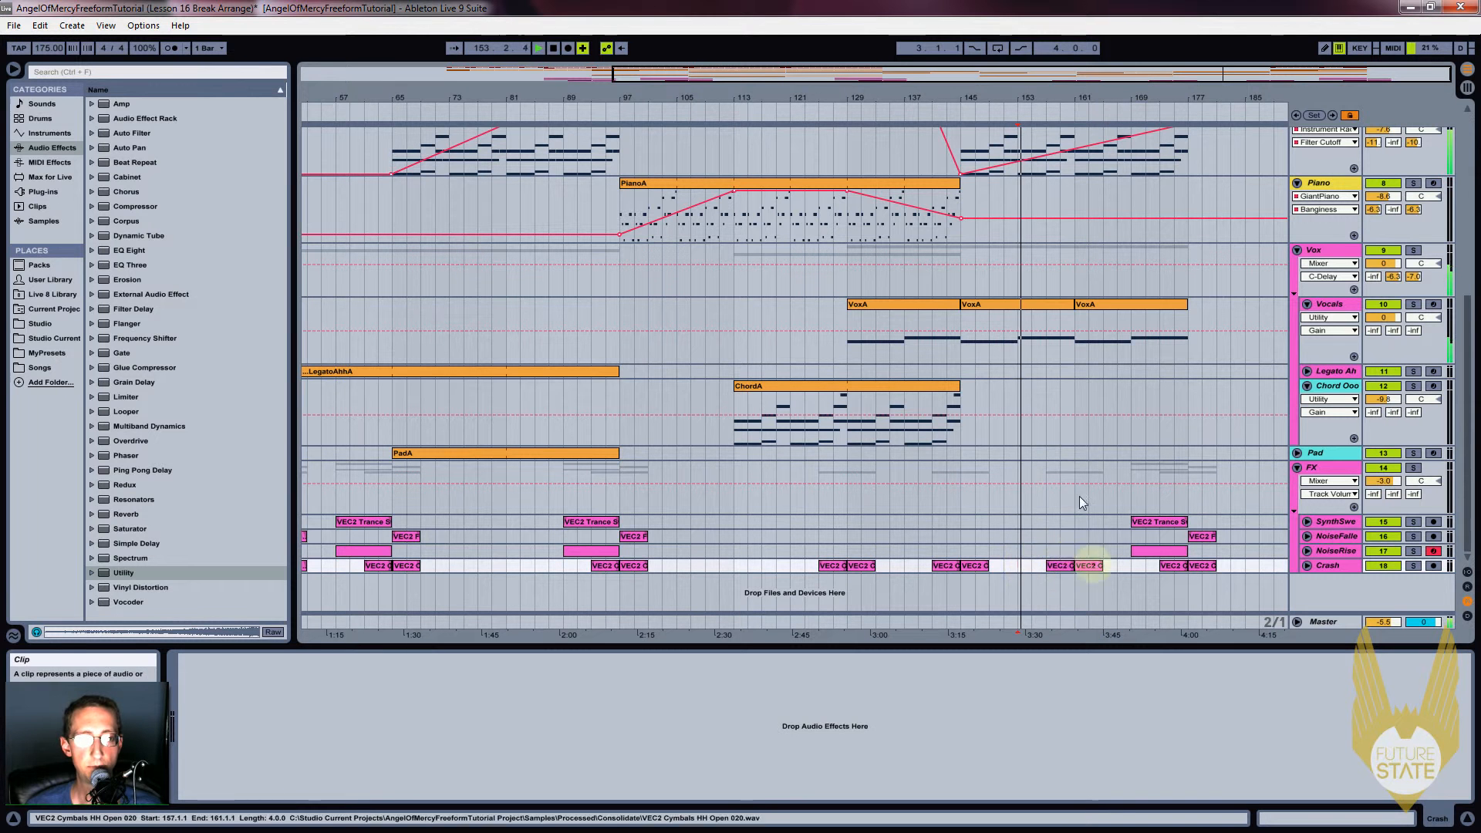
Automate the Drone Sub's Cutoff to rise from bar 145 to 177 and drop back right after, while playing from bar 89
scroll(1115, 363, "up", 2)
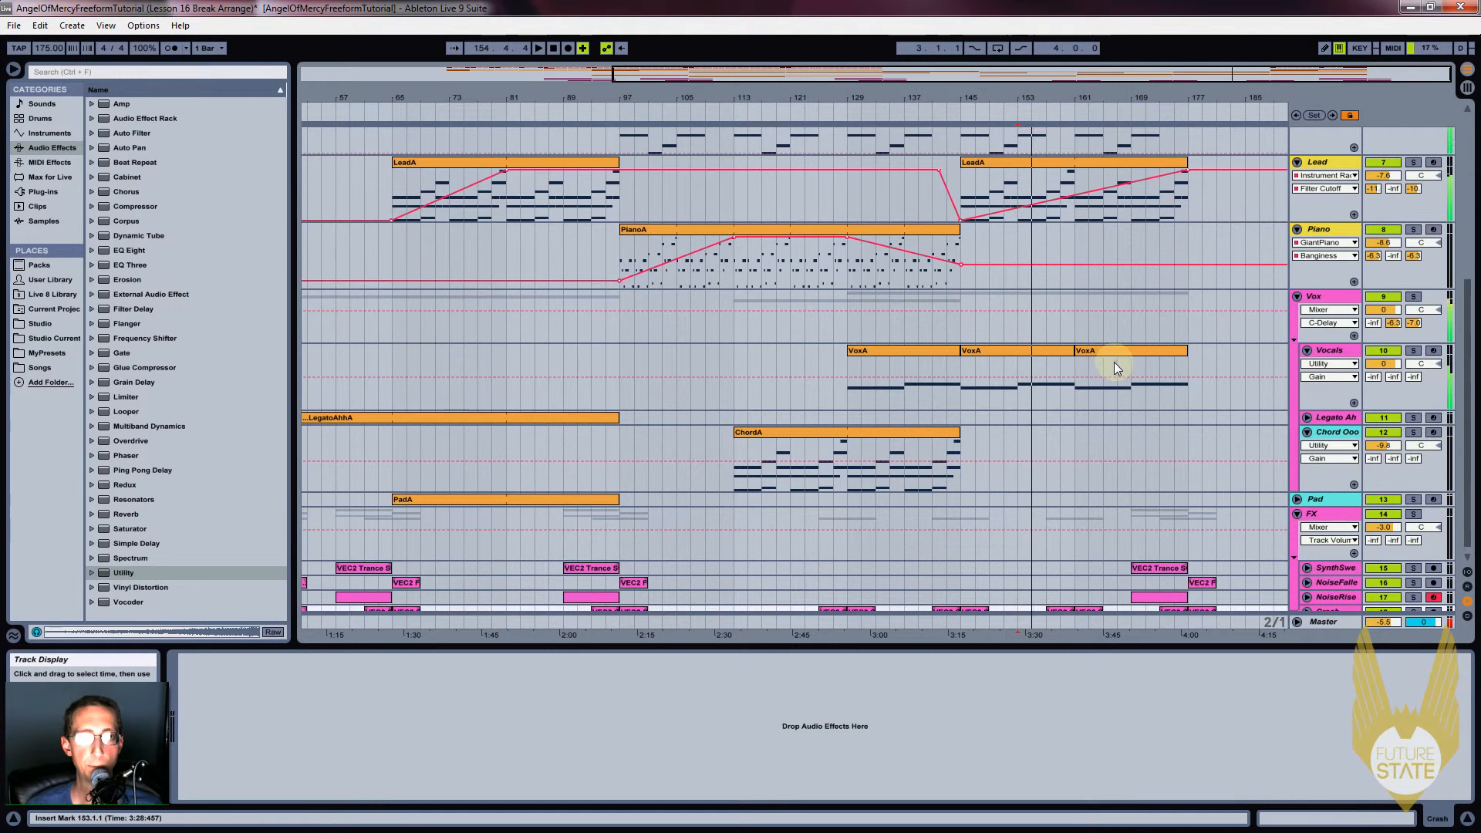
scroll(1113, 362, "up", 1)
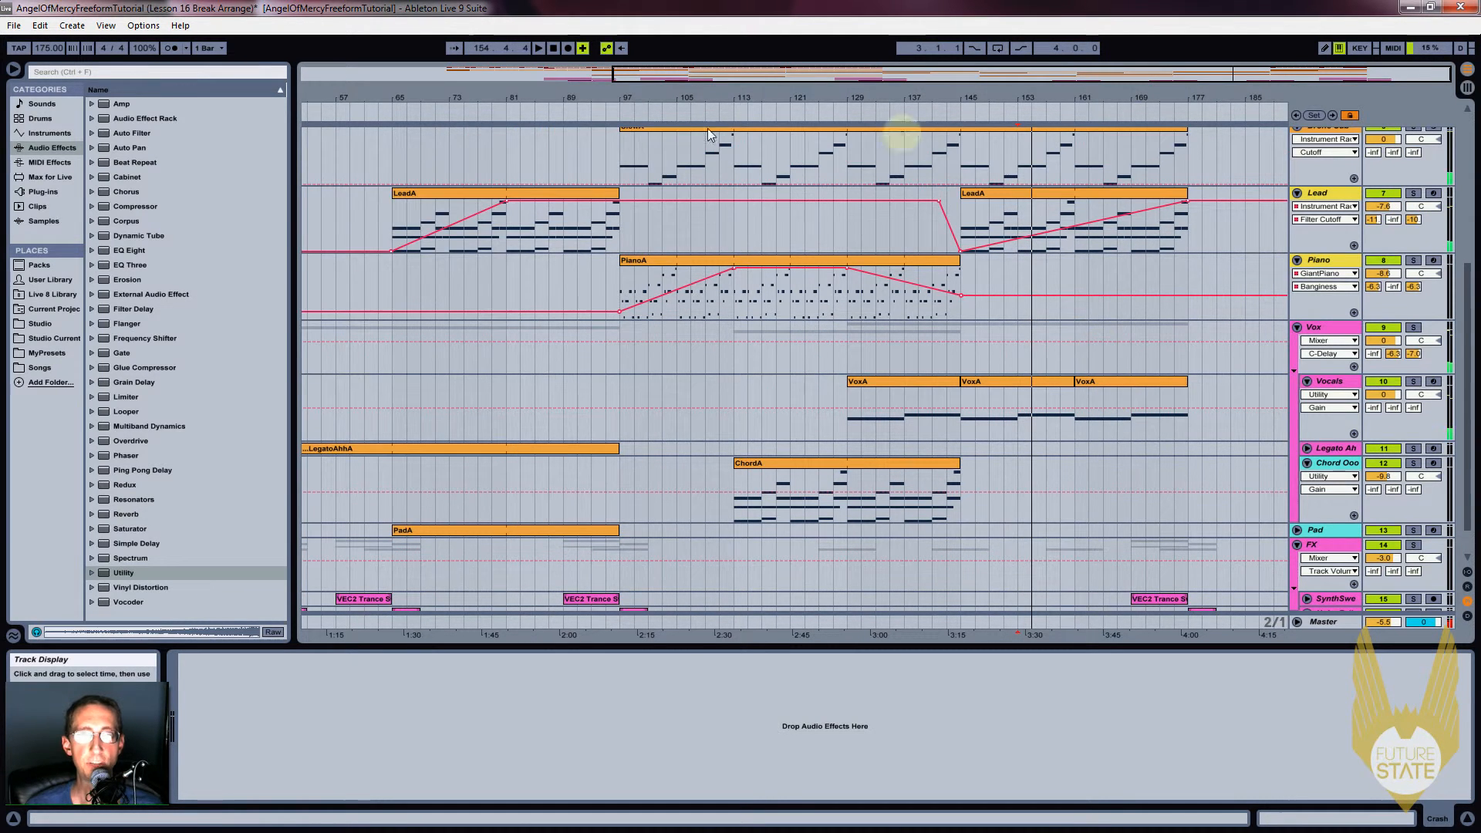
left_click(576, 111)
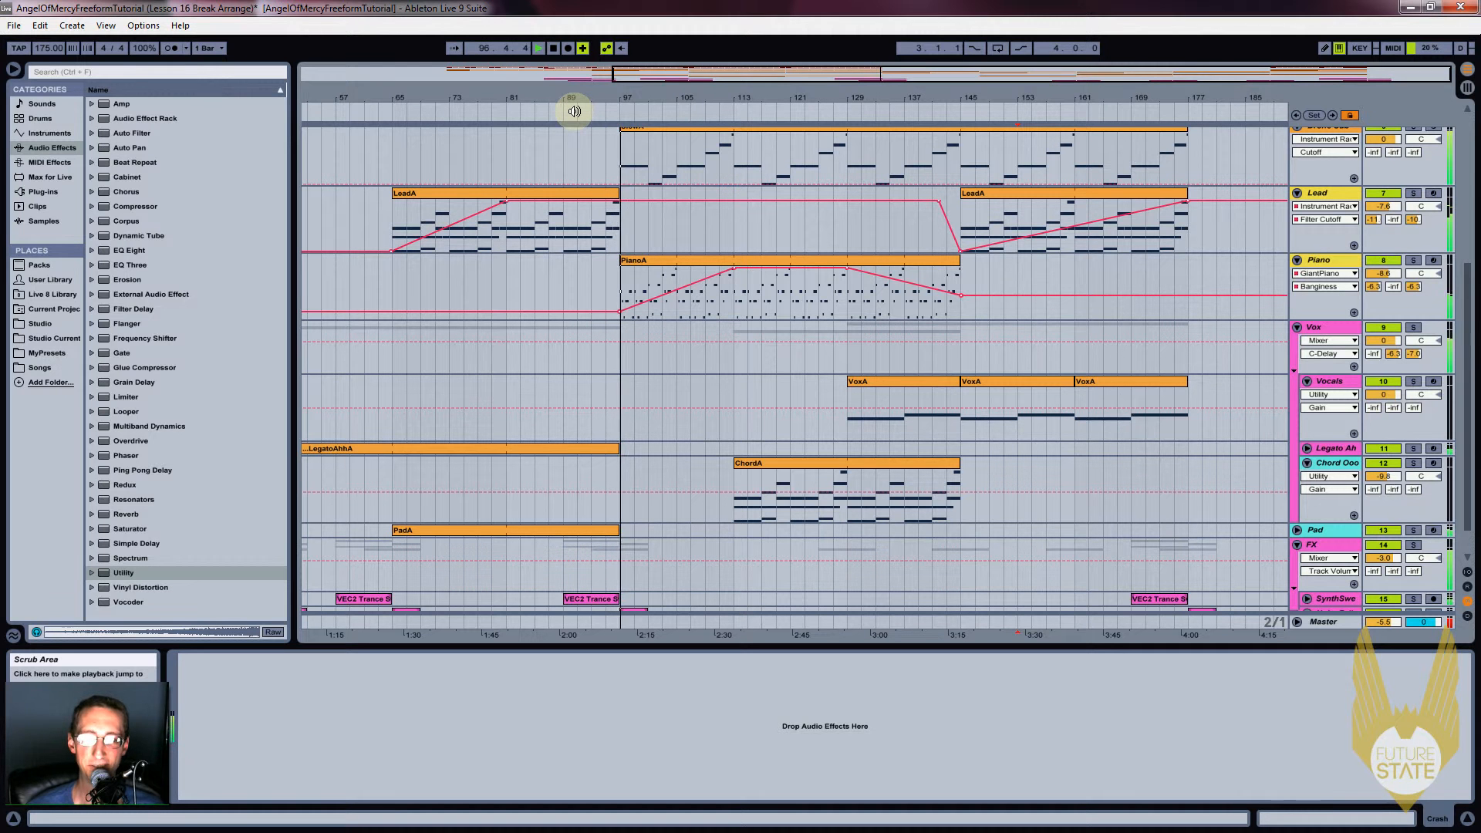
scroll(1003, 328, "up", 2)
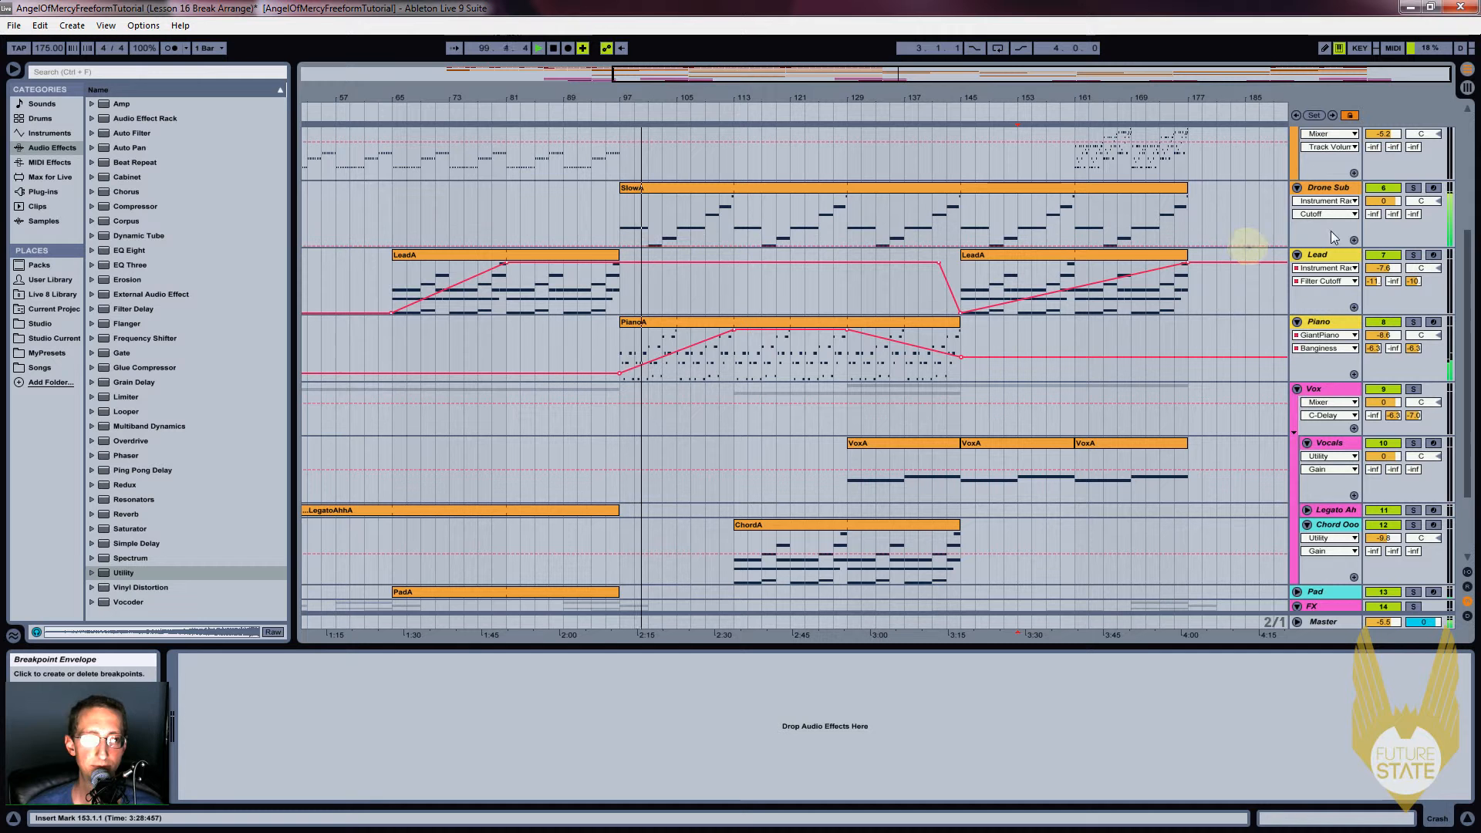
left_click(1324, 205)
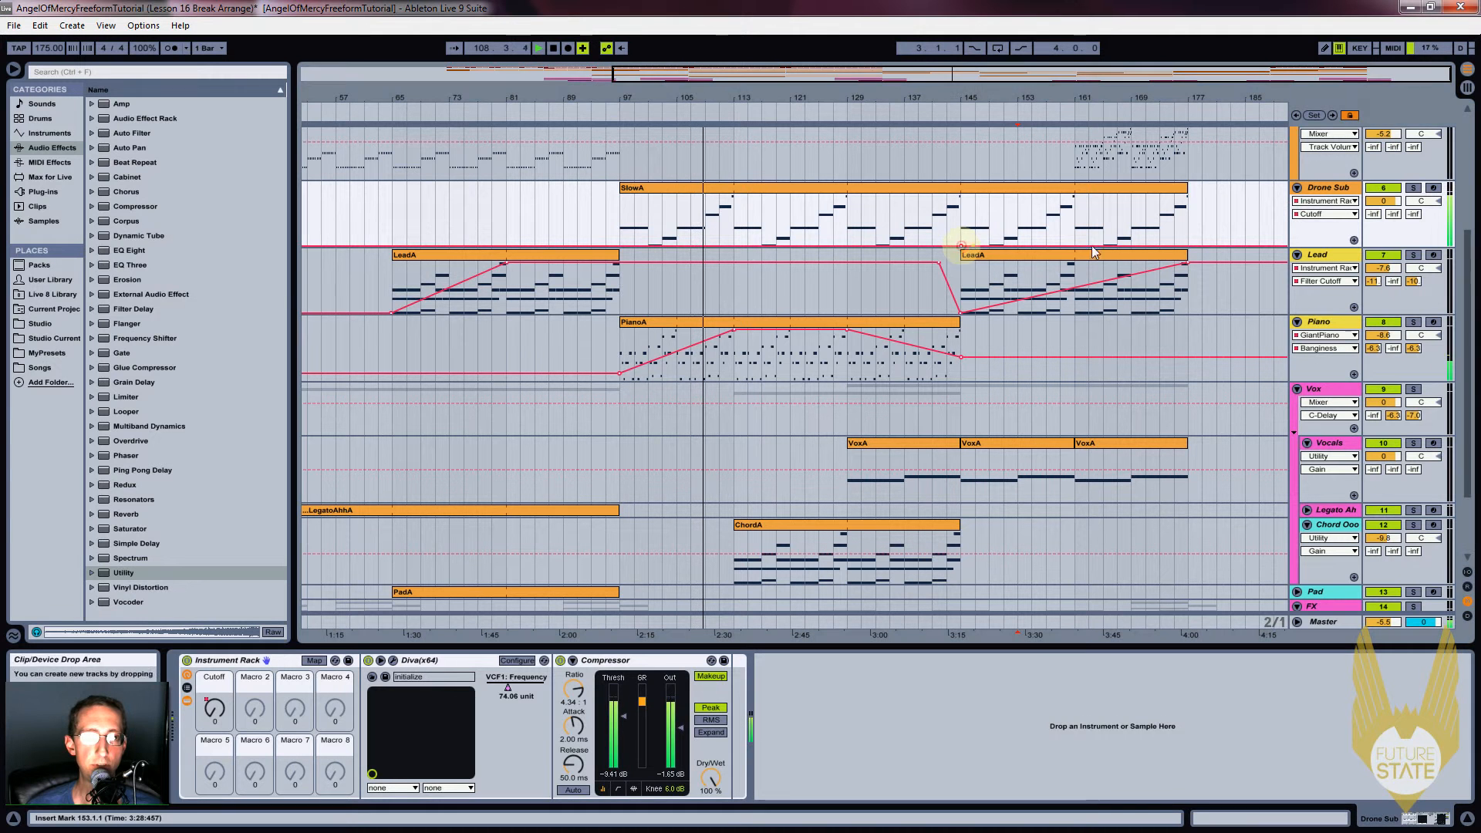
left_click_drag(1197, 246, 1198, 199)
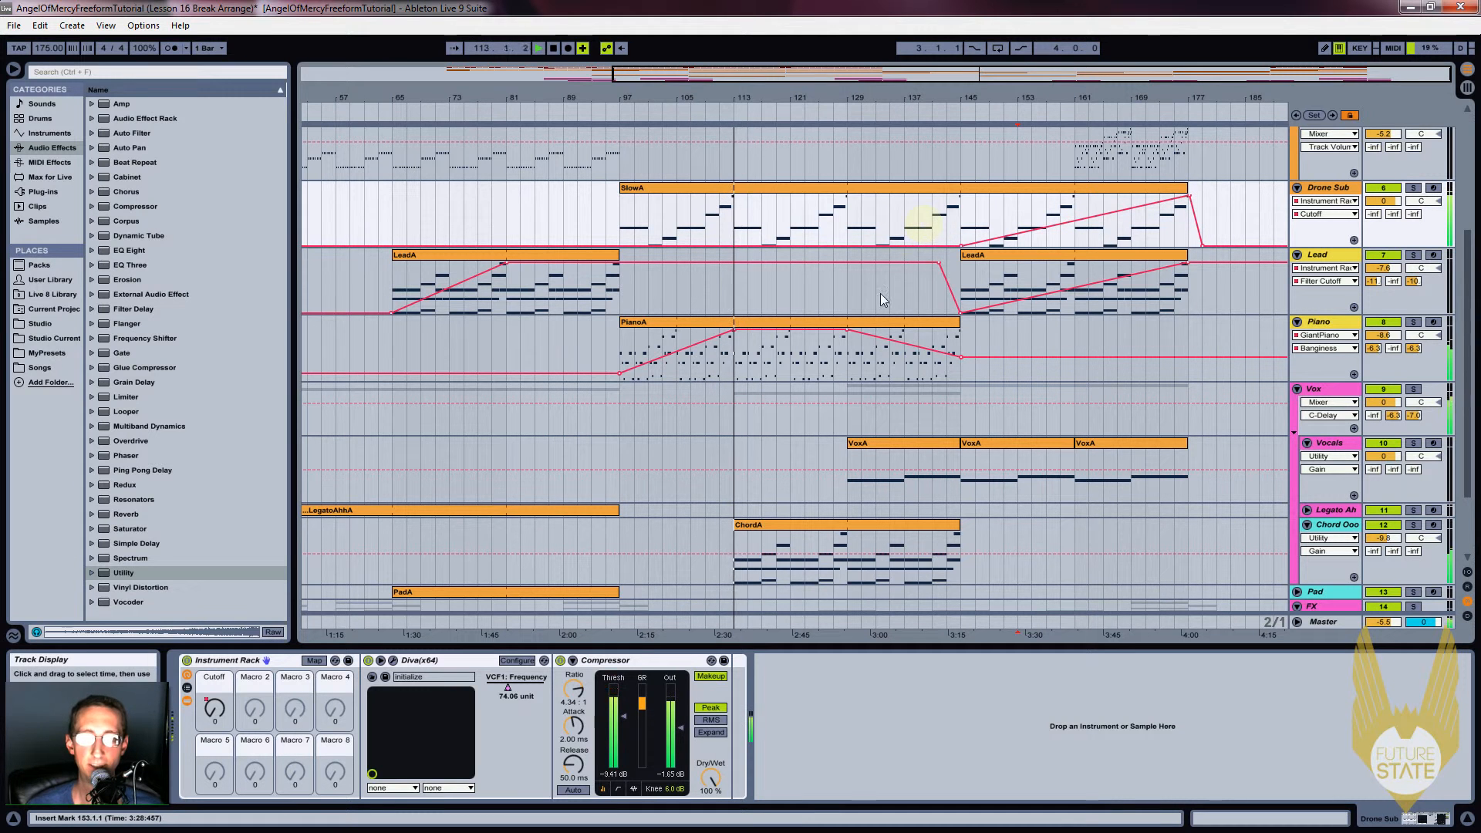
Add half-bar A4 and F4 notes to the ChordA clip at the end of bar 10 and the start of bar 11
scroll(939, 276, "down", 2)
scroll(940, 276, "down", 1)
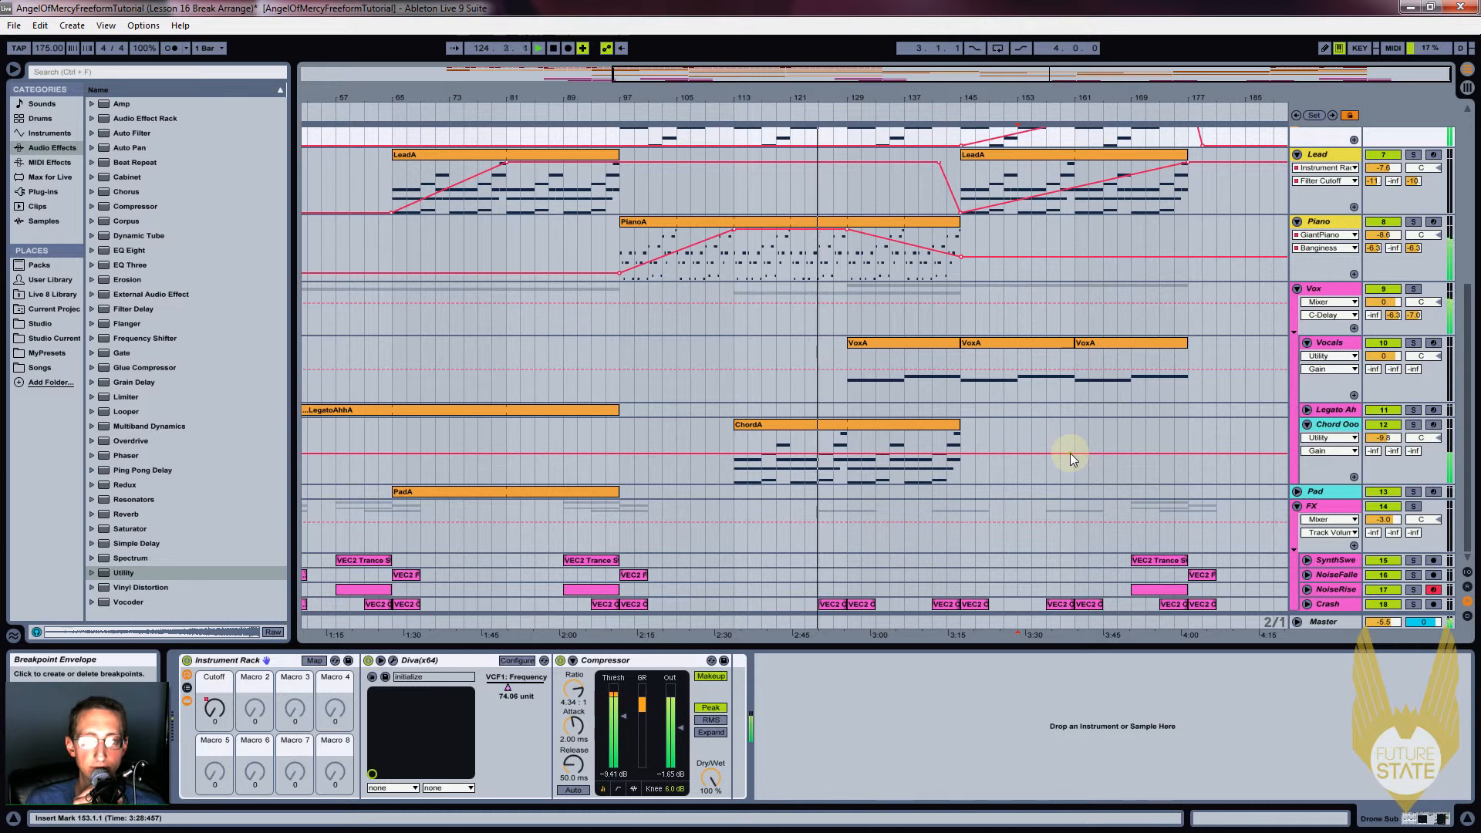
left_click(899, 423)
left_click_drag(833, 589, 837, 519)
scroll(1101, 448, "down", 3)
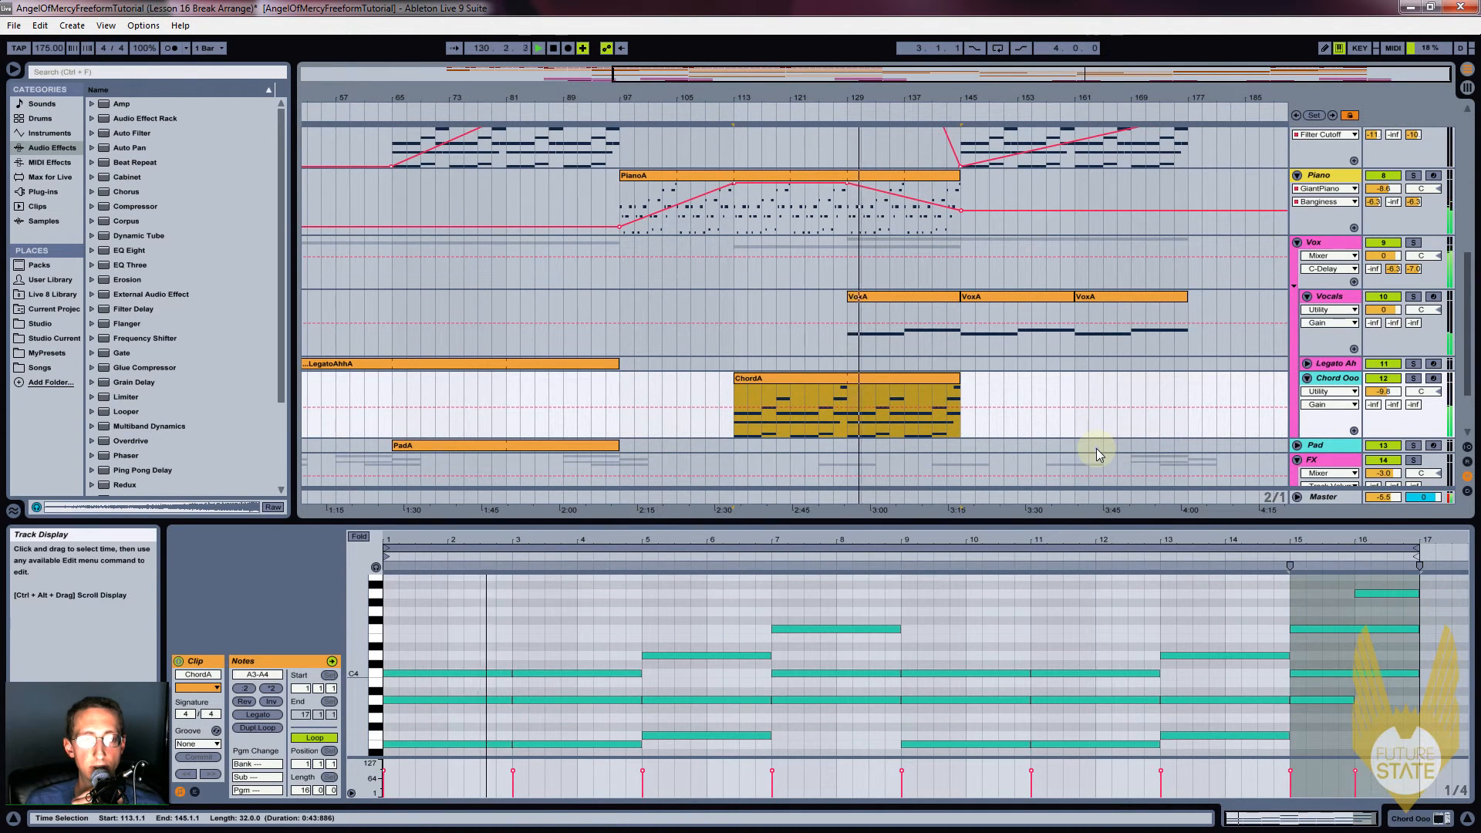
left_click(964, 626)
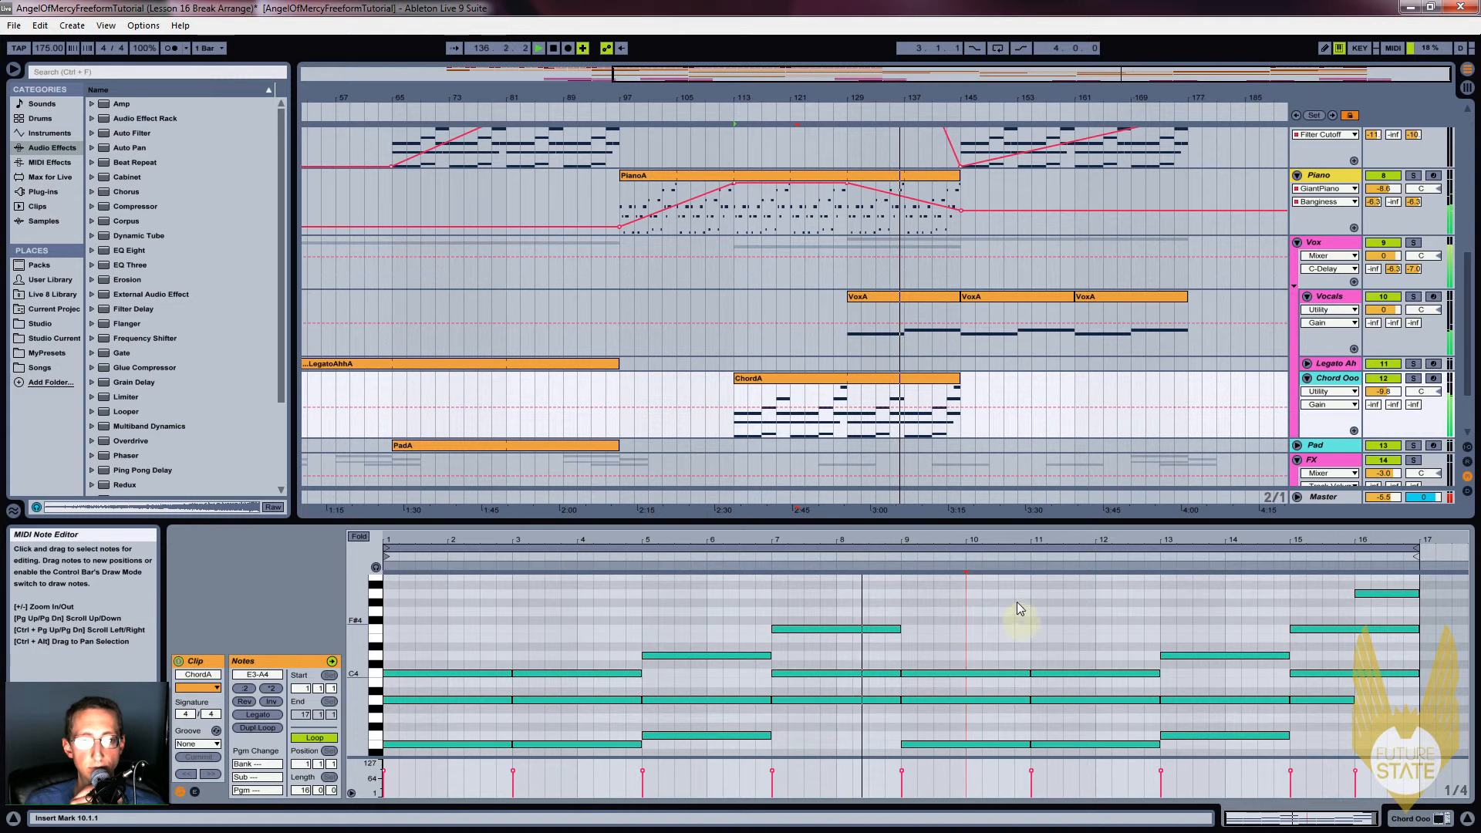
double_click(978, 595)
left_click_drag(979, 595, 1059, 641)
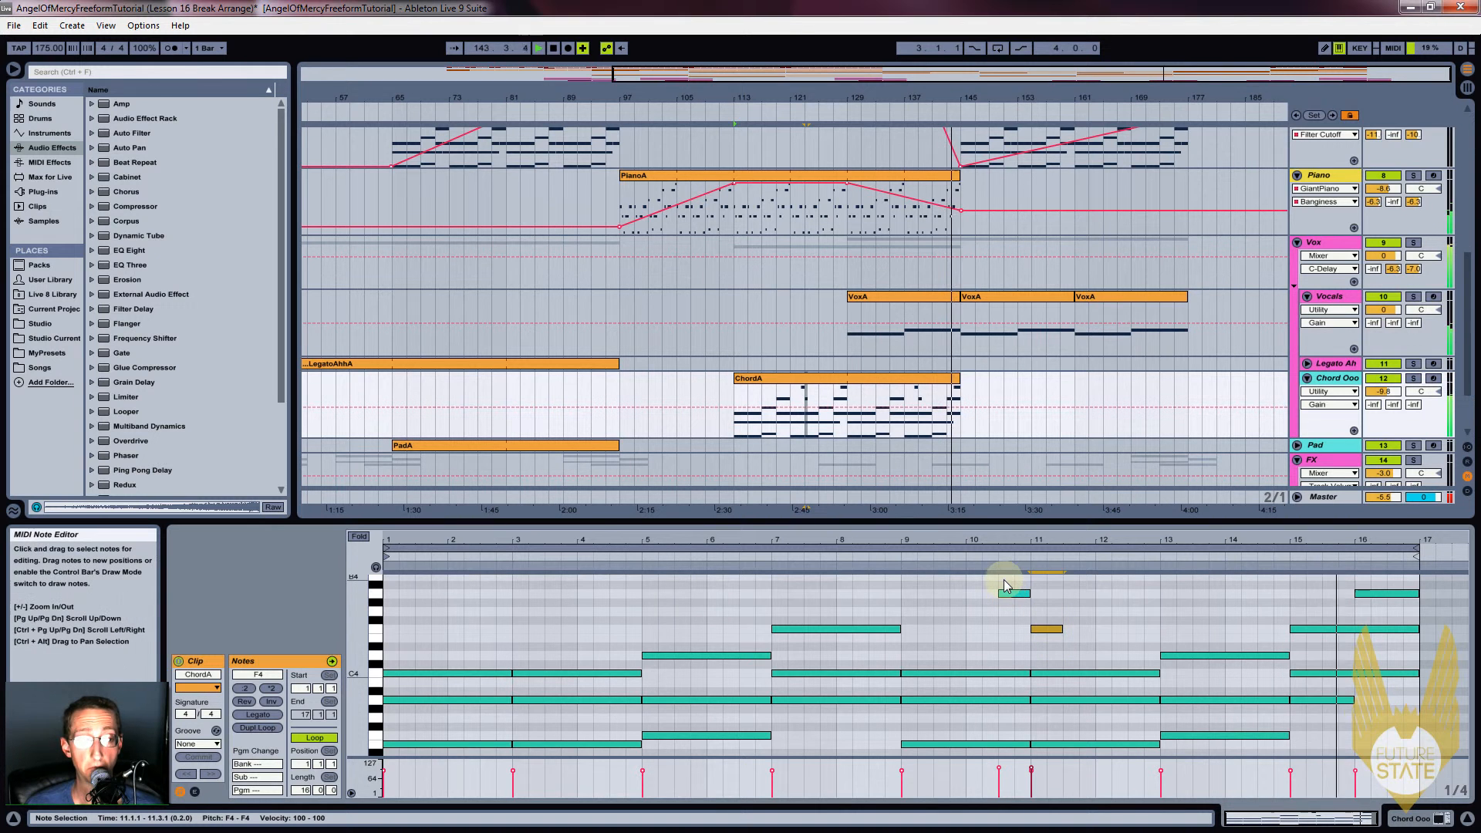
Shift the two added ChordA notes half a bar later, change the second one to G4, and audition the passage
left_click(970, 472)
key("space")
left_click(895, 395)
key("space")
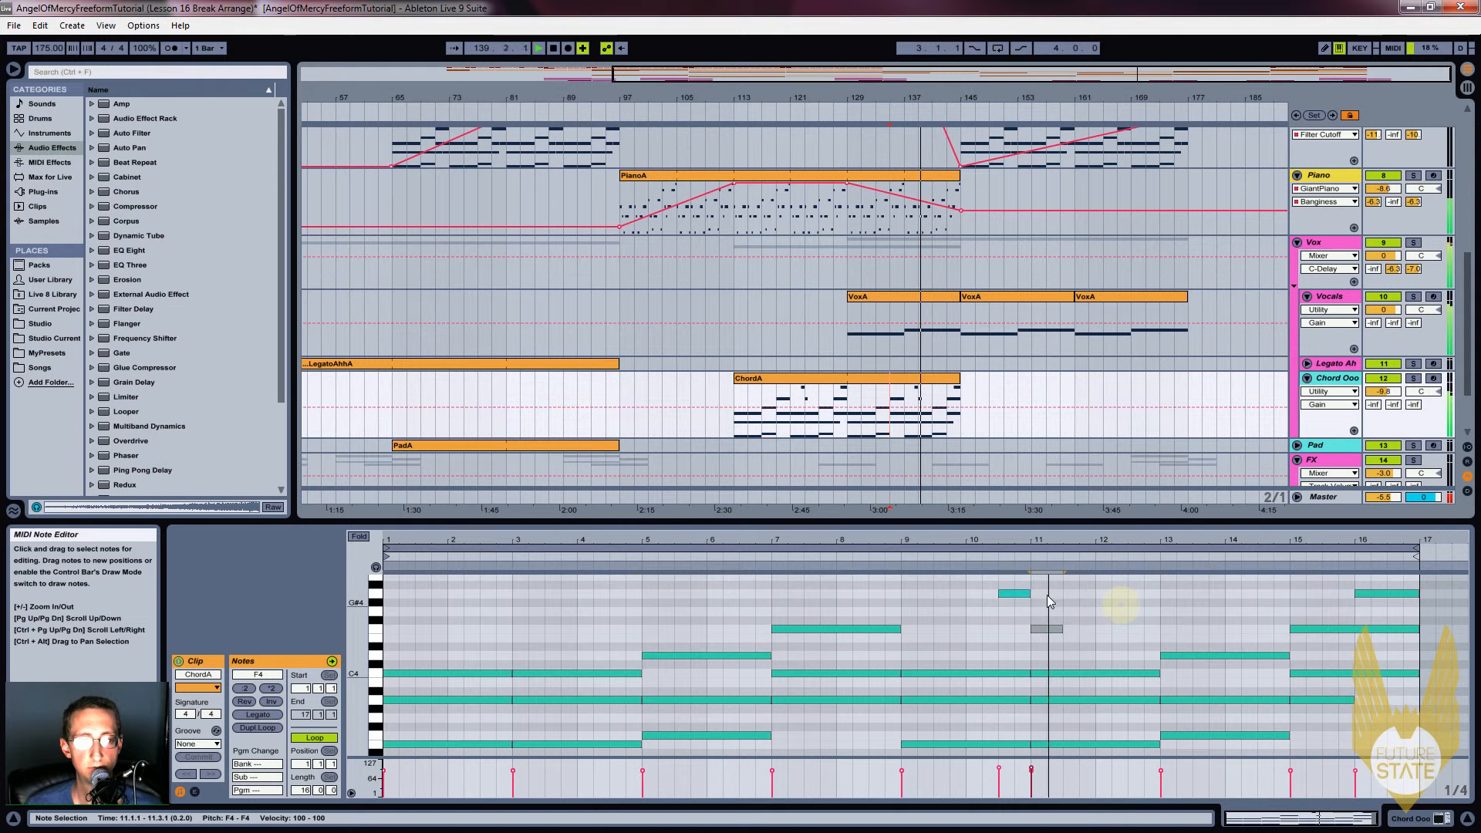
key("space")
mouse_move(1004, 580)
left_mouse_down()
mouse_move(1063, 648)
mouse_move(1048, 594)
mouse_move(1082, 643)
mouse_move(1080, 616)
left_mouse_up()
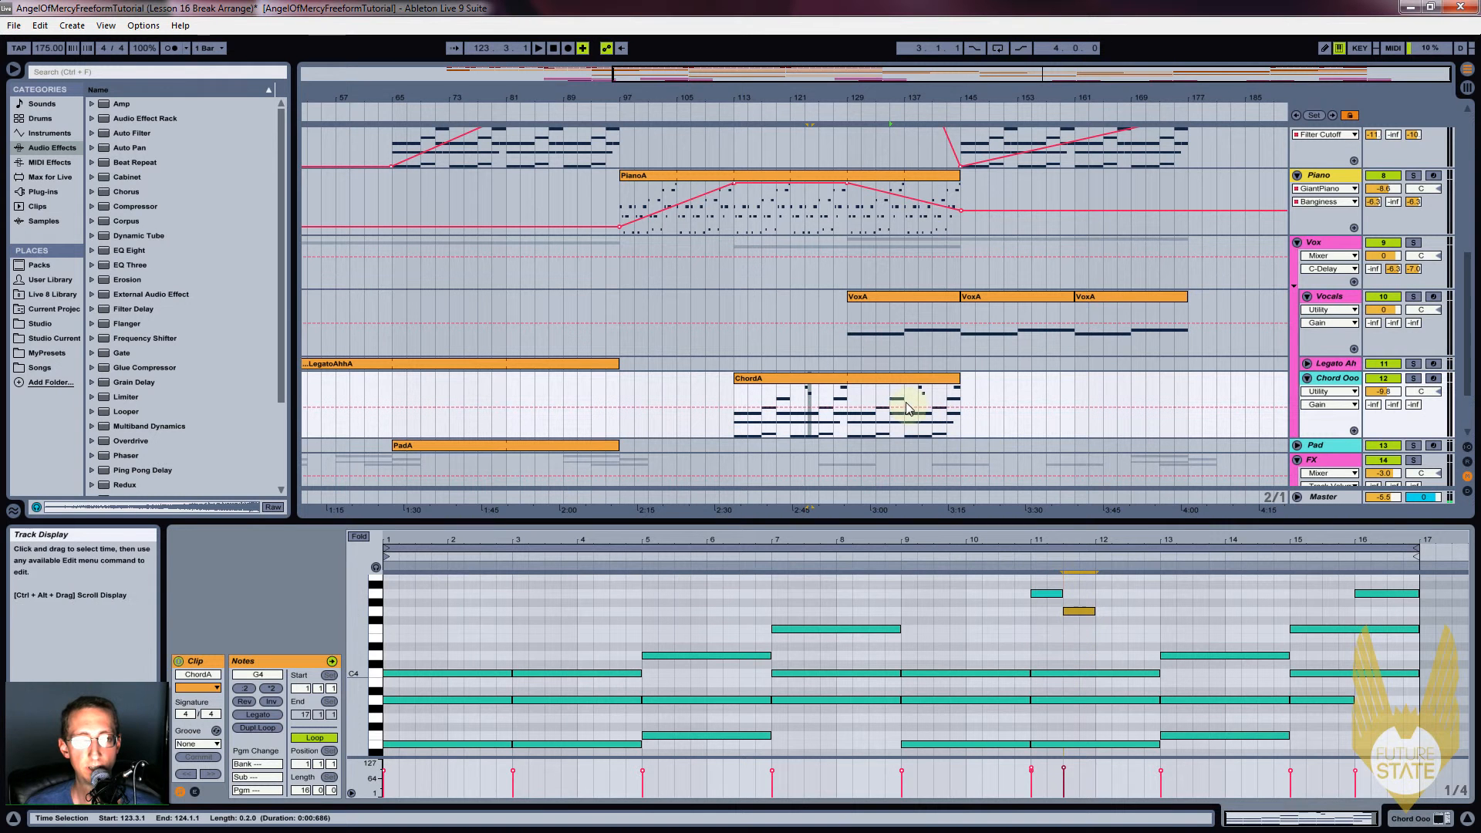
left_click(909, 409)
key("space")
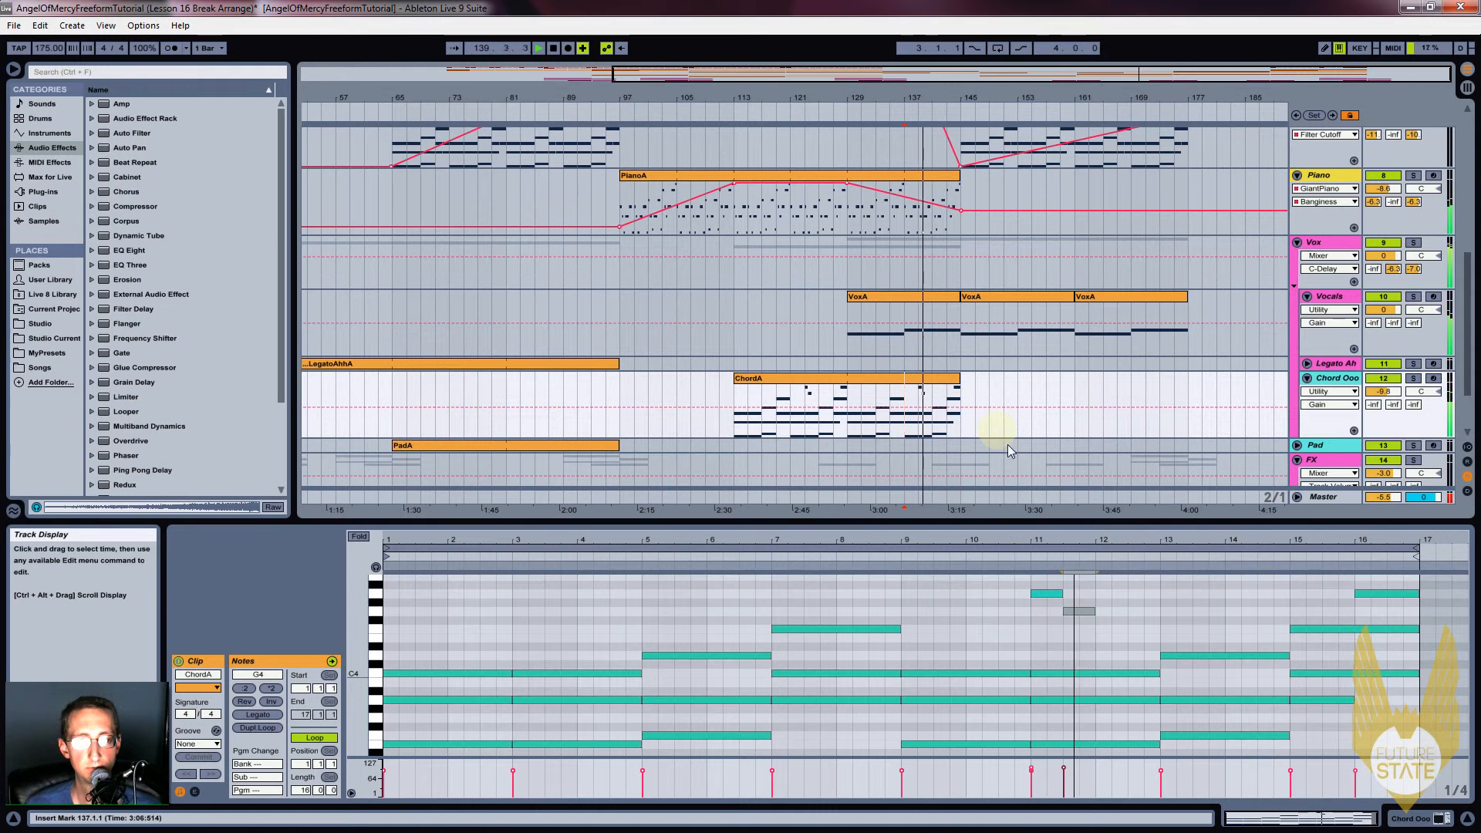
Lengthen the two added ChordA notes to fill bars 11 and 12, one bar each, and play from bar 137
left_click(1080, 611)
left_click_drag(1093, 611, 1159, 612)
left_click(895, 401)
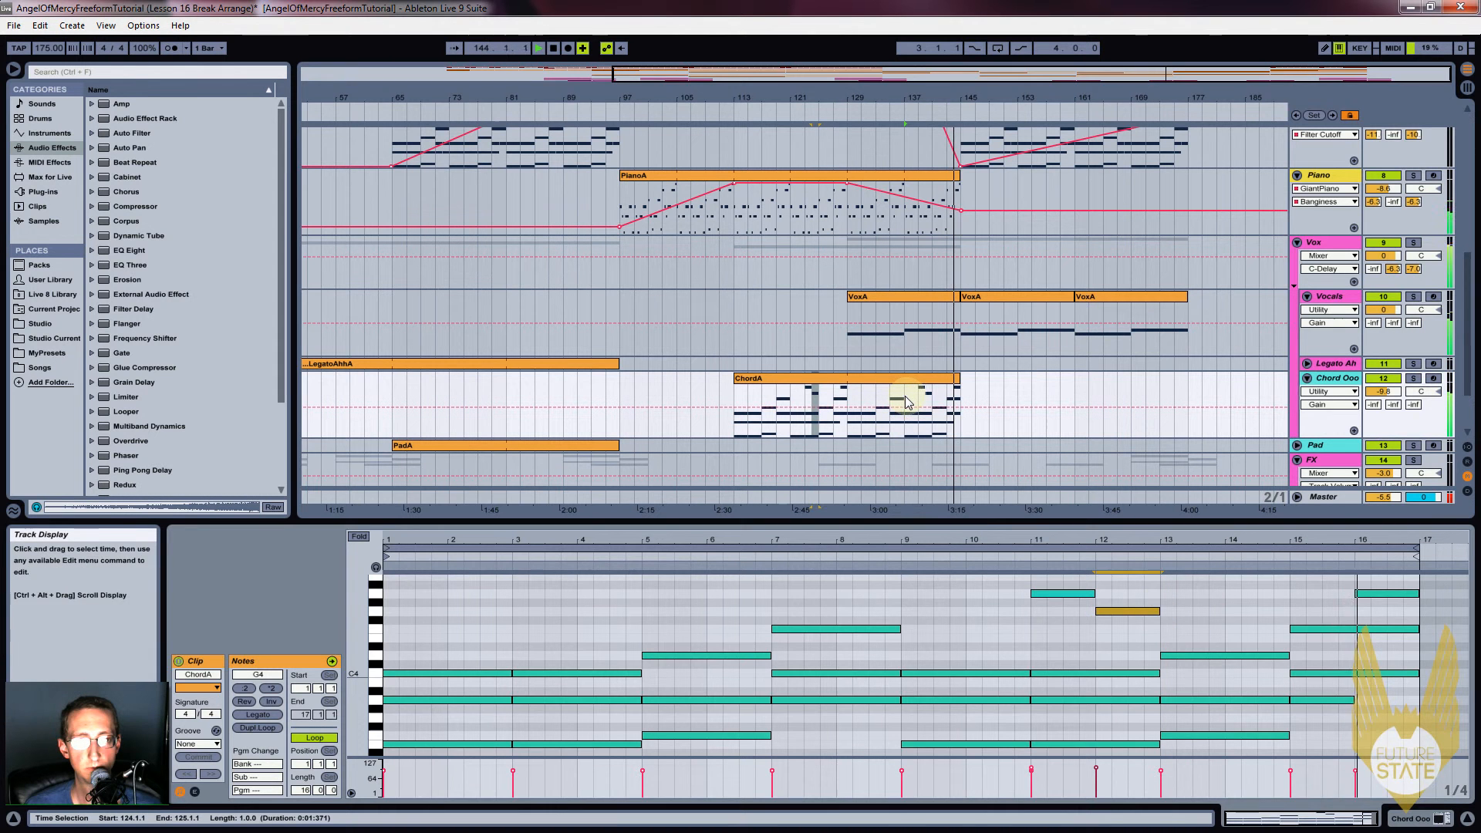
left_click(906, 401)
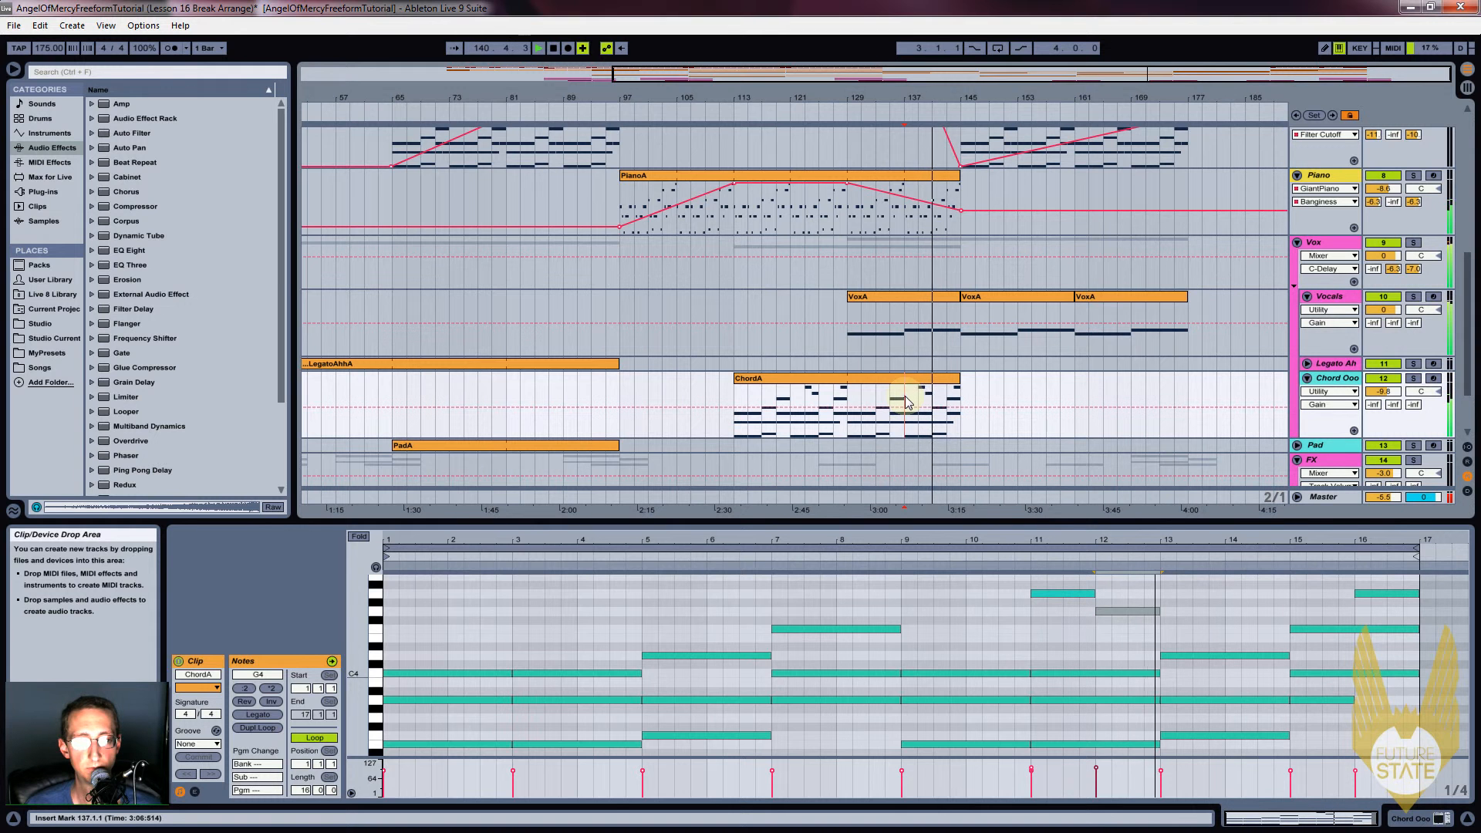
Bend the Drone Sub's Cutoff ramp and the Lead's Filter Cutoff ramp between bars 145 and 177 into slow-starting curves
left_click_drag(846, 96, 965, 95)
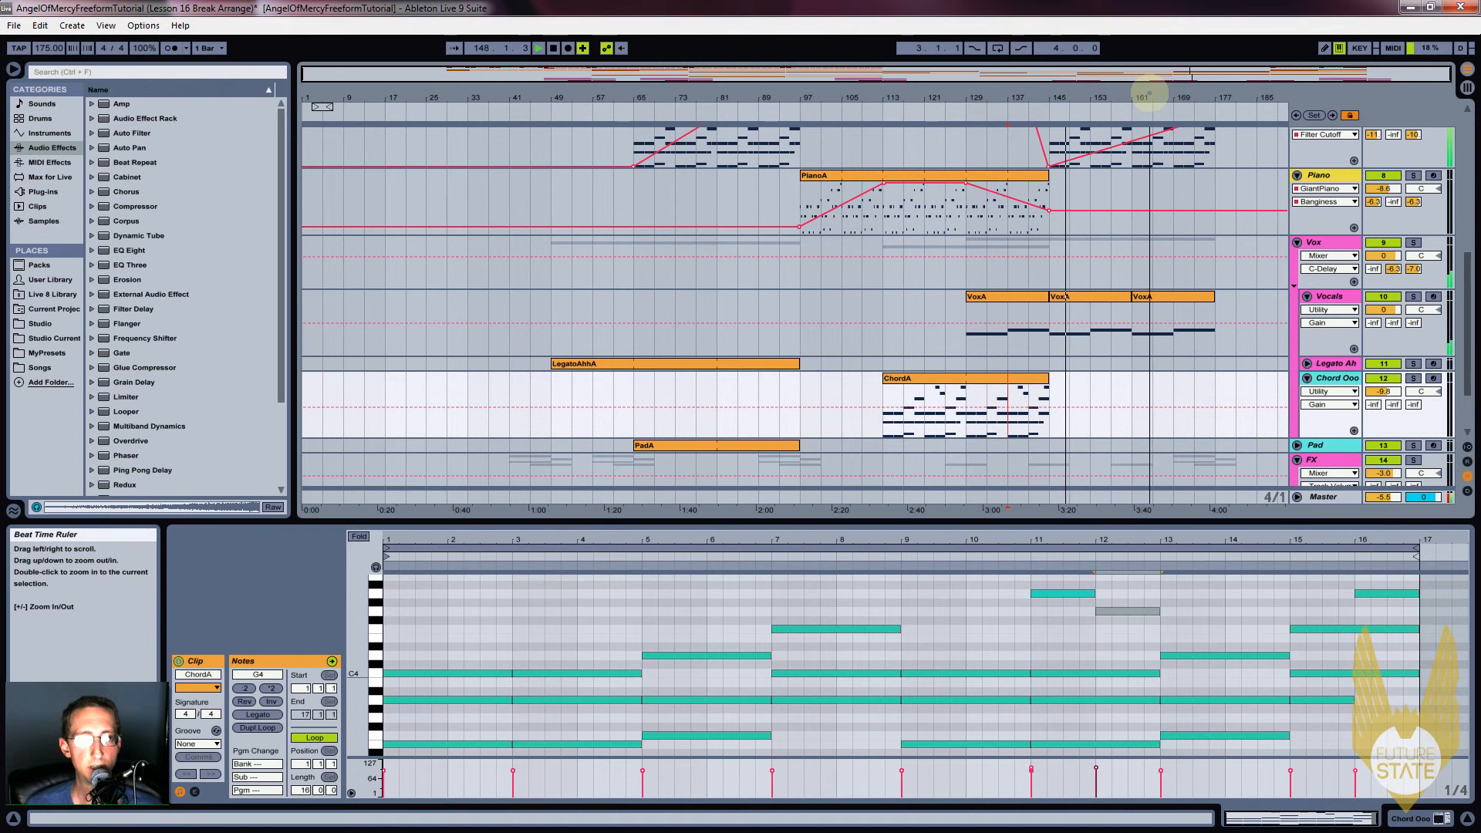
left_click_drag(1149, 93, 1145, 96)
scroll(1080, 224, "up", 1)
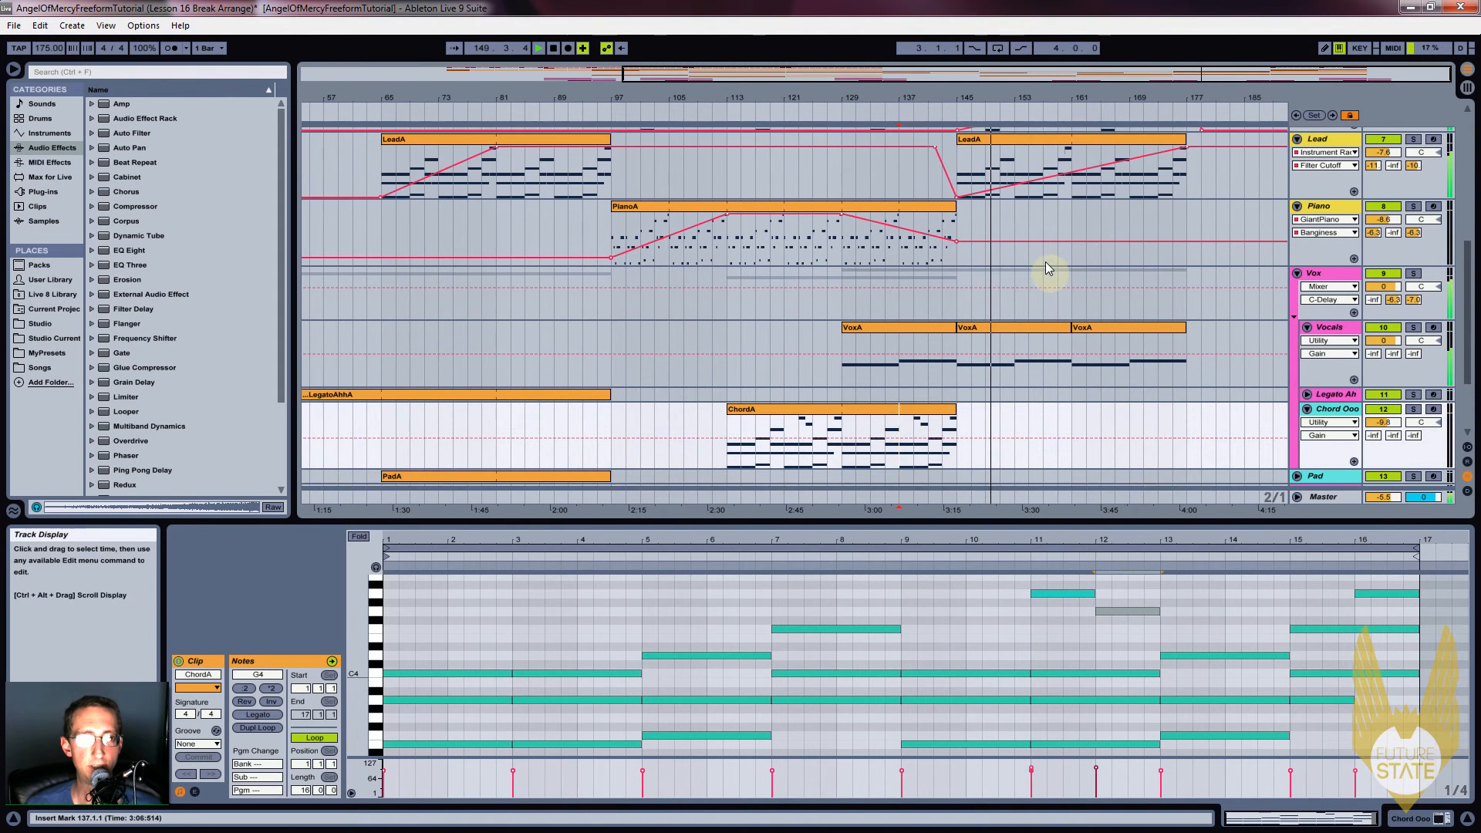
scroll(1043, 261, "up", 1)
scroll(1080, 224, "up", 1)
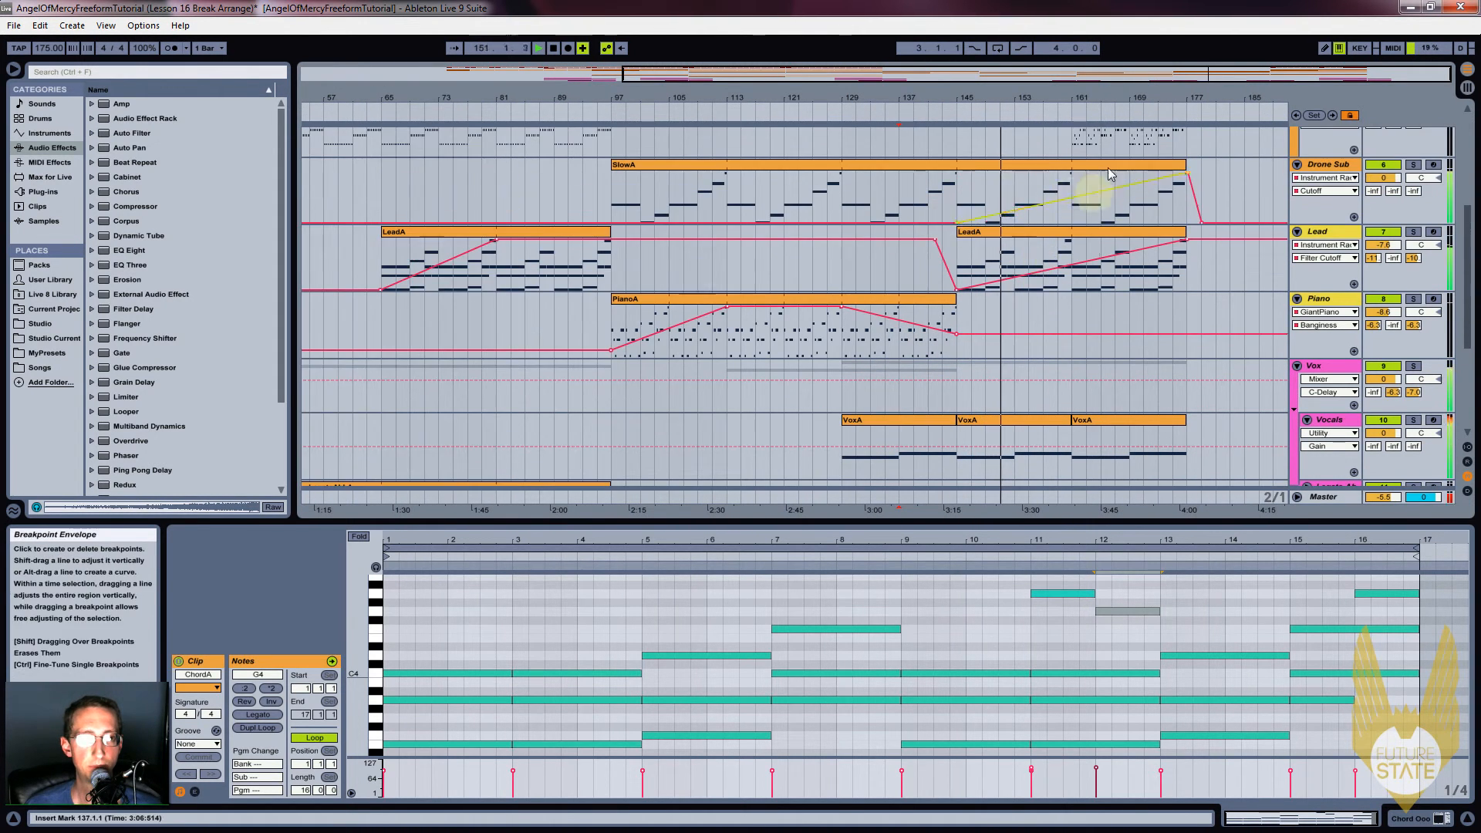
left_click_drag(1084, 206, 1103, 200)
left_click(1088, 265)
left_click_drag(1089, 265, 1111, 278)
Automate the Lead's Gate to rise from bar 161 to maximum at bar 177
left_click(1317, 259)
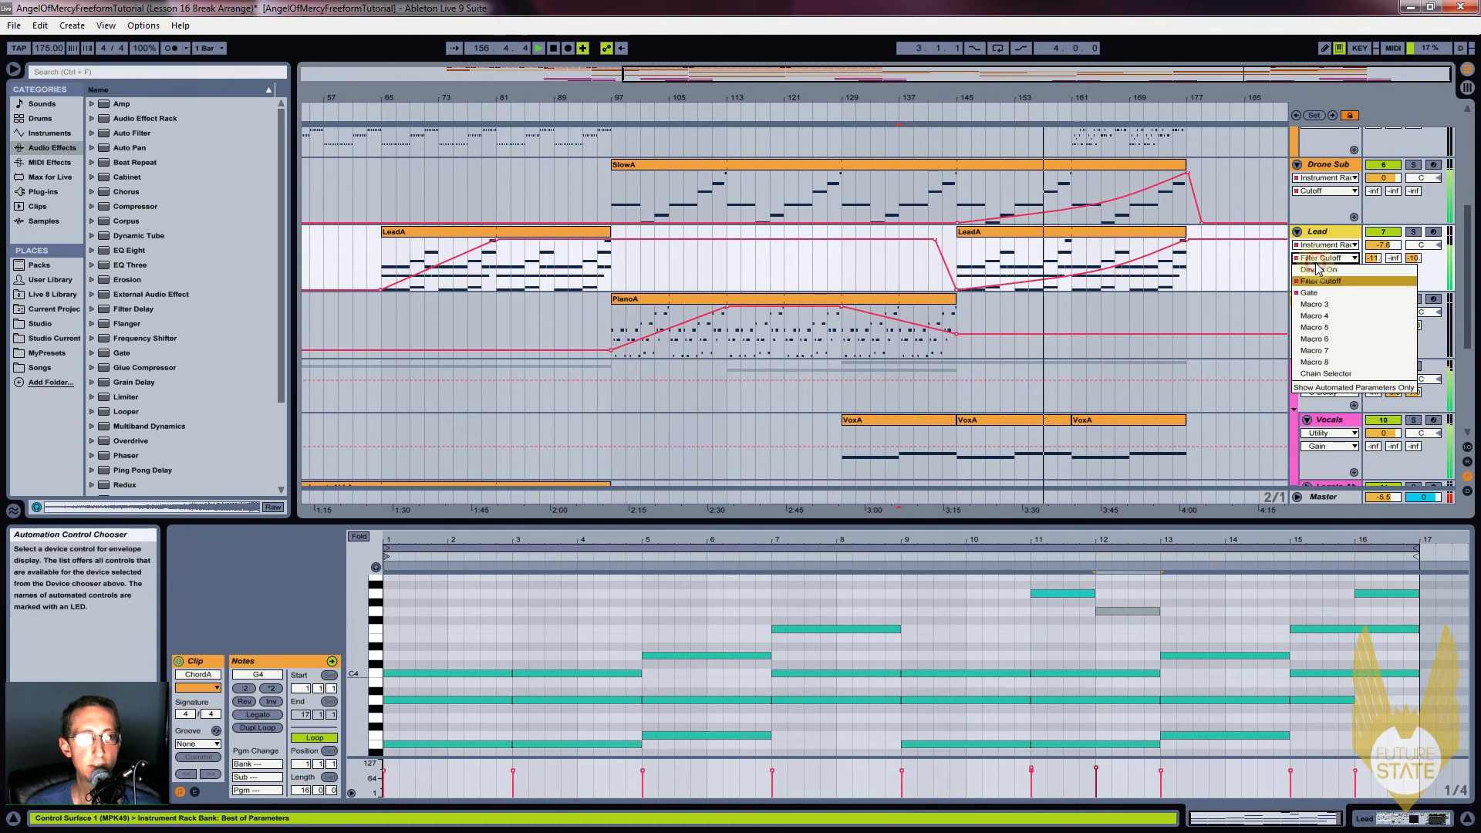
left_click(1312, 292)
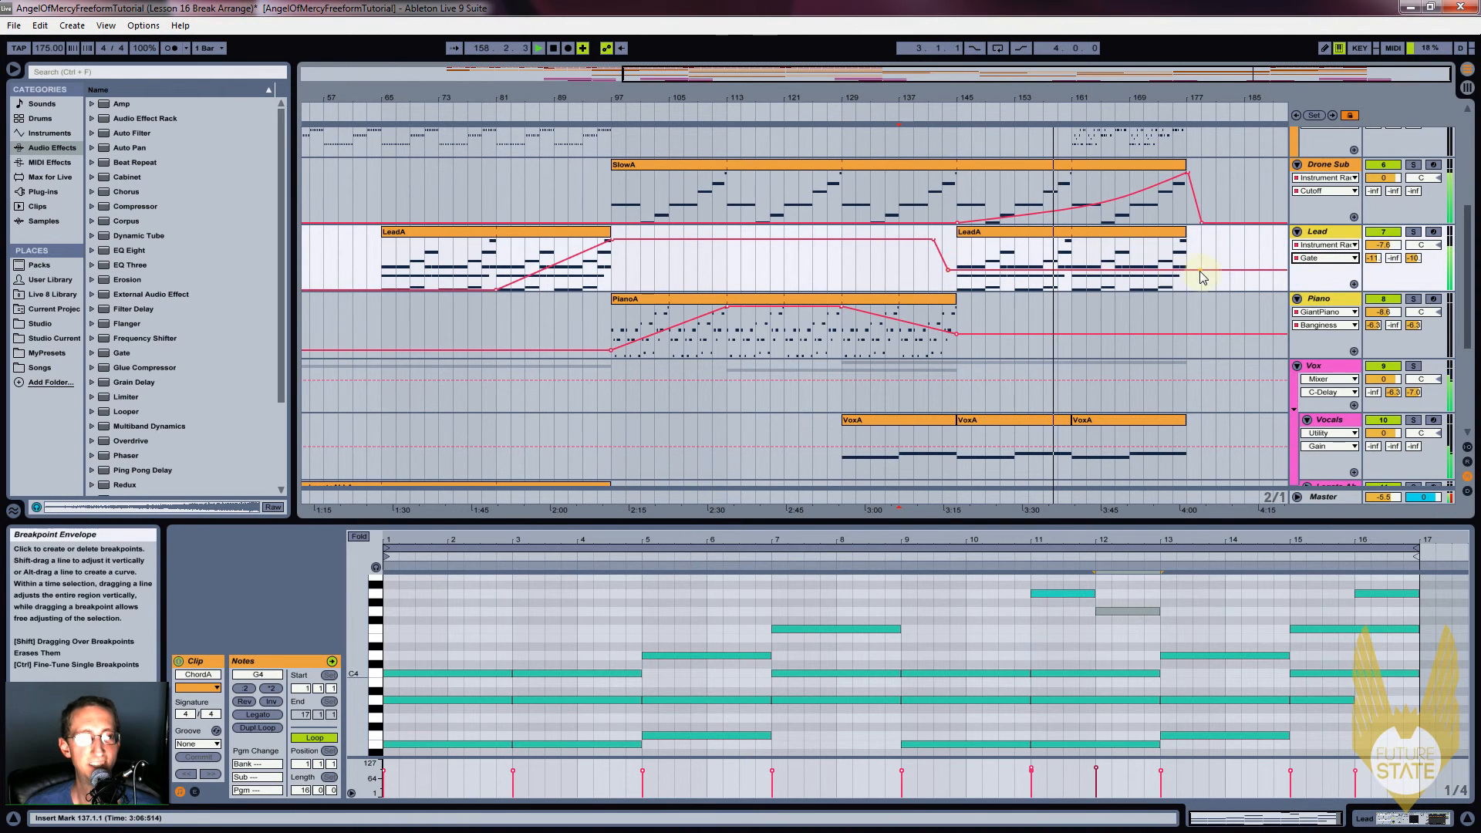
left_click(1201, 270)
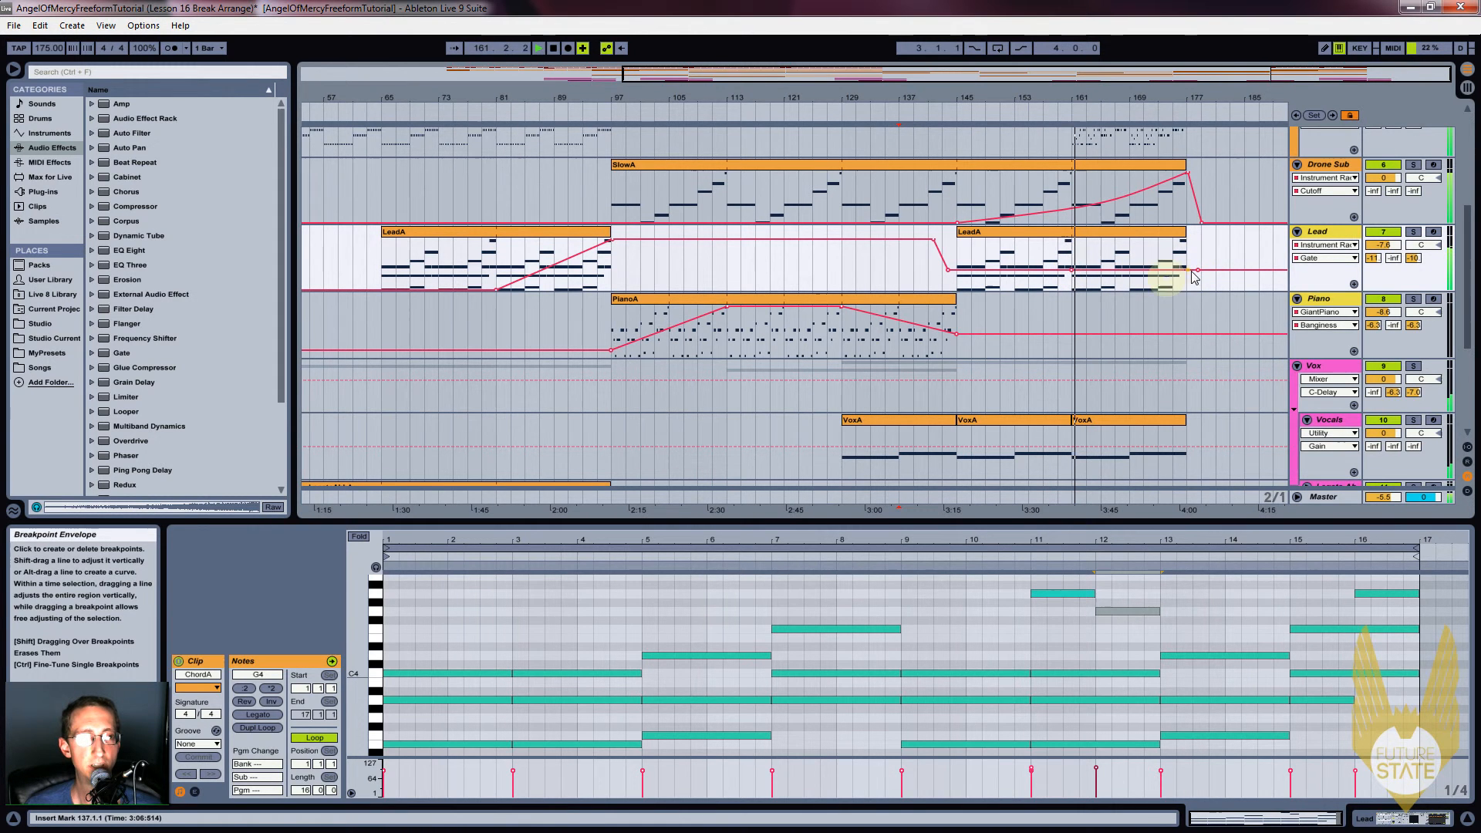
left_click_drag(1200, 276, 1200, 243)
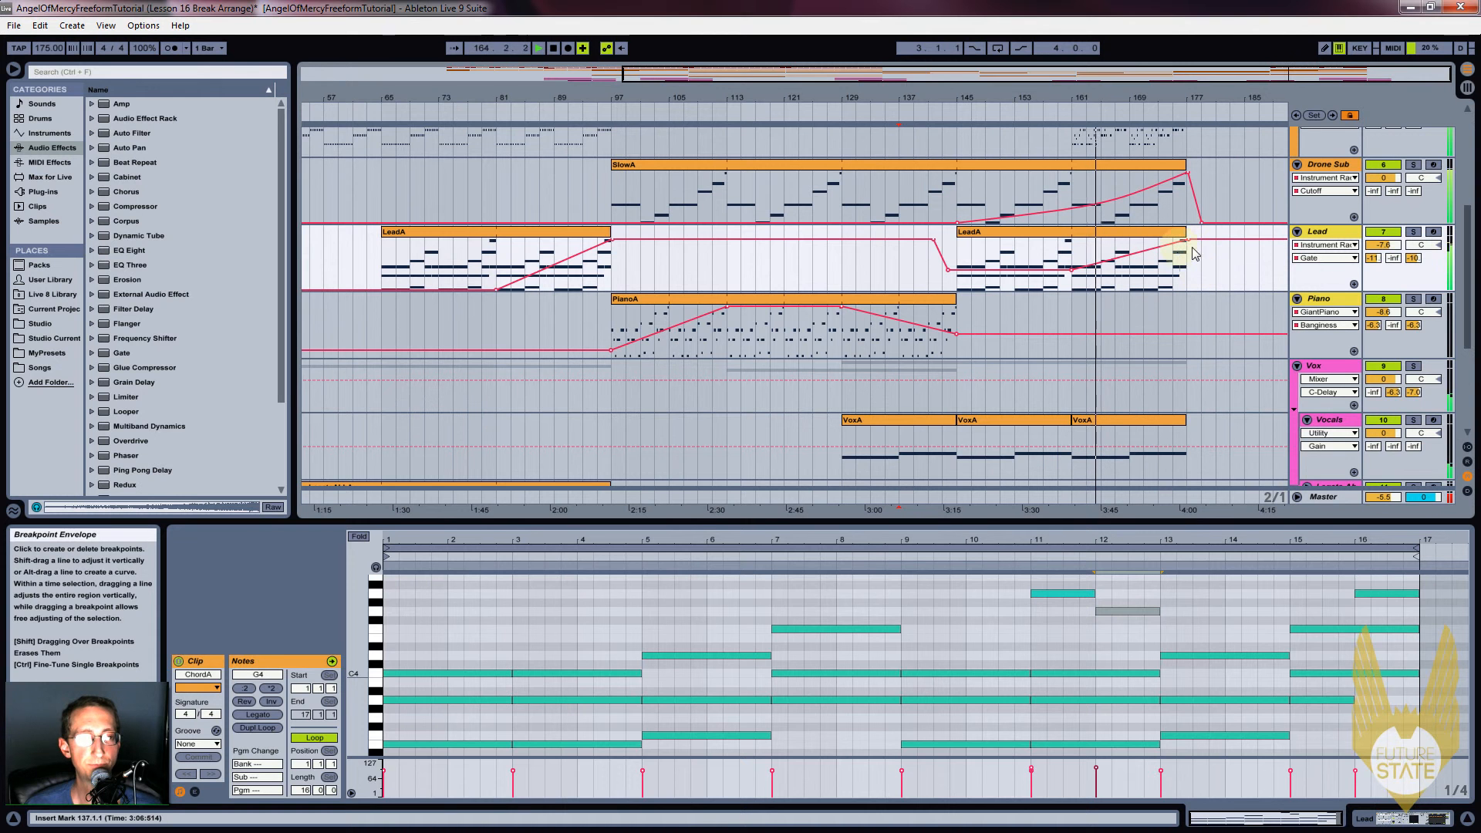
Listen to the break through bar 177 and review the arrangement from the first bar on
left_click_drag(1194, 96, 1149, 106)
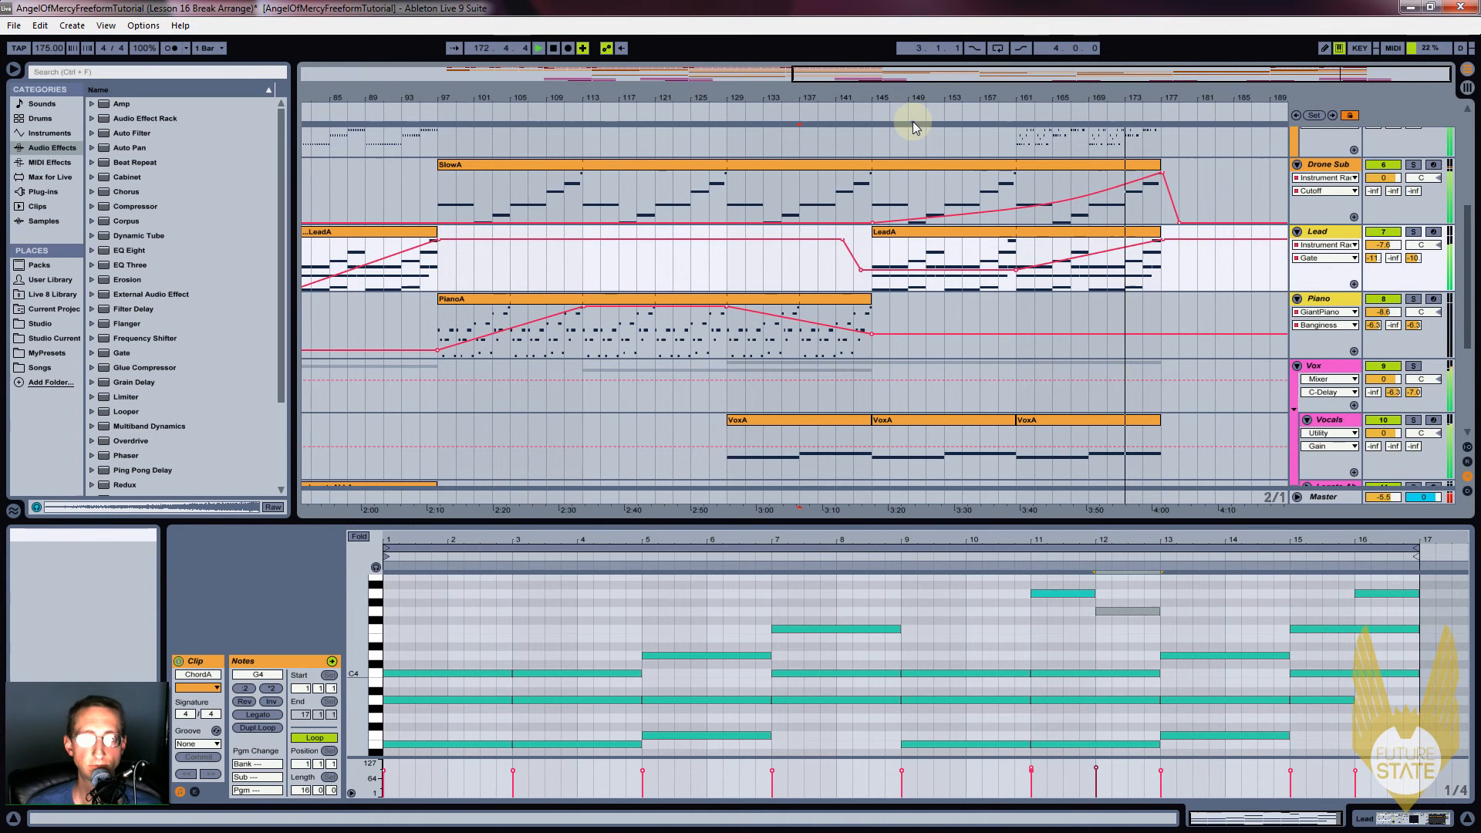
left_click_drag(936, 93, 995, 97)
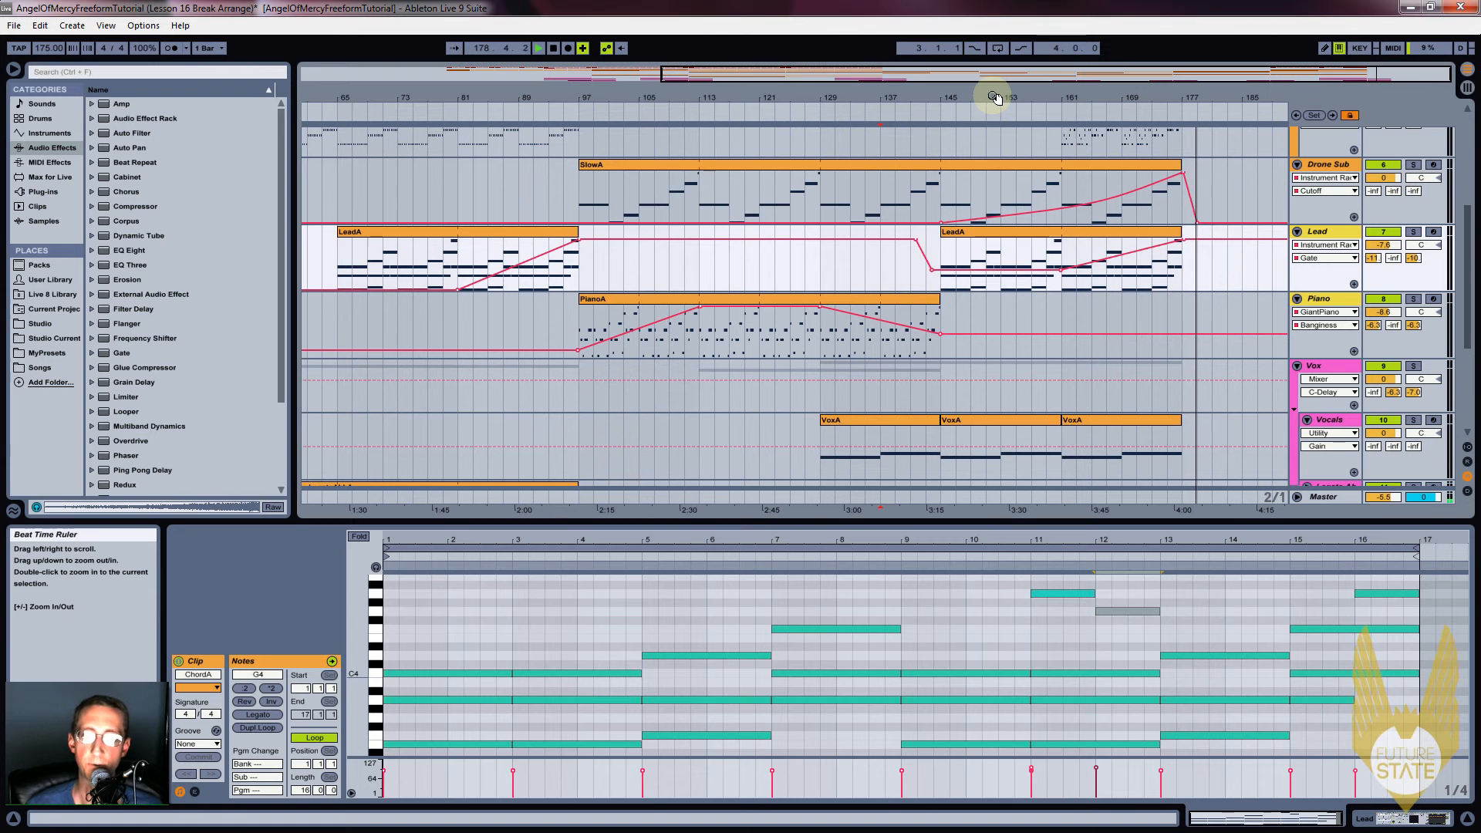
left_click_drag(979, 96, 1075, 94)
scroll(1107, 249, "up", 4)
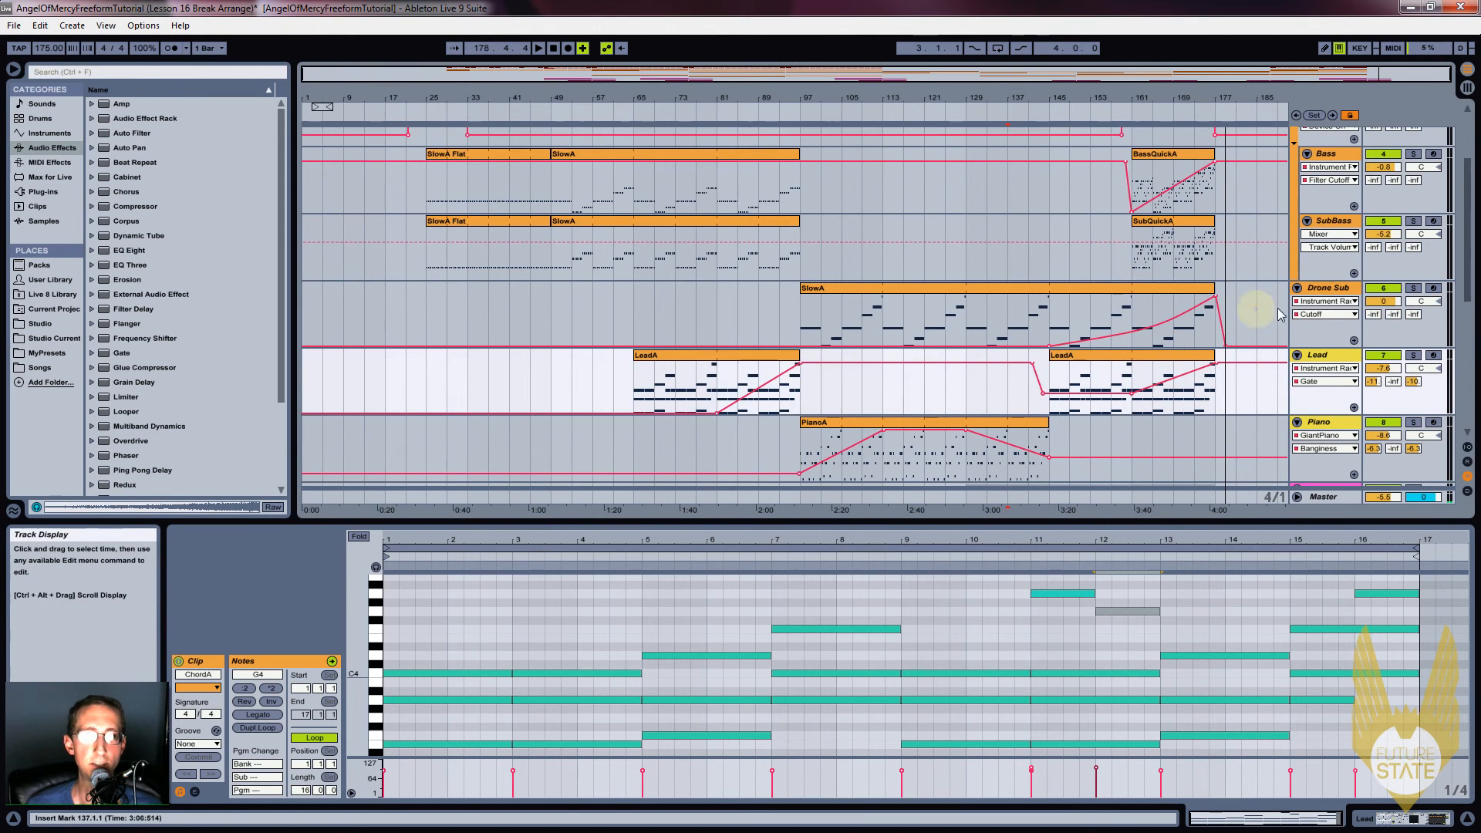
Fold the Drone Sub, Lead, Piano, Vocals and Chord Ooo tracks so the arrangement shows them compactly
left_click(1298, 287)
left_click(1297, 302)
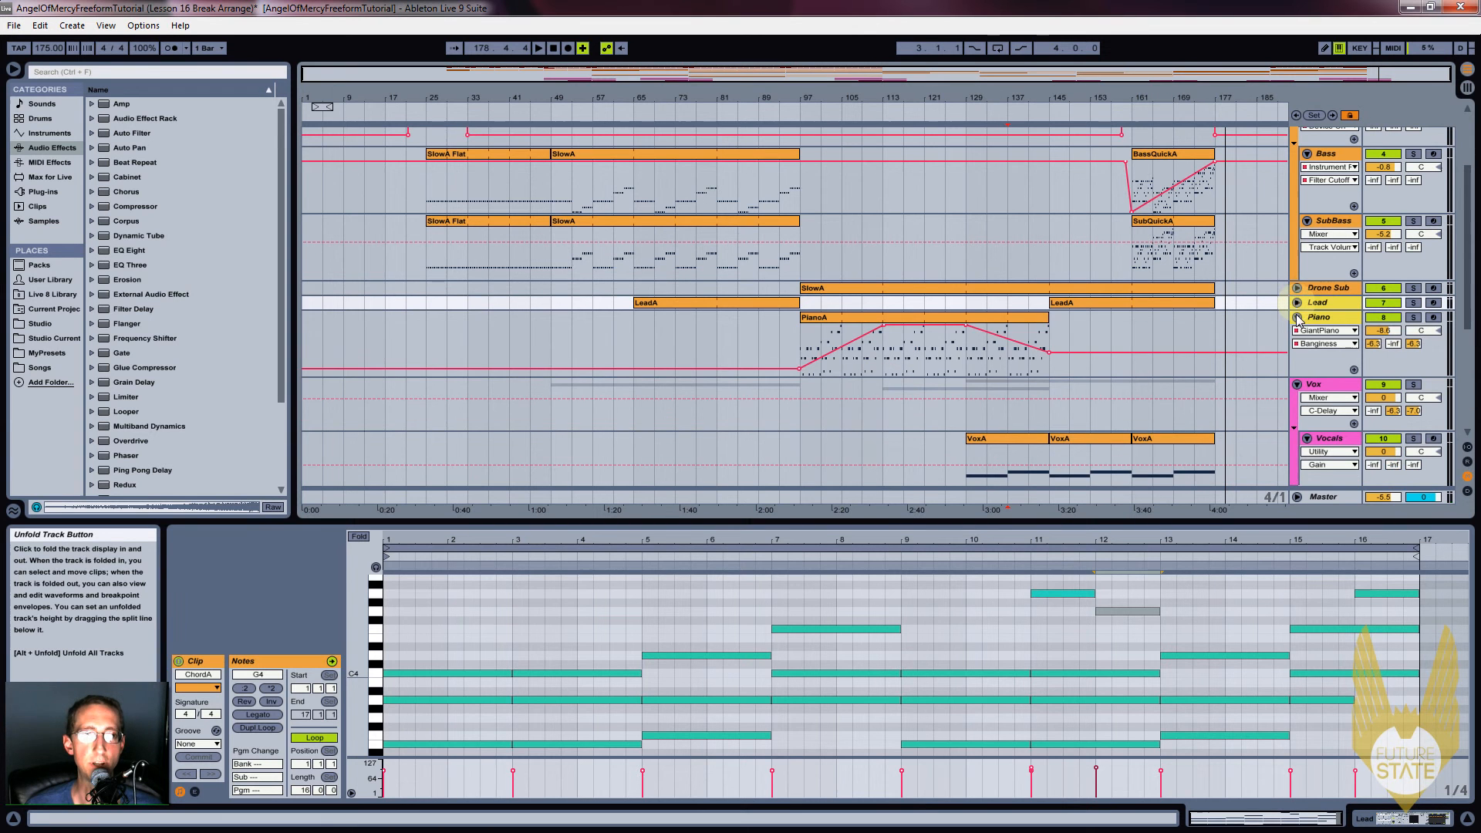
left_click(1297, 317)
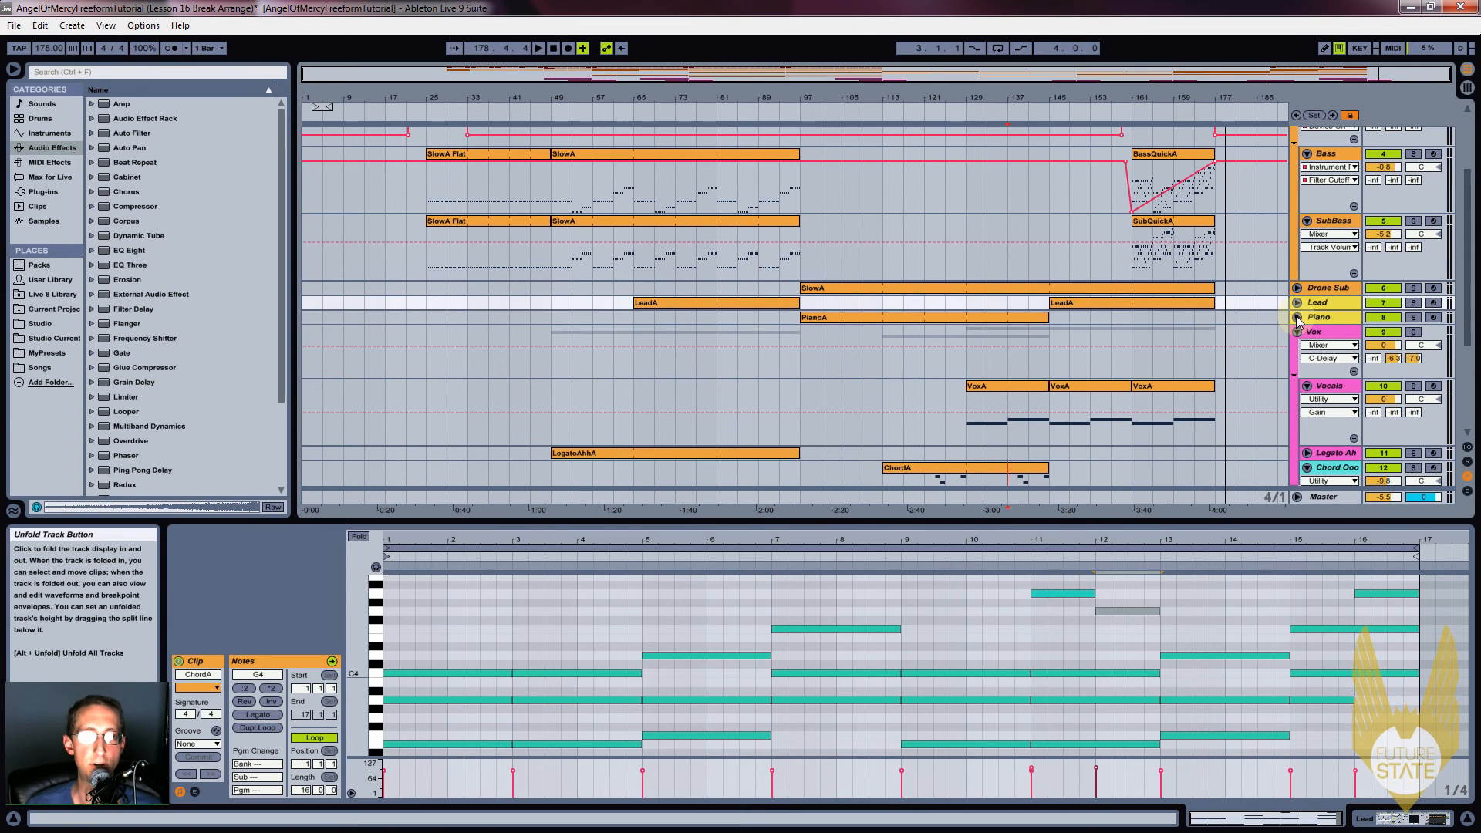
left_click(1307, 386)
left_click(1307, 415)
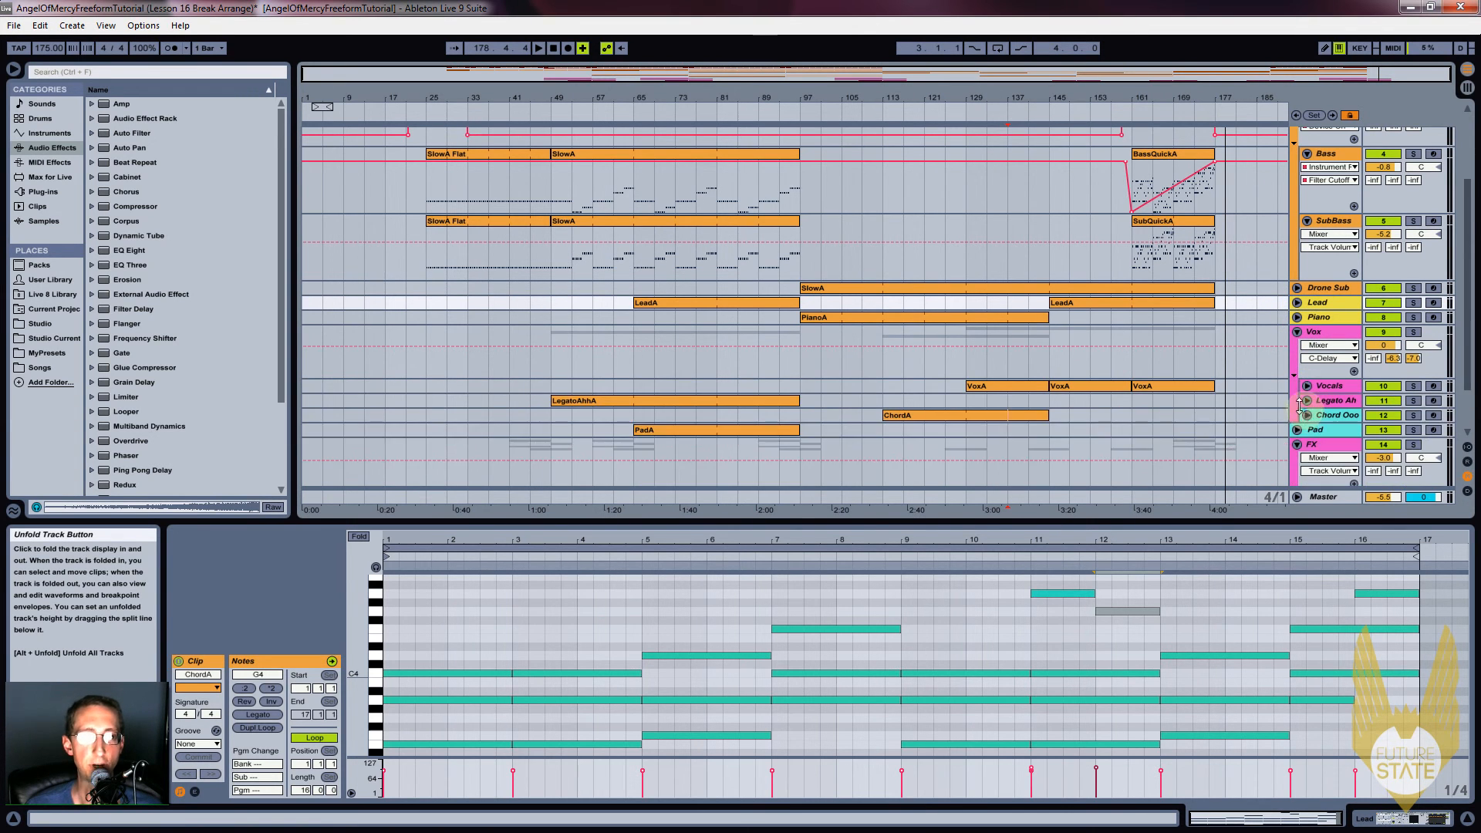
scroll(1206, 370, "up", 3)
left_click_drag(1149, 96, 1027, 171)
scroll(1021, 190, "up", 1)
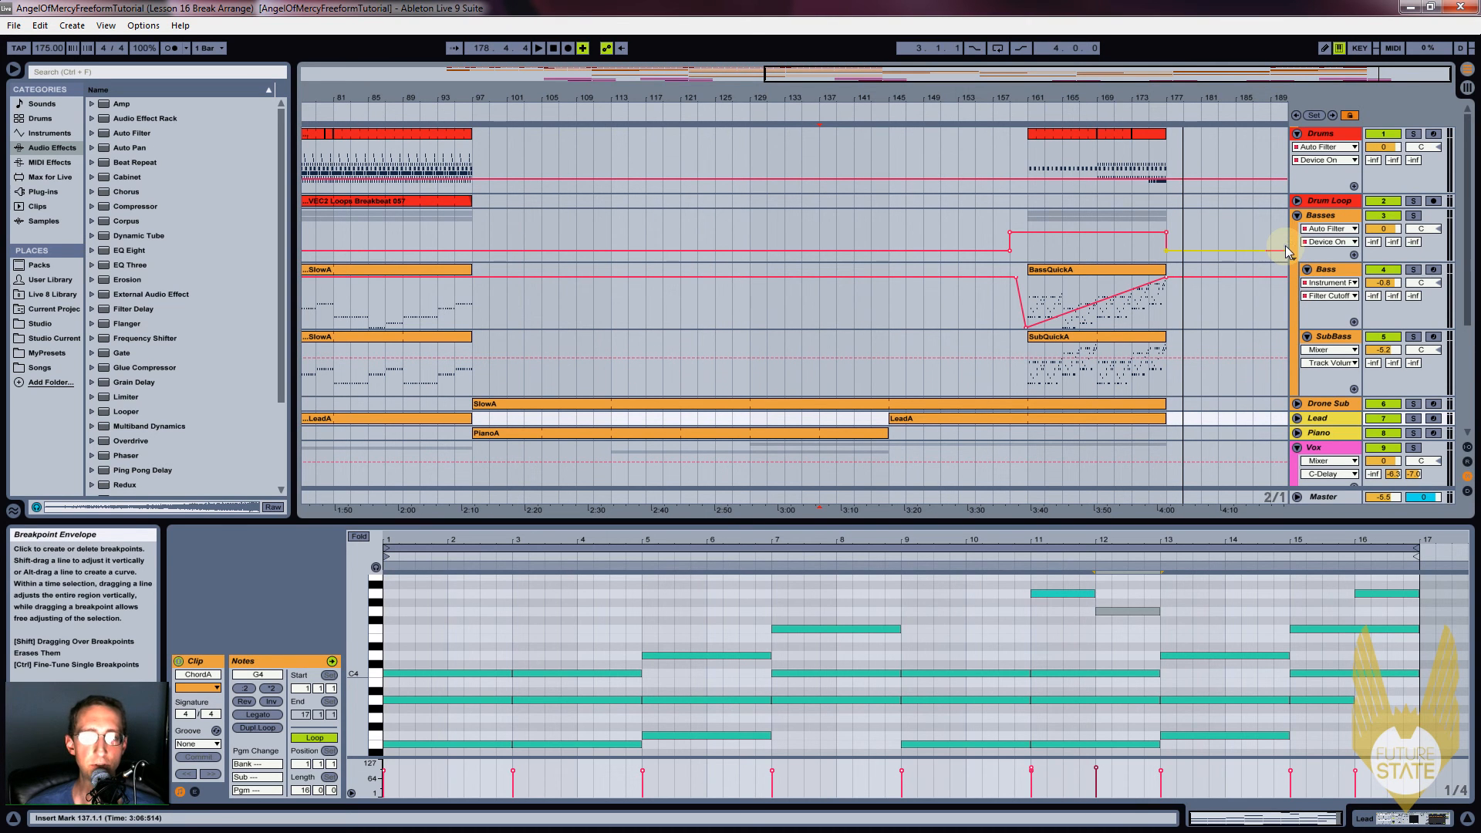
left_click_drag(1197, 98, 1195, 94)
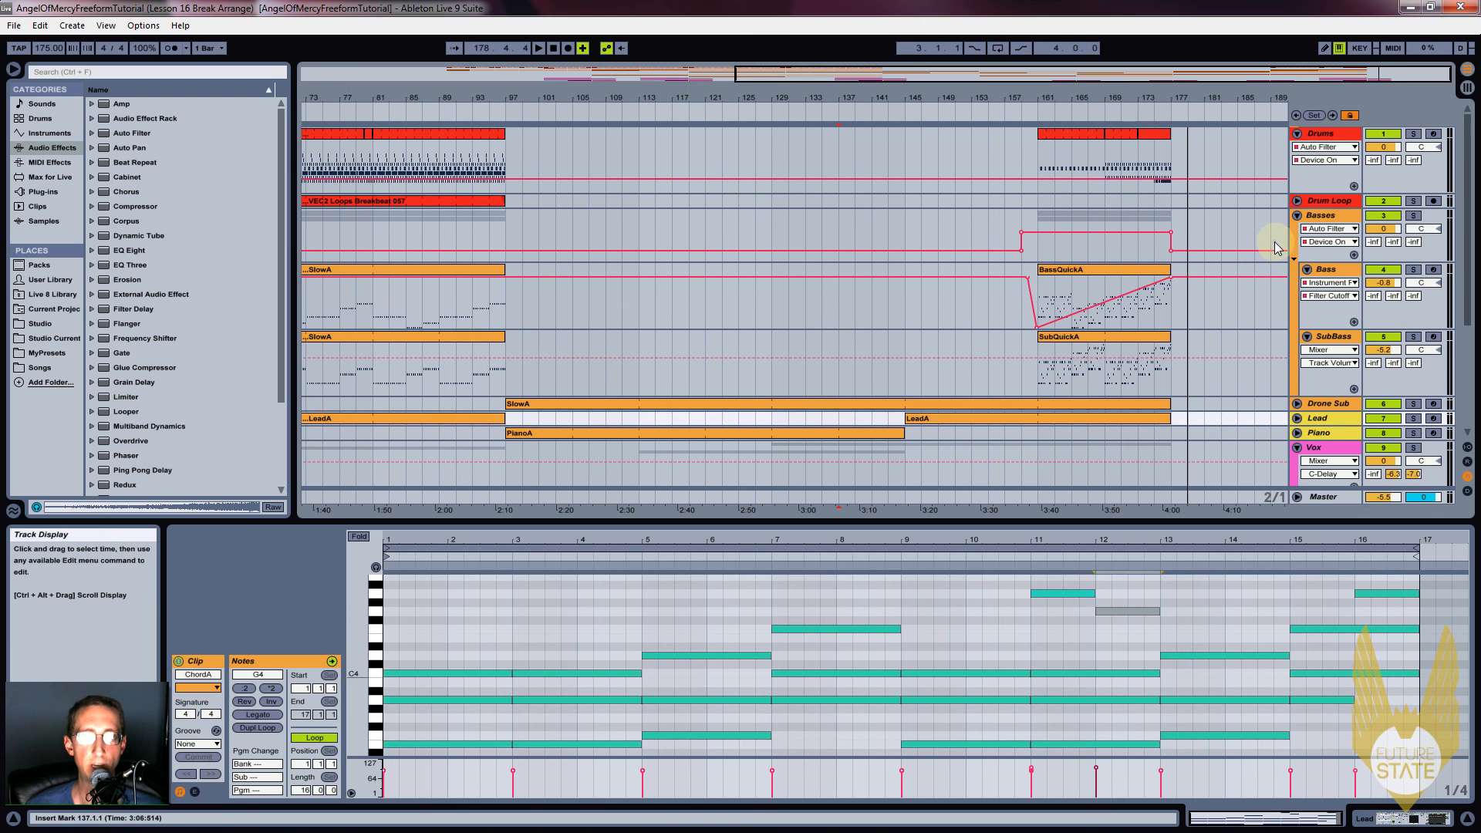
left_click_drag(787, 93, 865, 94)
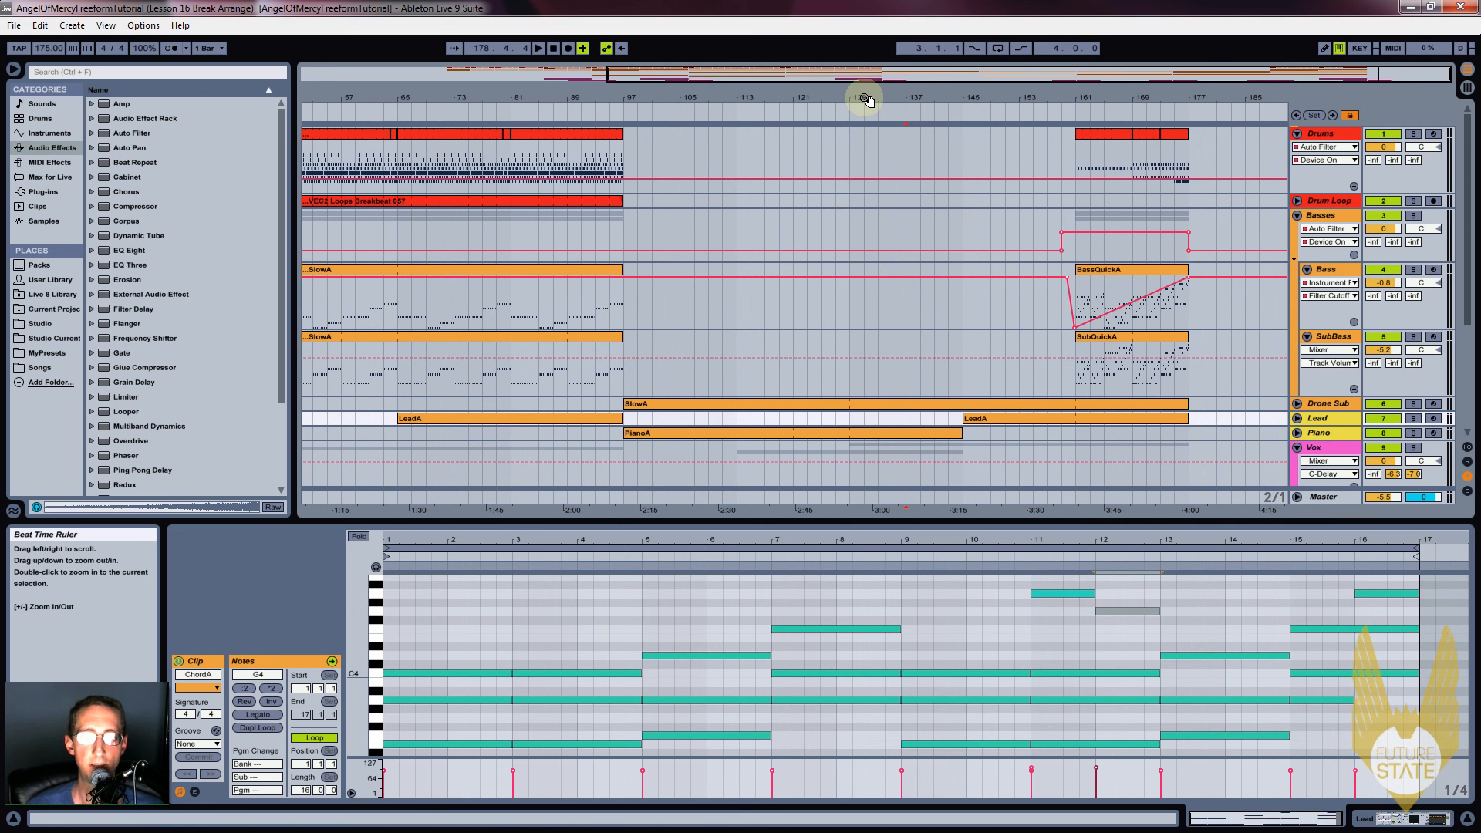